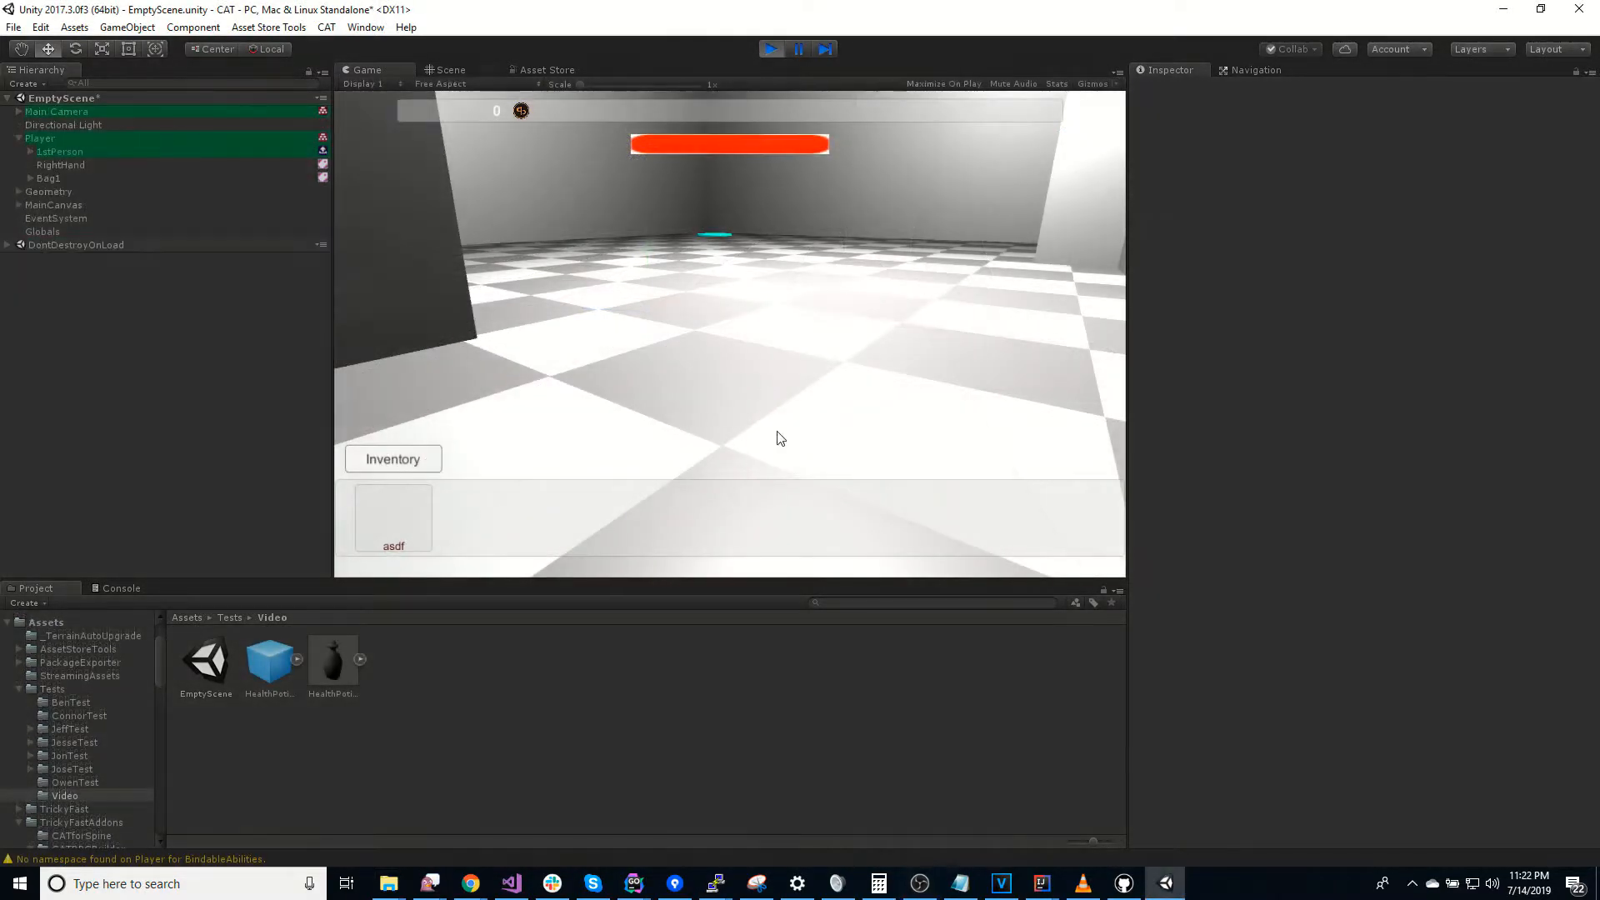
# Step: Test the inventory in the running game by dropping the potion from it, closing the inventory and walking around
pyautogui.click(417, 458)
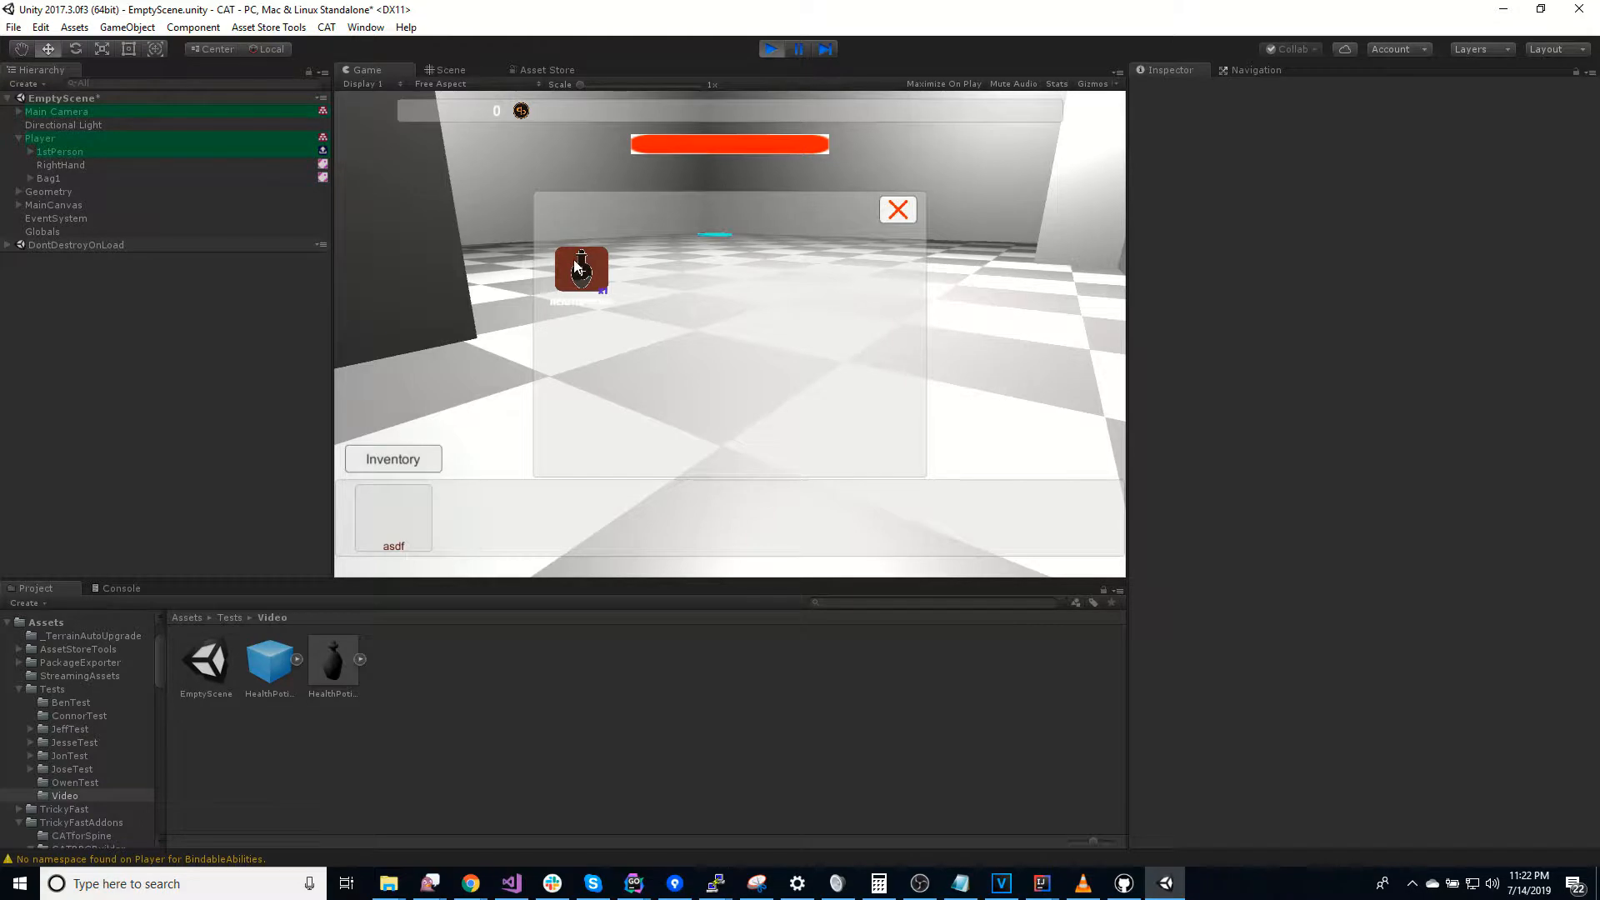
pyautogui.rightClick(579, 275)
pyautogui.click(631, 309)
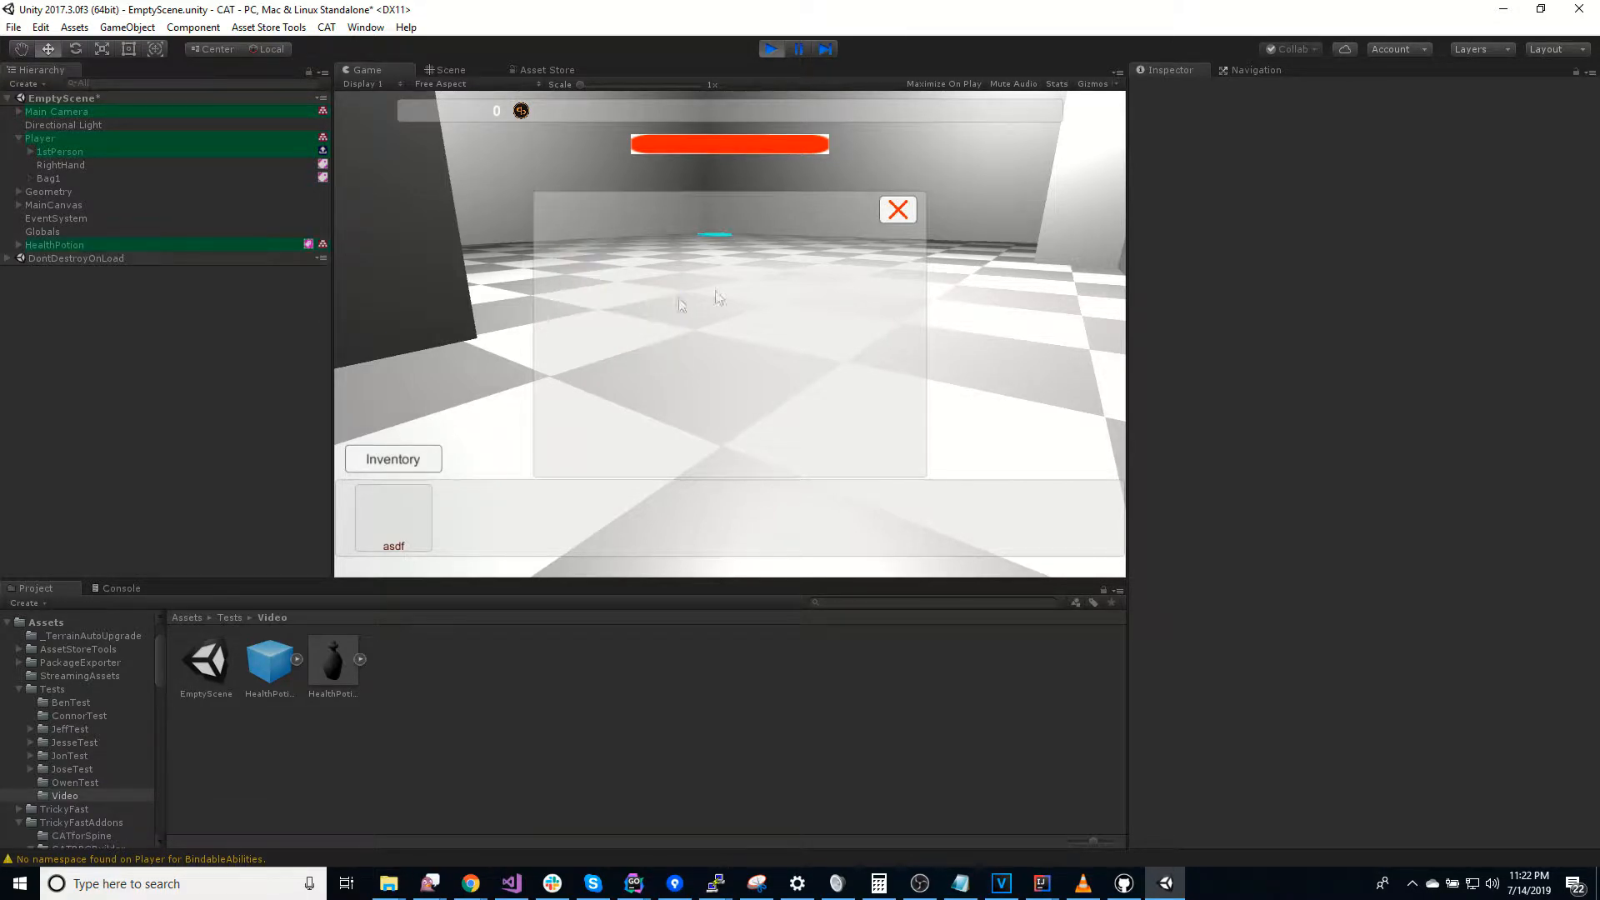
pyautogui.click(897, 209)
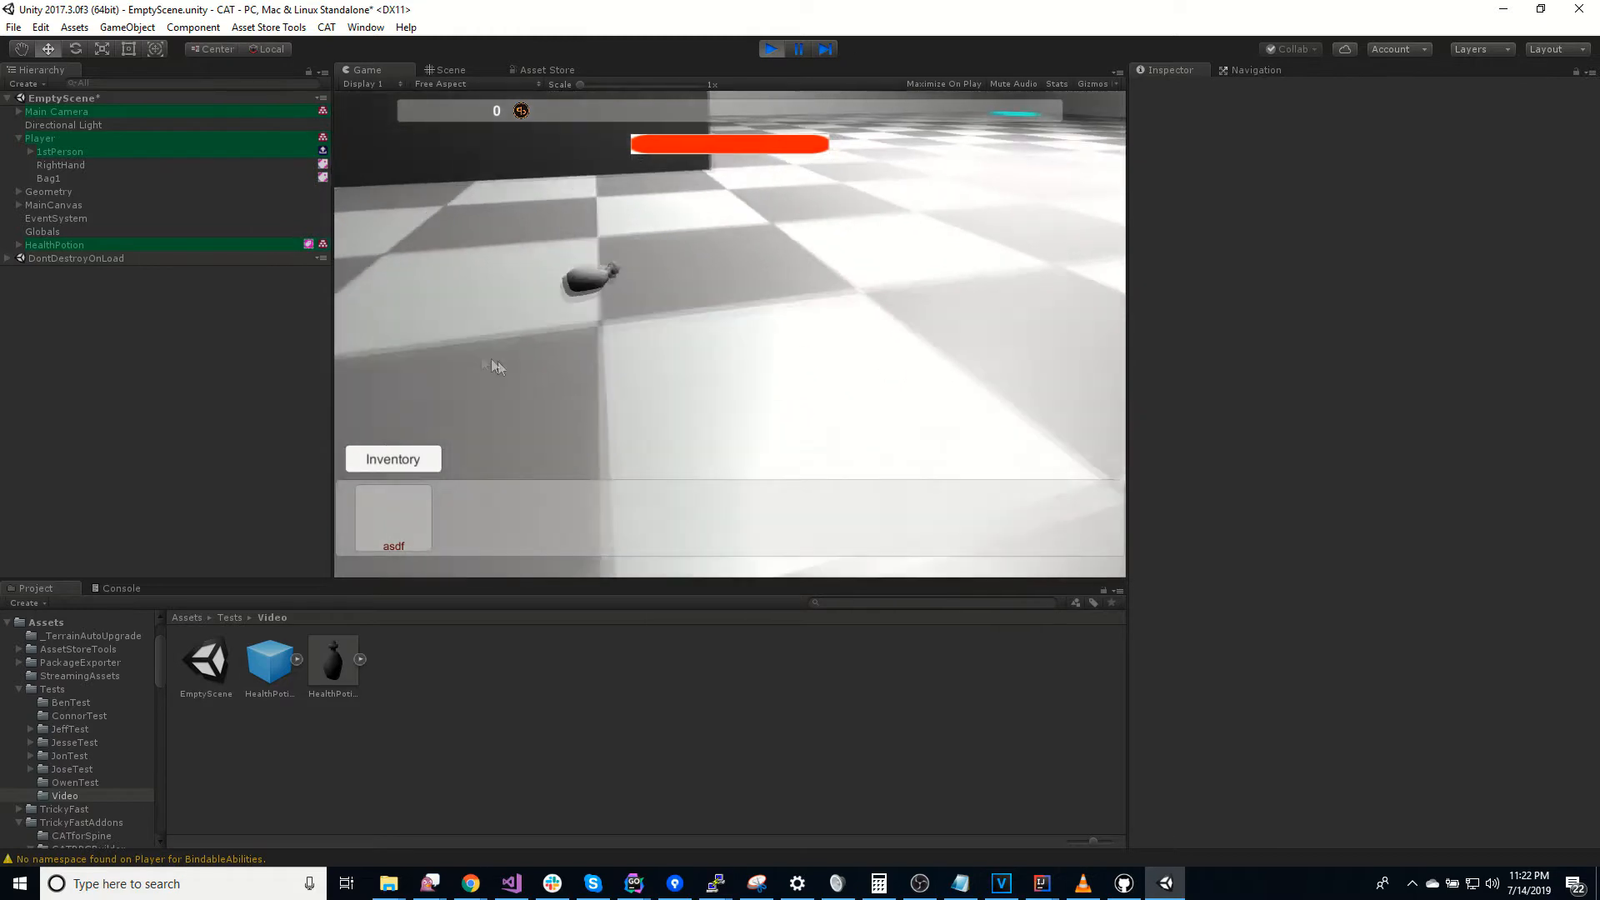
pyautogui.press('w')
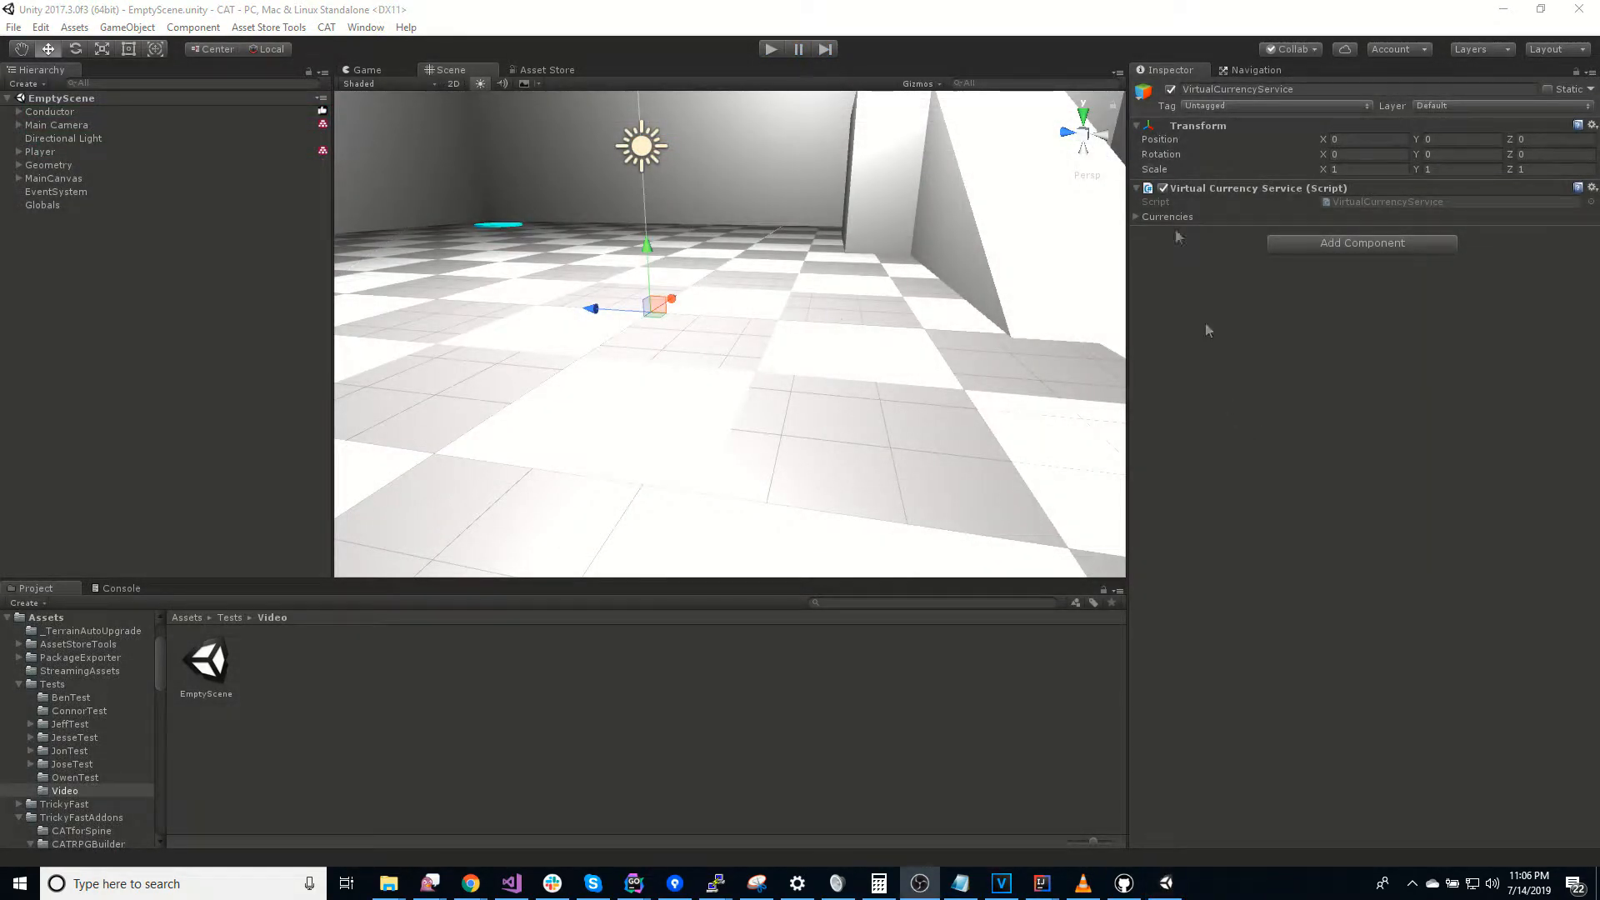
# Step: Look over the room, the player capsule and the children of Player, 1stPerson and Main Camera in the scene
pyautogui.moveTo(808, 321); pyautogui.dragTo(446, 208, button='right')
pyautogui.moveTo(664, 286); pyautogui.dragTo(567, 335, button='right')
pyautogui.click(18, 153)
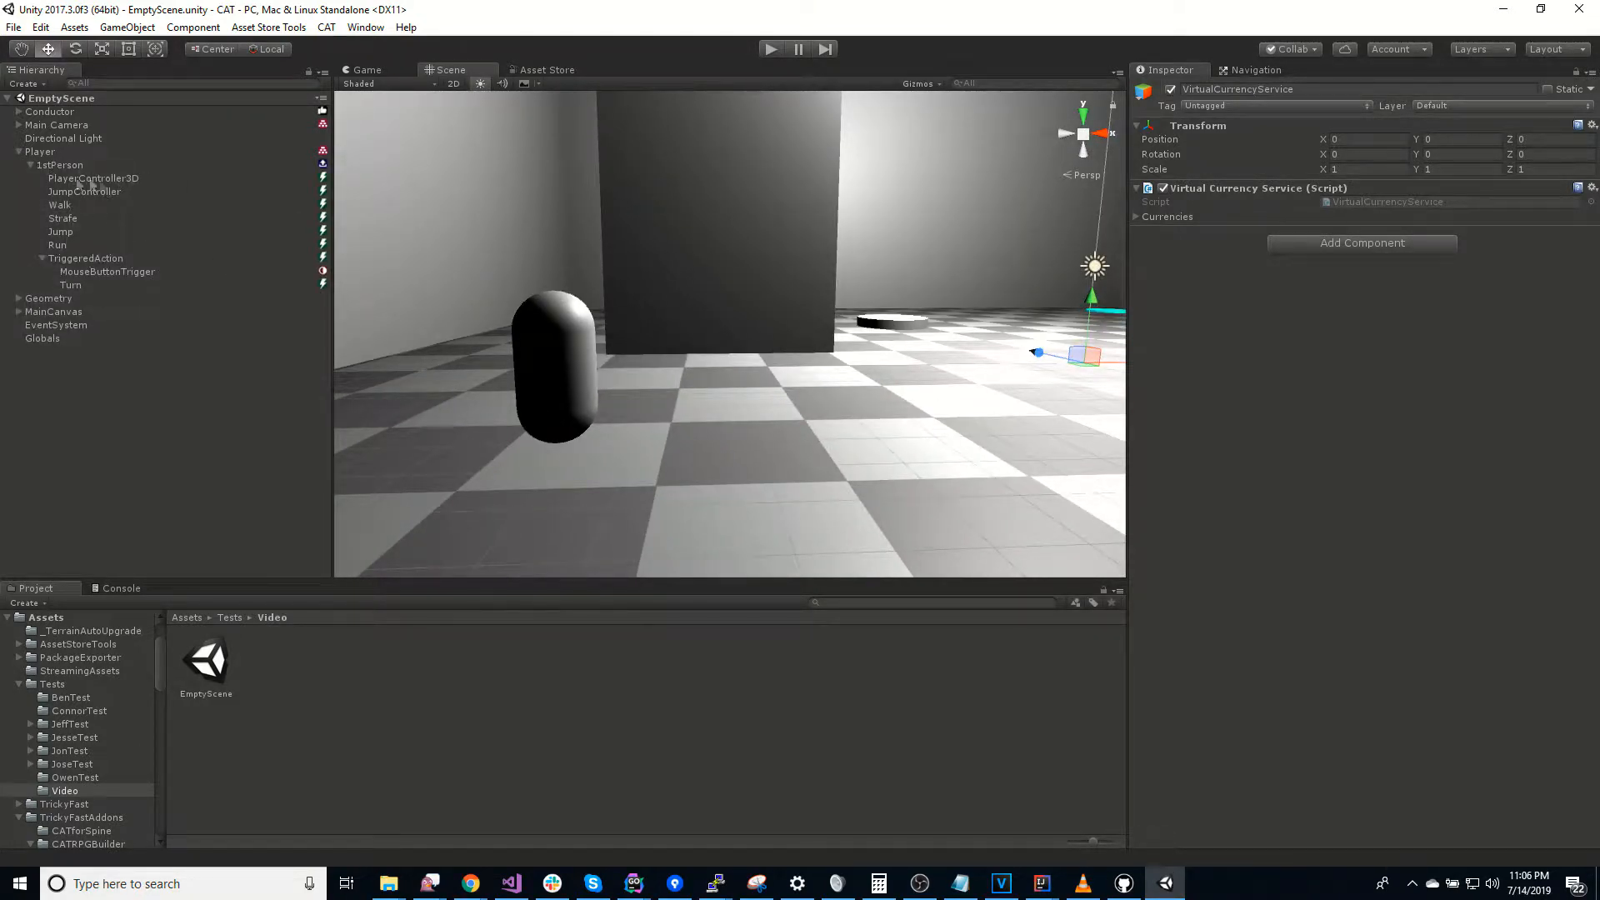
pyautogui.click(31, 165)
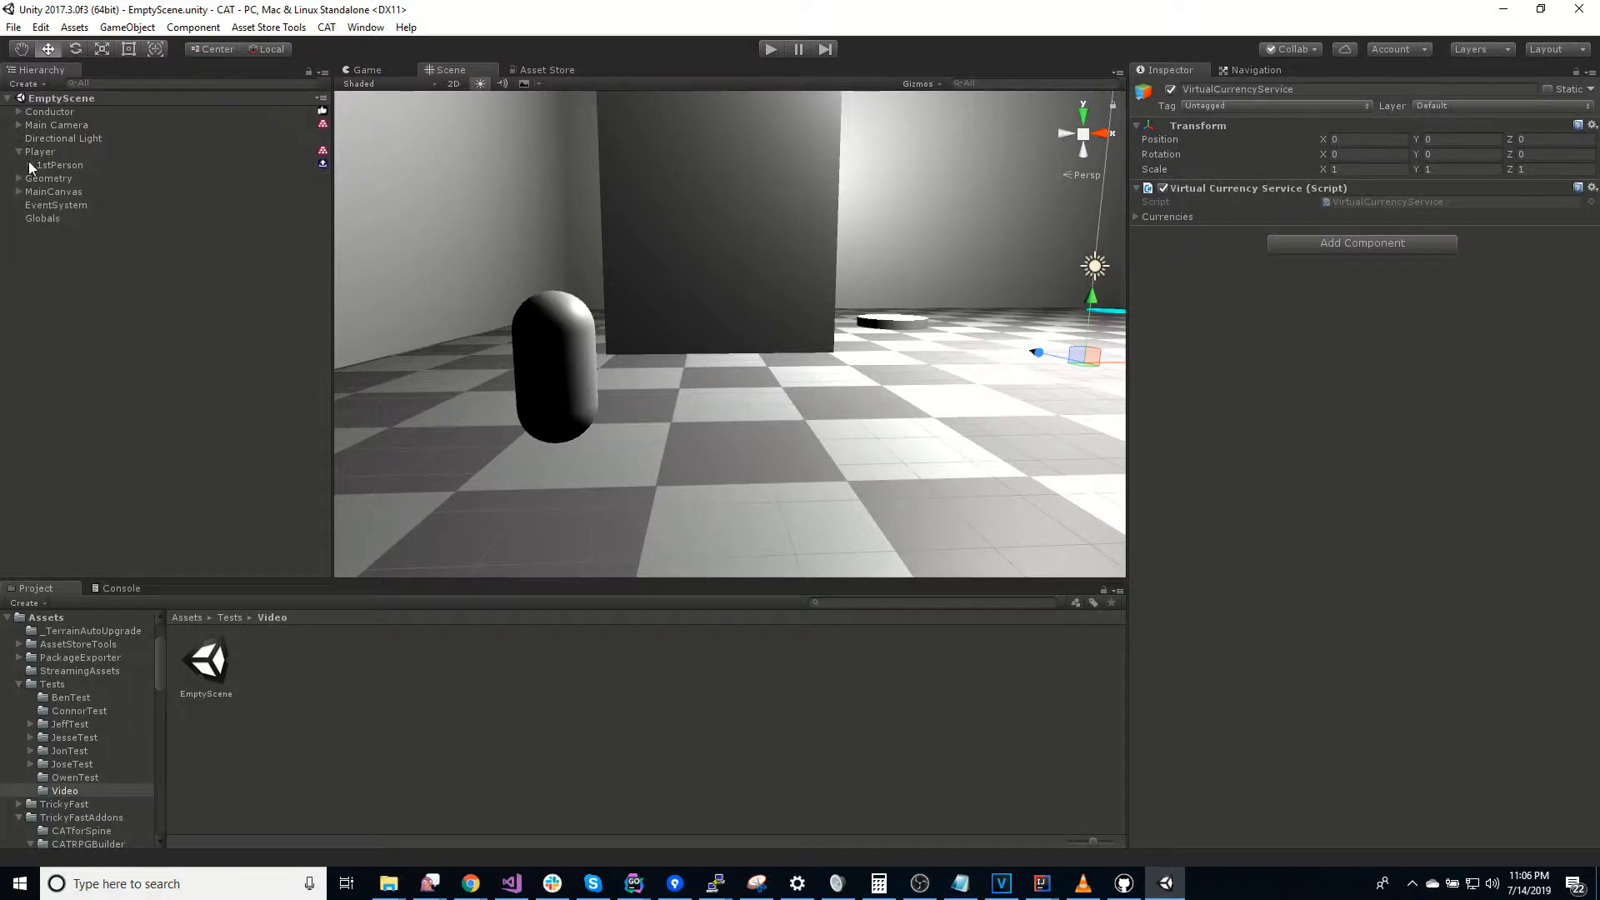
pyautogui.click(19, 125)
pyautogui.click(18, 125)
pyautogui.moveTo(686, 372)
pyautogui.keyDown('alt'); pyautogui.mouseDown()
pyautogui.moveTo(725, 379)
pyautogui.moveTo(678, 379)
pyautogui.mouseUp(); pyautogui.keyUp('alt')
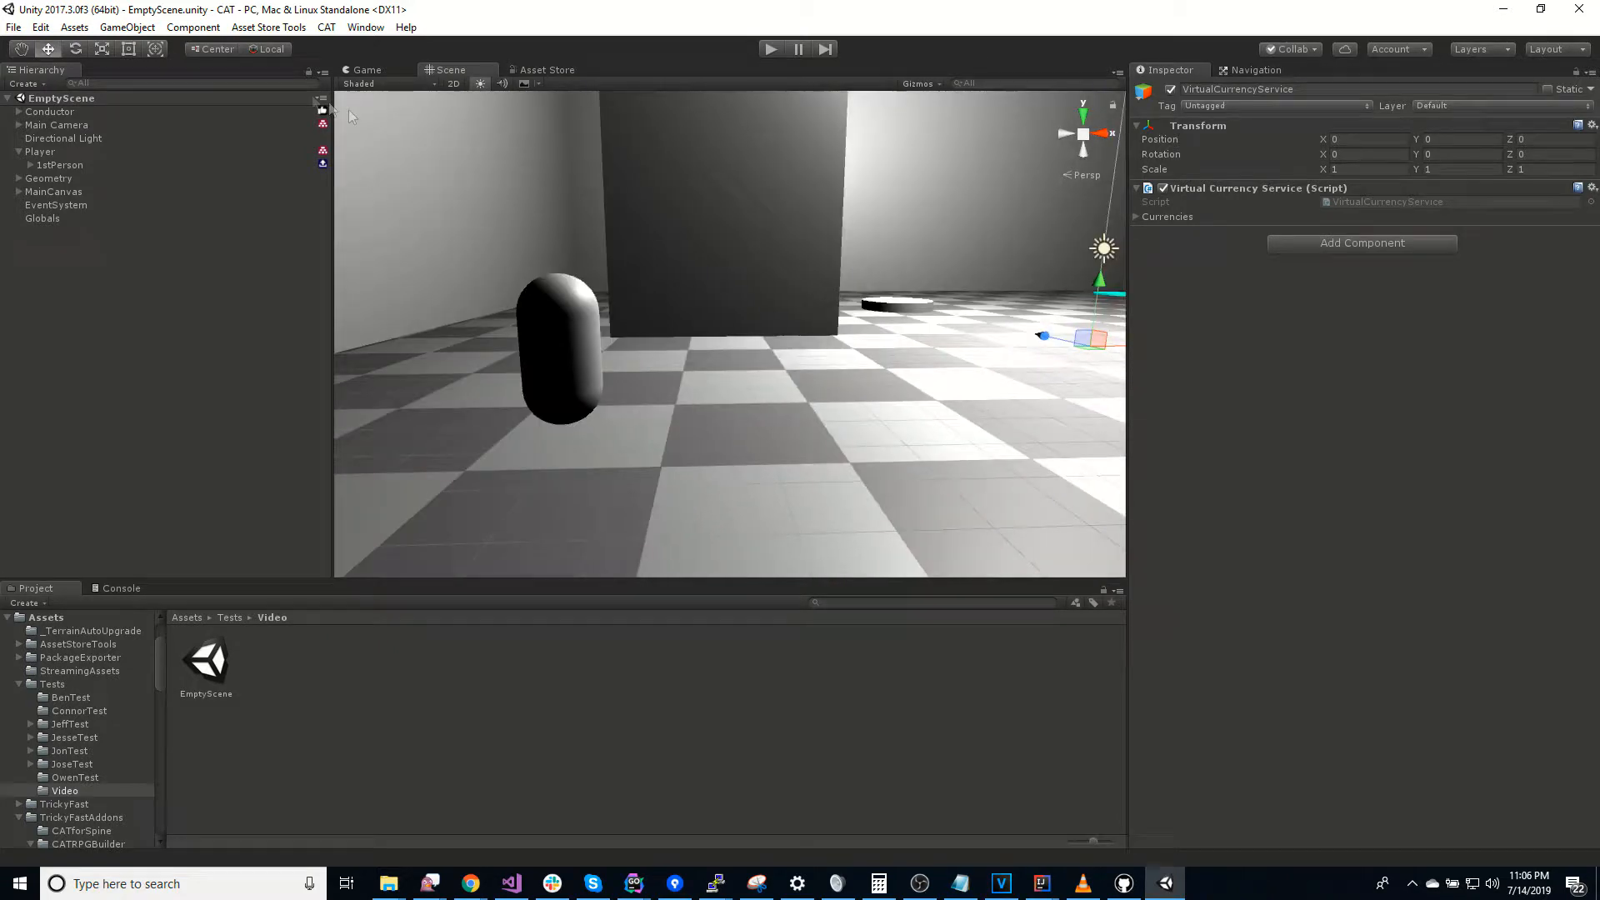
# Step: Add a CAT Inventory Service beneath the Conductor, alongside VirtualCurrencyService, and select it
pyautogui.click(18, 112)
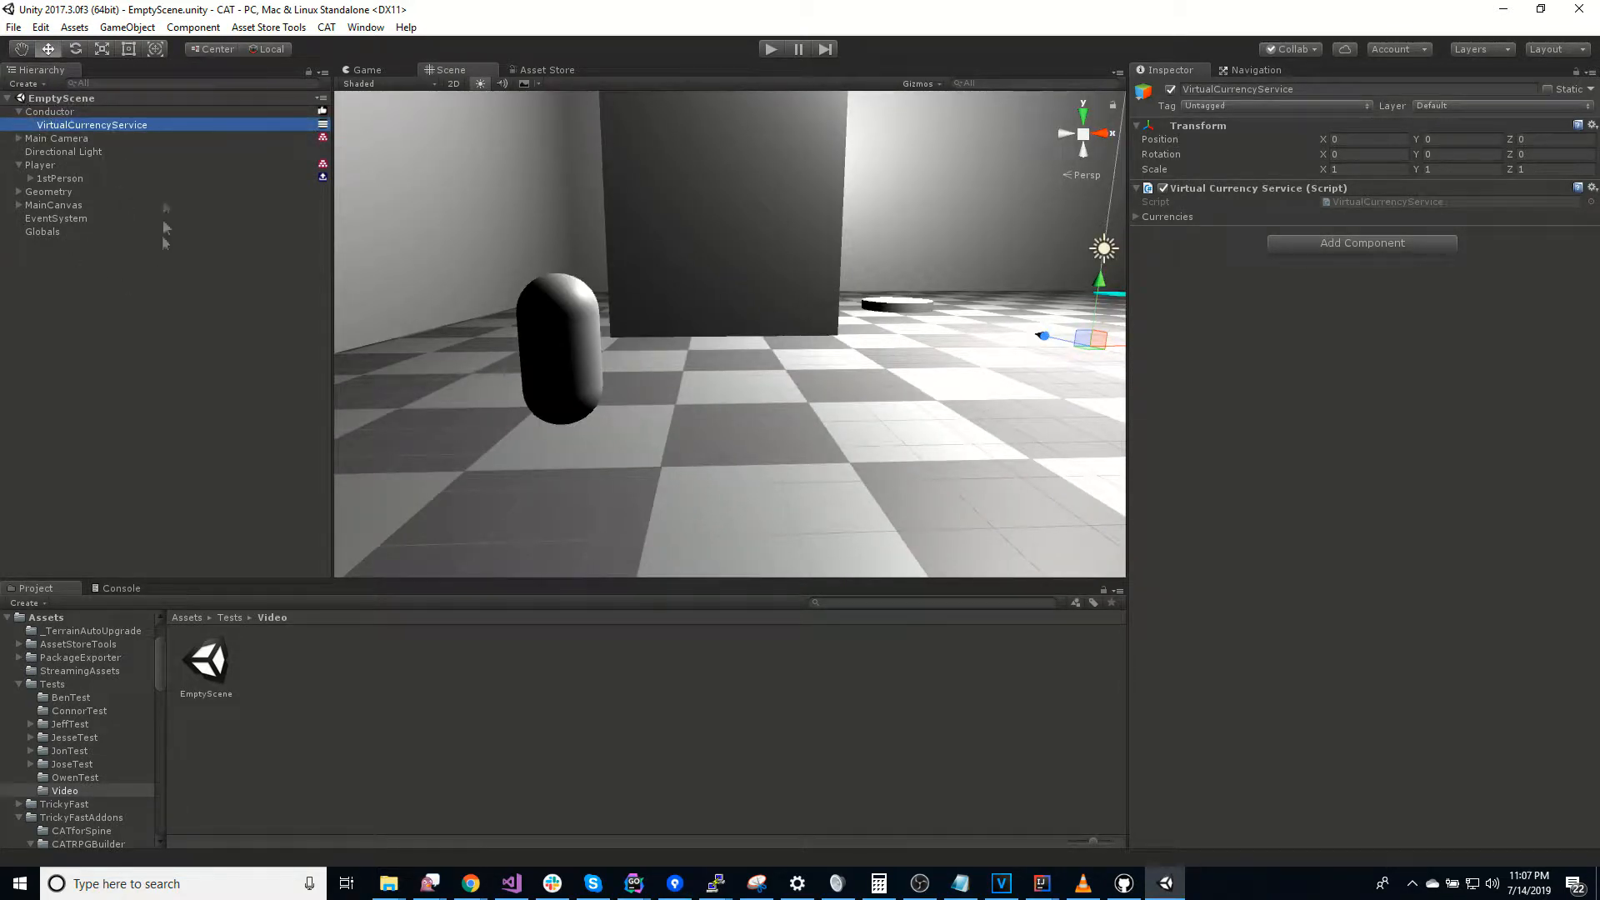
pyautogui.click(327, 29)
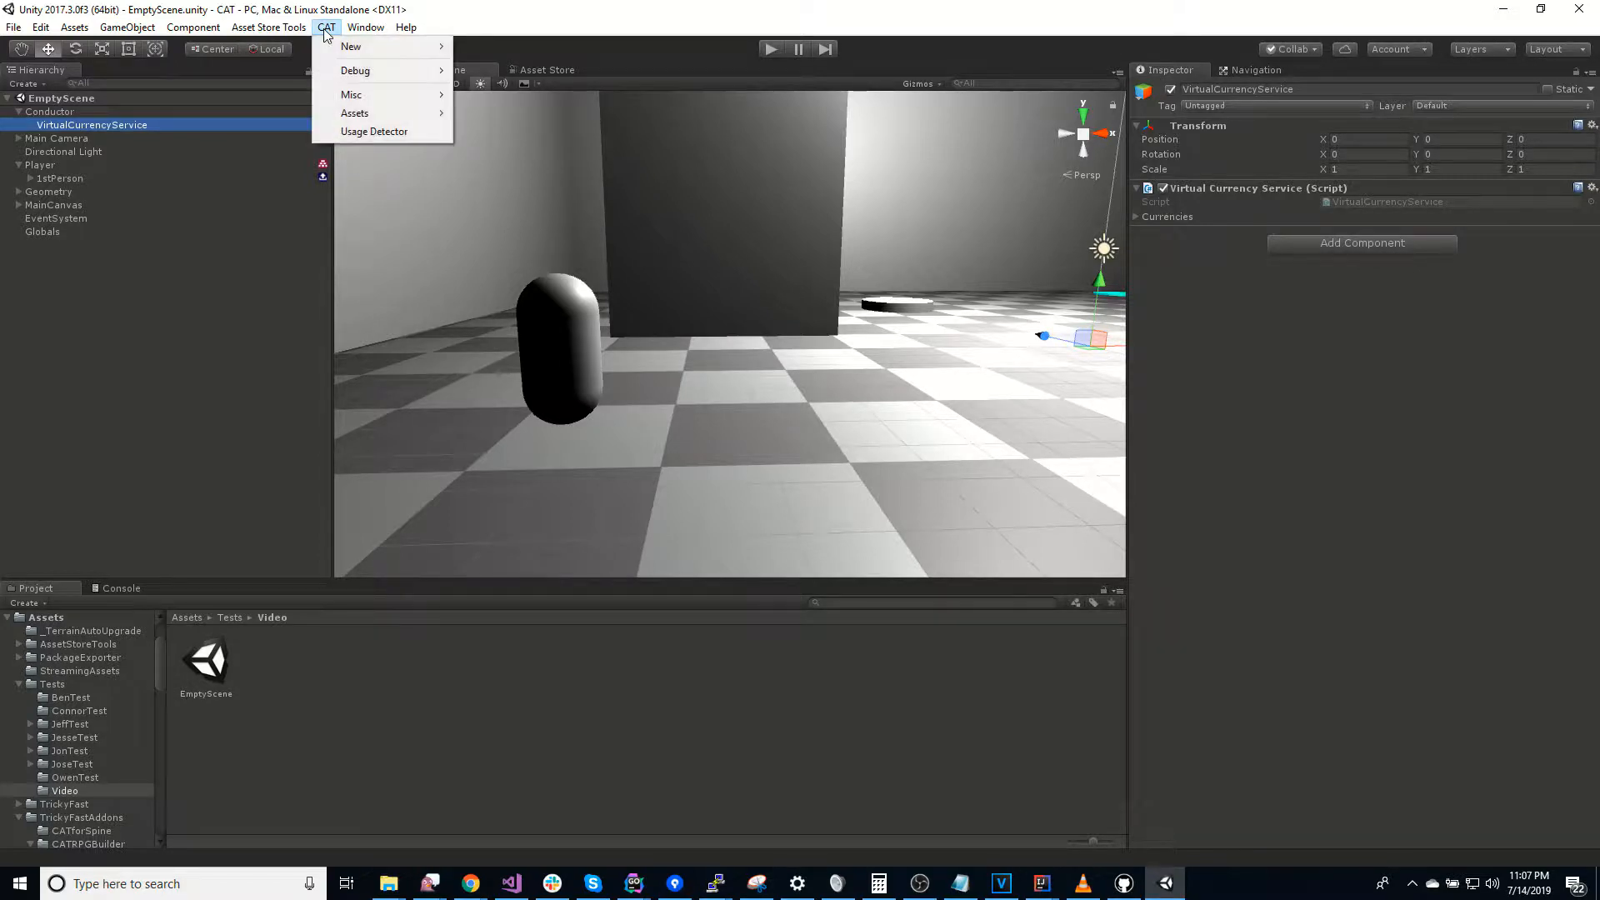
pyautogui.moveTo(400, 50)
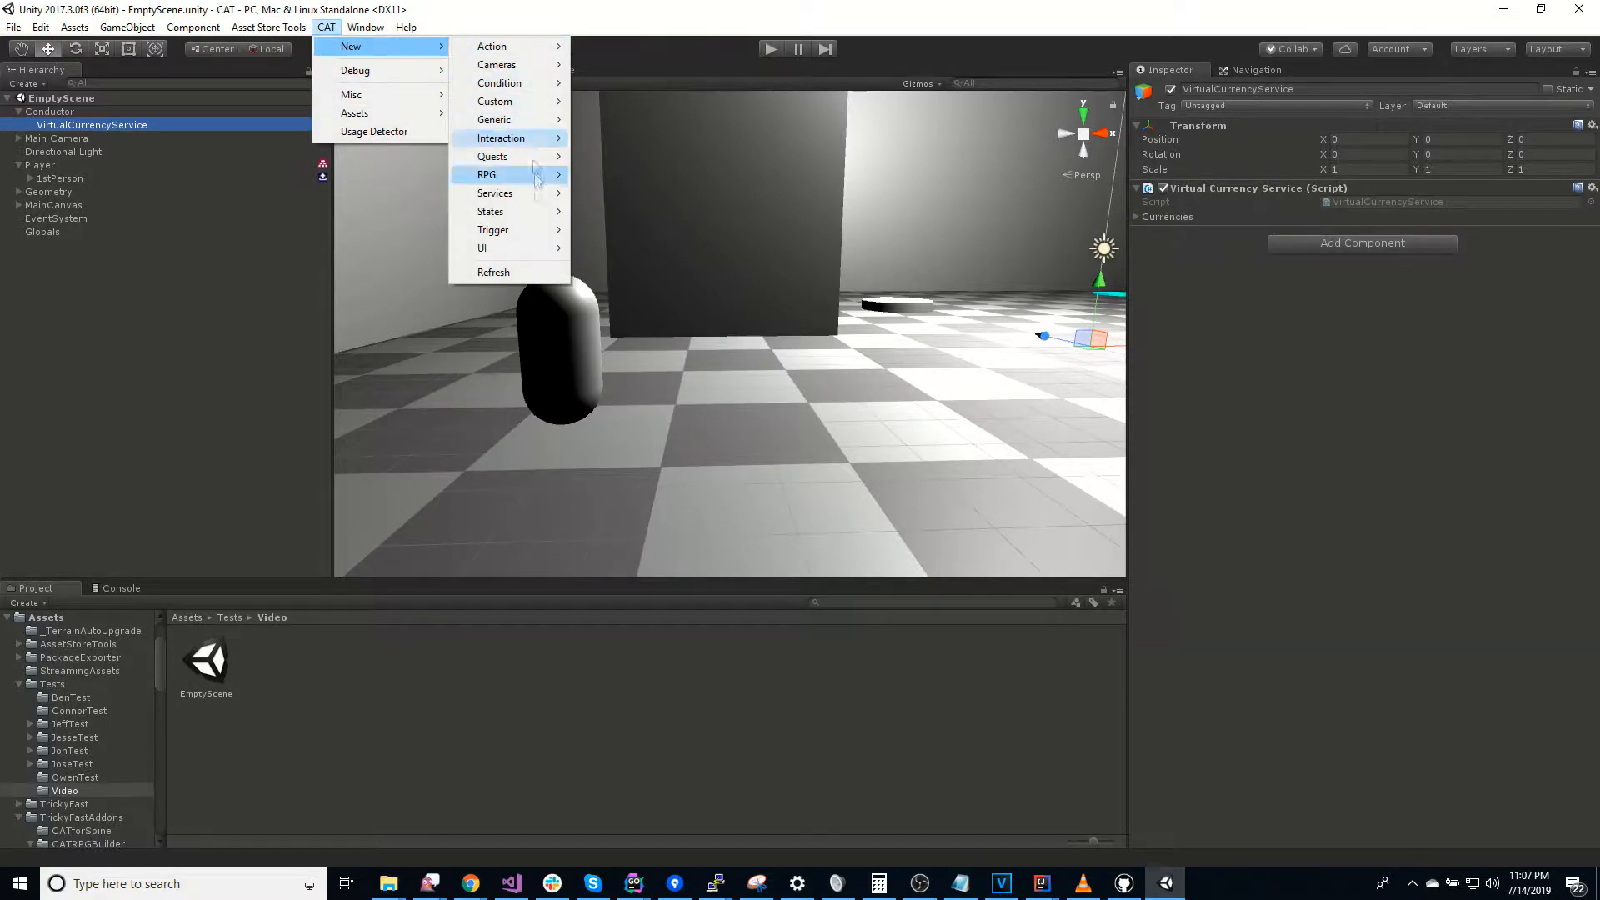
pyautogui.moveTo(542, 195)
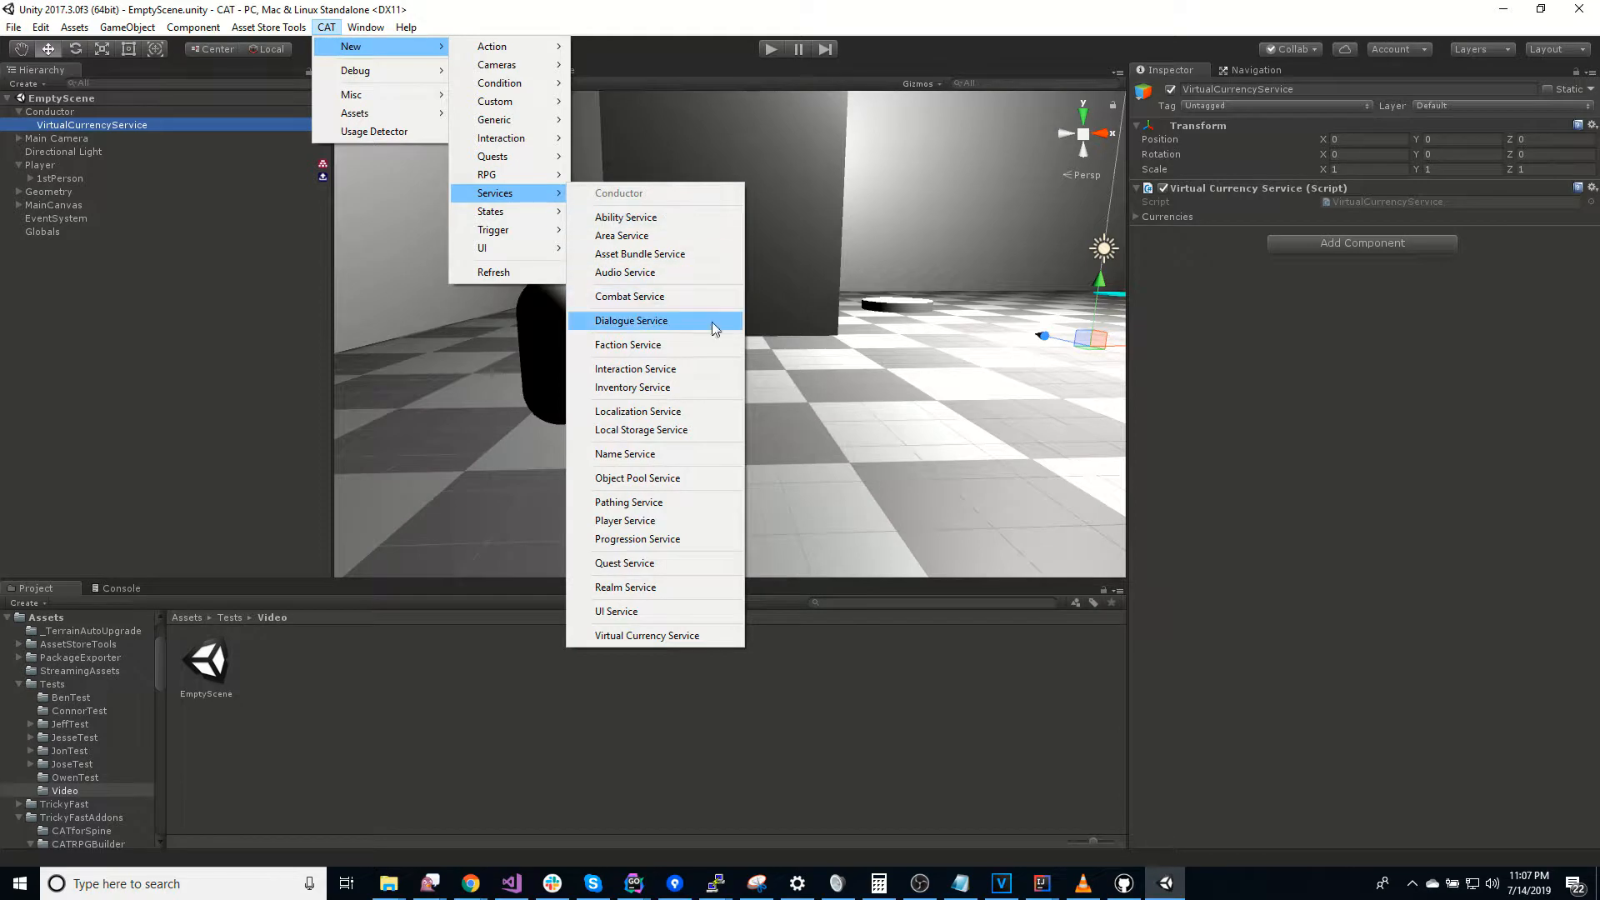
pyautogui.click(687, 387)
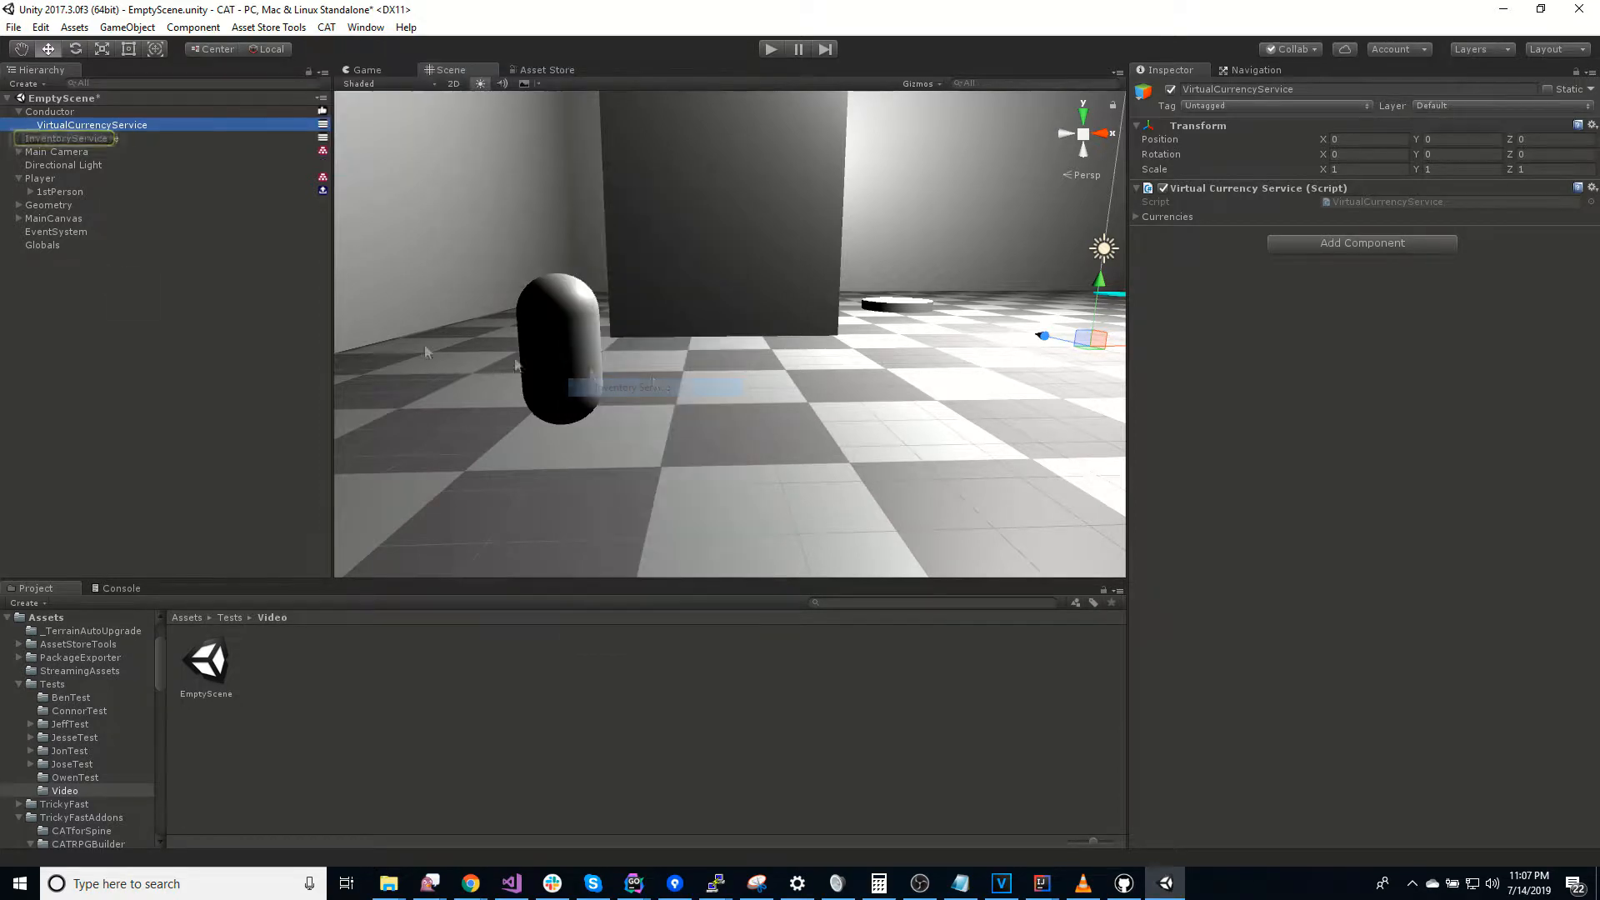
pyautogui.click(107, 140)
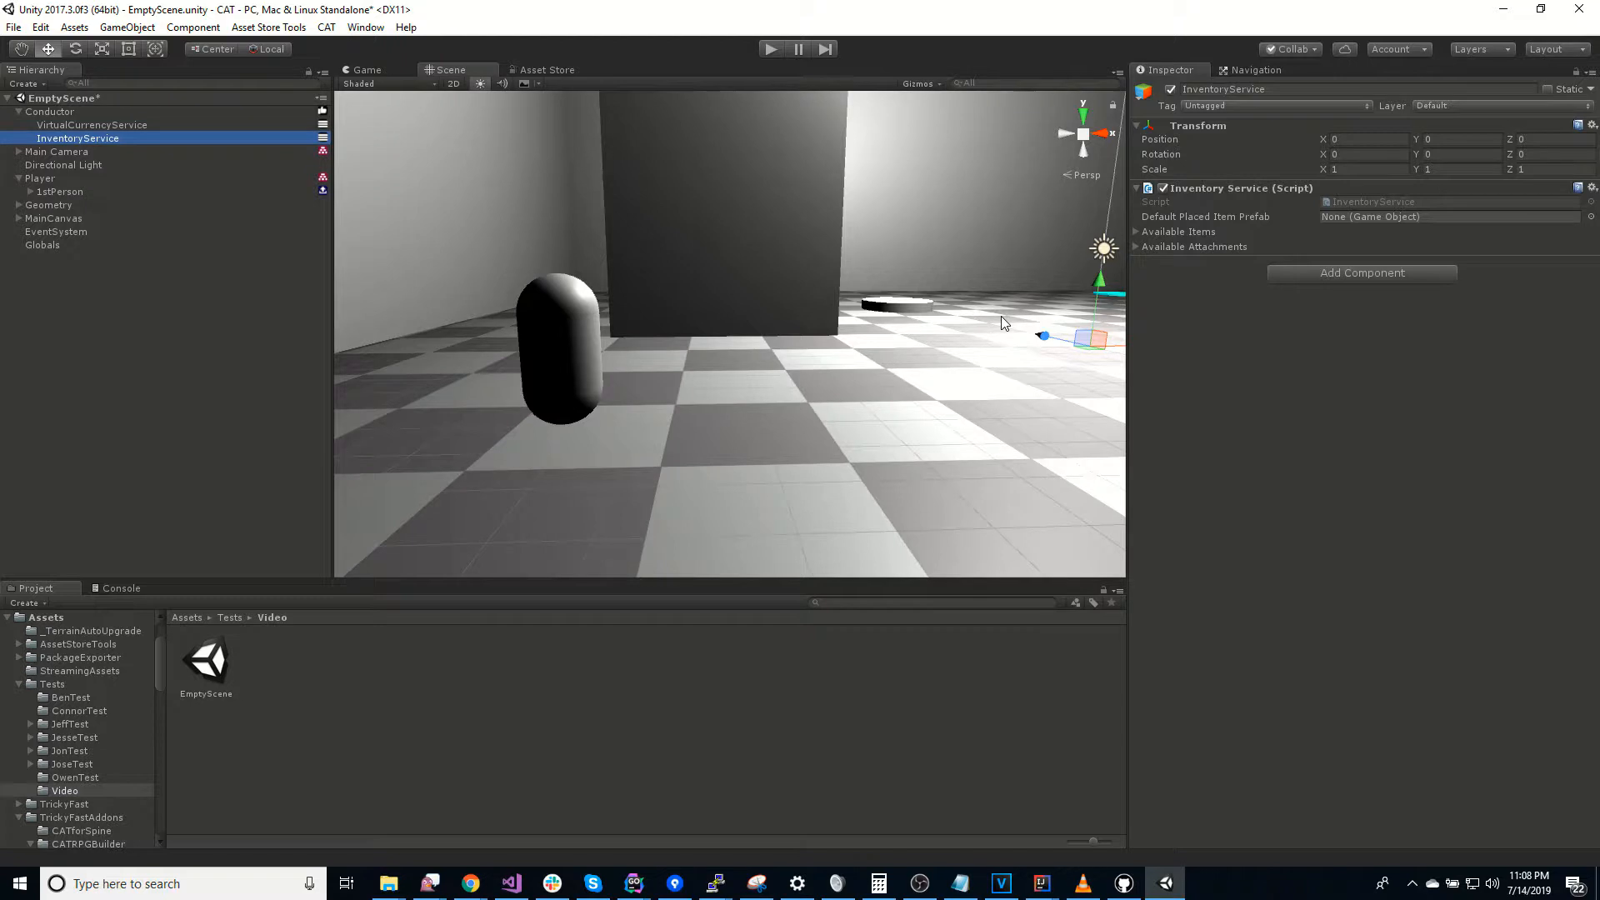
# Step: Examine the Inventory Service's Available Items and Available Attachments lists and what they are for
pyautogui.click(1137, 233)
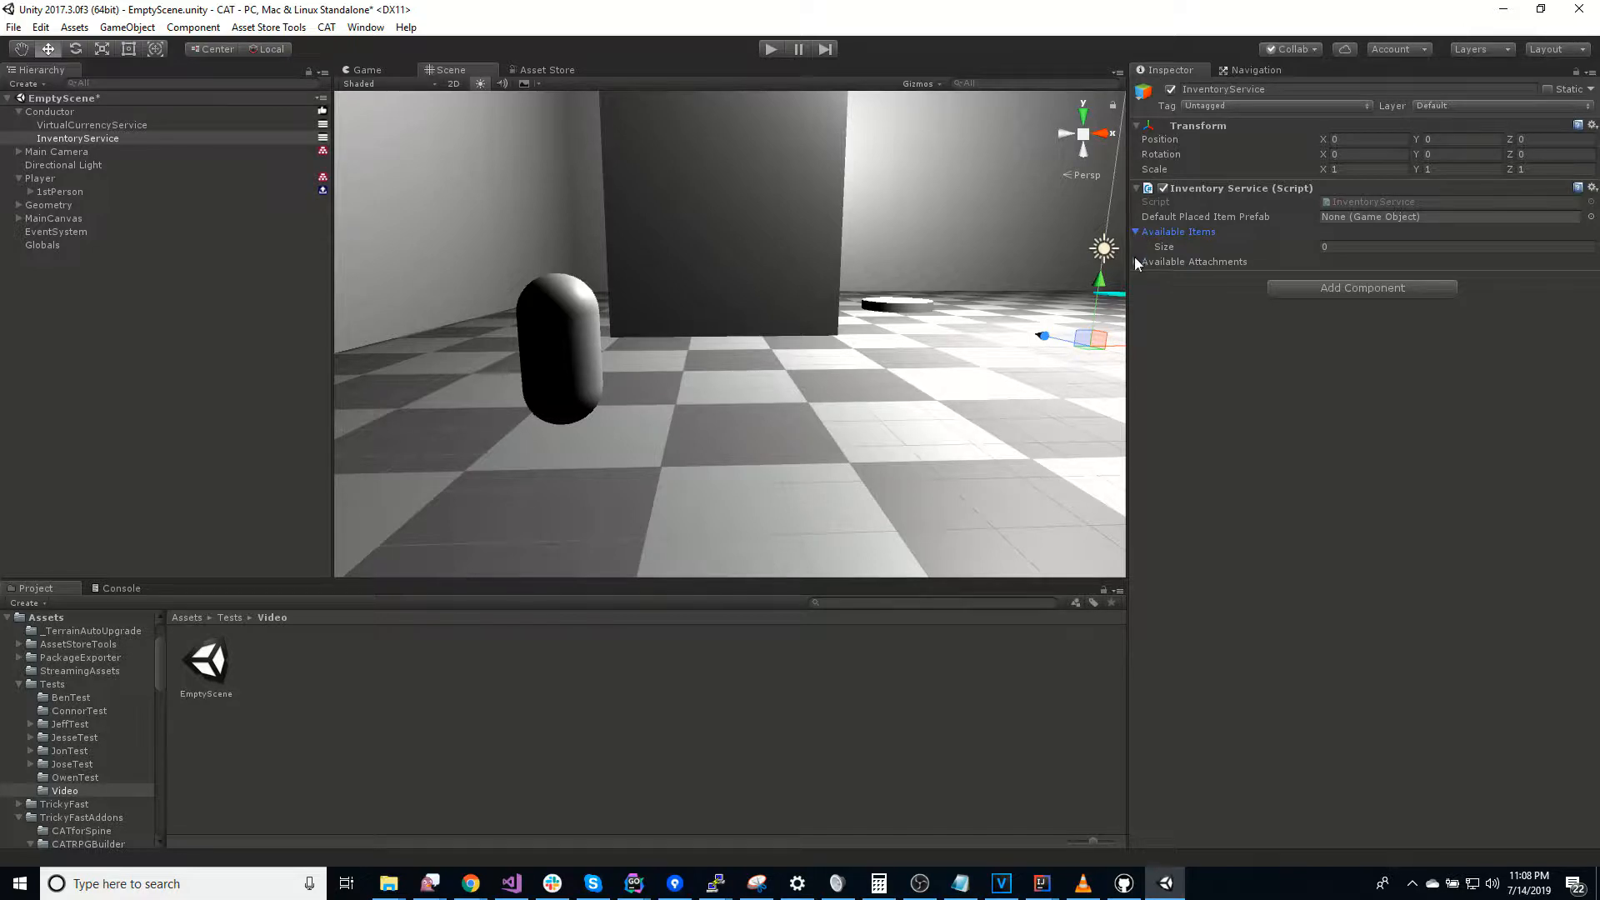
pyautogui.click(1135, 259)
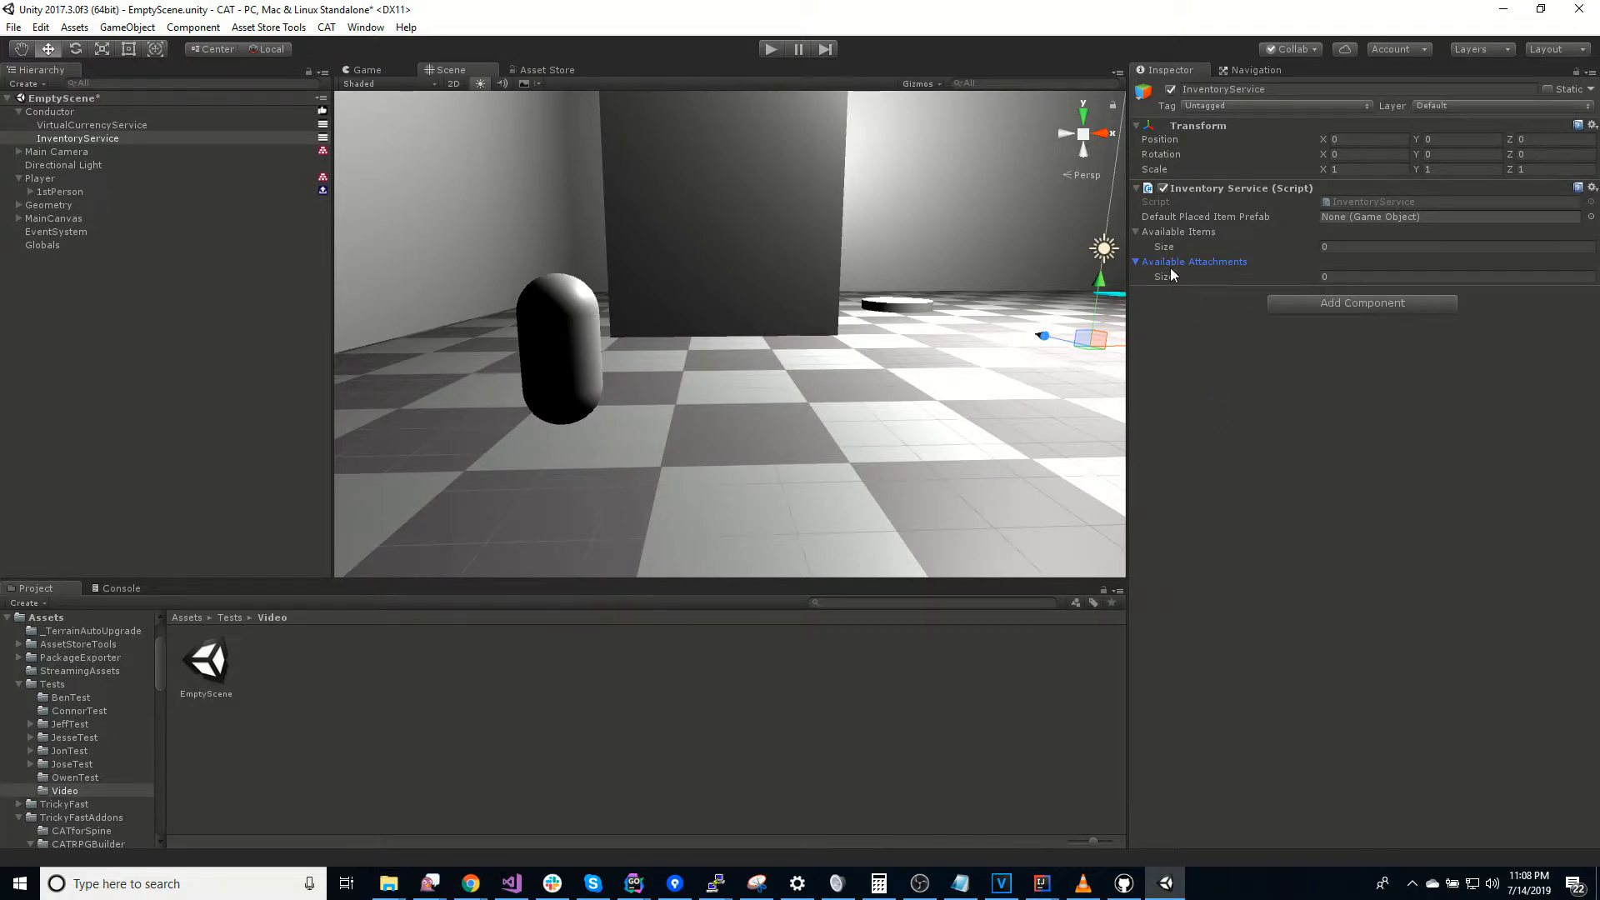
pyautogui.moveTo(1223, 271)
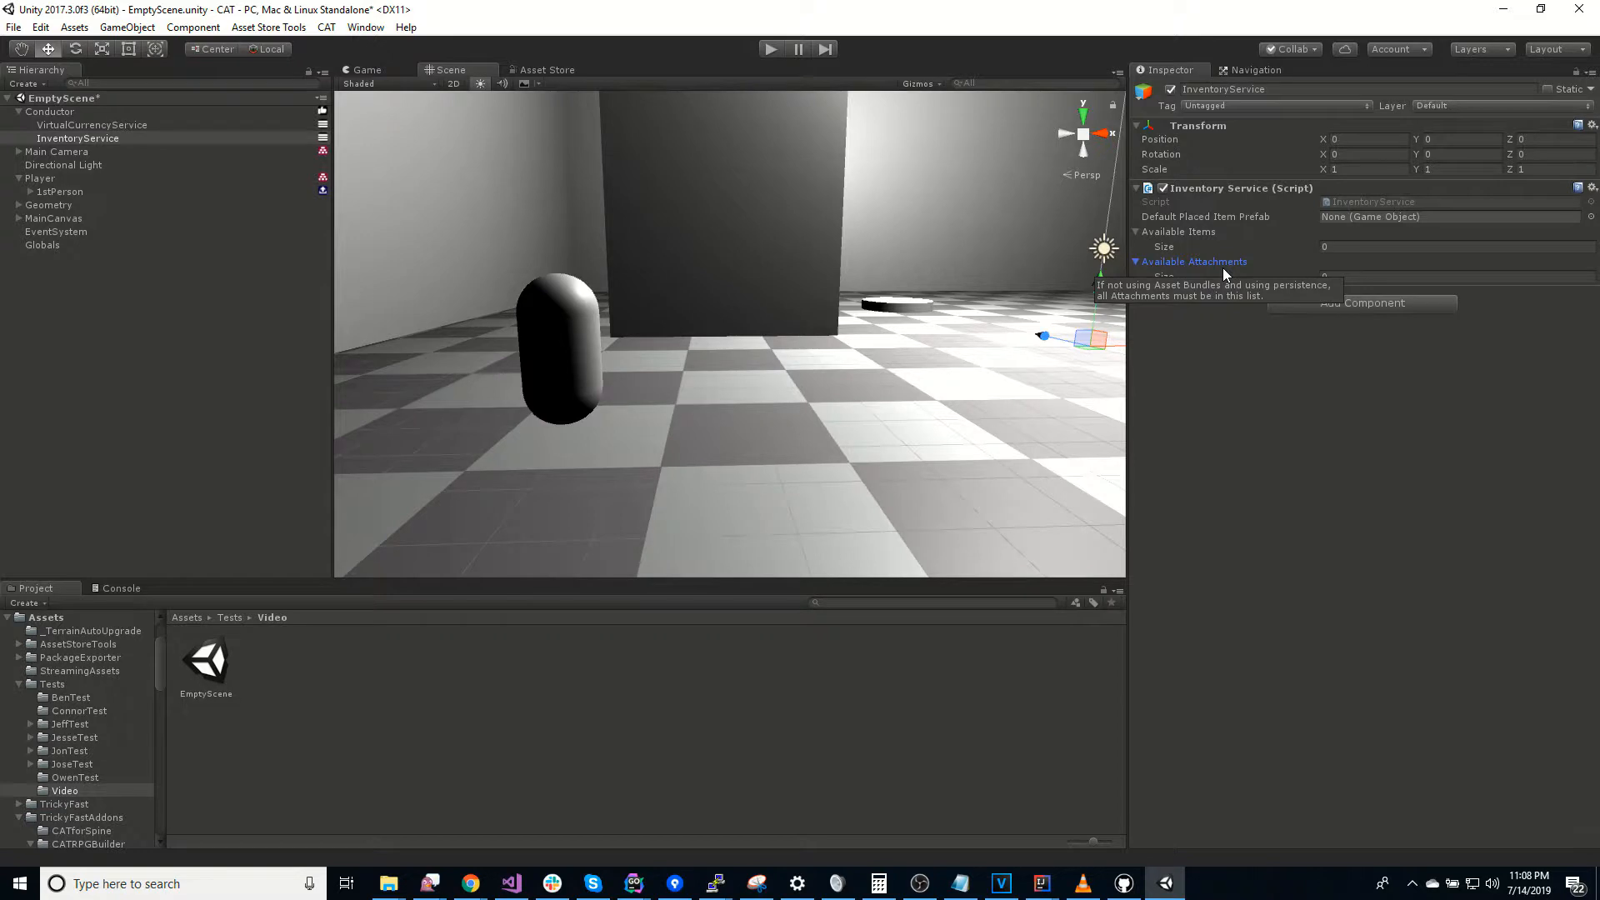
pyautogui.click(1136, 263)
pyautogui.click(1137, 232)
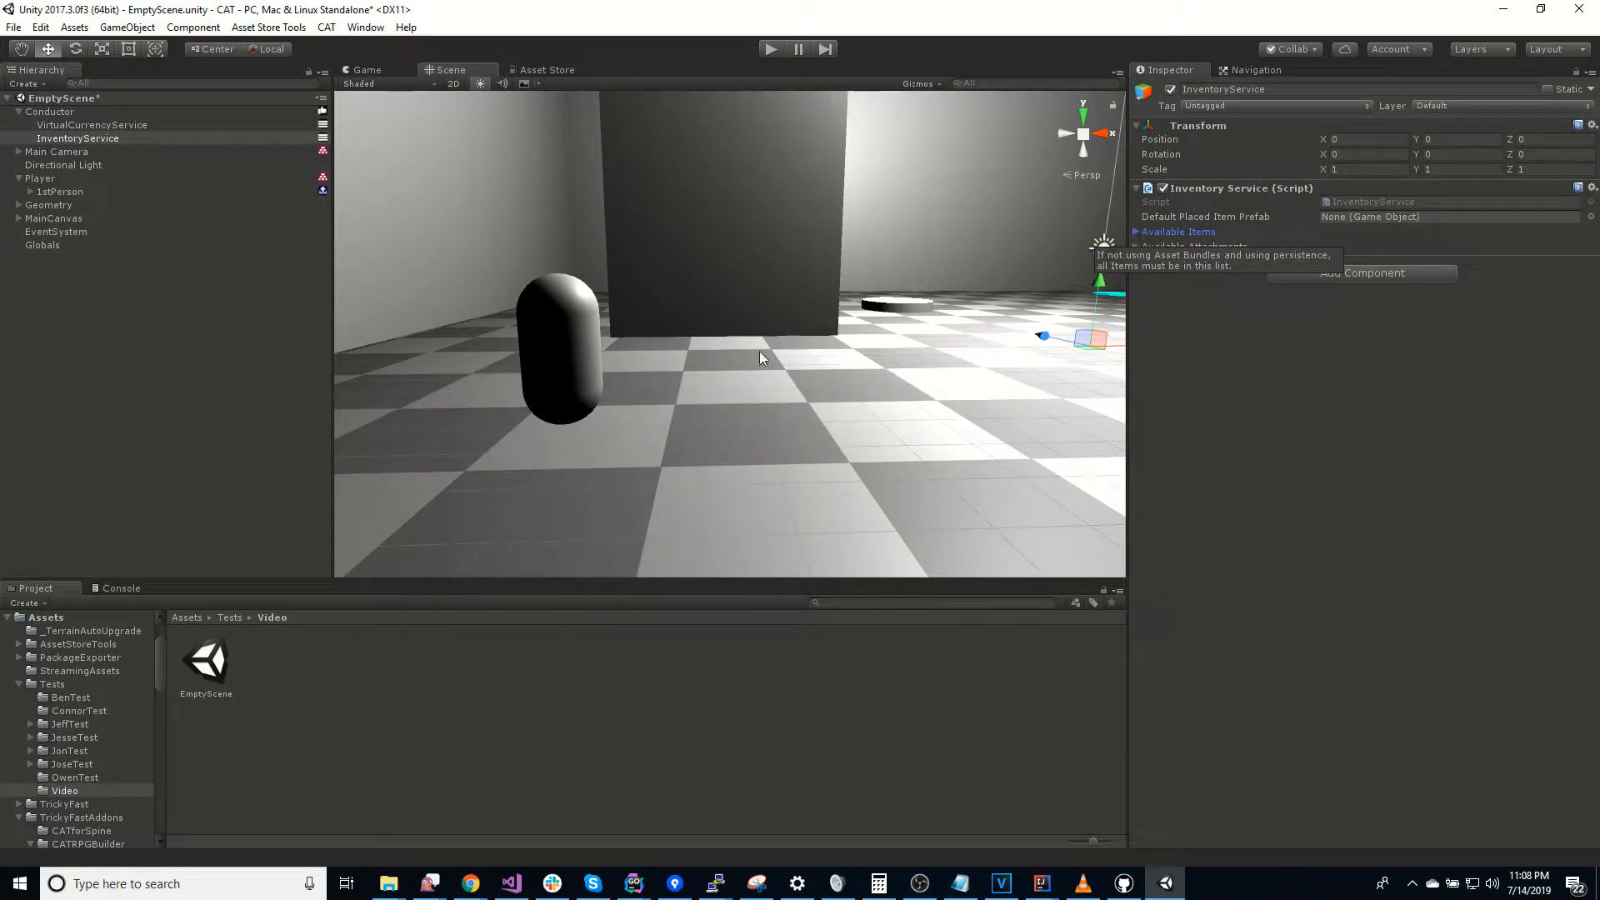
# Step: Create a new CAT RPG inventory item and move it out of InventoryService to the root of the scene
pyautogui.rightClick(52, 291)
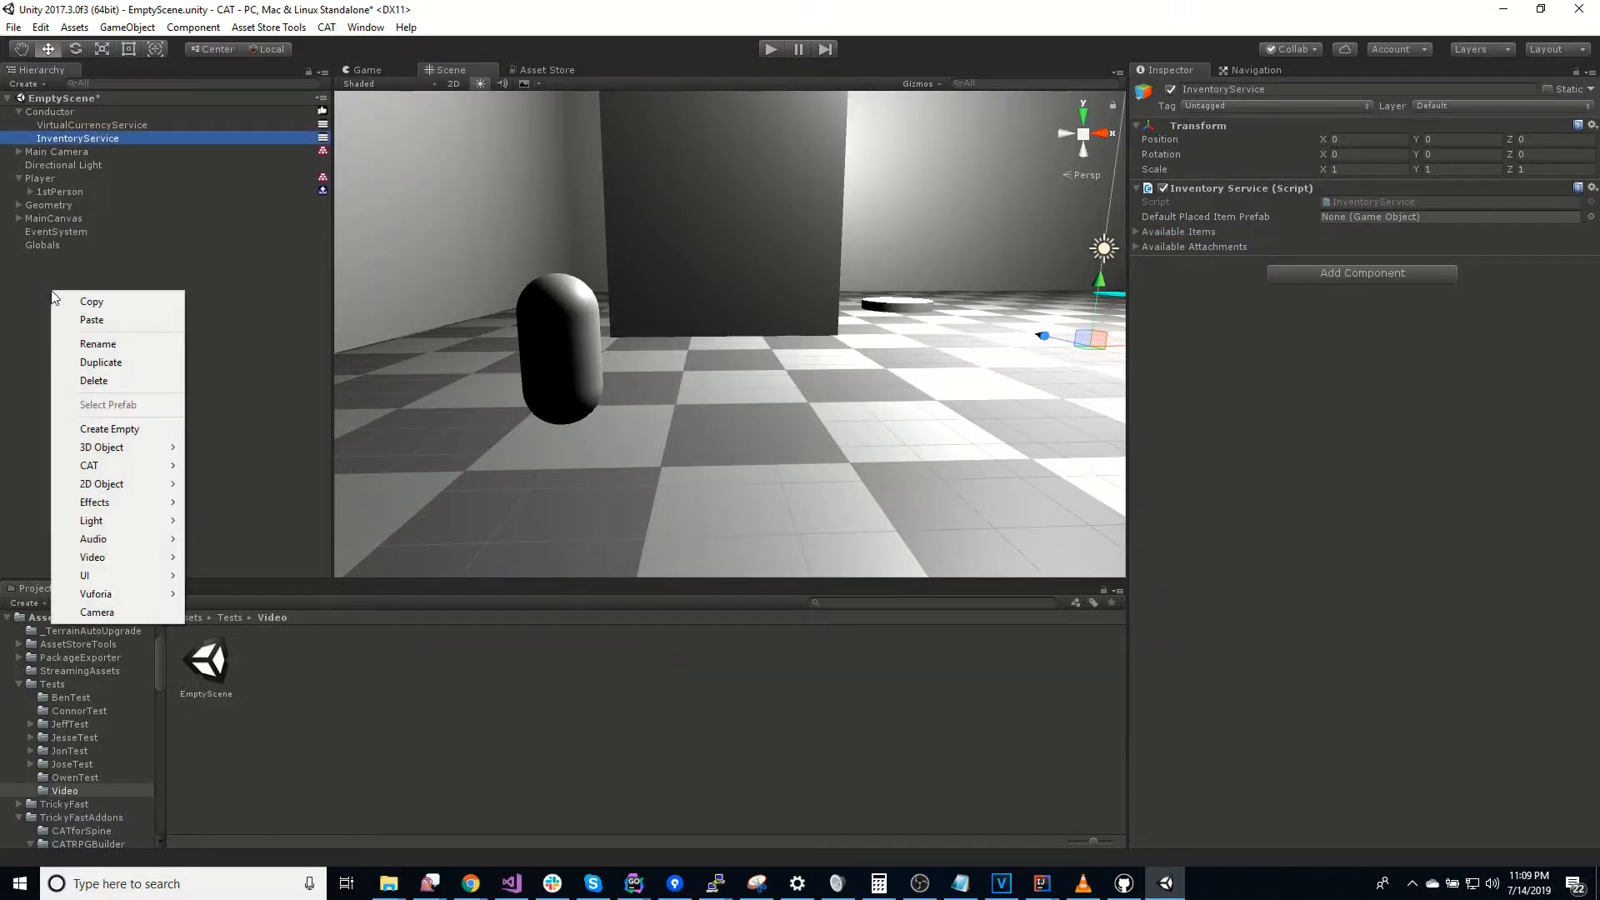
pyautogui.moveTo(108, 468)
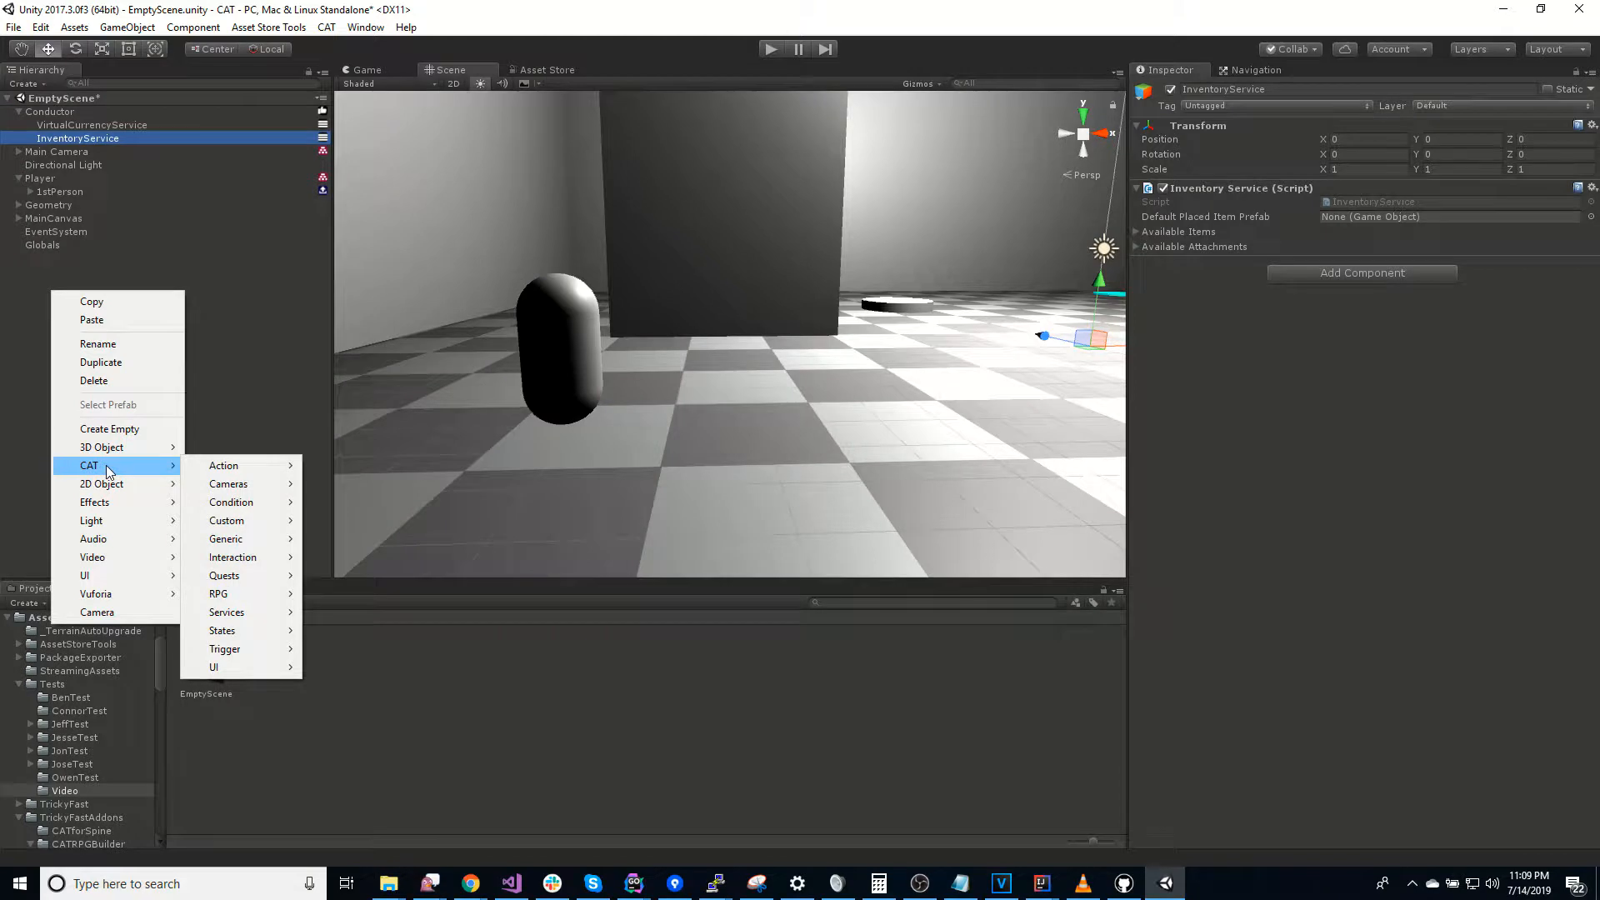
pyautogui.moveTo(246, 593)
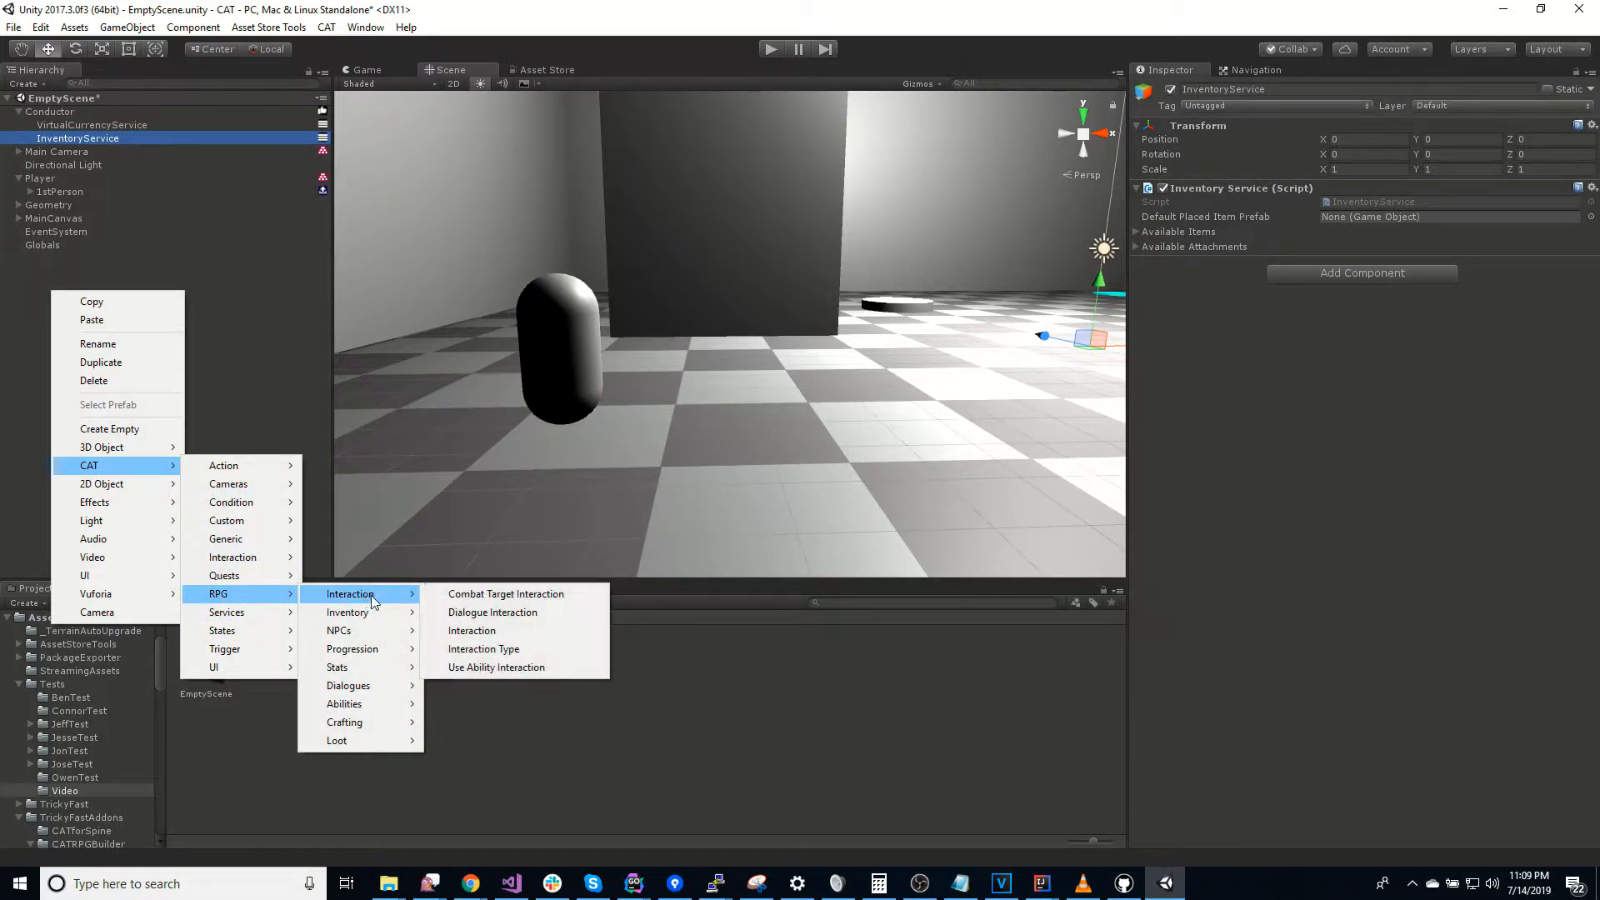
pyautogui.click(512, 669)
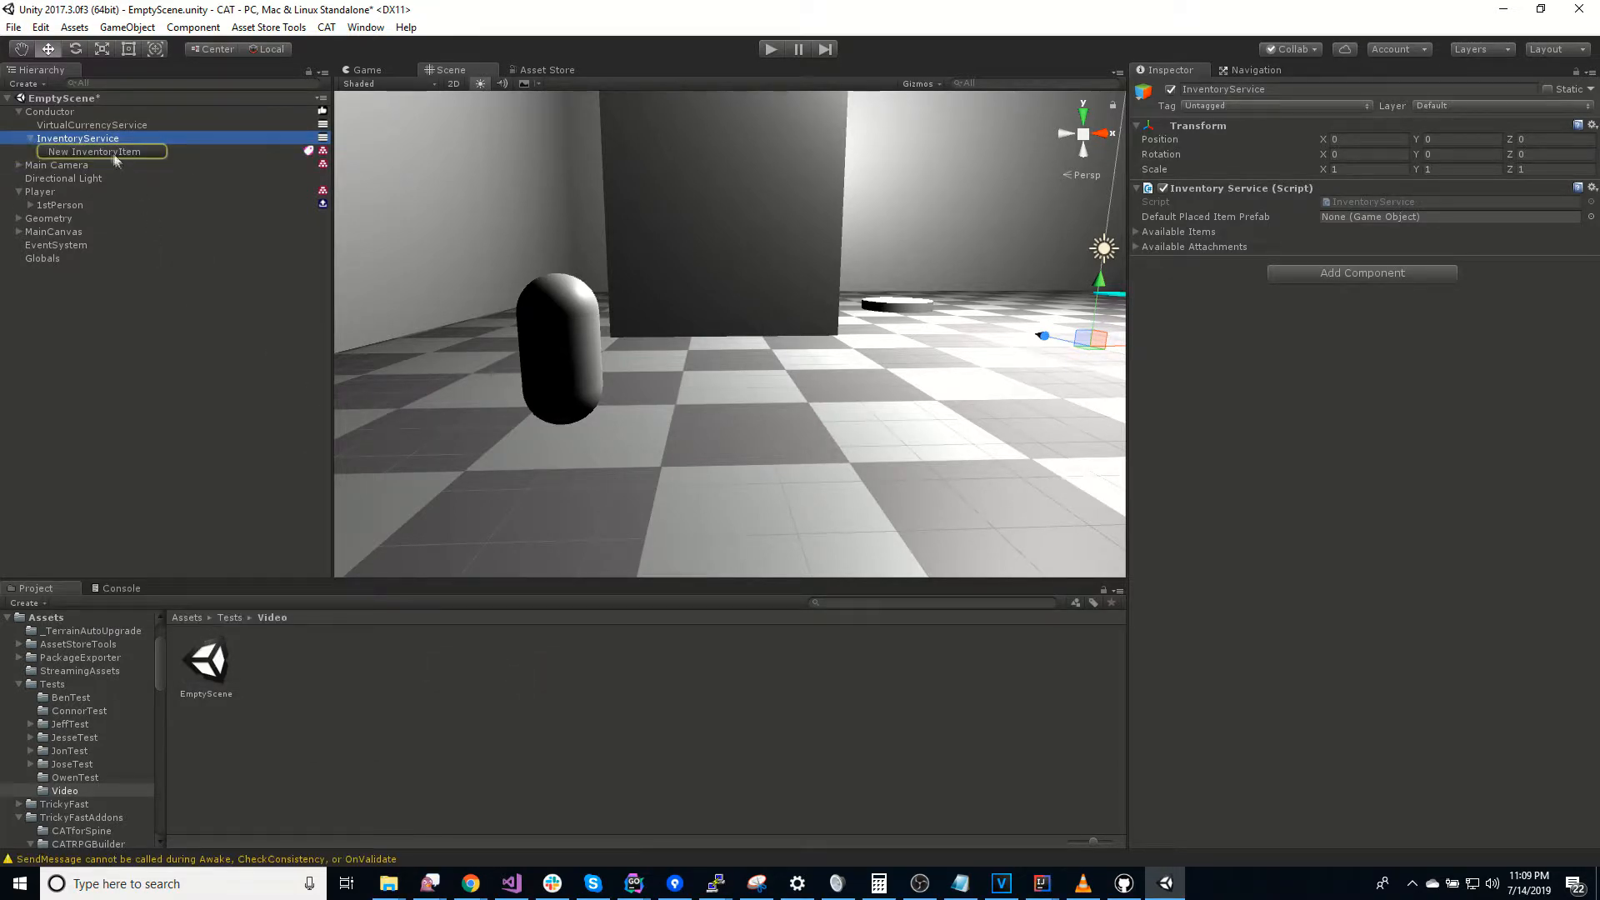
pyautogui.moveTo(108, 150); pyautogui.dragTo(142, 322)
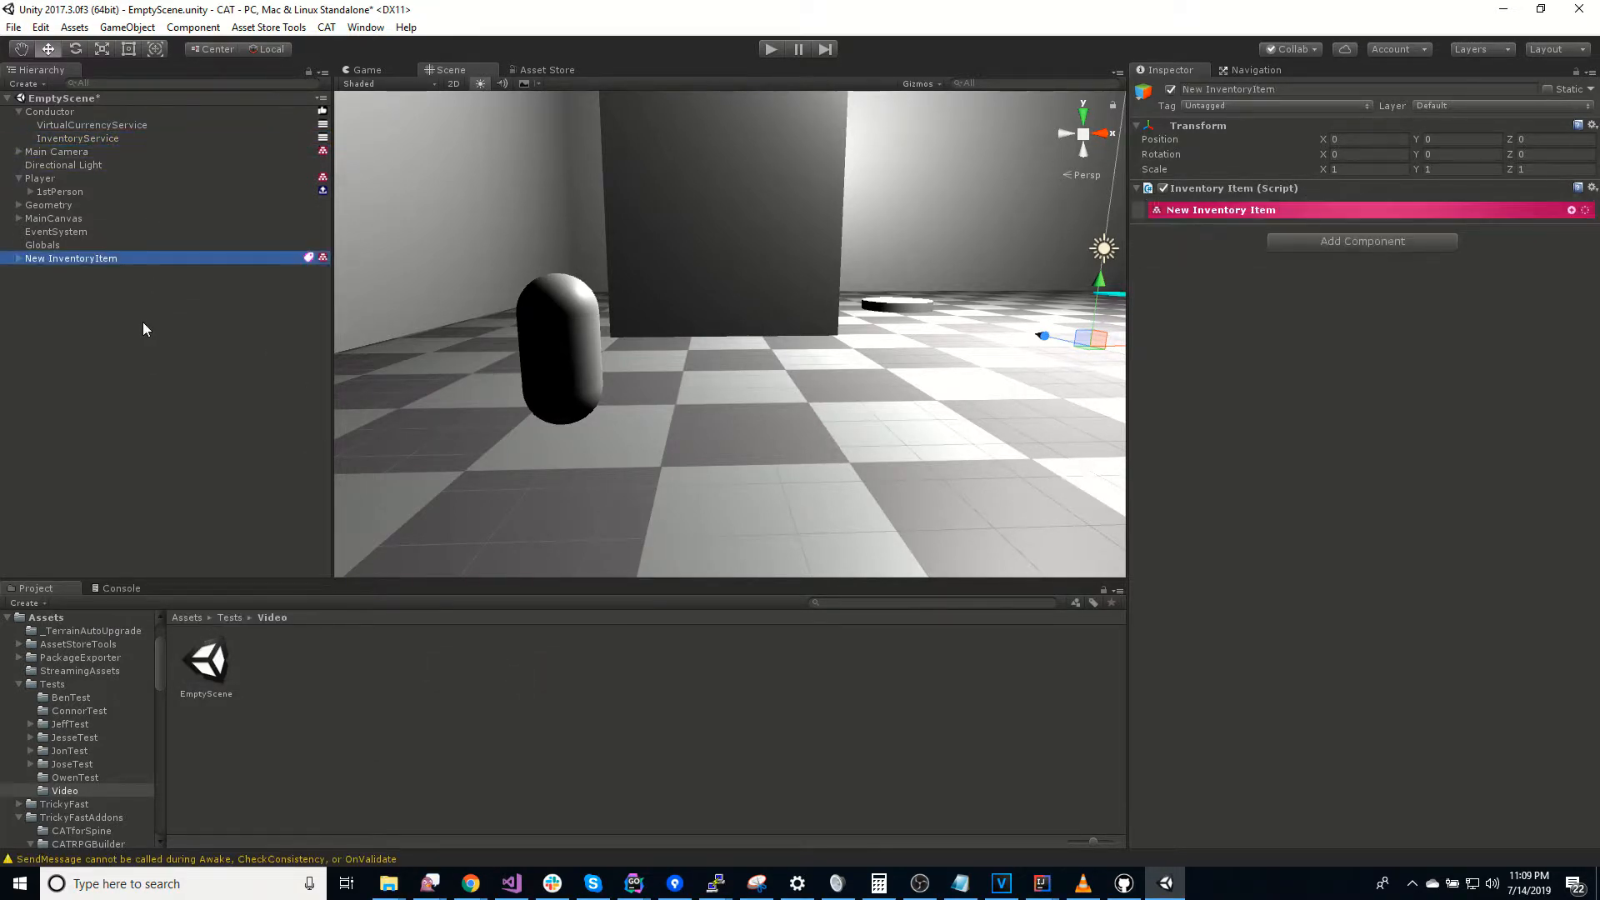
# Step: Examine the OnEquip, OnUse and Default states contained in the new inventory item
pyautogui.click(18, 259)
pyautogui.click(66, 273)
pyautogui.click(65, 285)
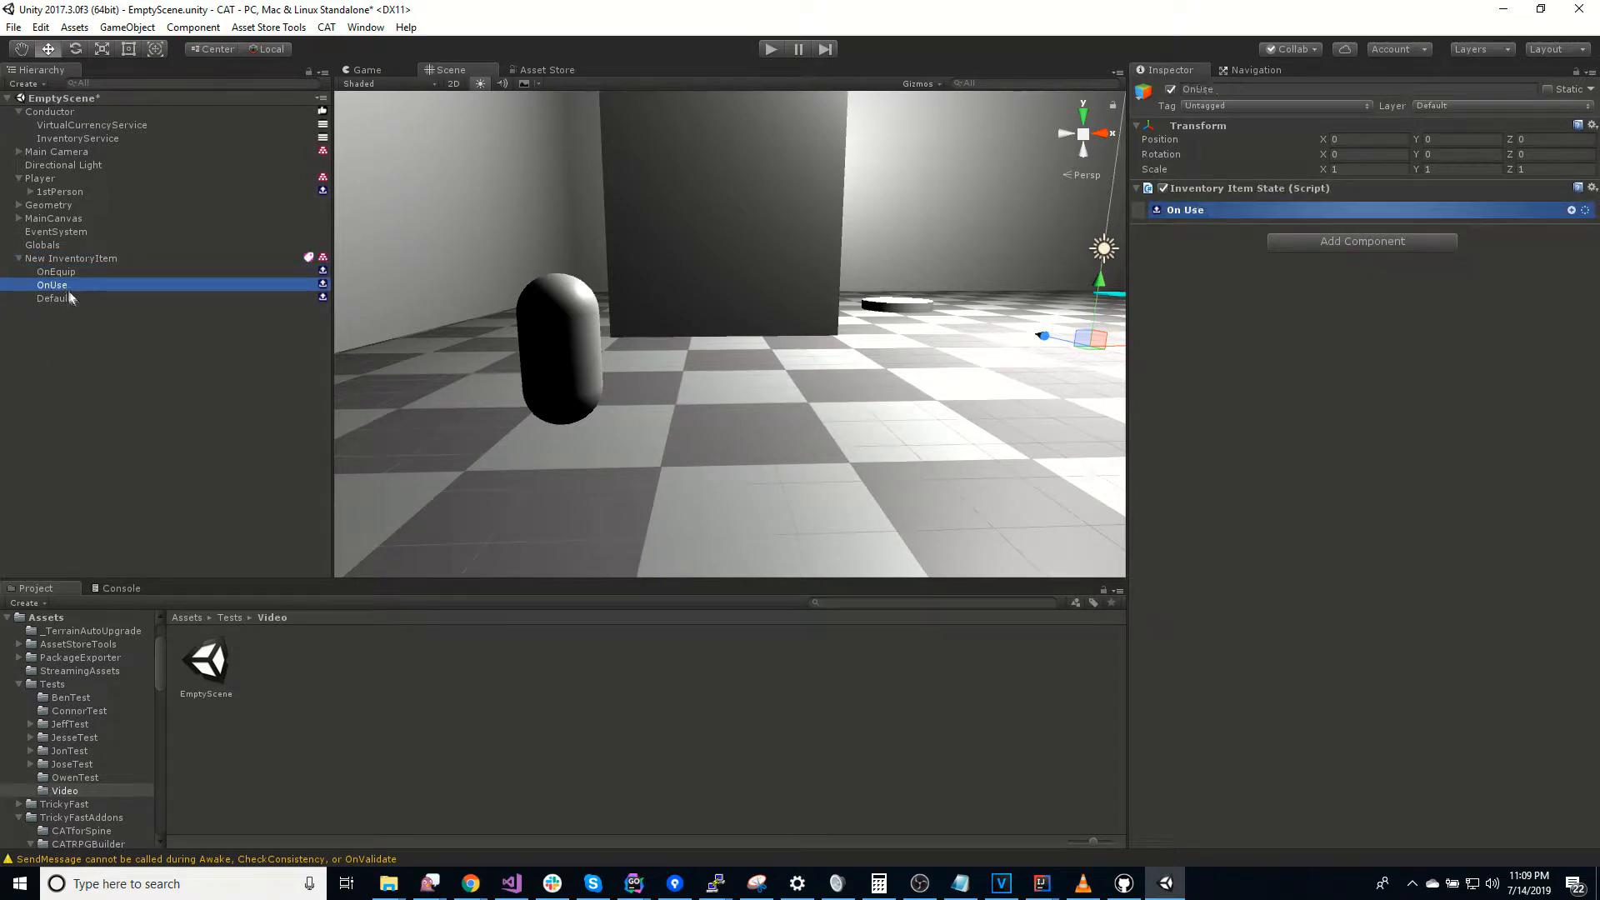
pyautogui.click(77, 297)
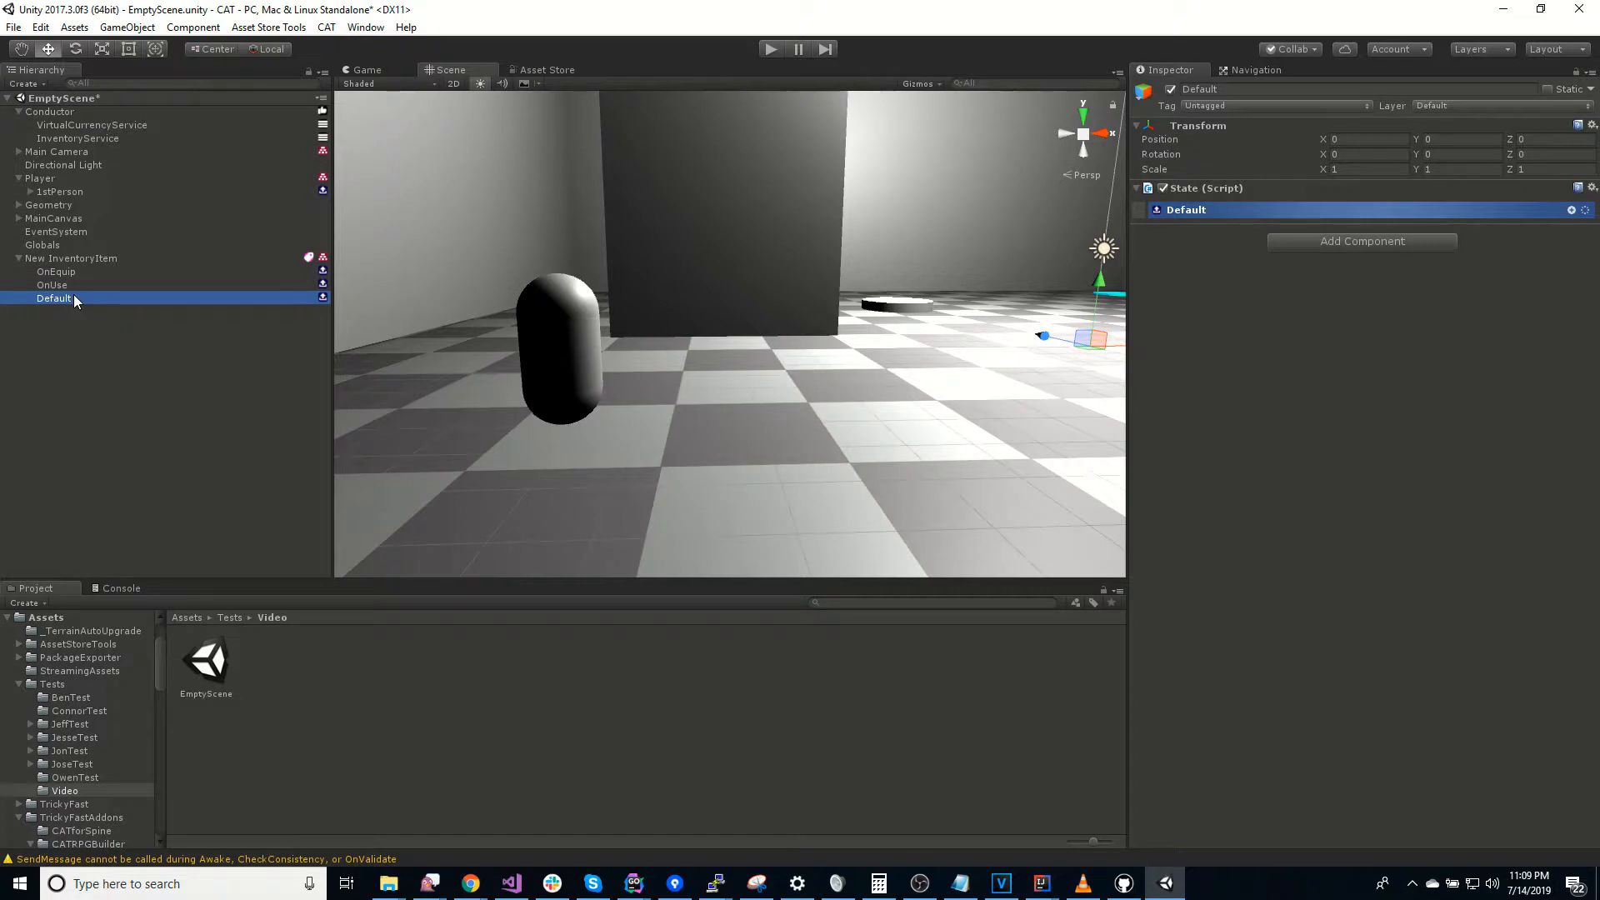
pyautogui.click(71, 272)
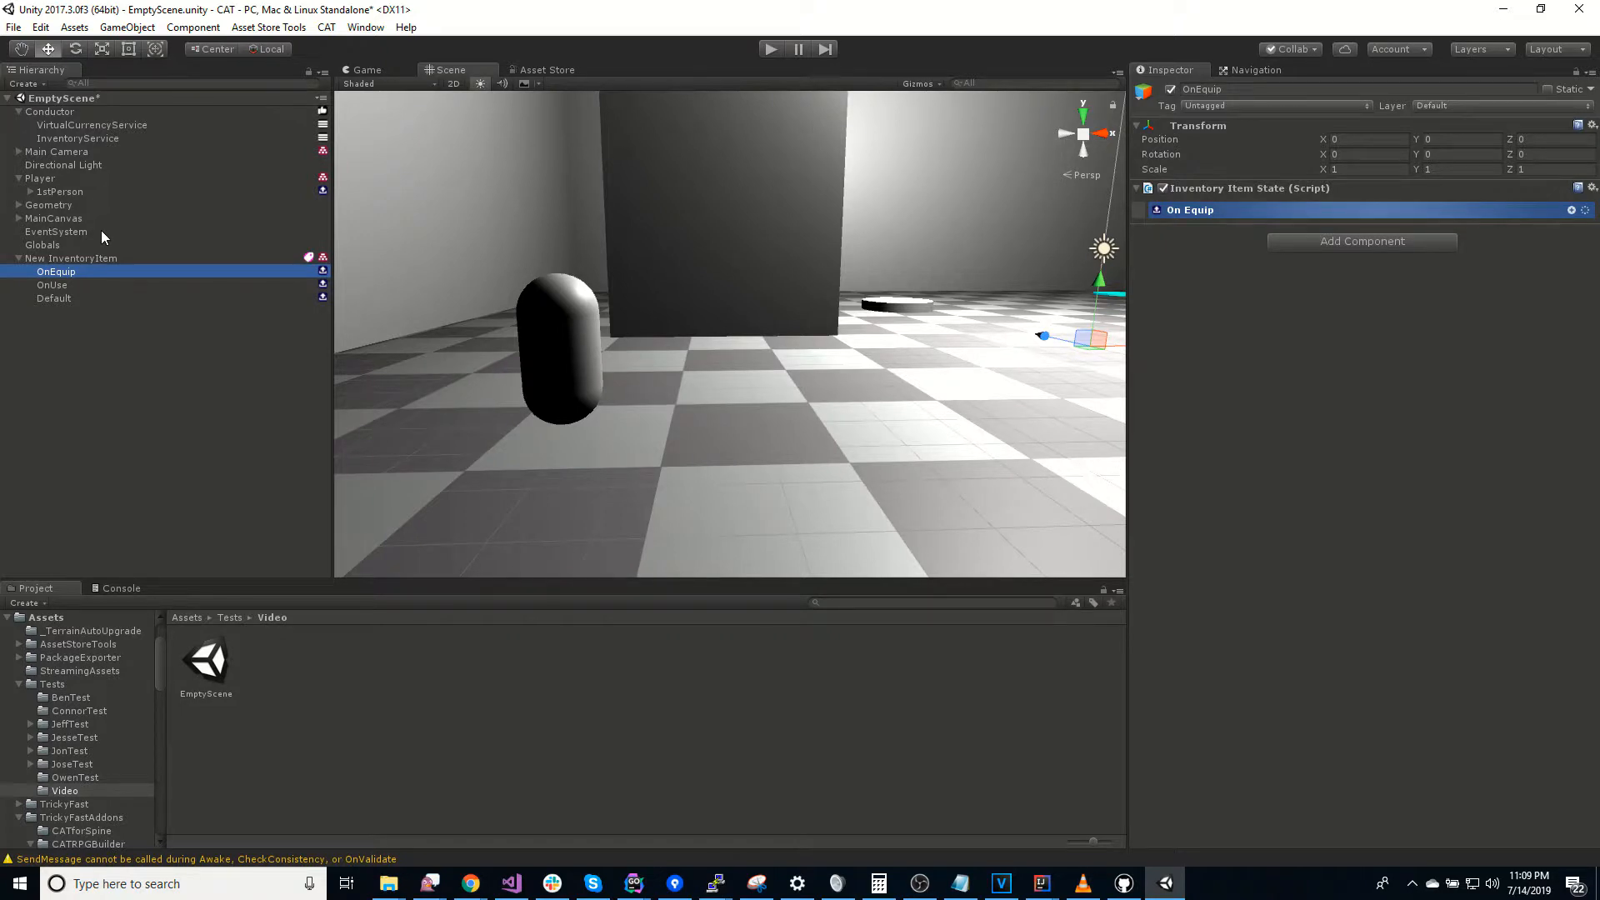
pyautogui.click(74, 286)
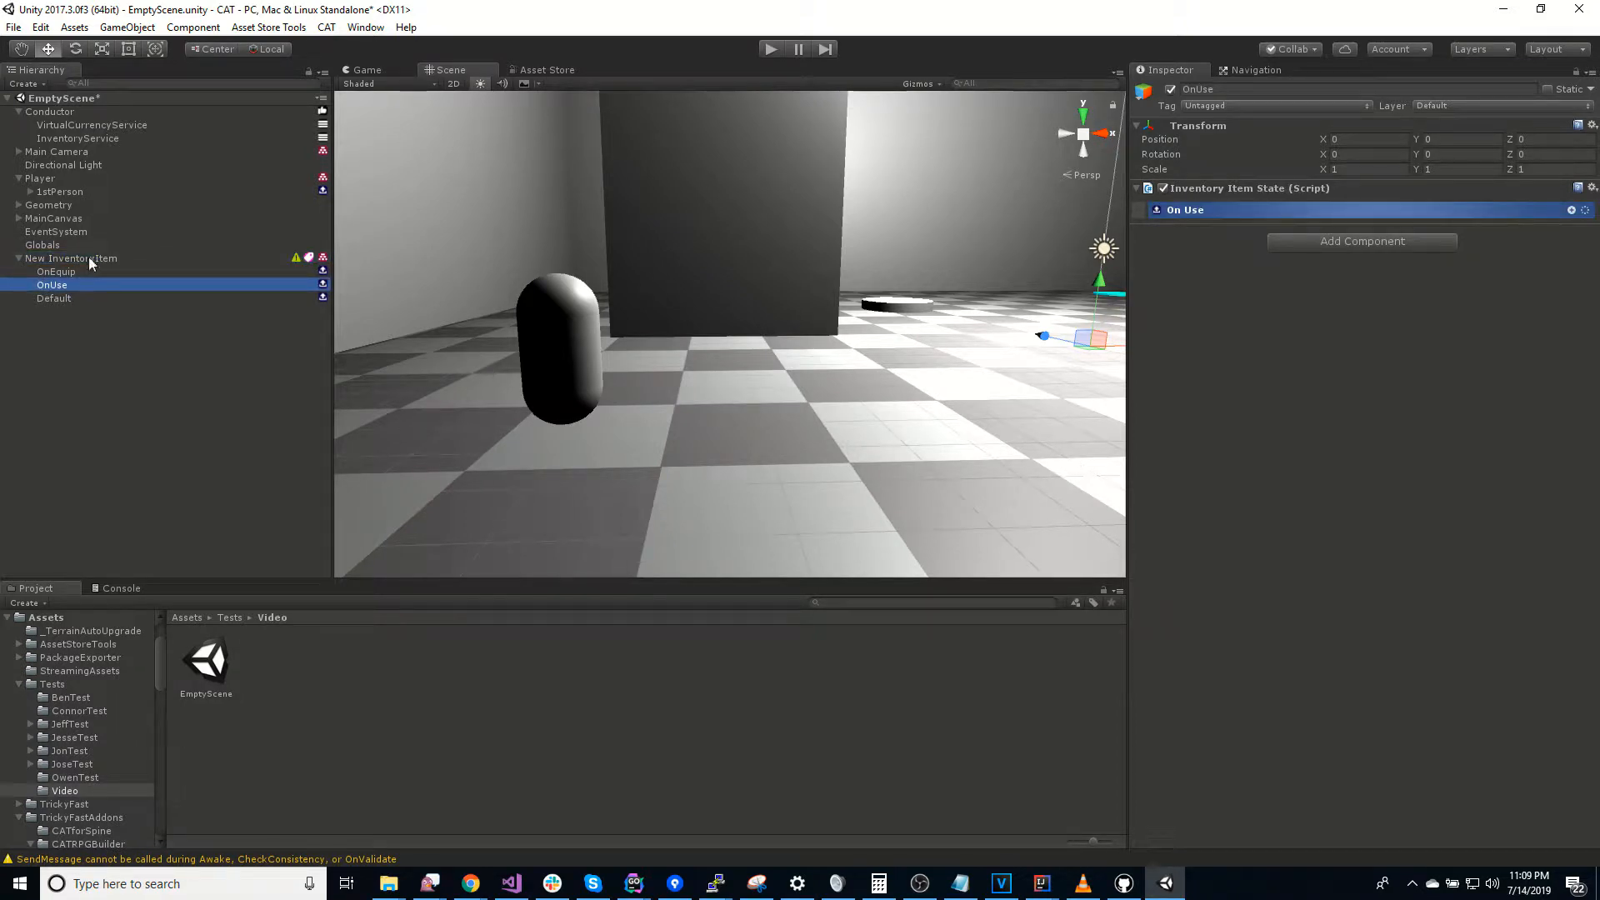
pyautogui.click(88, 258)
pyautogui.click(74, 286)
# Step: Open the settings of the new inventory item and set its Initial State to Default
pyautogui.click(77, 260)
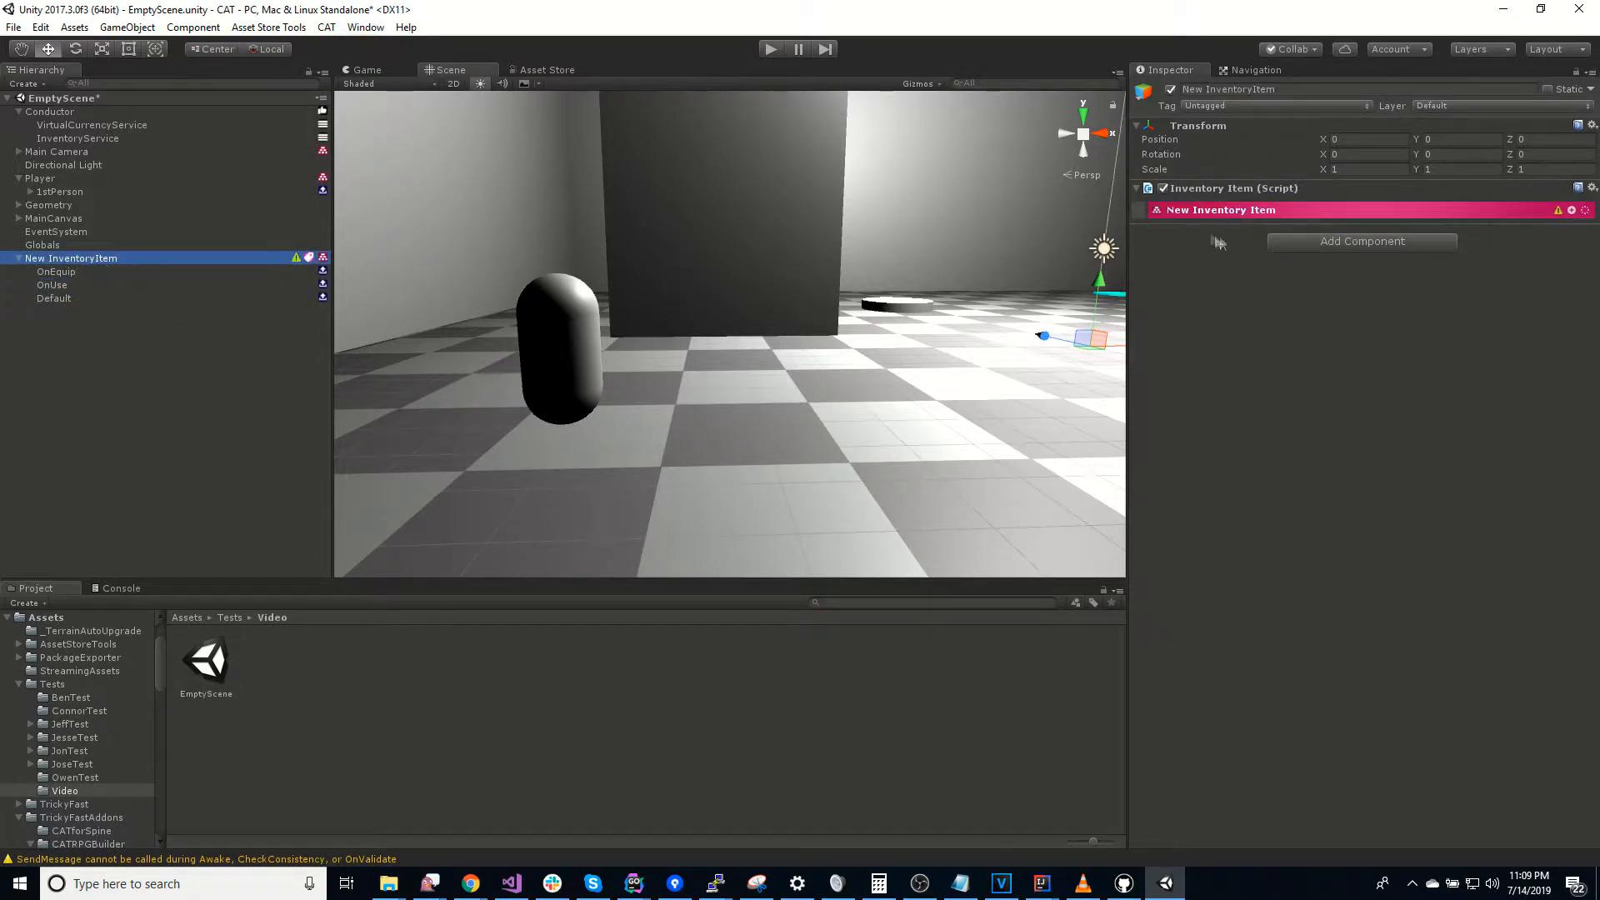
pyautogui.click(1204, 213)
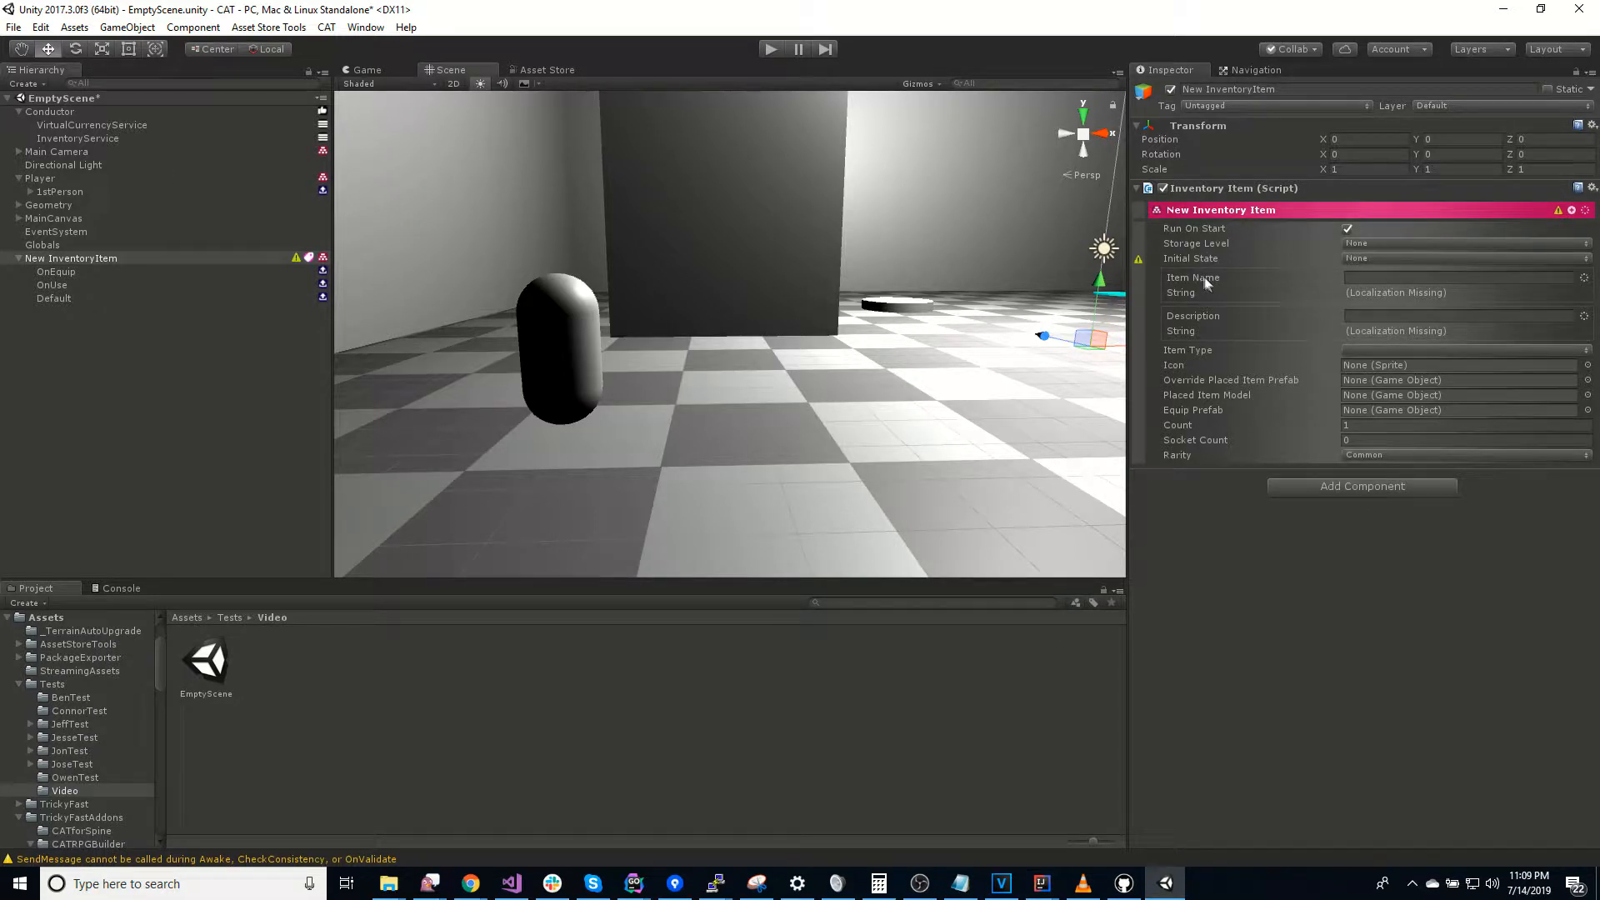
pyautogui.click(1393, 261)
# Step: Set the inventory item's name to "Health Potion" and its description to "Gives you some health."
pyautogui.click(1390, 279)
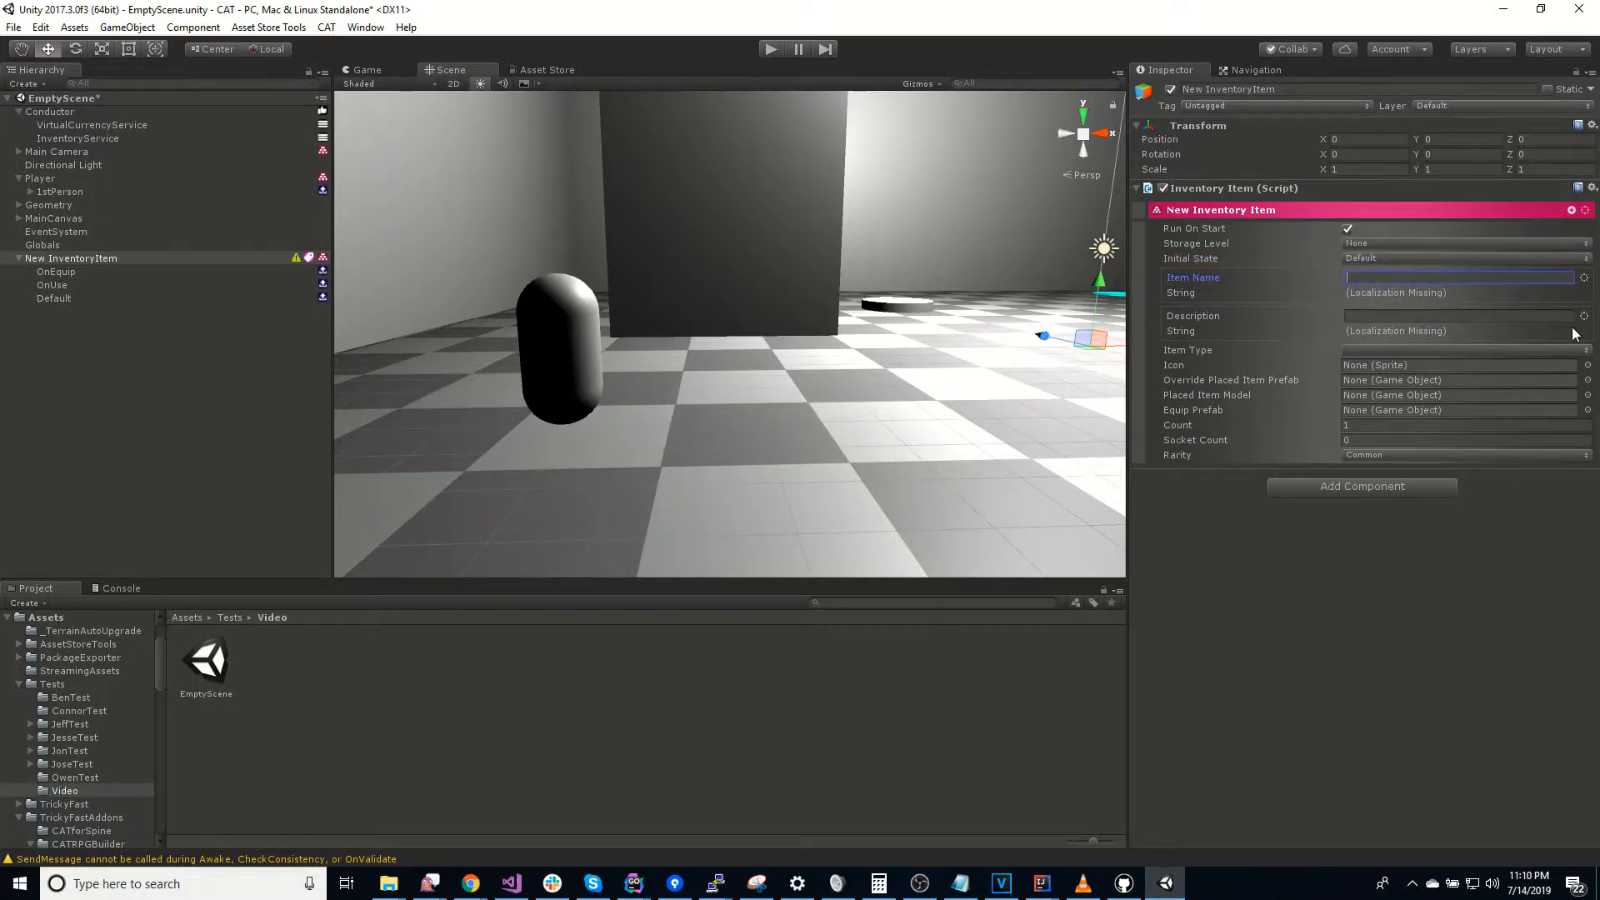
pyautogui.write('Health Potion')
pyautogui.click(1498, 314)
pyautogui.write('Gives you some health.')
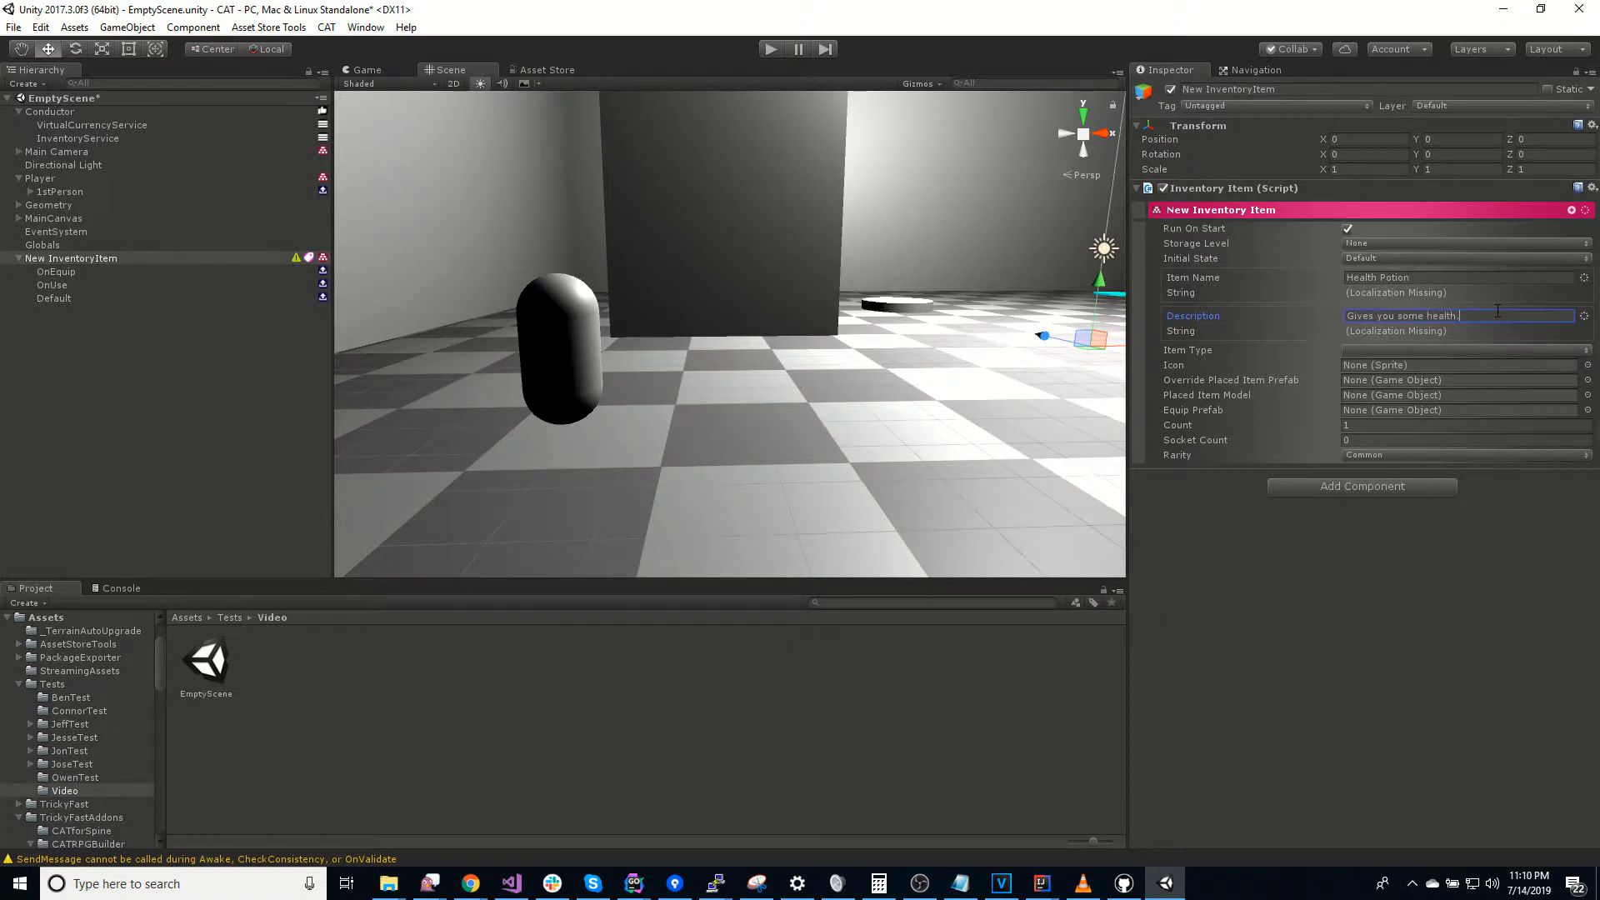
# Step: Set the item type to Stackable and assign the potion_health sprite as the item's icon
pyautogui.click(1433, 348)
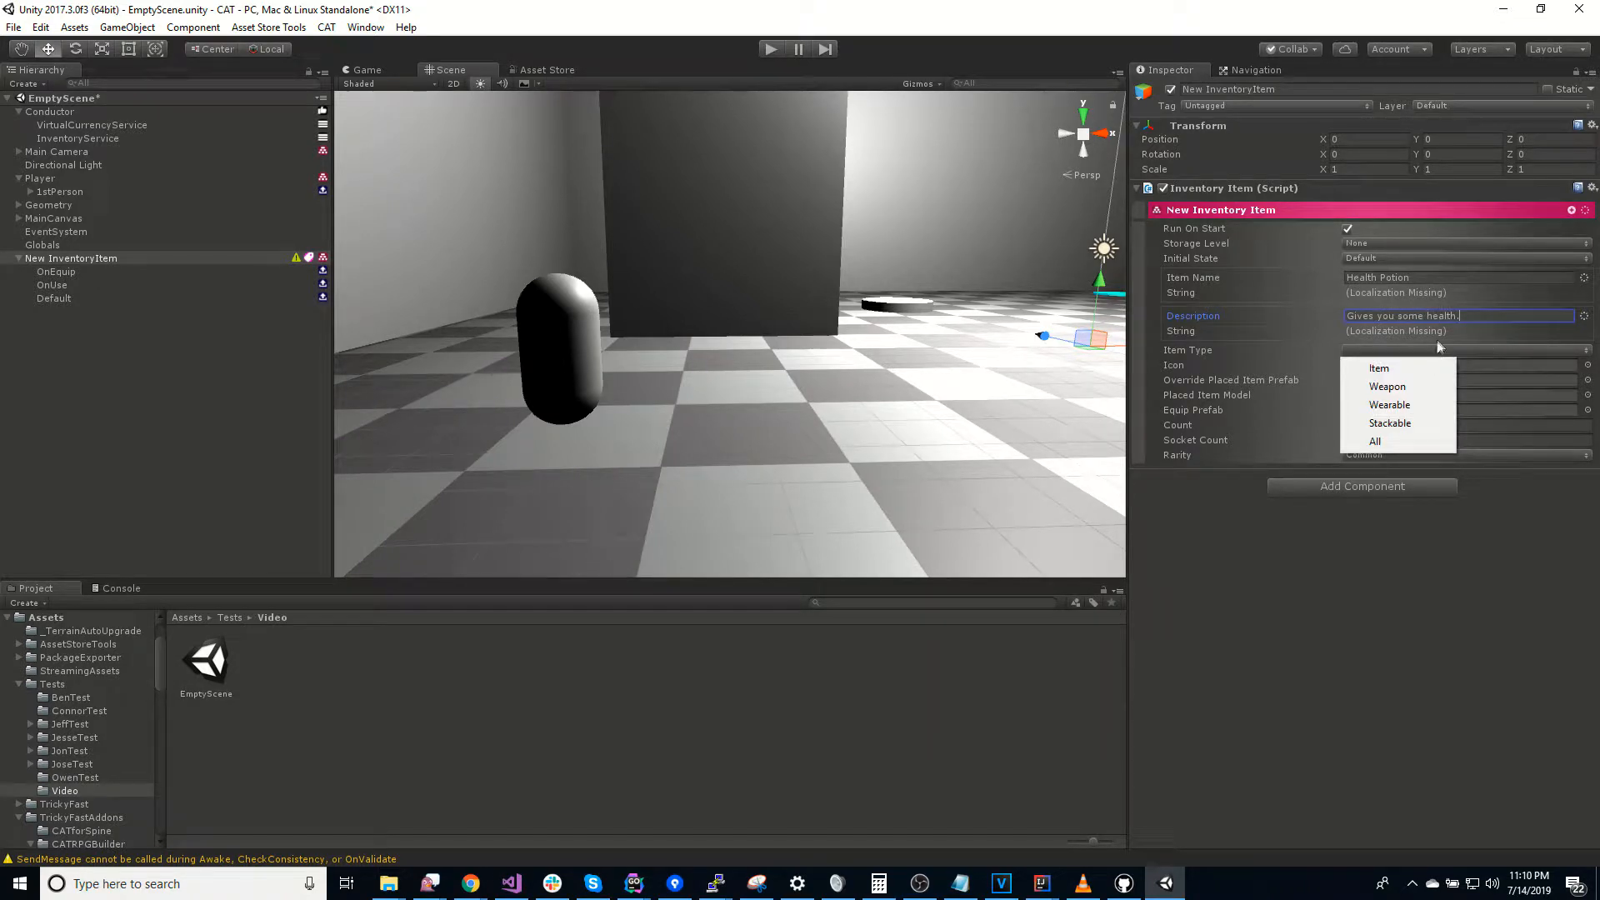
pyautogui.click(1402, 425)
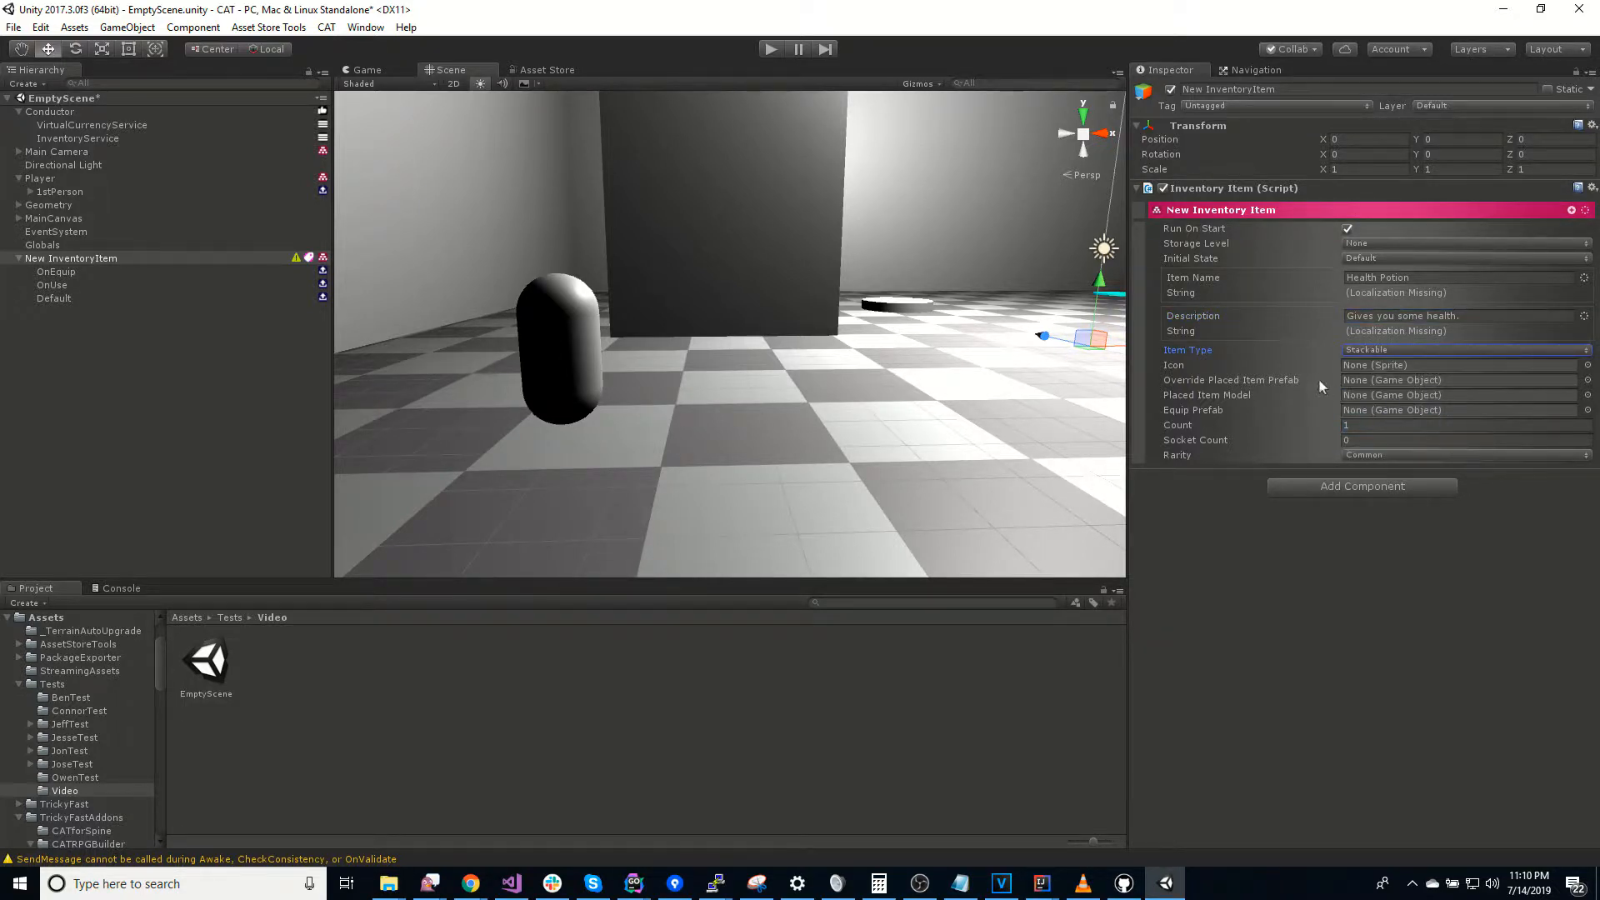
pyautogui.moveTo(1315, 379)
pyautogui.click(1588, 365)
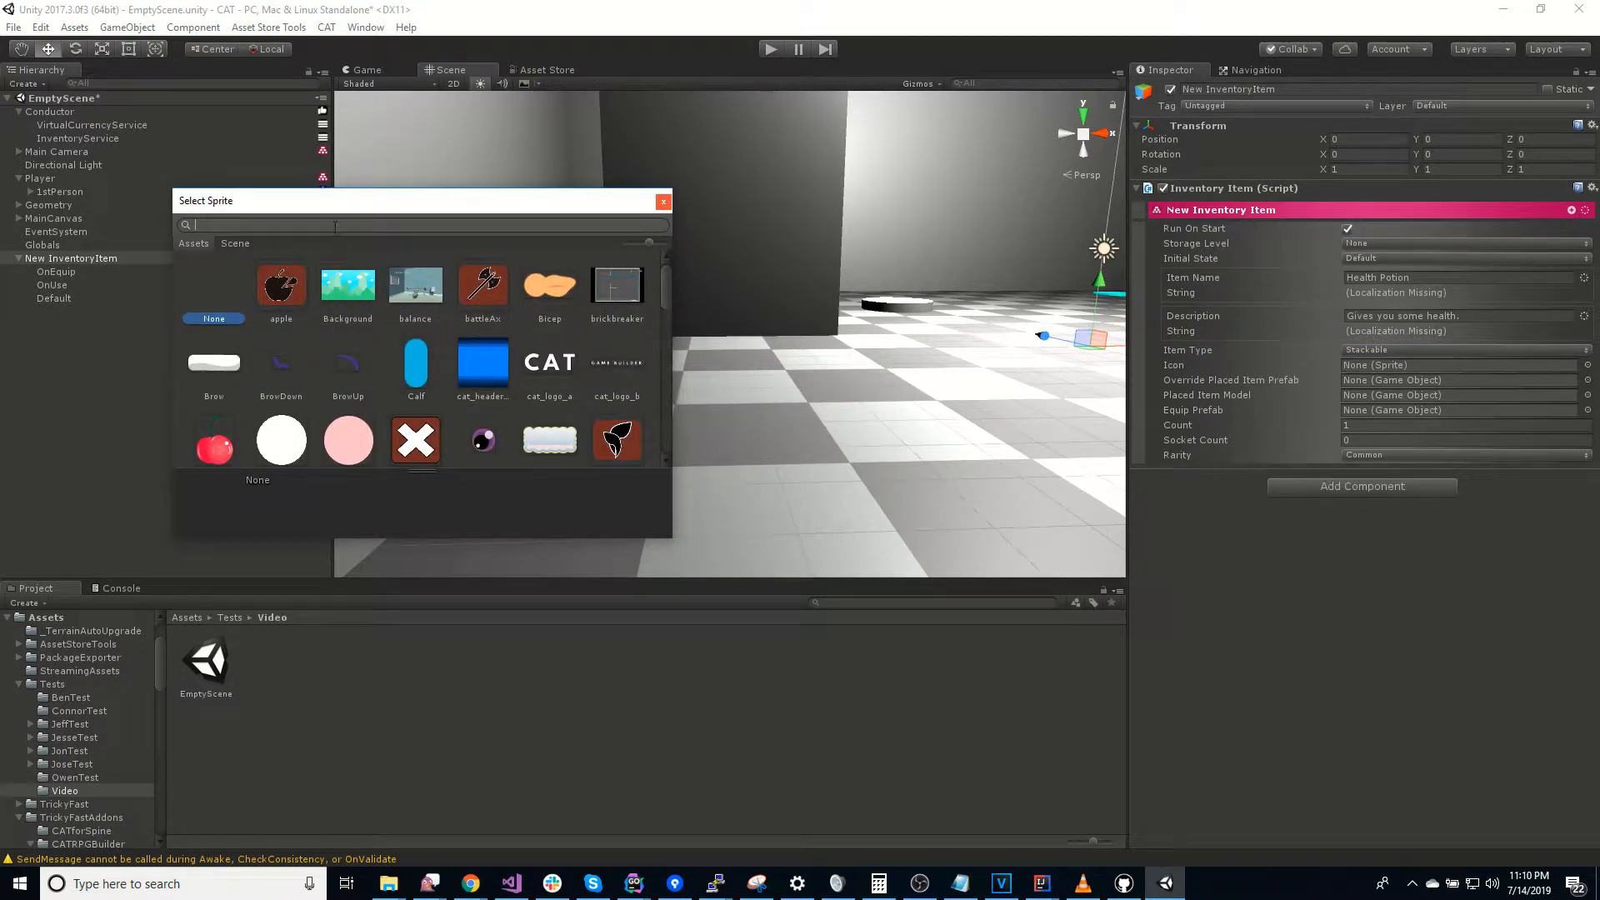
pyautogui.write('pot')
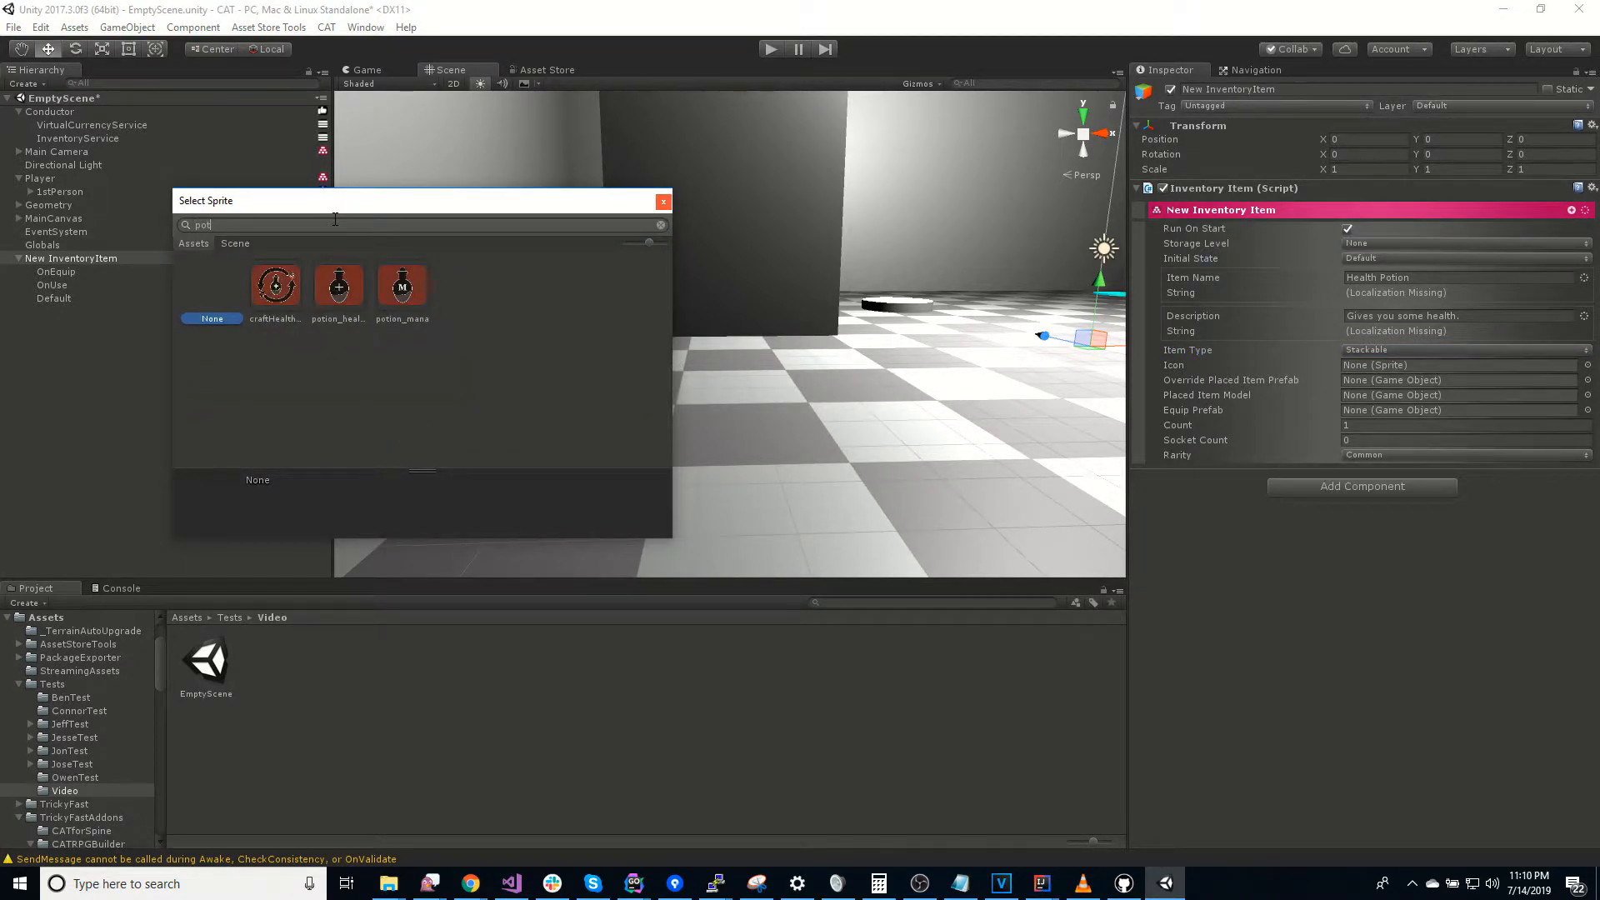
pyautogui.click(341, 296)
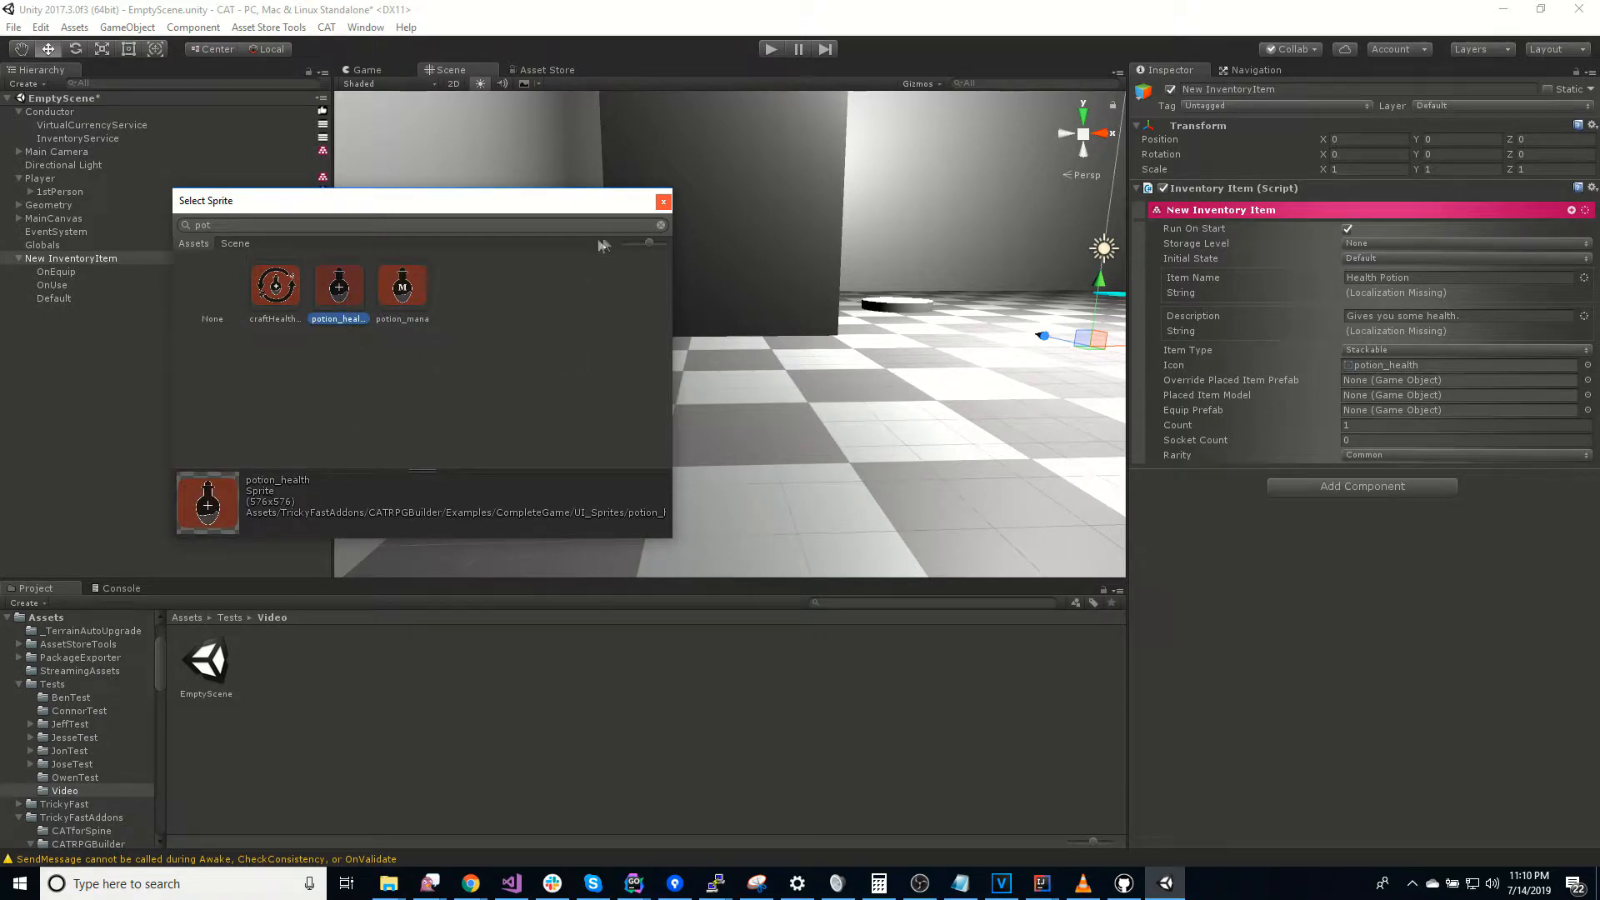
# Step: Close the sprite selection and look through the rarity options available for the Health Potion item
pyautogui.click(662, 201)
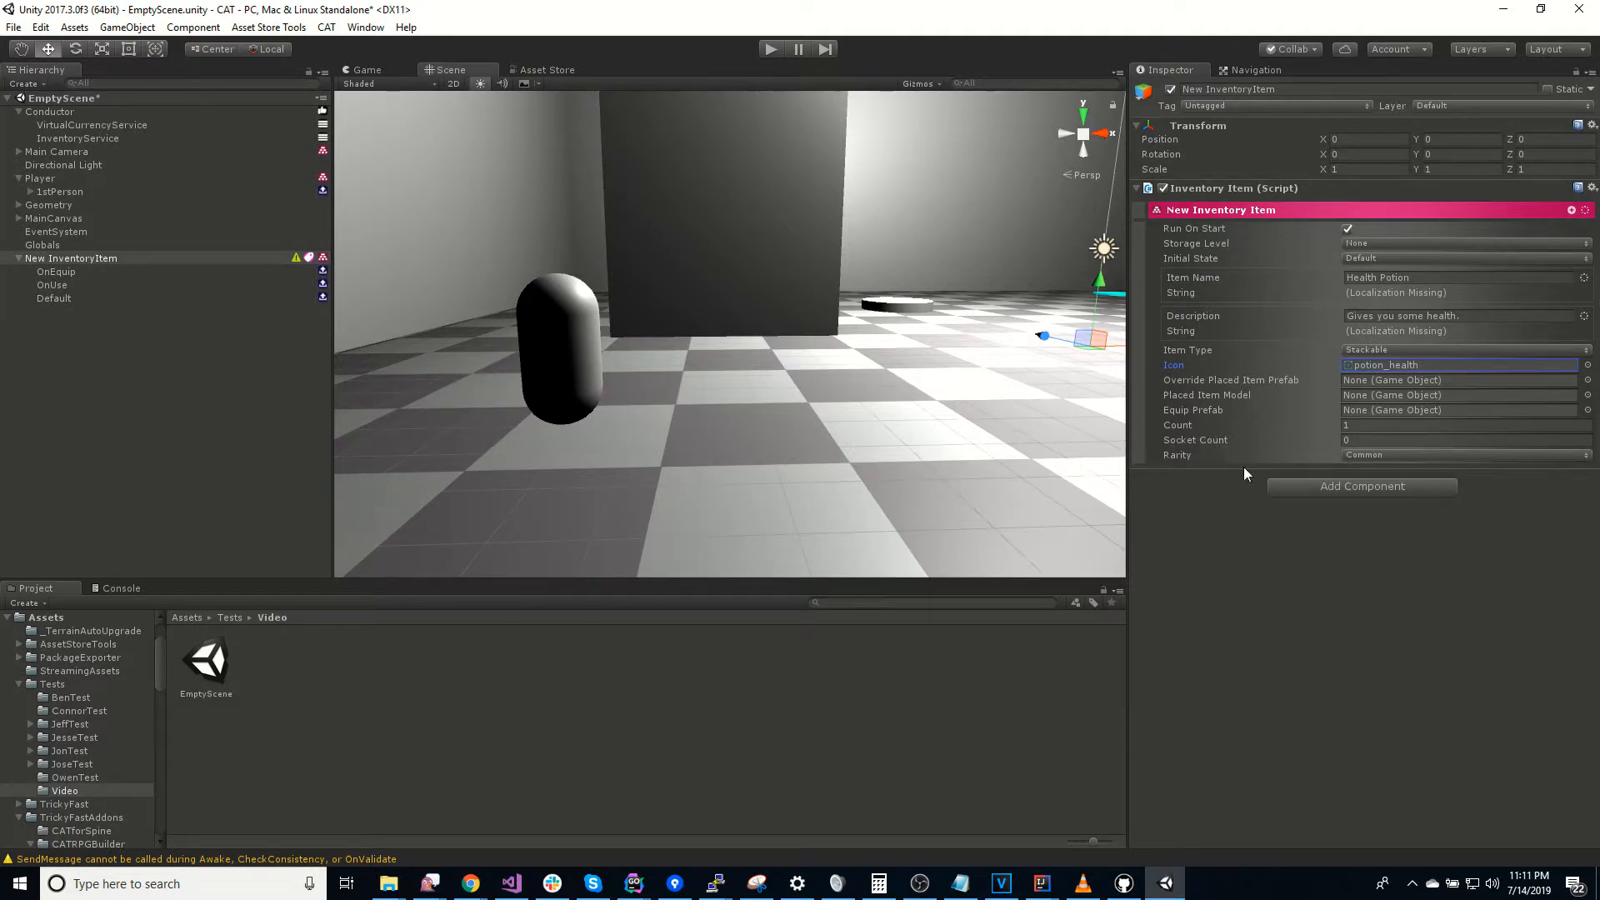
pyautogui.click(1377, 457)
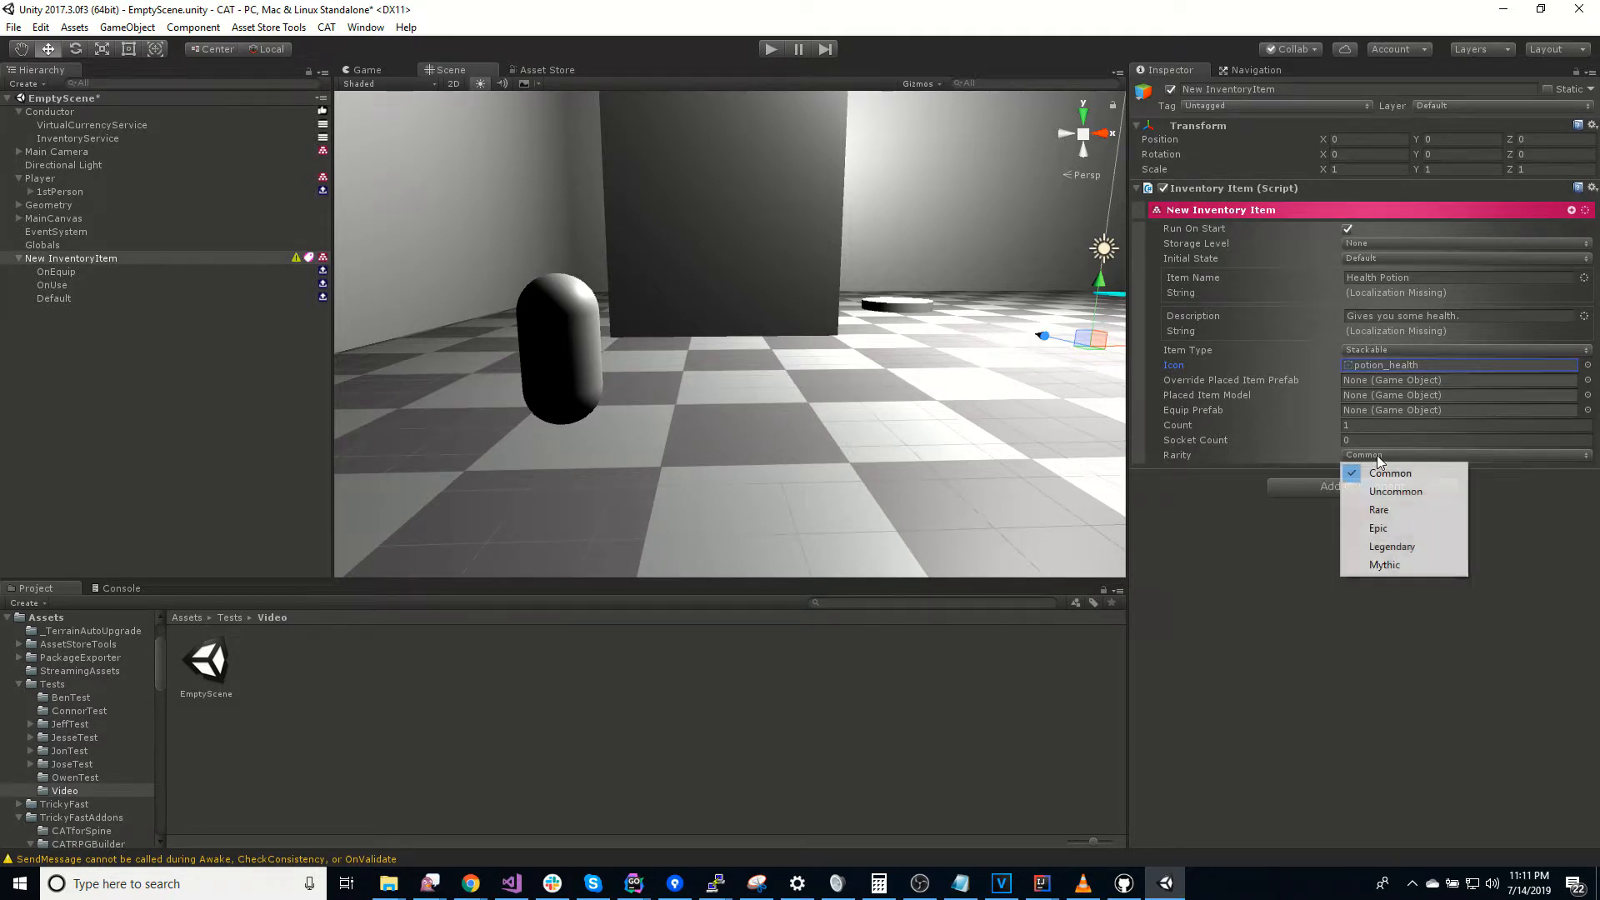
pyautogui.click(1282, 541)
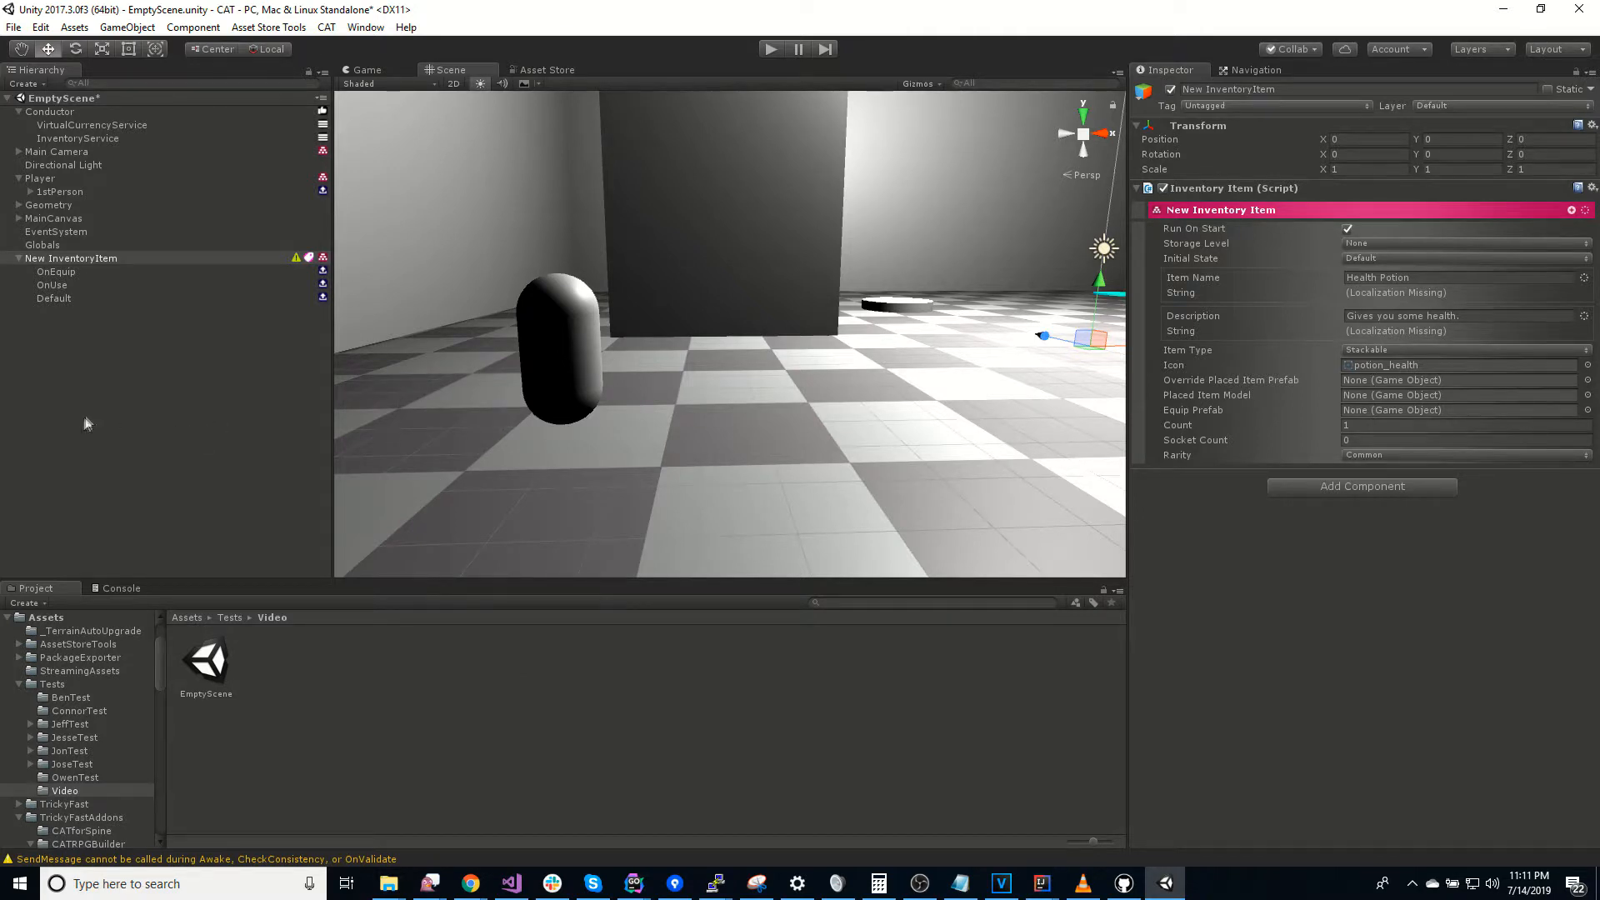
# Step: Rename the New InventoryItem object in the scene to HealthPotion
pyautogui.click(115, 413)
pyautogui.click(84, 259)
pyautogui.click(92, 259)
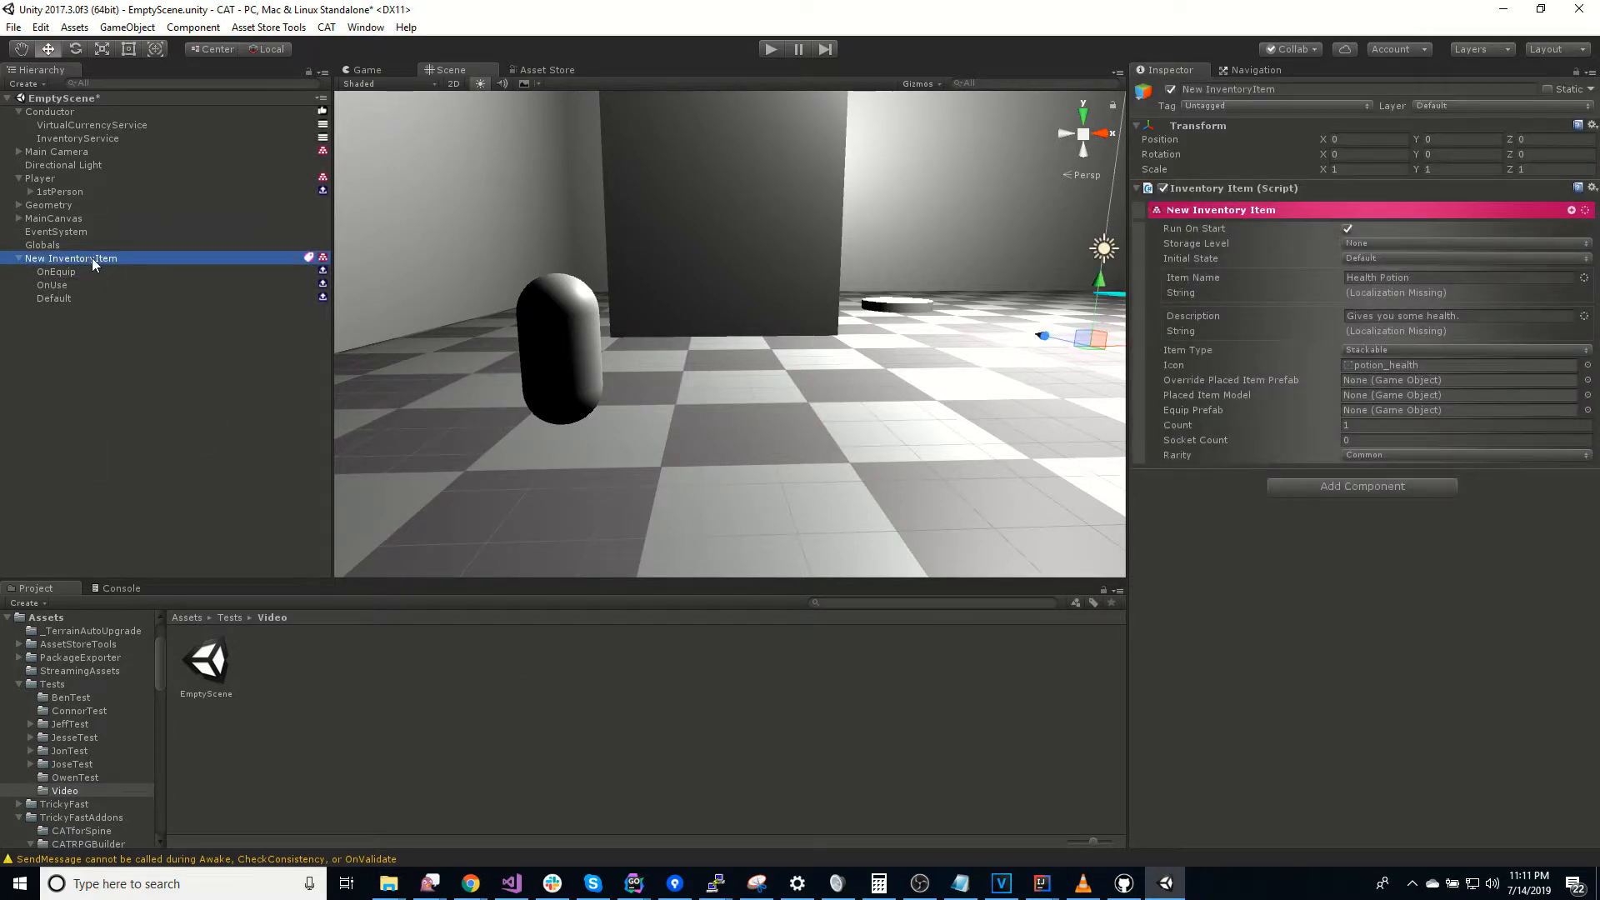
pyautogui.write('Hea')
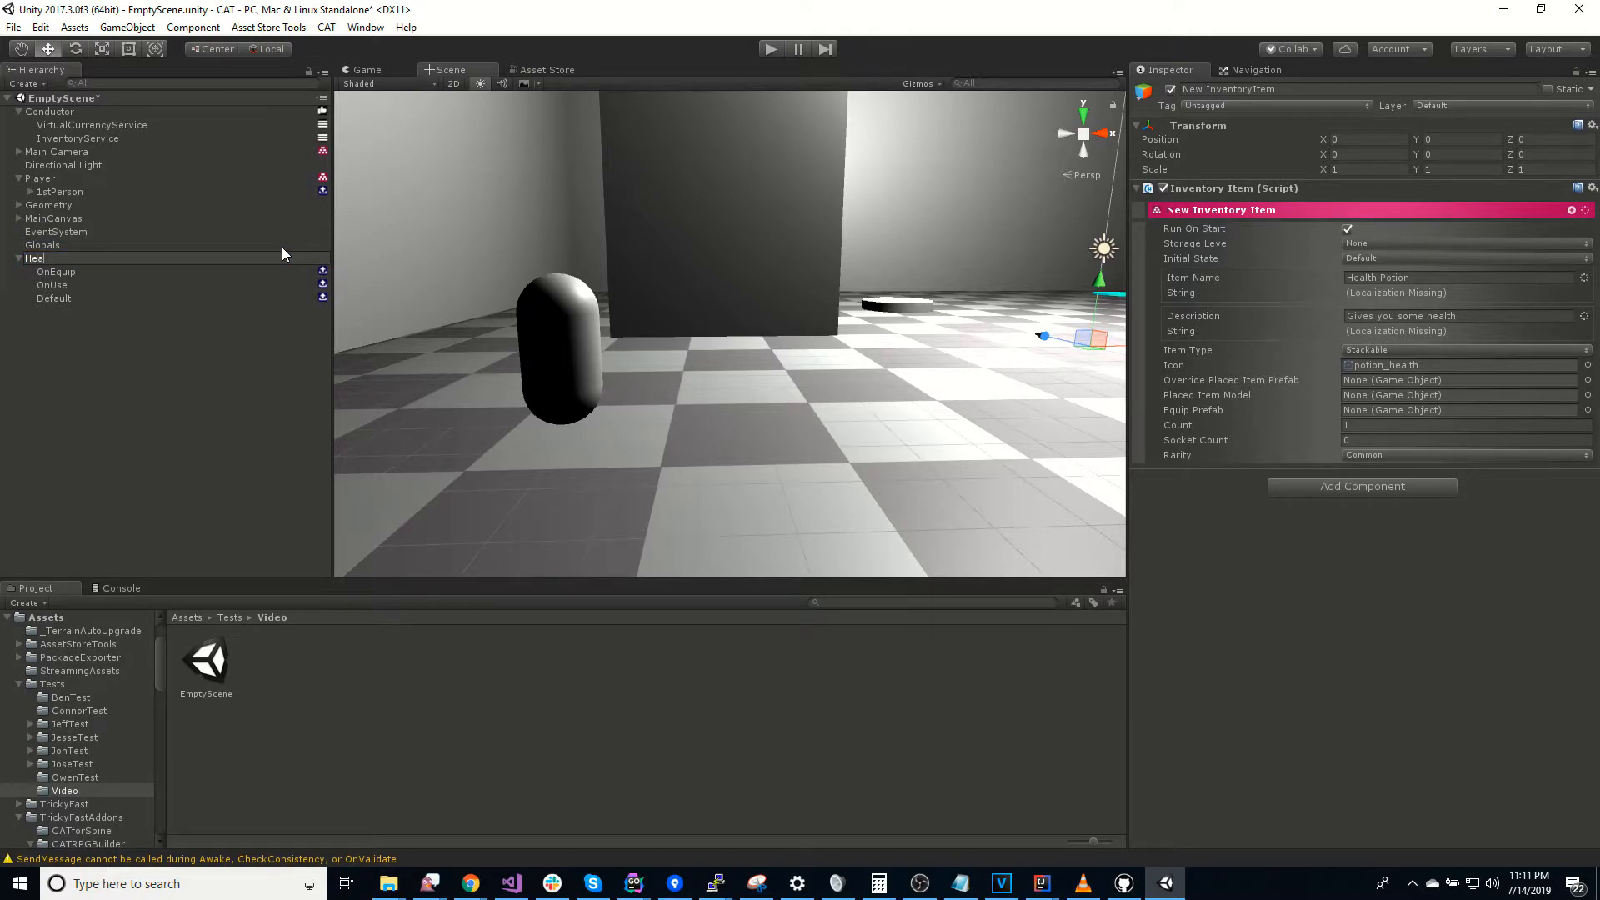
pyautogui.write('lthPotion')
pyautogui.press('Return')
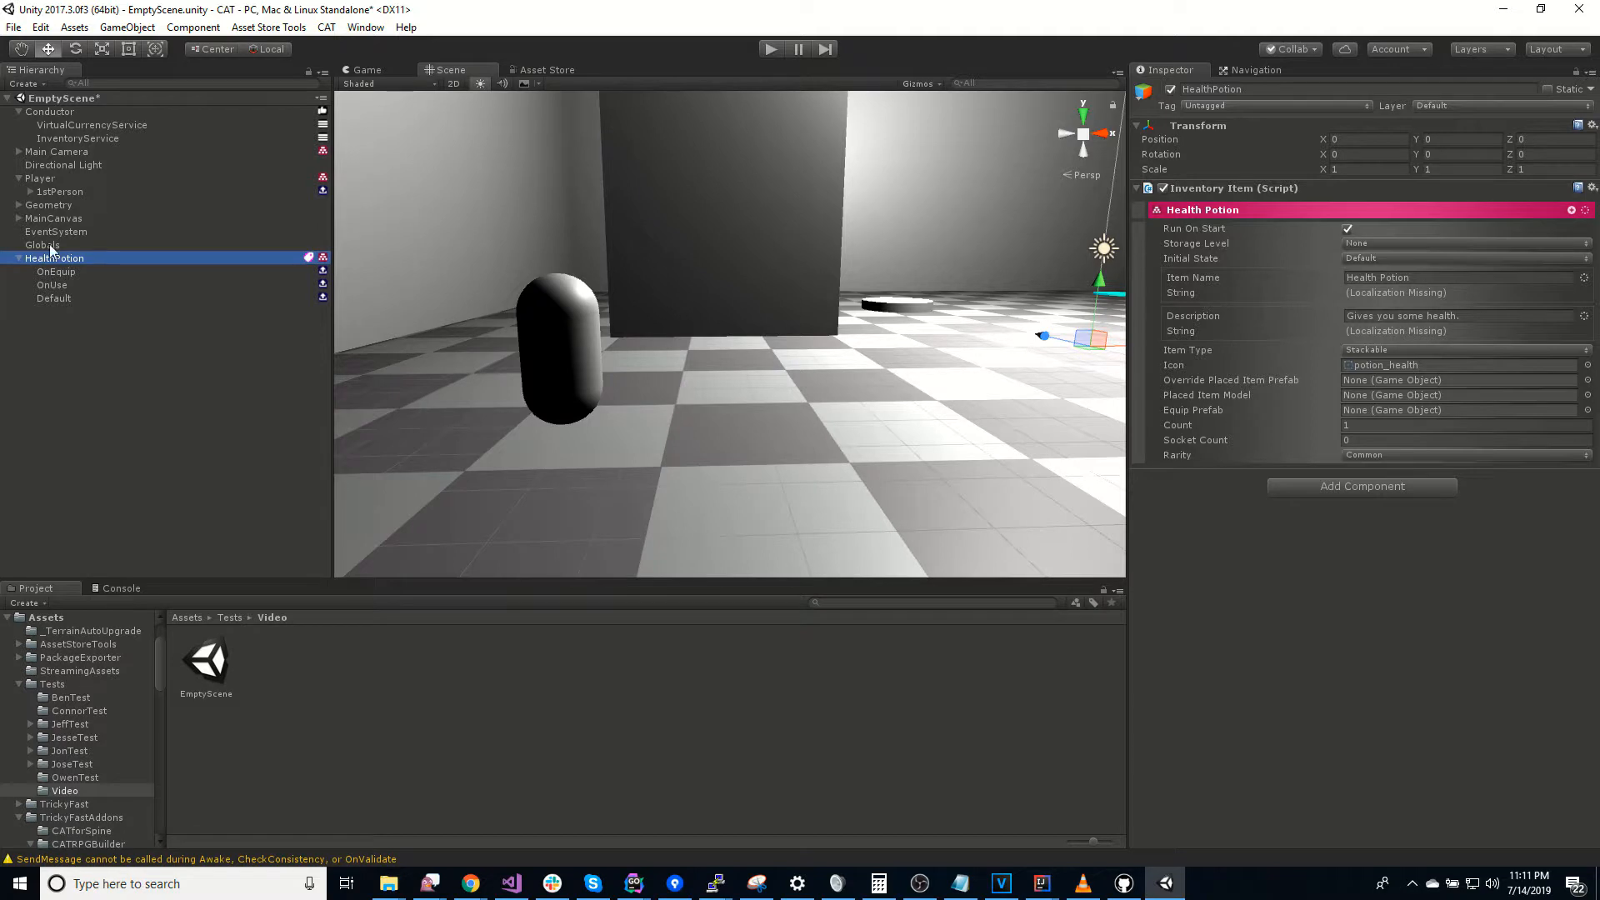
# Step: Save HealthPotion as a prefab in the Tests/Video folder and delete its instance from the scene
pyautogui.moveTo(50, 260)
pyautogui.mouseDown()
pyautogui.moveTo(371, 575)
pyautogui.moveTo(425, 731)
pyautogui.mouseUp()
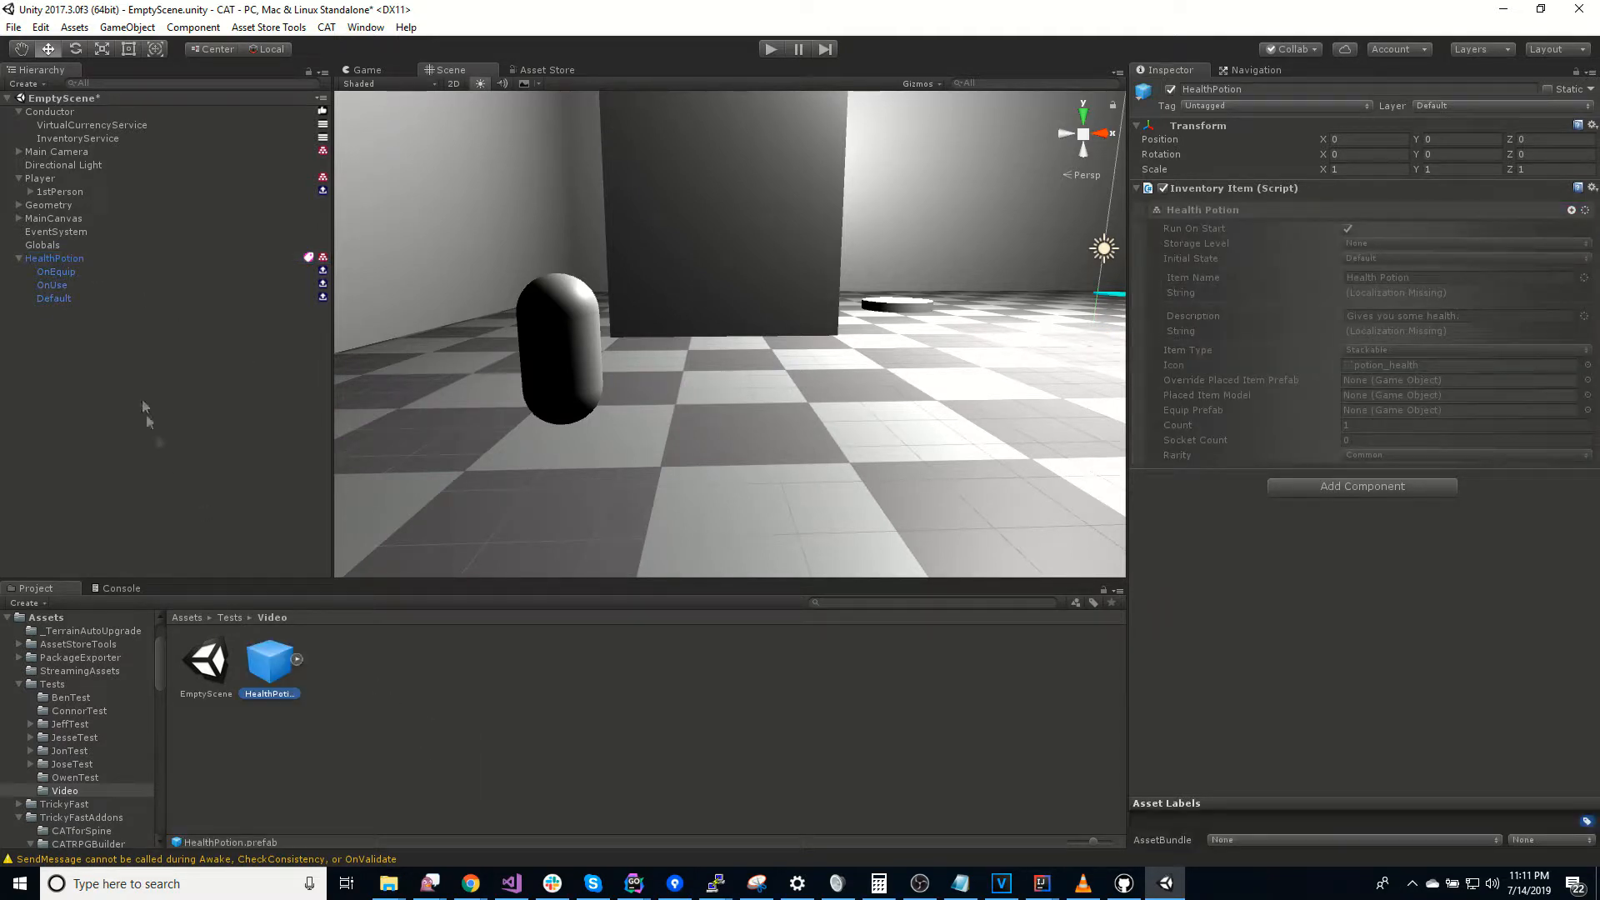
pyautogui.click(65, 258)
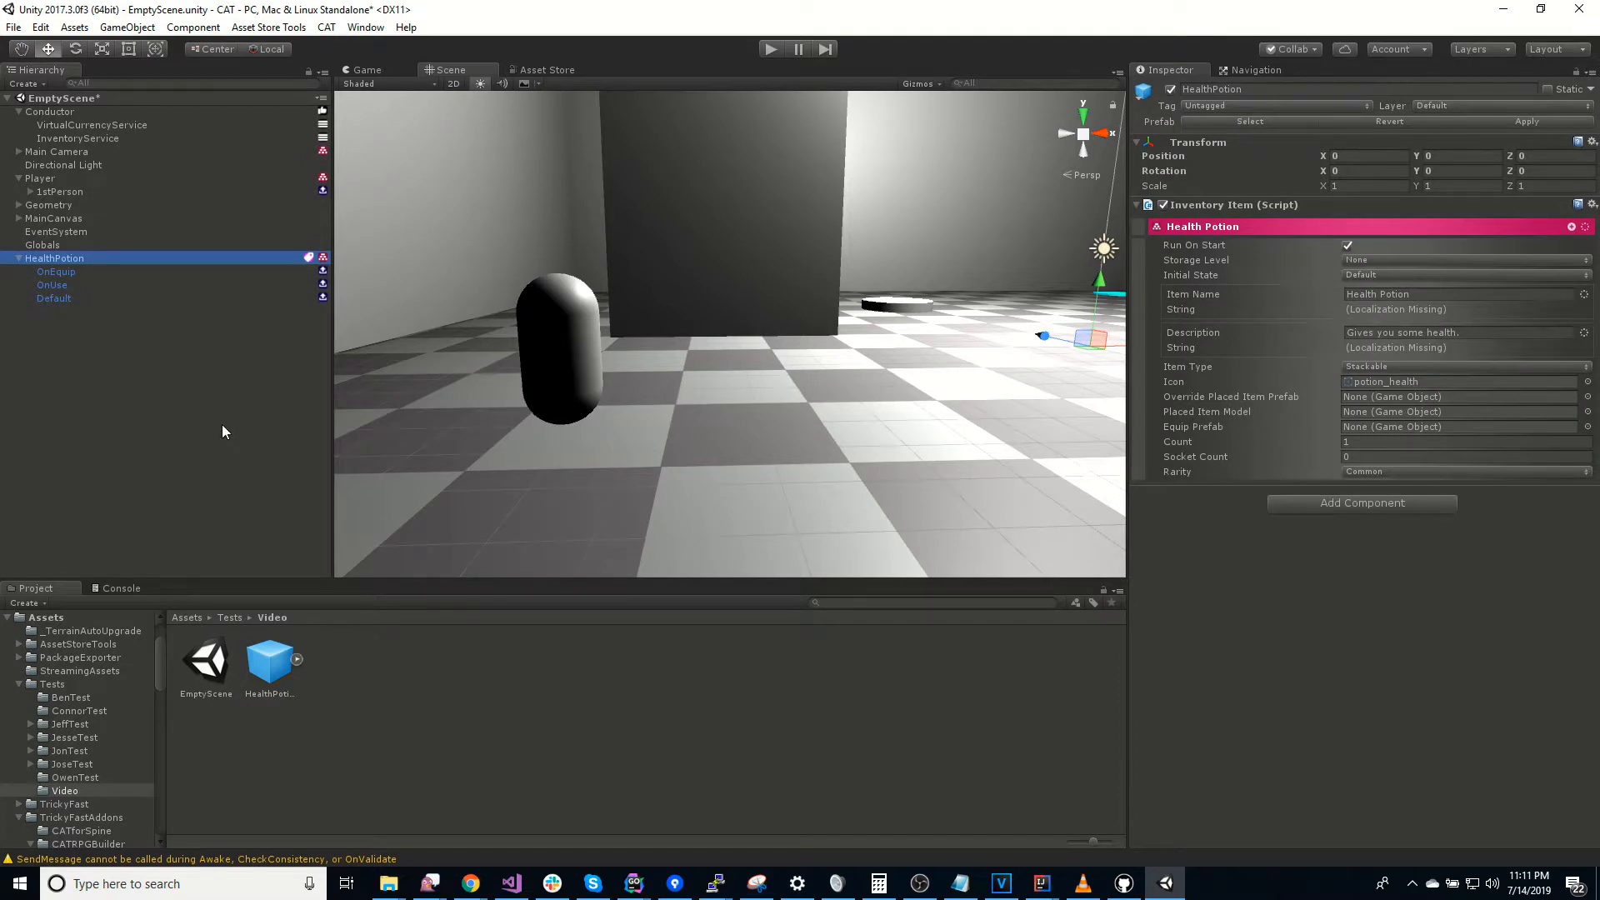
pyautogui.press('Delete')
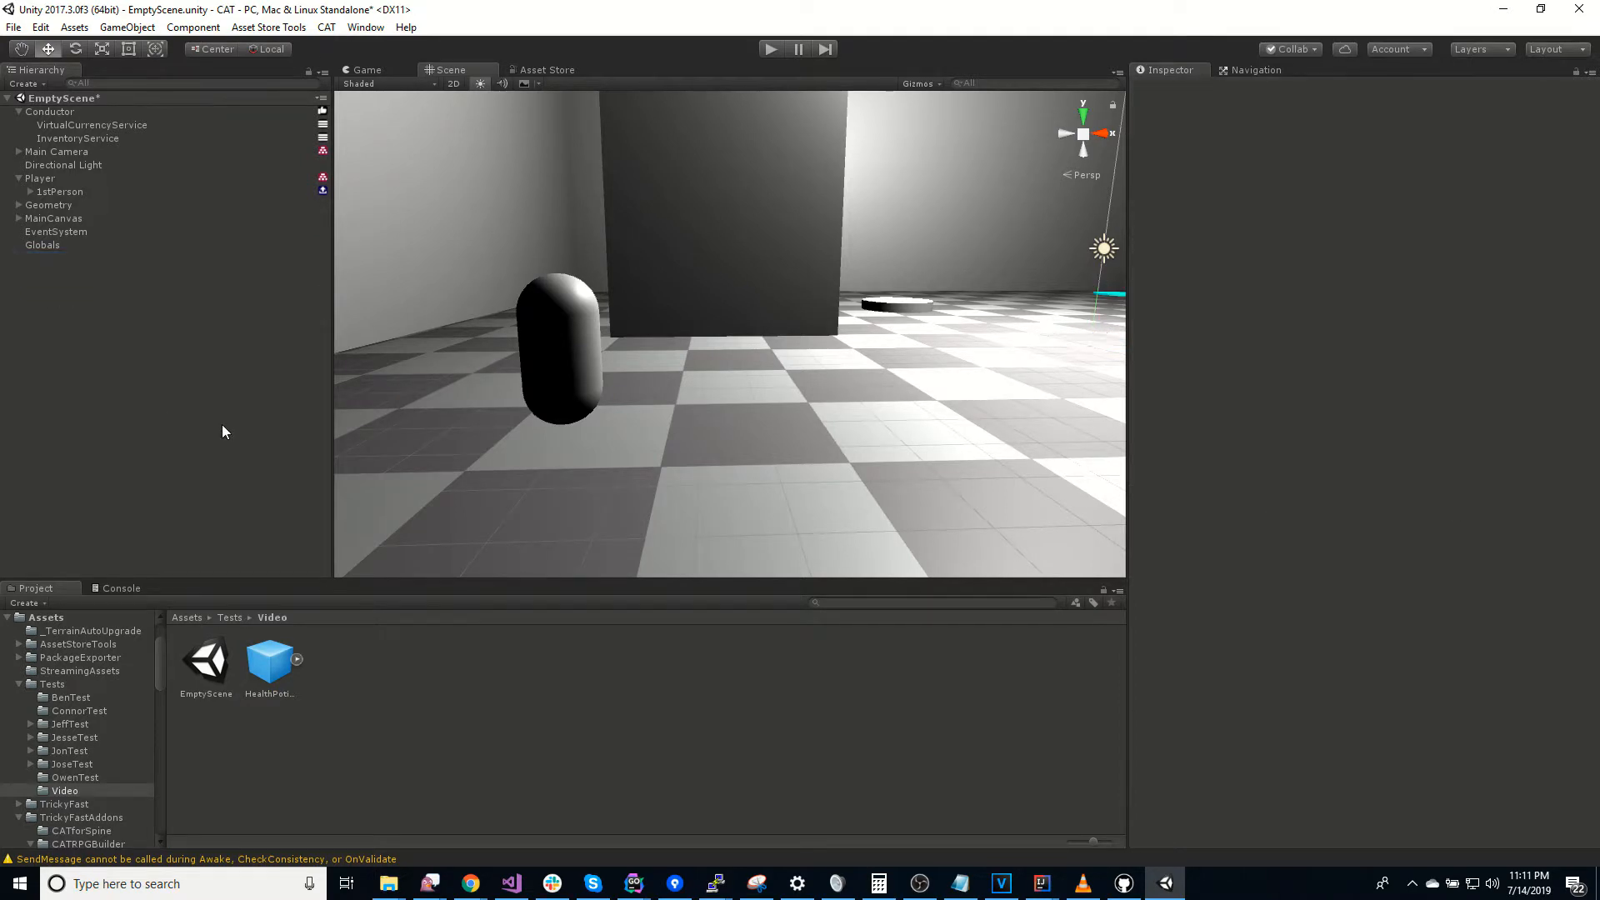
# Step: Add a CAT RPG inventory Placed Item object to the scene
pyautogui.rightClick(55, 290)
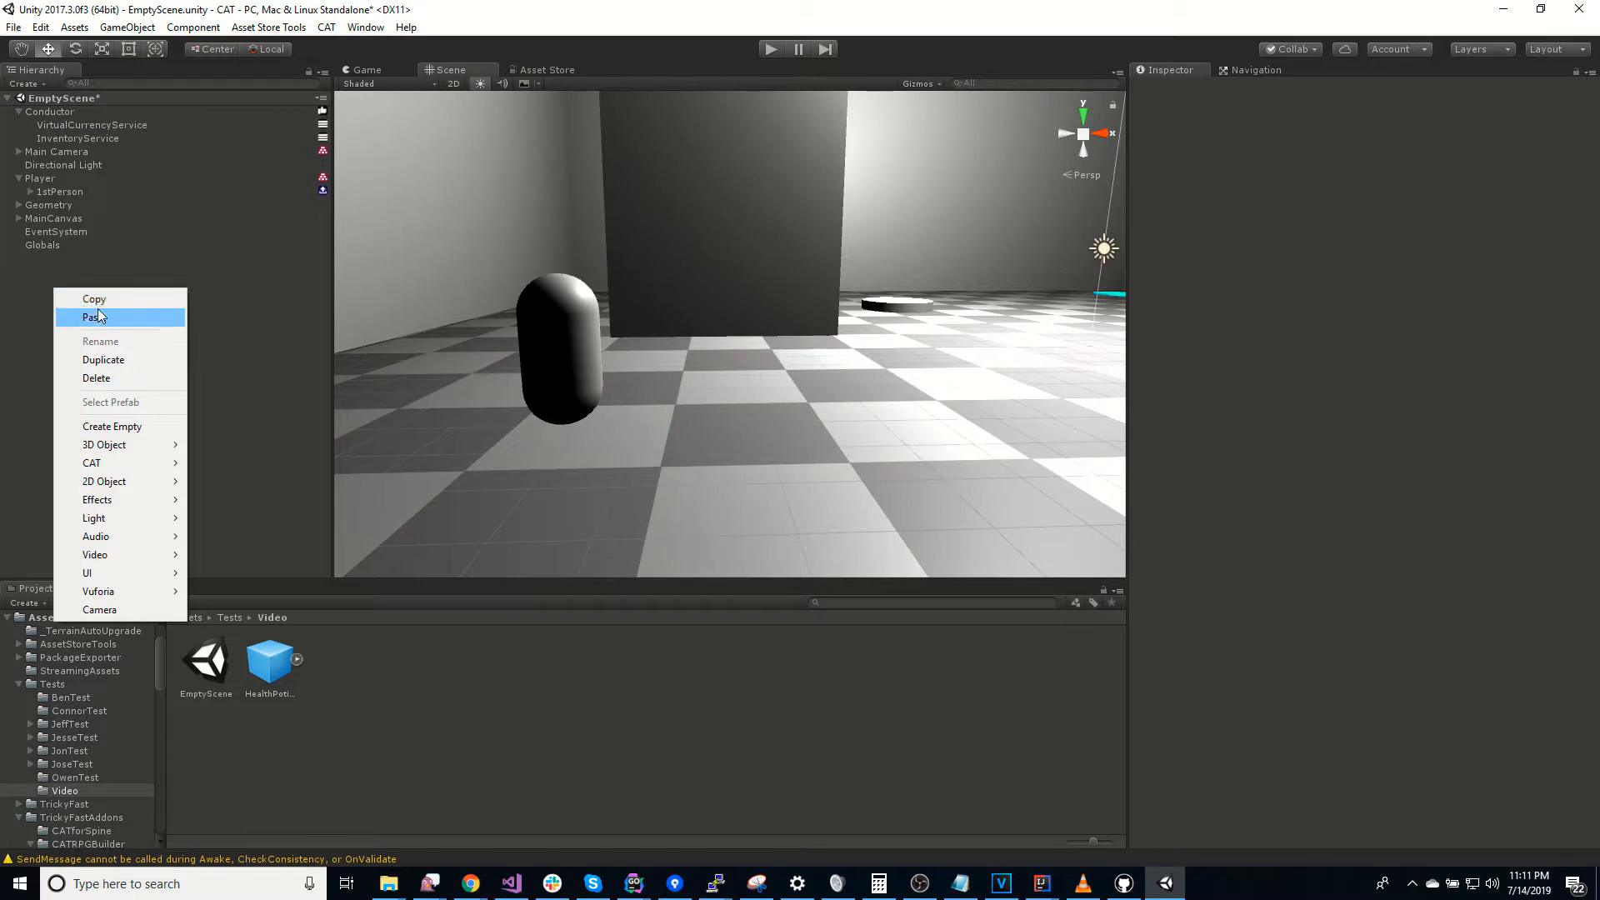
pyautogui.moveTo(142, 462)
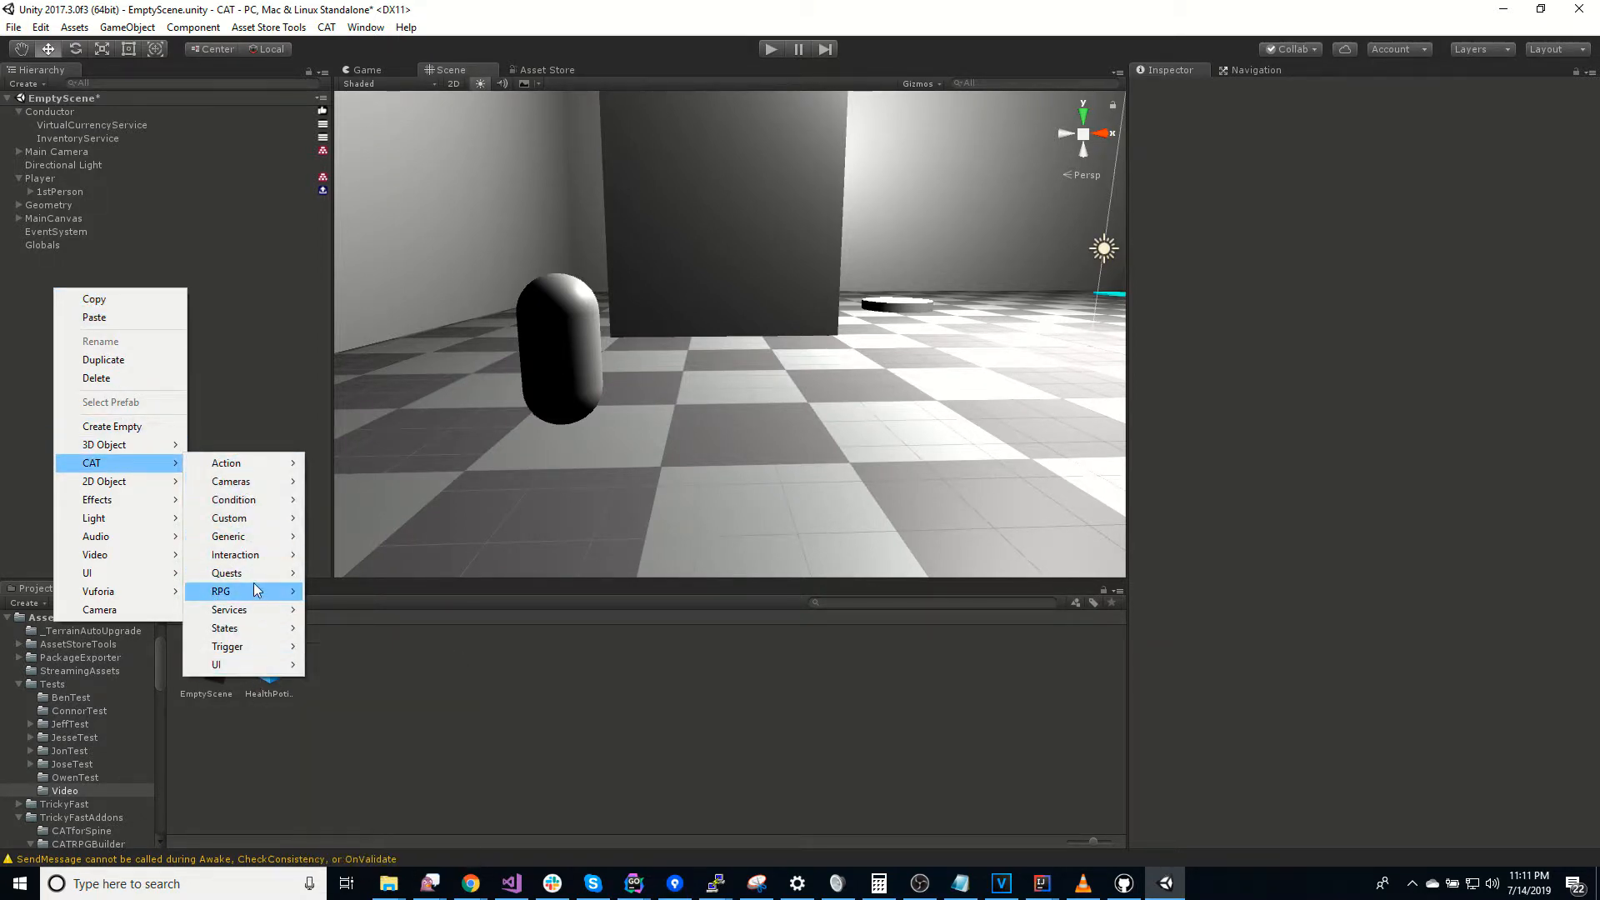
pyautogui.moveTo(258, 591)
pyautogui.moveTo(366, 609)
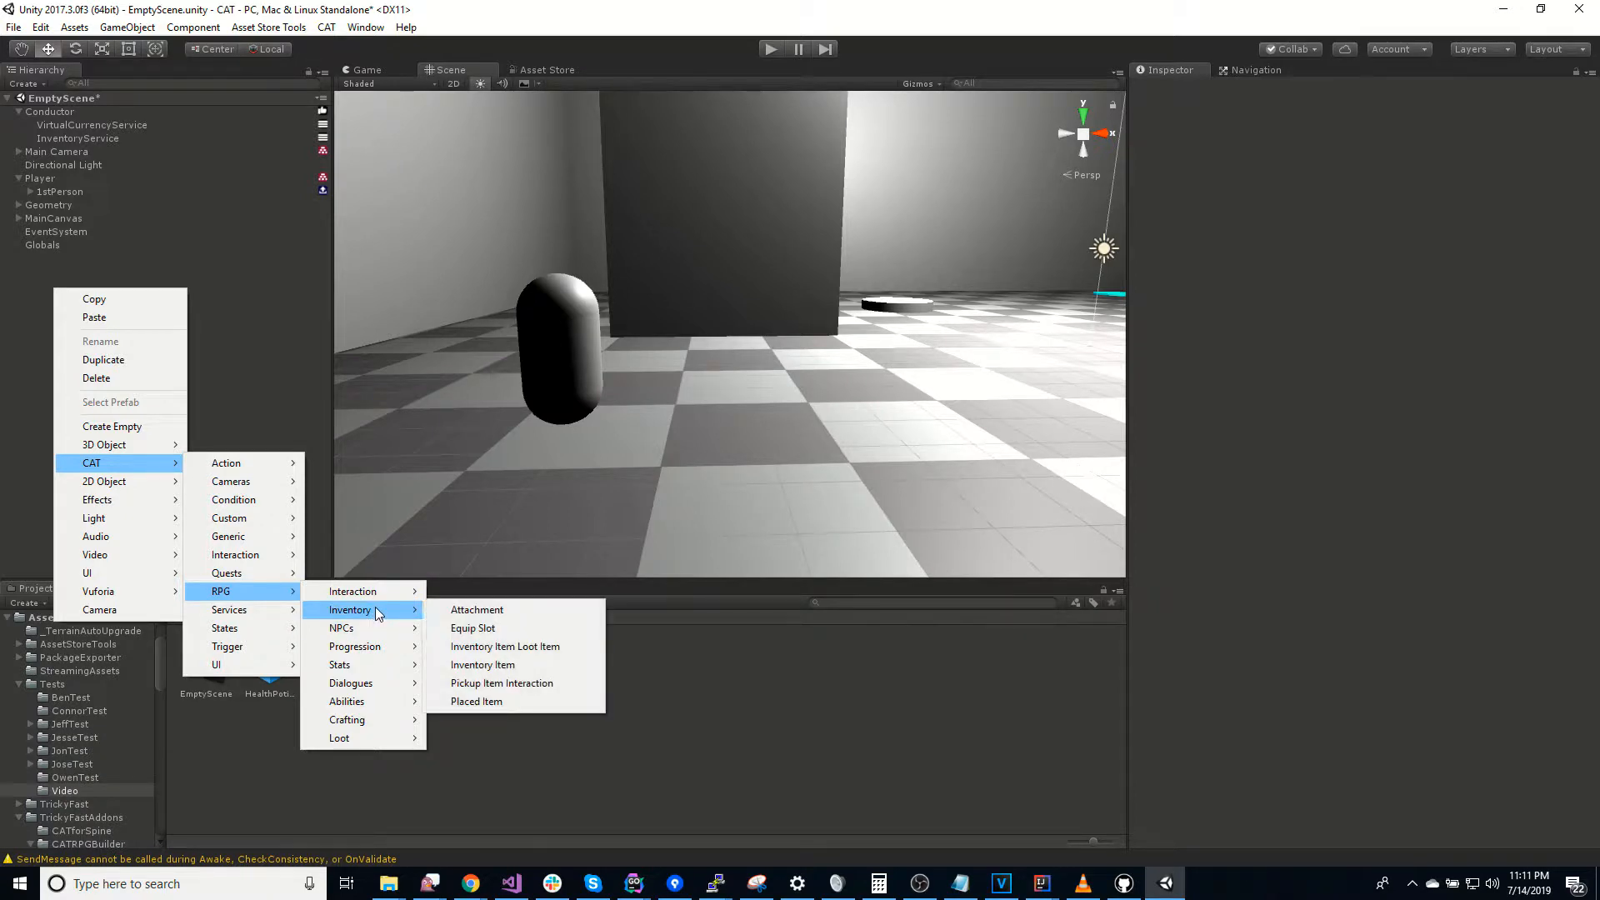
pyautogui.click(549, 701)
# Step: Rename the new placed item object to HealthPotionPlacedItem
pyautogui.click(93, 259)
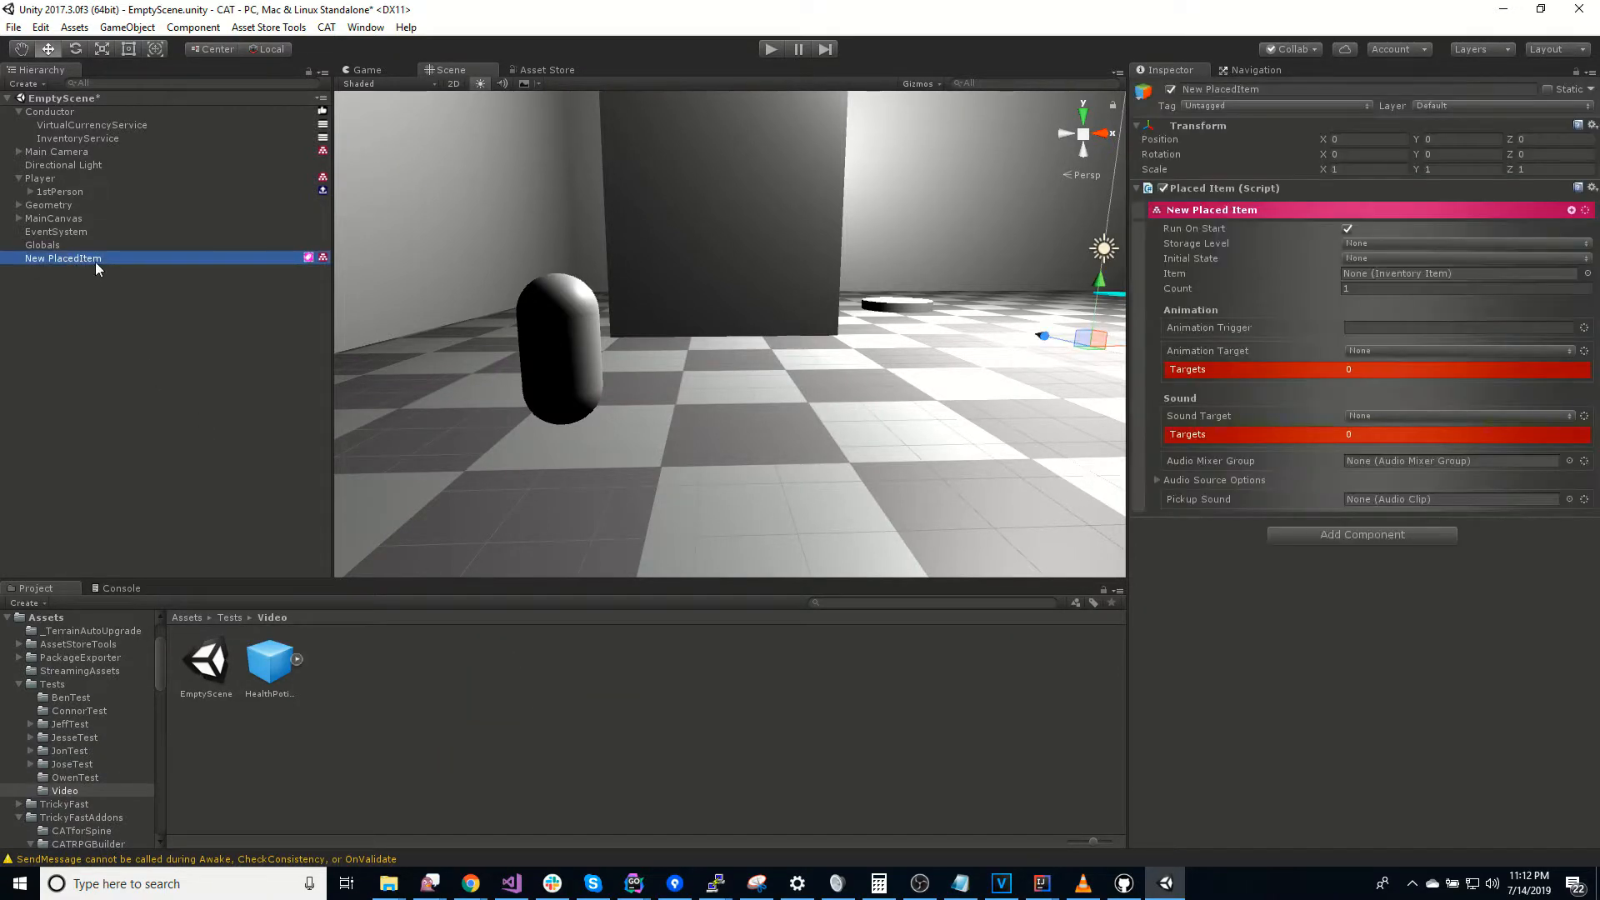
pyautogui.press('F2')
pyautogui.write('Pot')
pyautogui.press('BackSpace')
pyautogui.press('BackSpace')
pyautogui.press('BackSpace')
pyautogui.write('He')
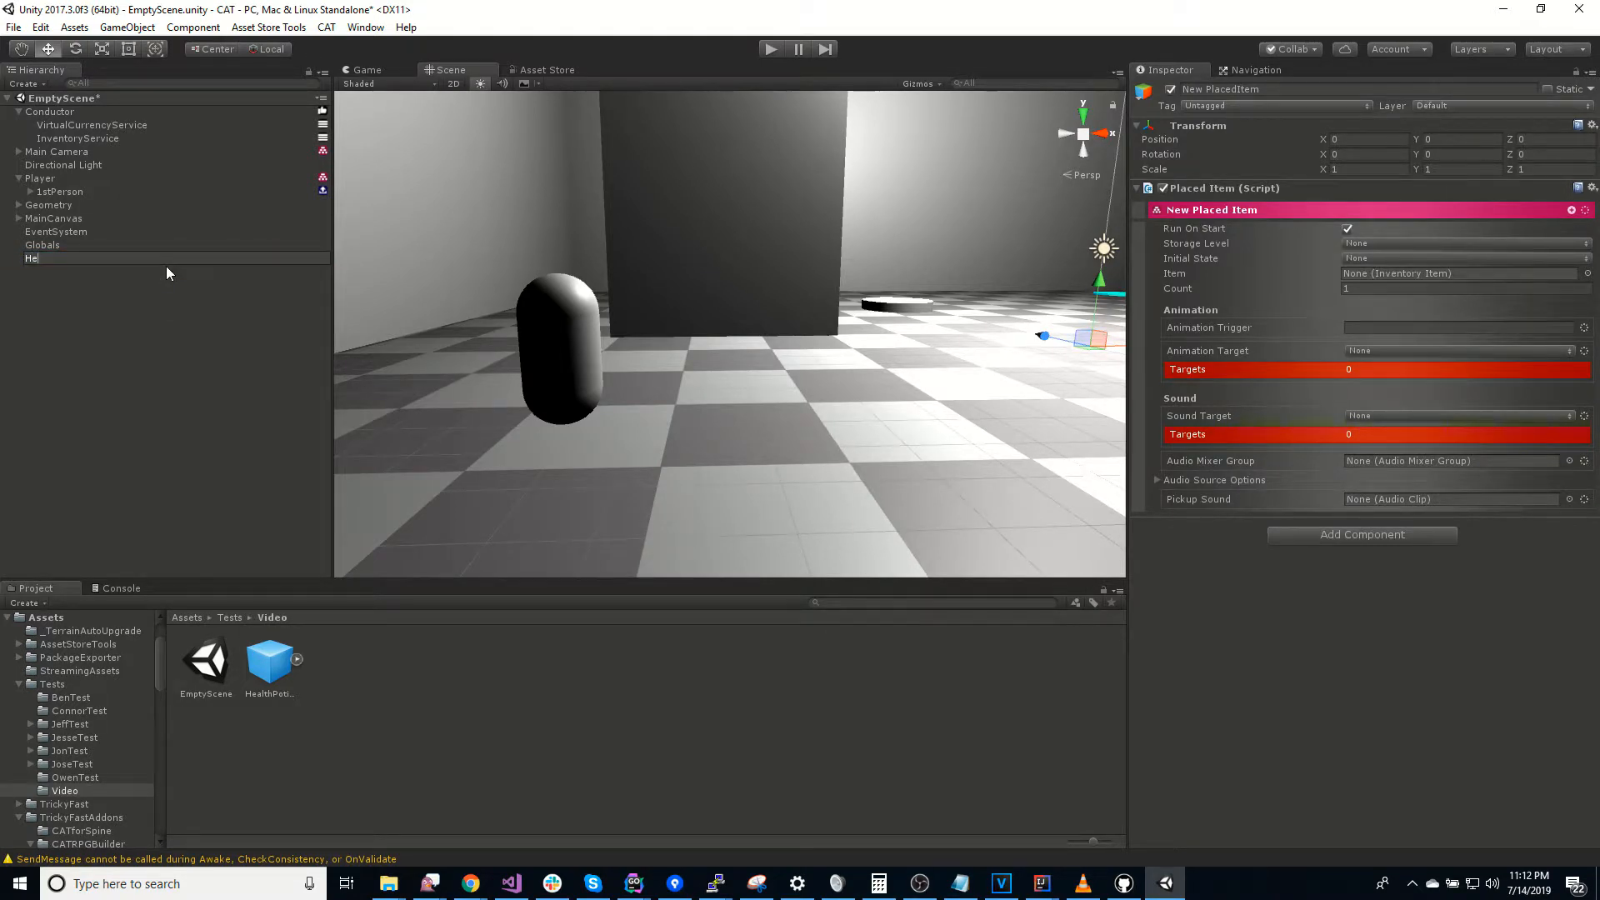
pyautogui.write('althPotionPlacedItem')
pyautogui.press('Return')
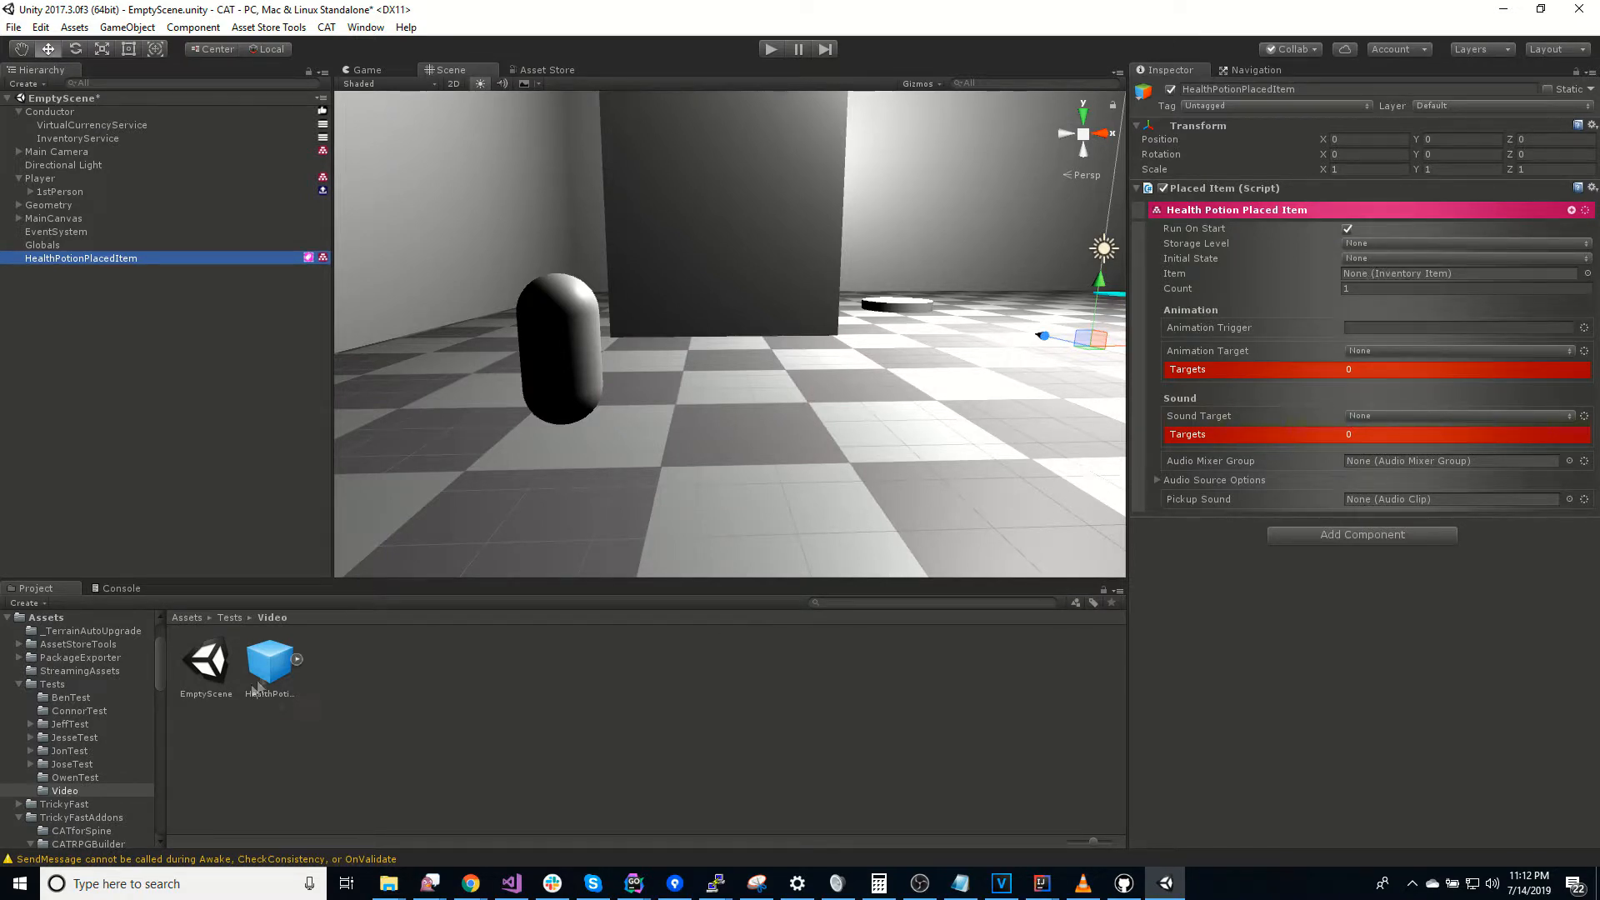
# Step: Assign the HealthPotion prefab as the placed item's Item and check its audio source and pickup sound settings
pyautogui.moveTo(271, 667)
pyautogui.mouseDown()
pyautogui.moveTo(1221, 425)
pyautogui.moveTo(1375, 280)
pyautogui.mouseUp()
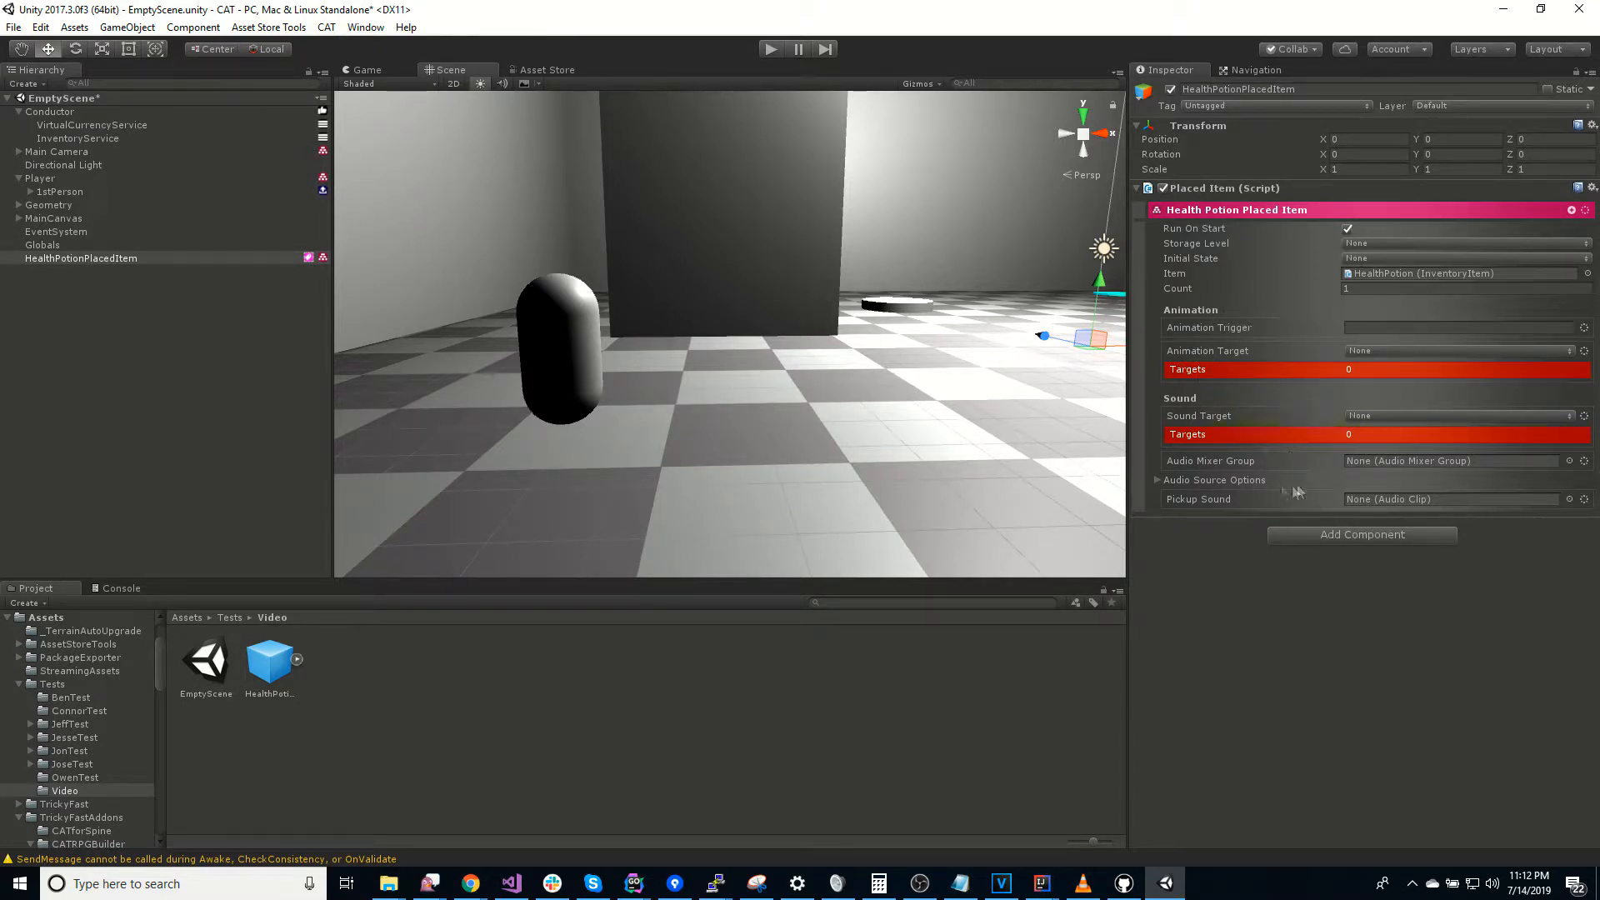
pyautogui.click(1157, 480)
pyautogui.click(1156, 479)
pyautogui.click(1176, 498)
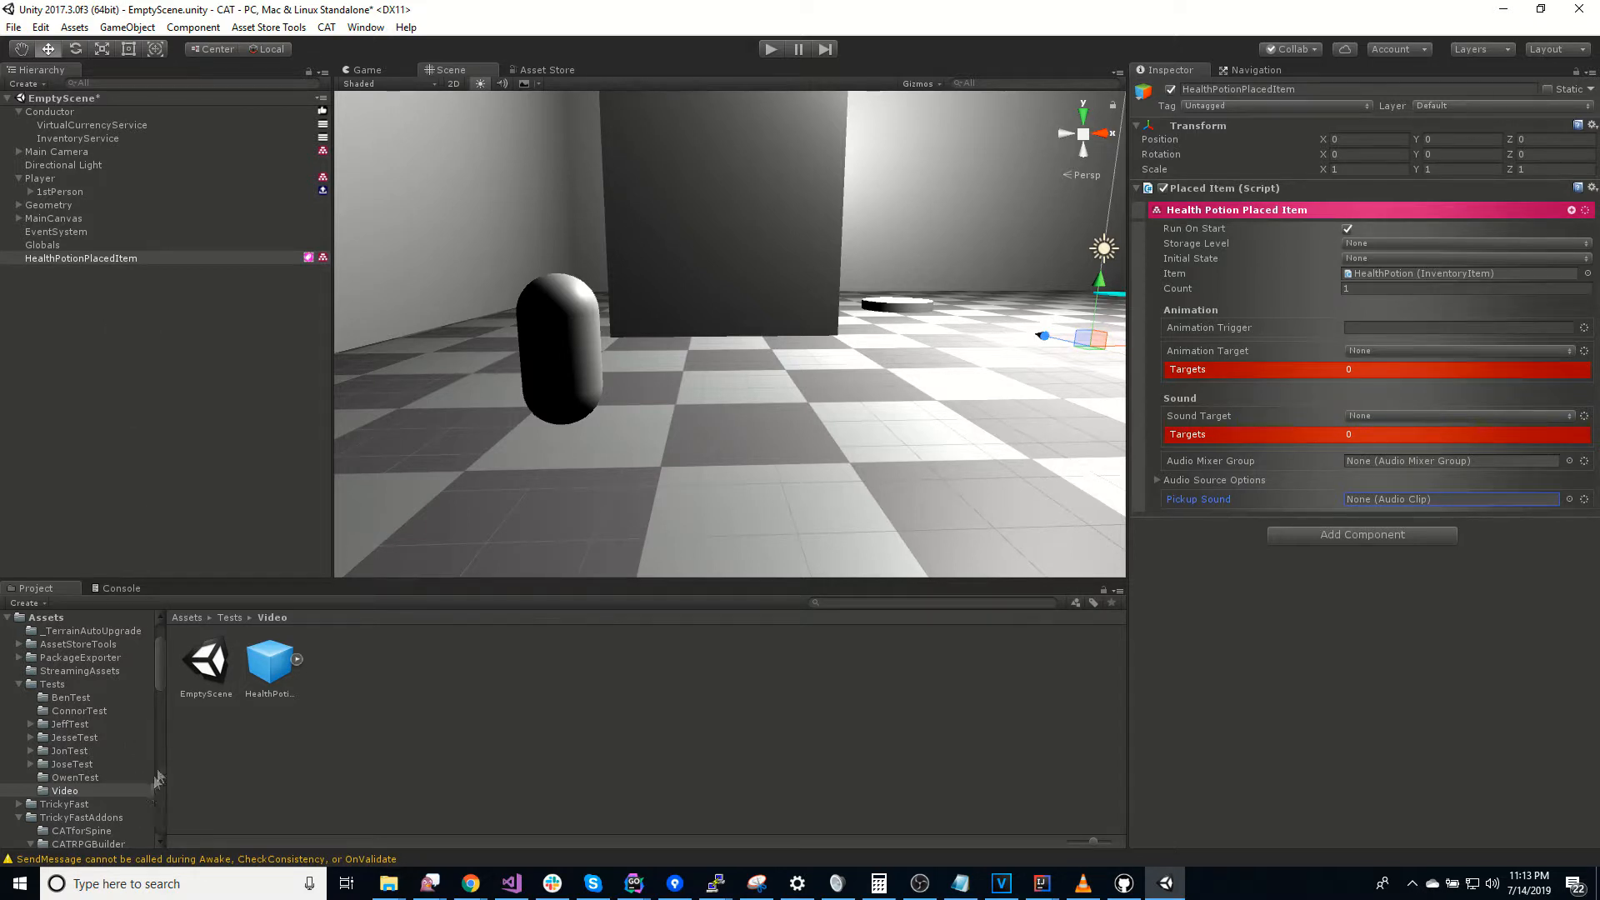
# Step: Add the healthPotion model from the CompleteGame Meshes/Pickups folder as a child of HealthPotionPlacedItem
pyautogui.moveTo(161, 683); pyautogui.dragTo(162, 742)
pyautogui.click(97, 754)
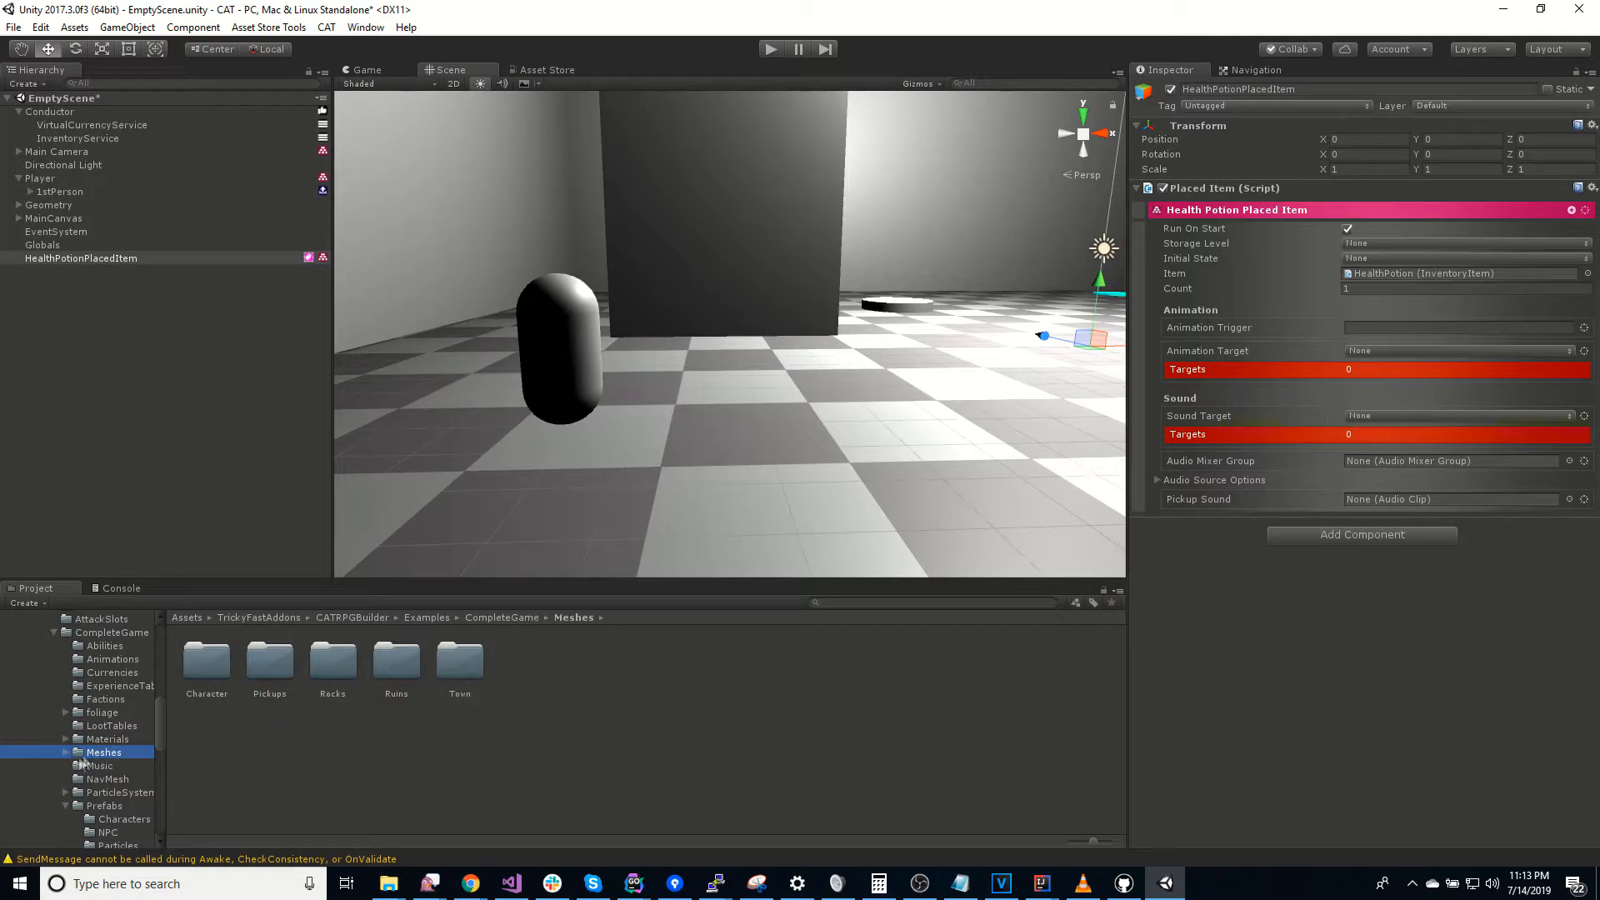
pyautogui.doubleClick(283, 664)
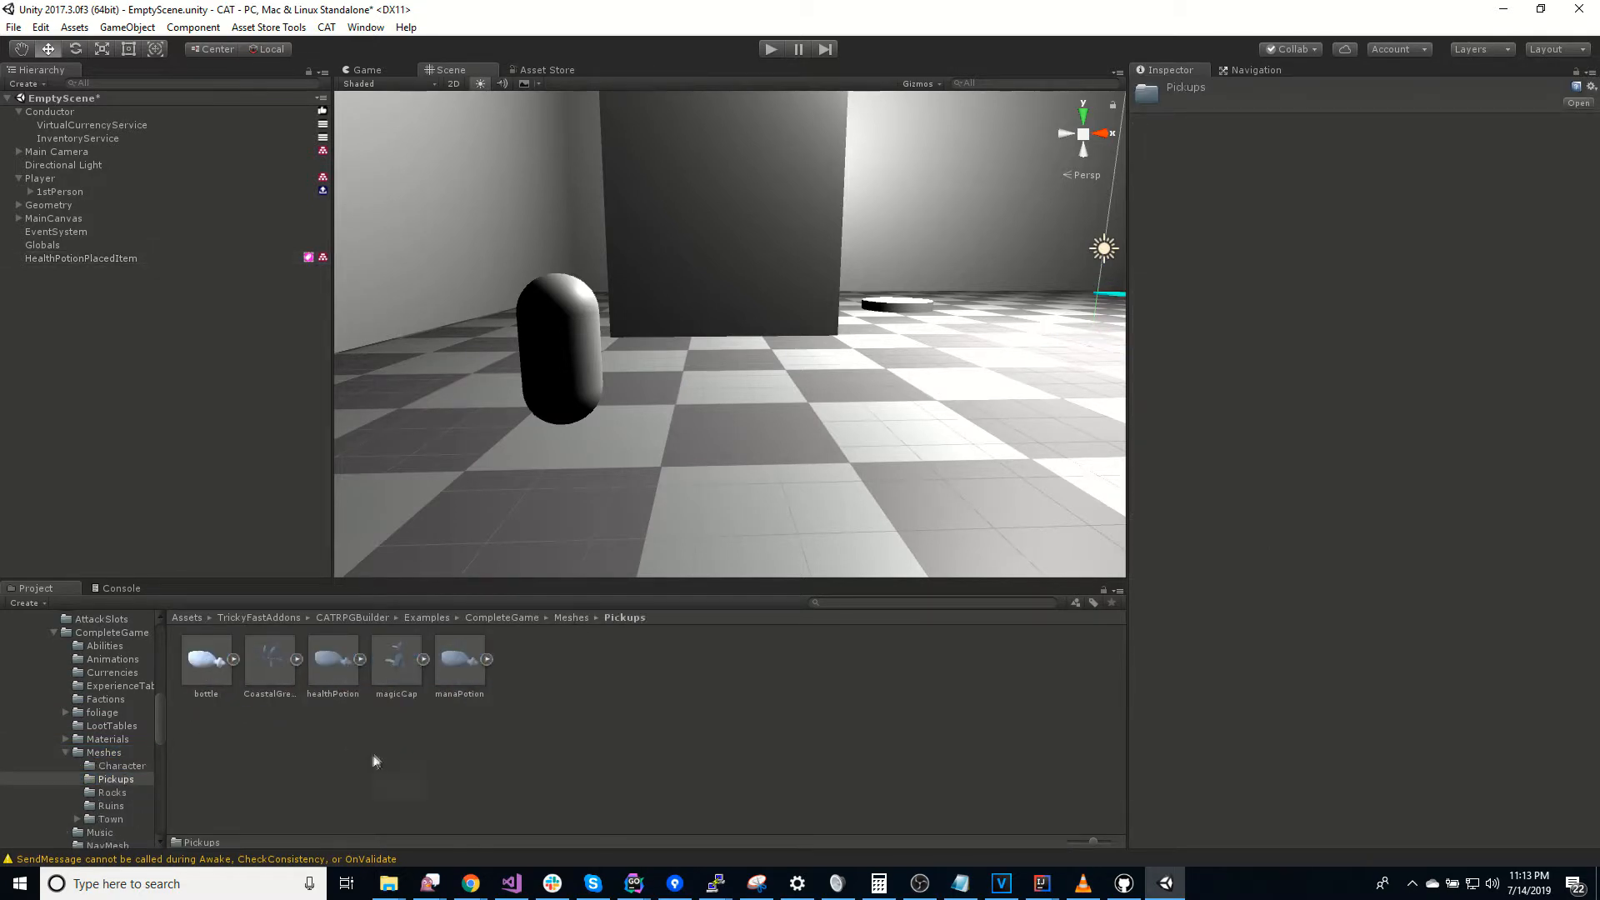
pyautogui.click(334, 661)
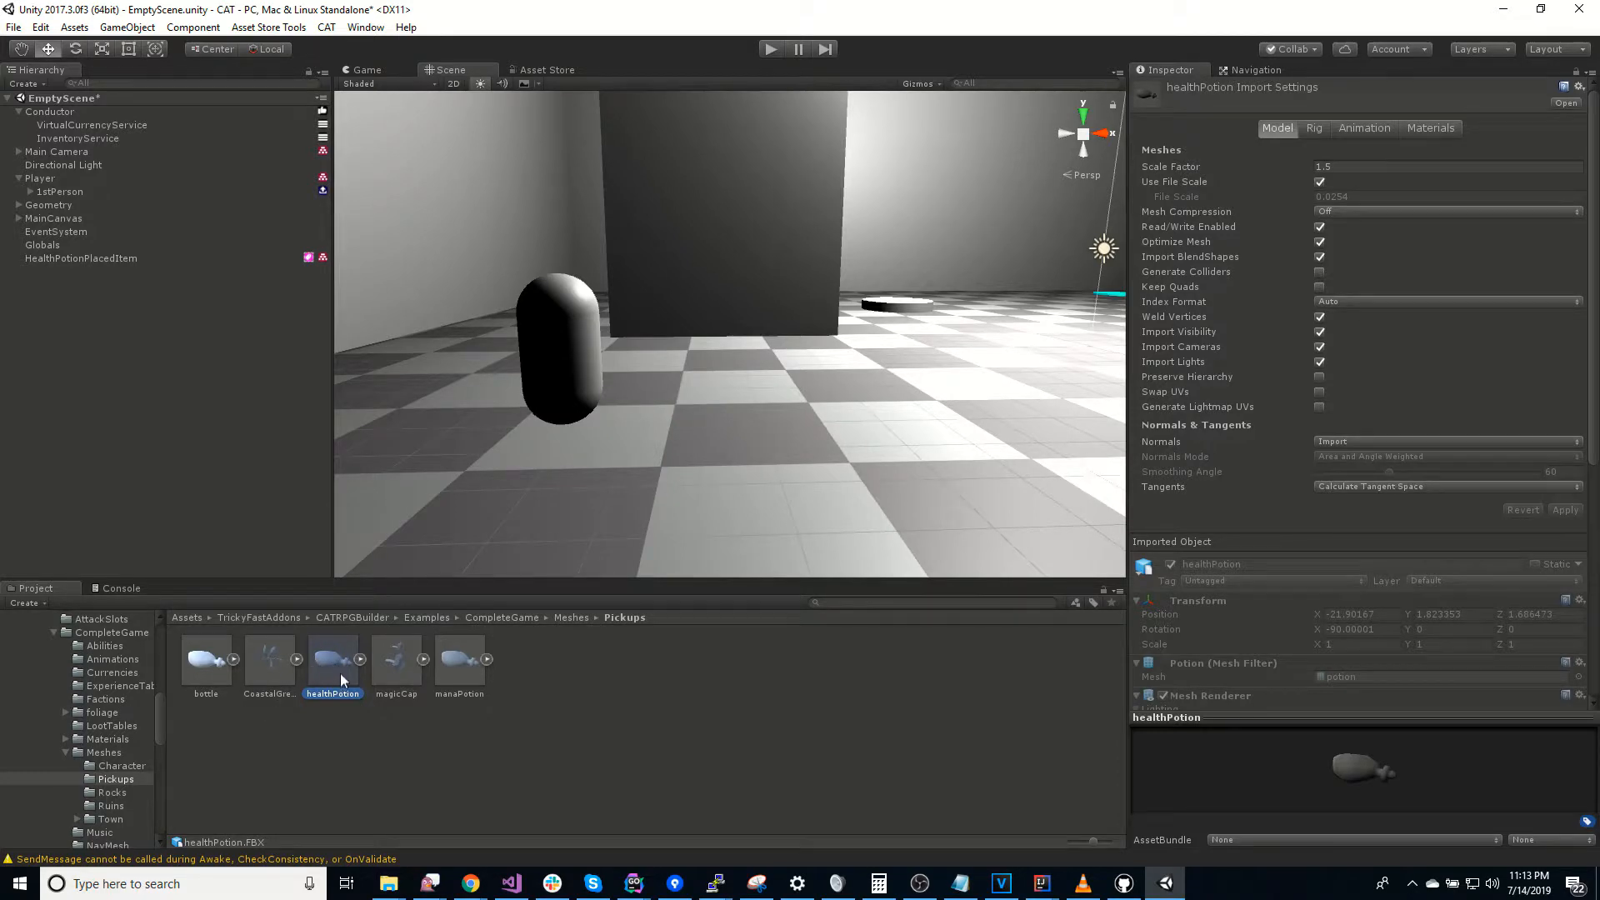
pyautogui.moveTo(338, 672)
pyautogui.mouseDown()
pyautogui.moveTo(157, 421)
pyautogui.moveTo(123, 255)
pyautogui.mouseUp()
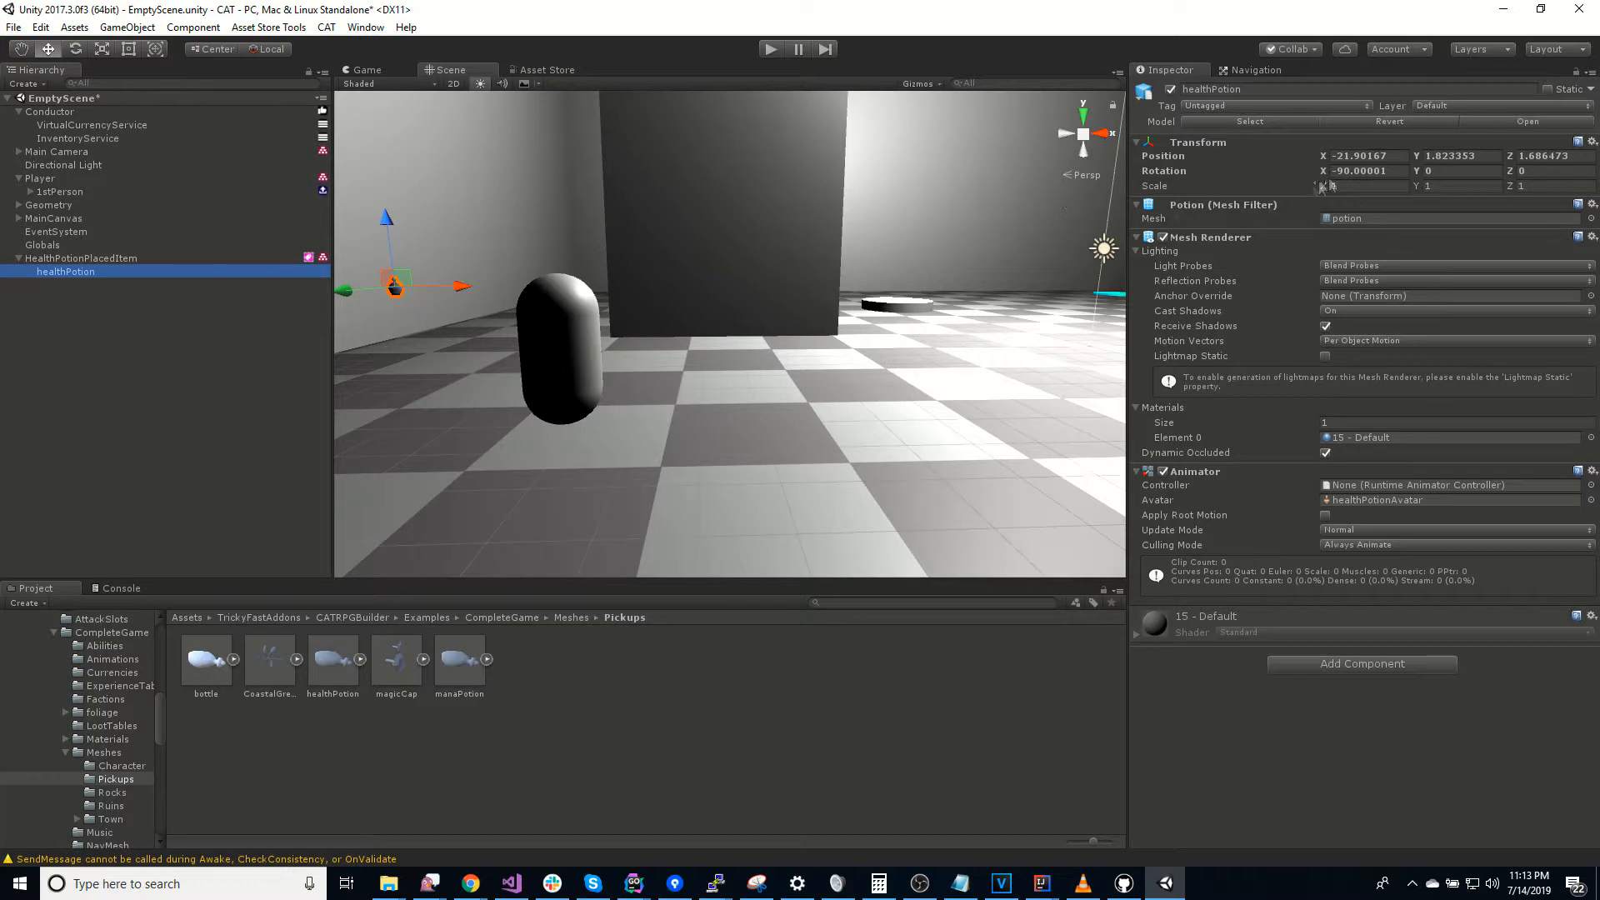
# Step: Set the healthPotion model's local position to 0, 0, 0
pyautogui.click(1369, 155)
pyautogui.write('0')
pyautogui.press('Tab')
pyautogui.write('0')
pyautogui.press('Tab')
pyautogui.write('0')
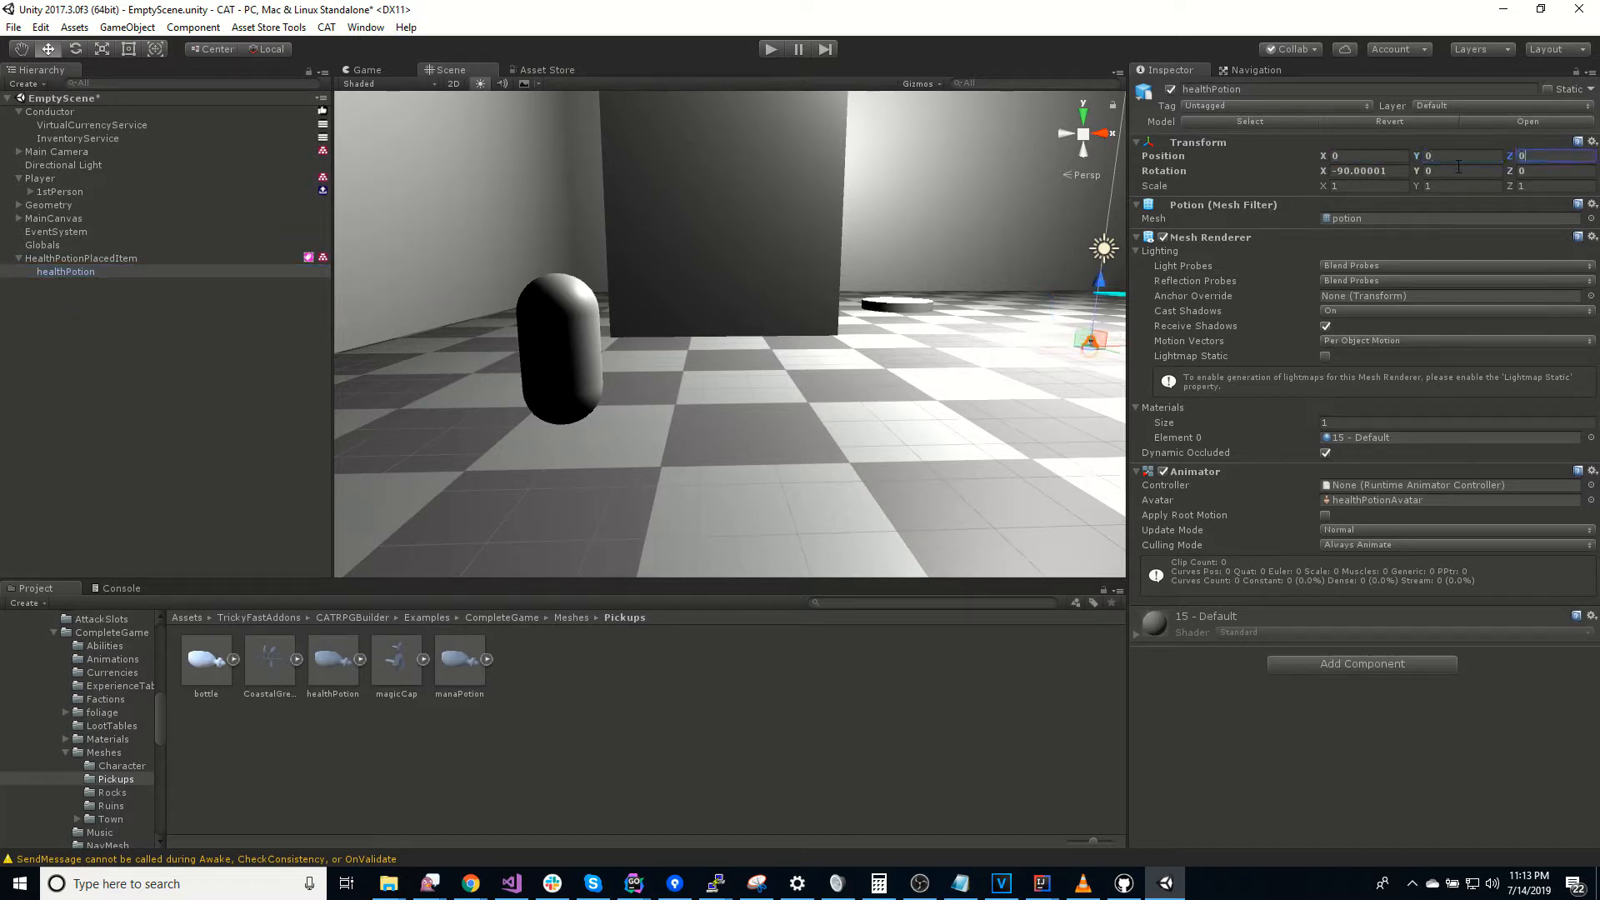
# Step: Move HealthPotionPlacedItem across the floor to about X -7.56, Y 0.31, Z -2.965
pyautogui.click(99, 260)
pyautogui.press('w')
pyautogui.moveTo(1059, 426); pyautogui.dragTo(1050, 385, button='right')
pyautogui.moveTo(928, 322)
pyautogui.mouseDown()
pyautogui.moveTo(928, 299)
pyautogui.moveTo(928, 323)
pyautogui.mouseUp()
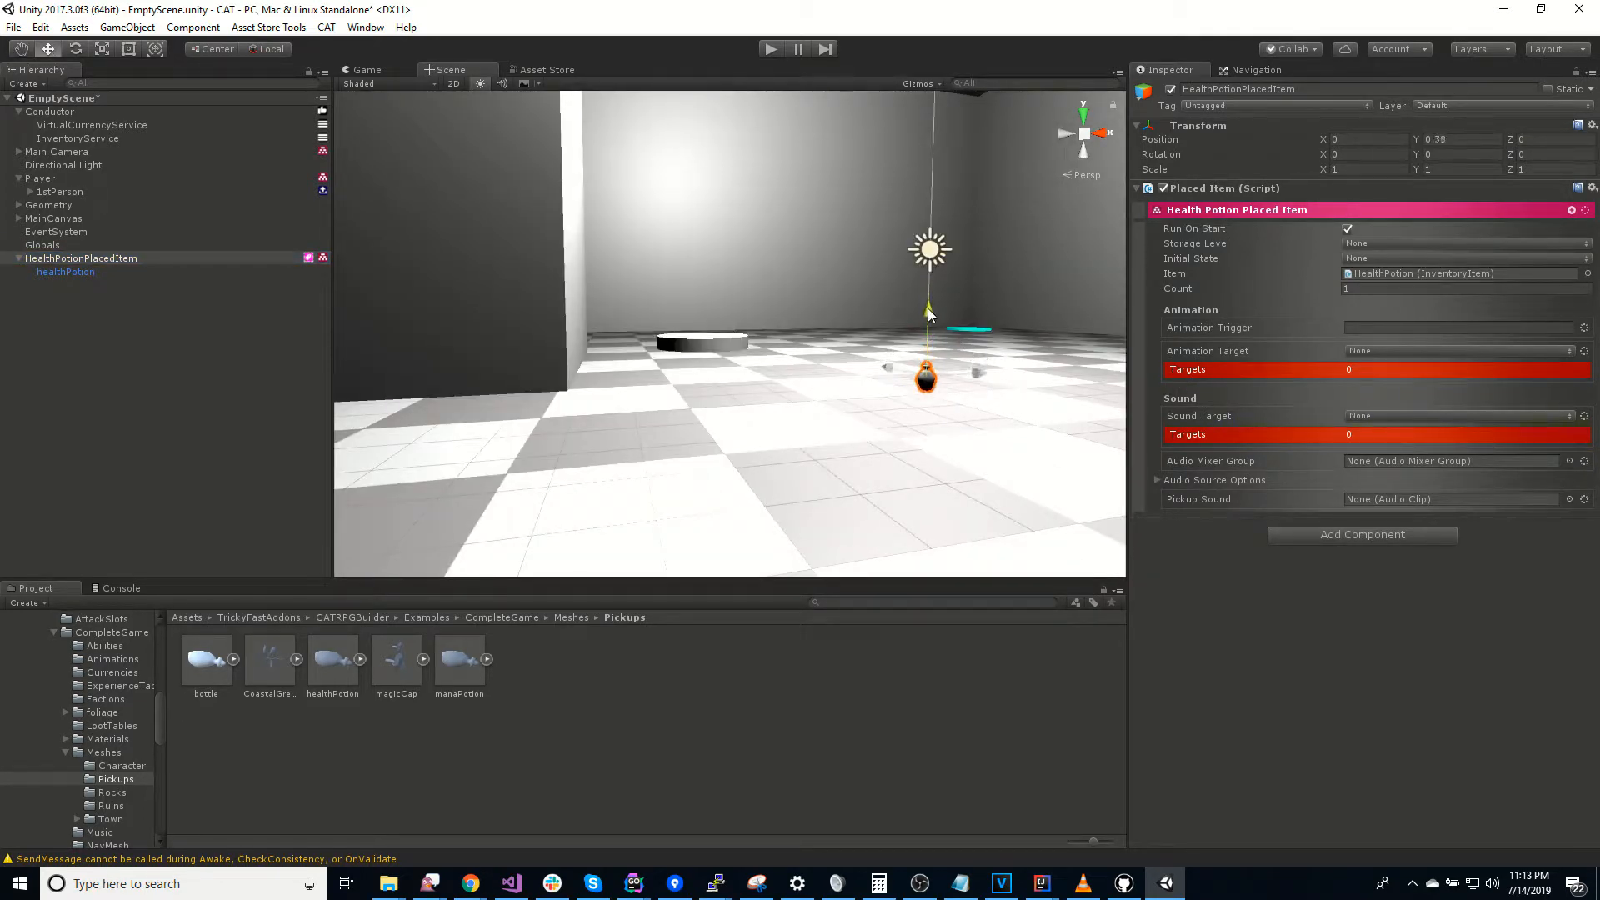
pyautogui.moveTo(977, 386); pyautogui.dragTo(500, 447)
pyautogui.moveTo(638, 500); pyautogui.dragTo(792, 542, button='right')
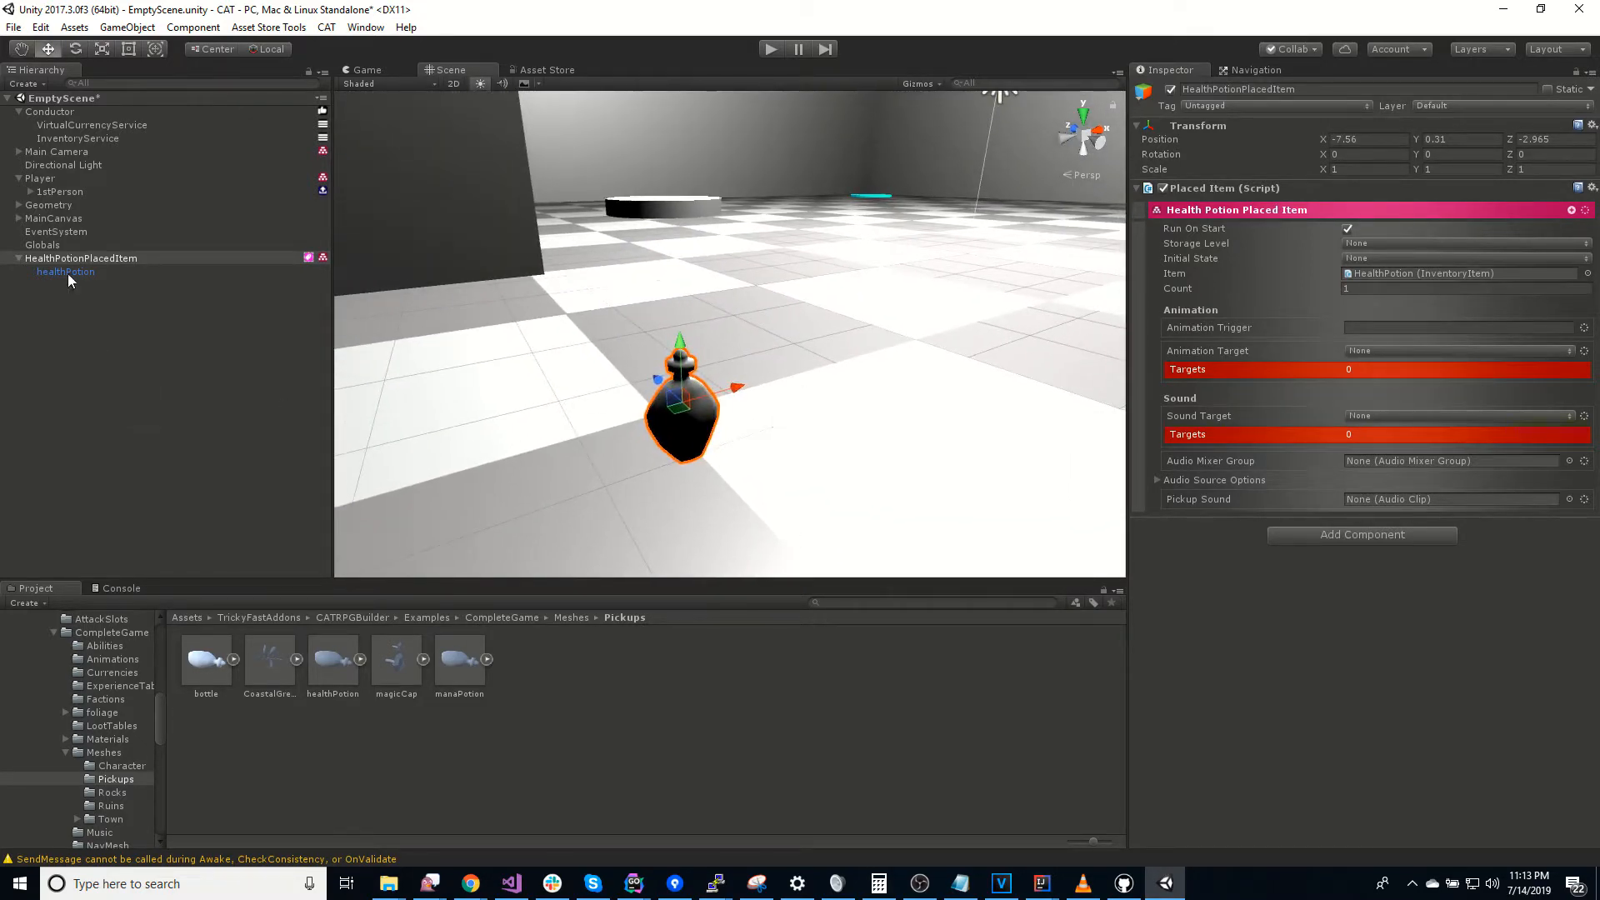
# Step: Add a Box Collider component to the healthPotion model
pyautogui.click(68, 273)
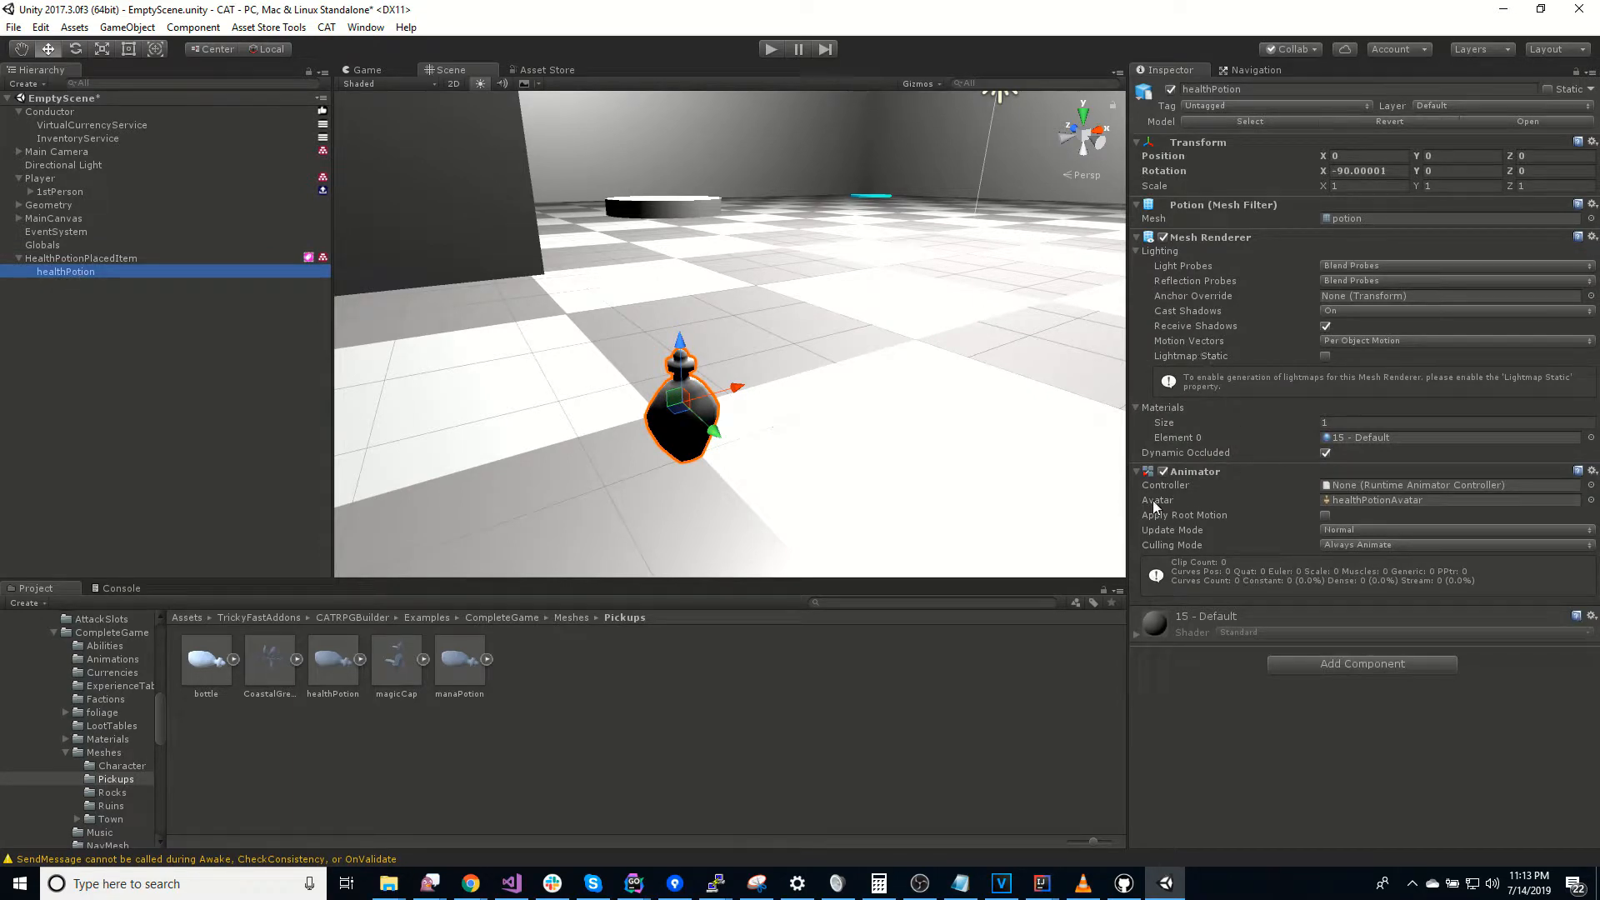
pyautogui.click(1338, 663)
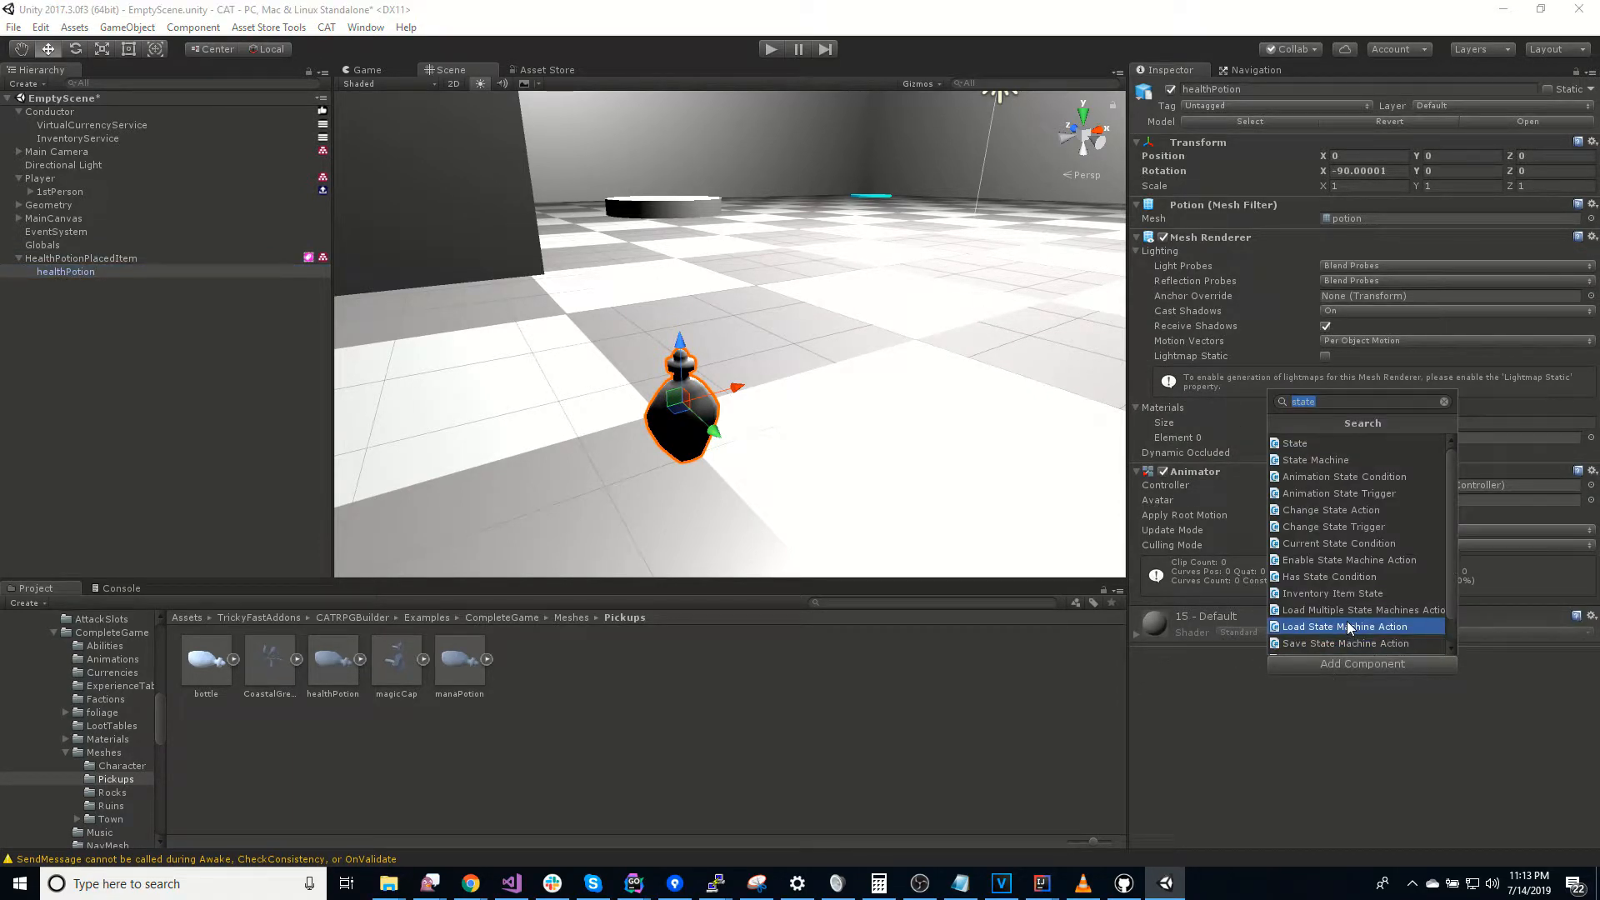
pyautogui.write('cylin')
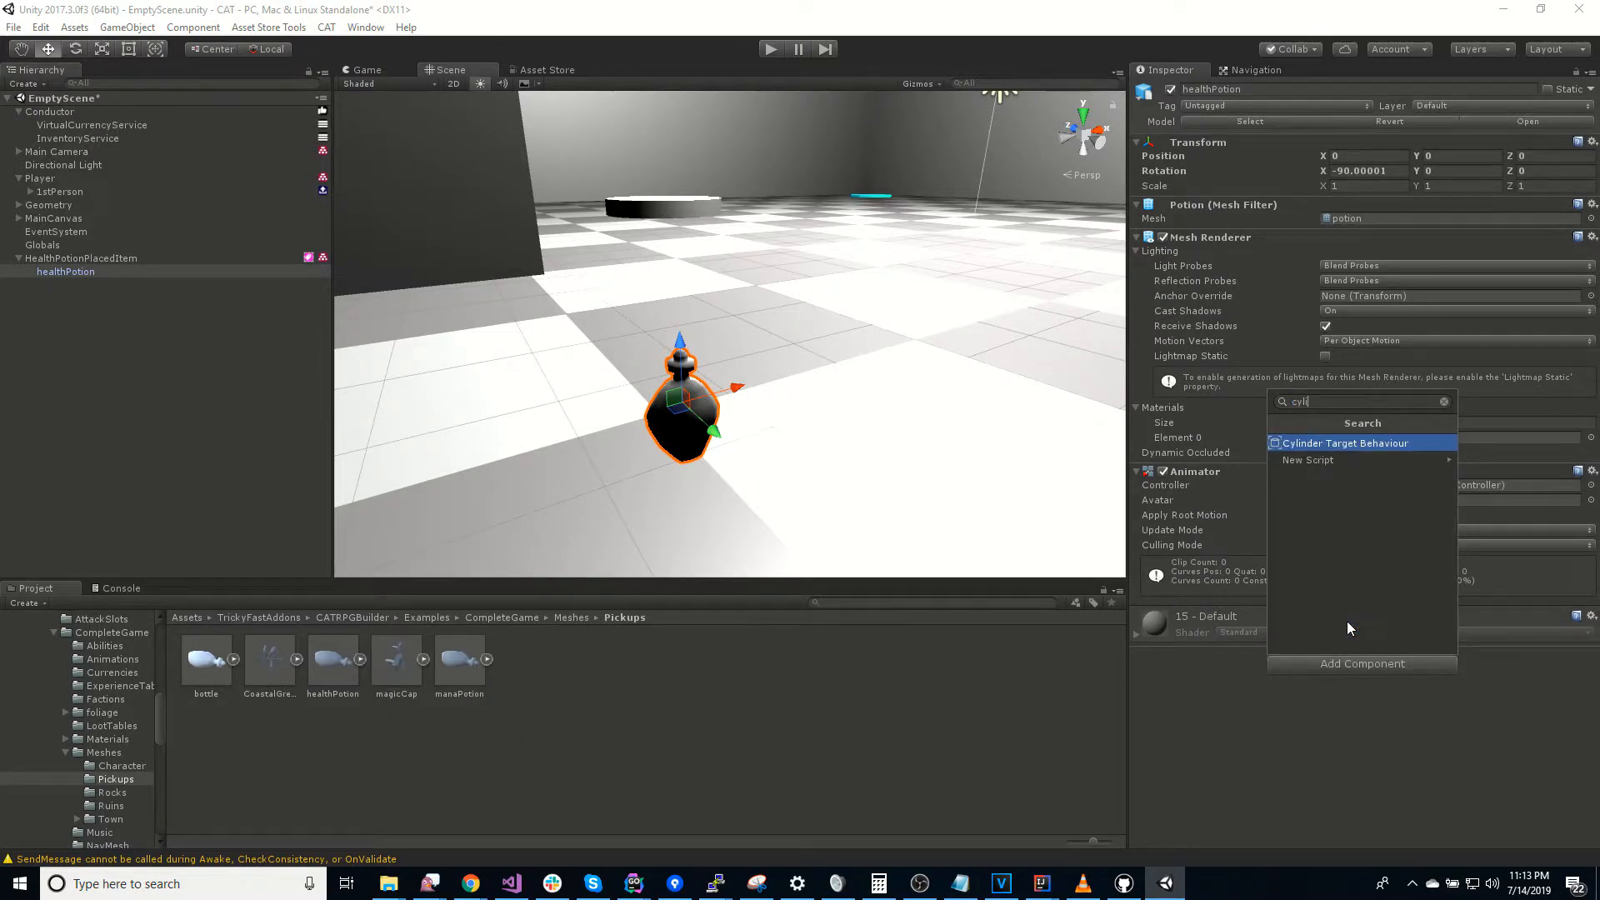
pyautogui.press('BackSpace')
pyautogui.press('BackSpace')
pyautogui.press('BackSpace')
pyautogui.write('o')
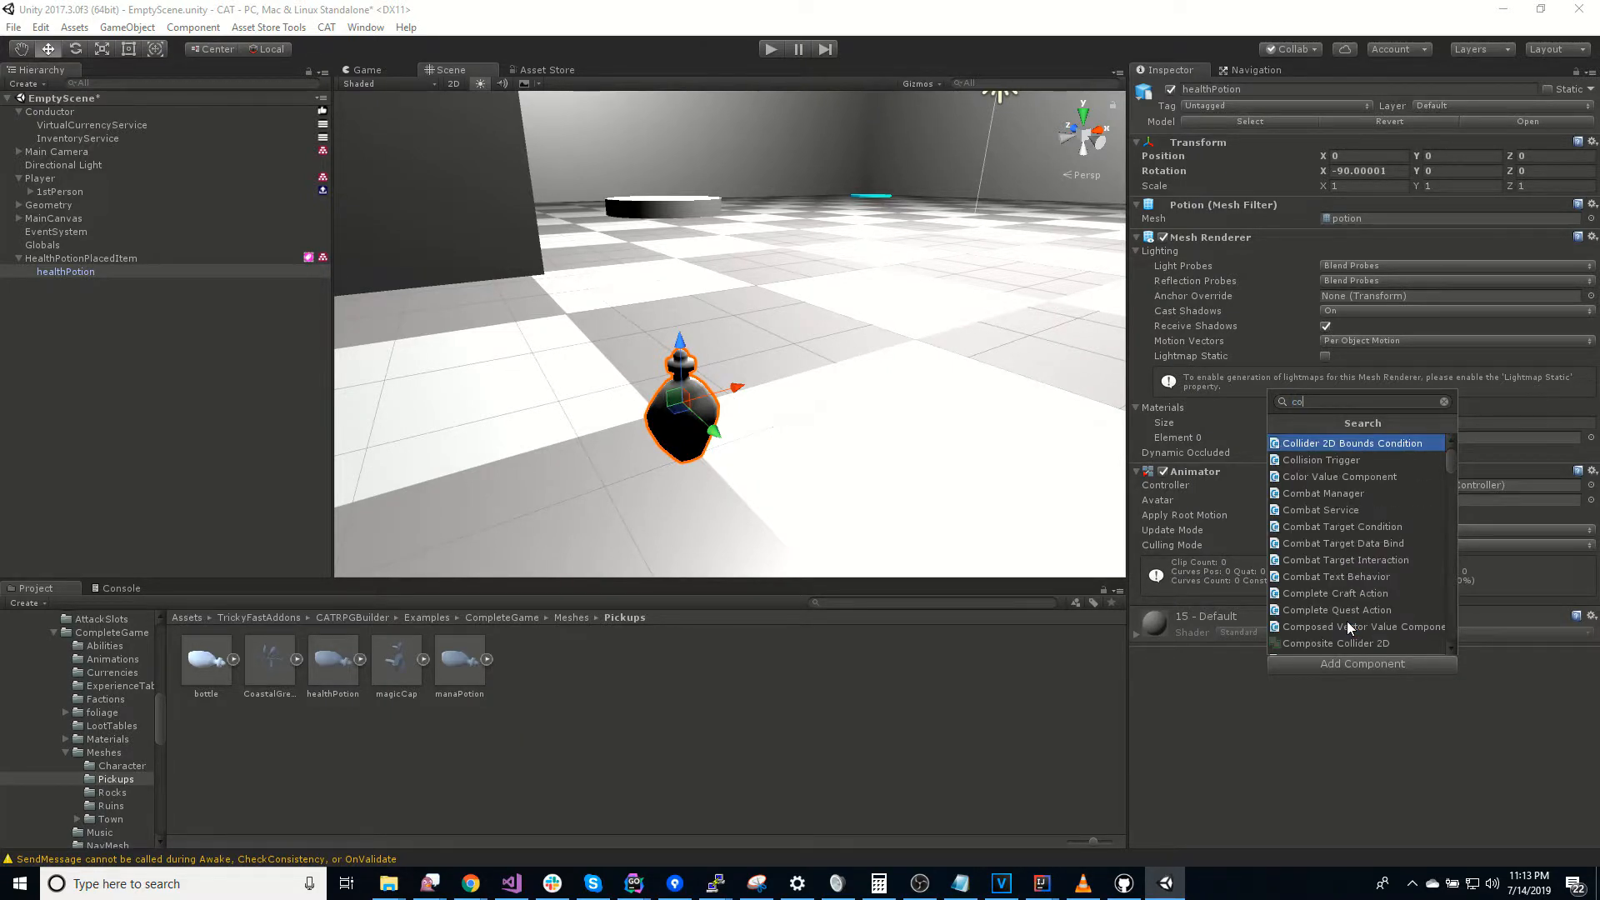
pyautogui.write('llider')
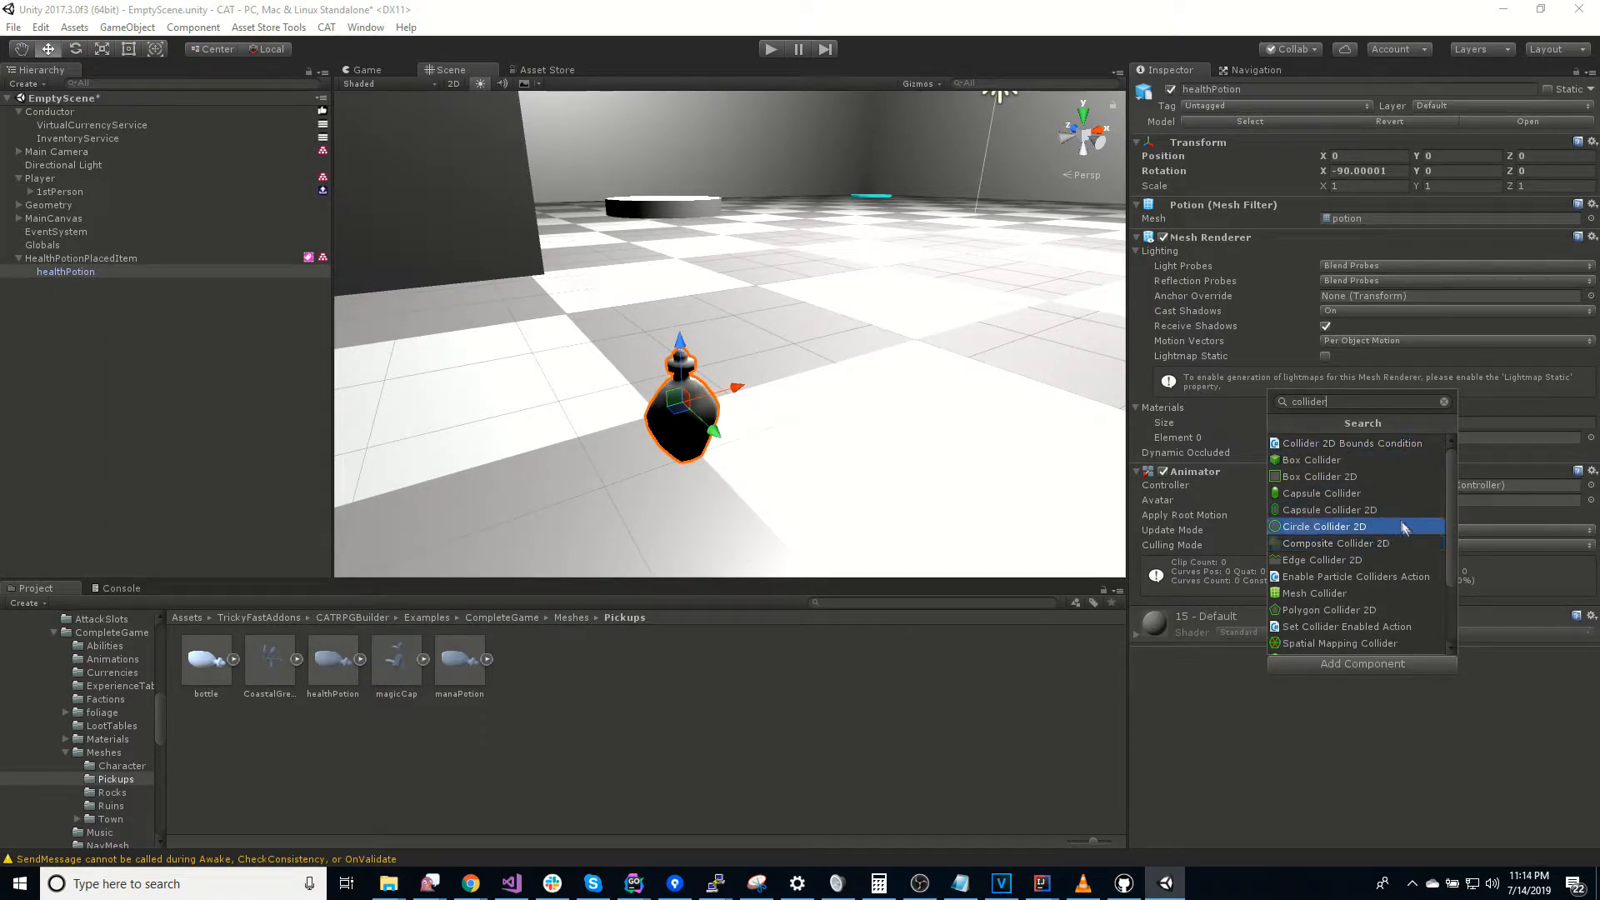
pyautogui.click(1375, 460)
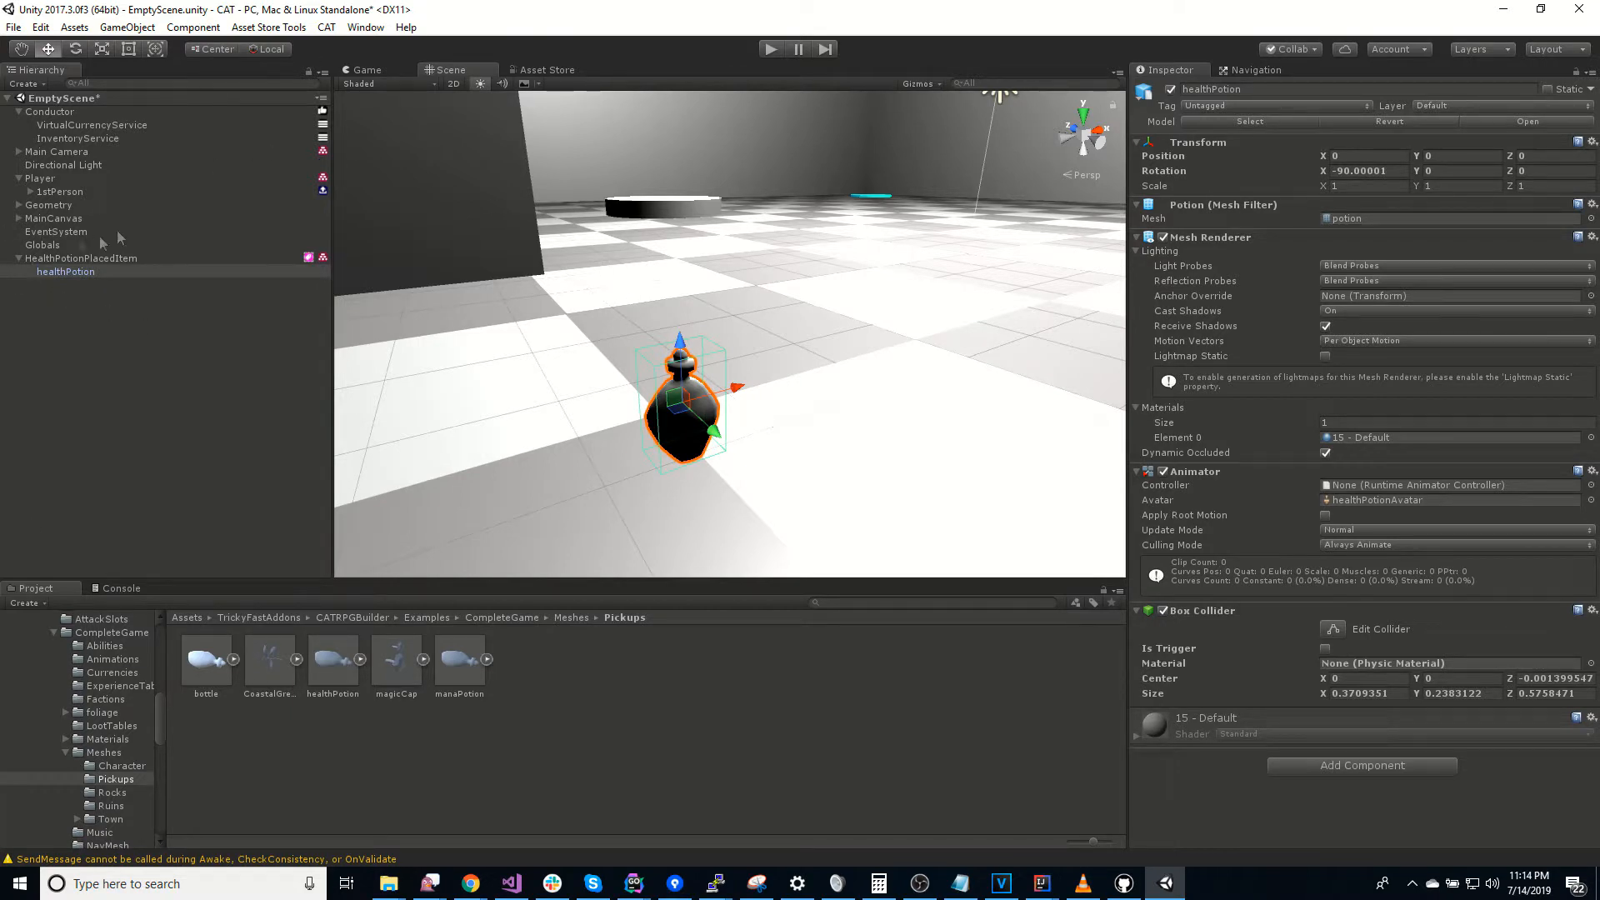
# Step: Add a Rigidbody component to HealthPotionPlacedItem with Use Gravity enabled
pyautogui.click(132, 259)
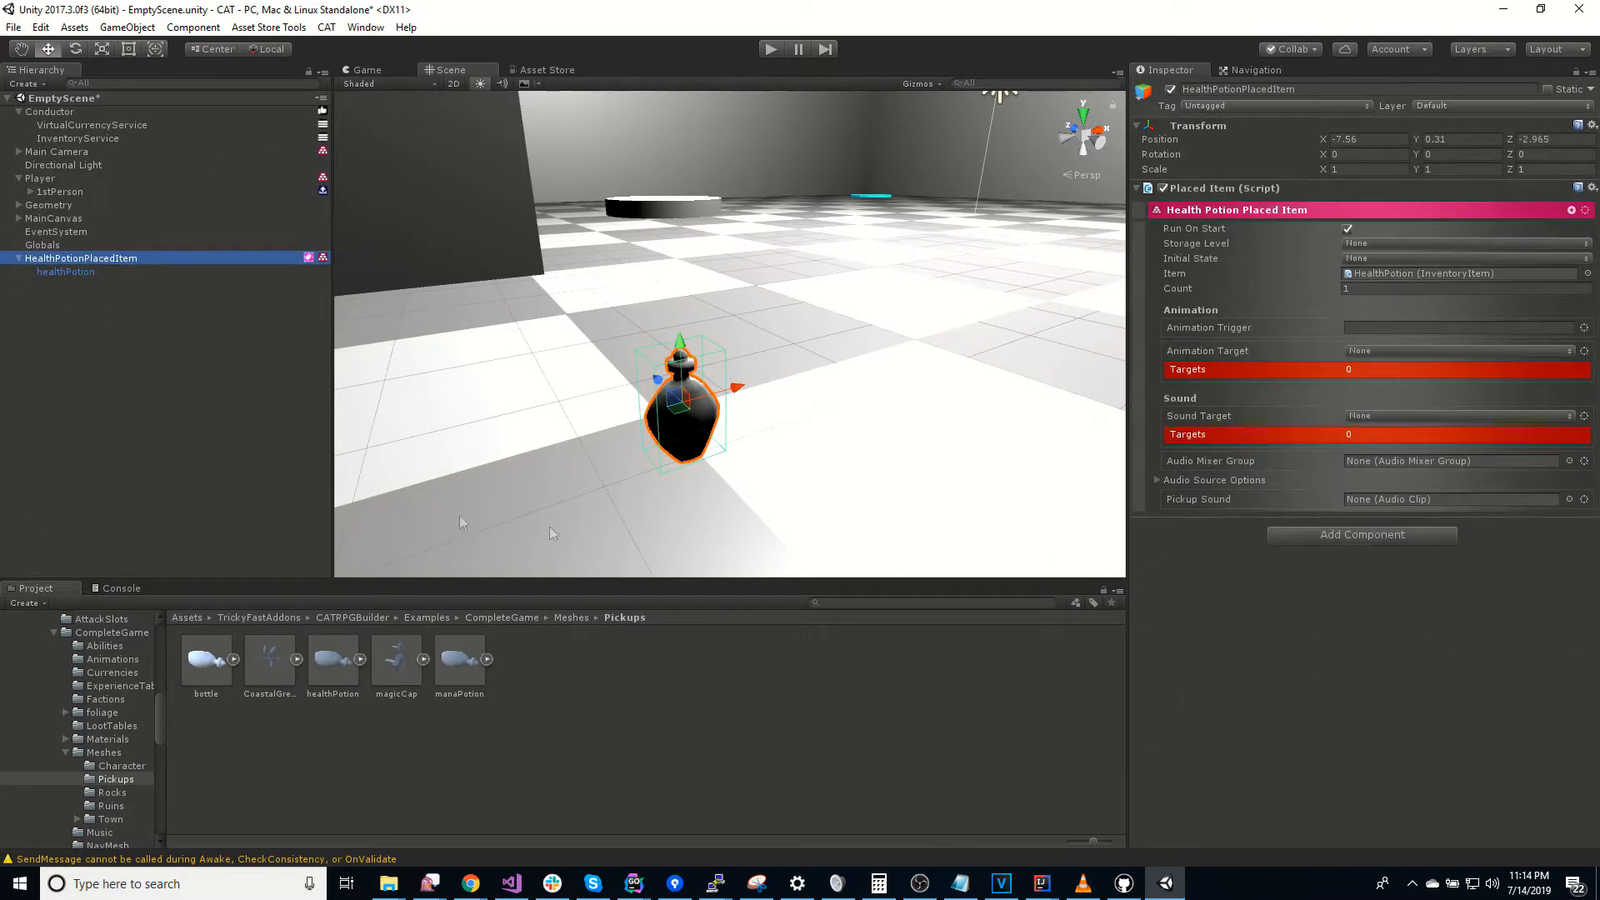
pyautogui.click(1362, 535)
pyautogui.write('rigi')
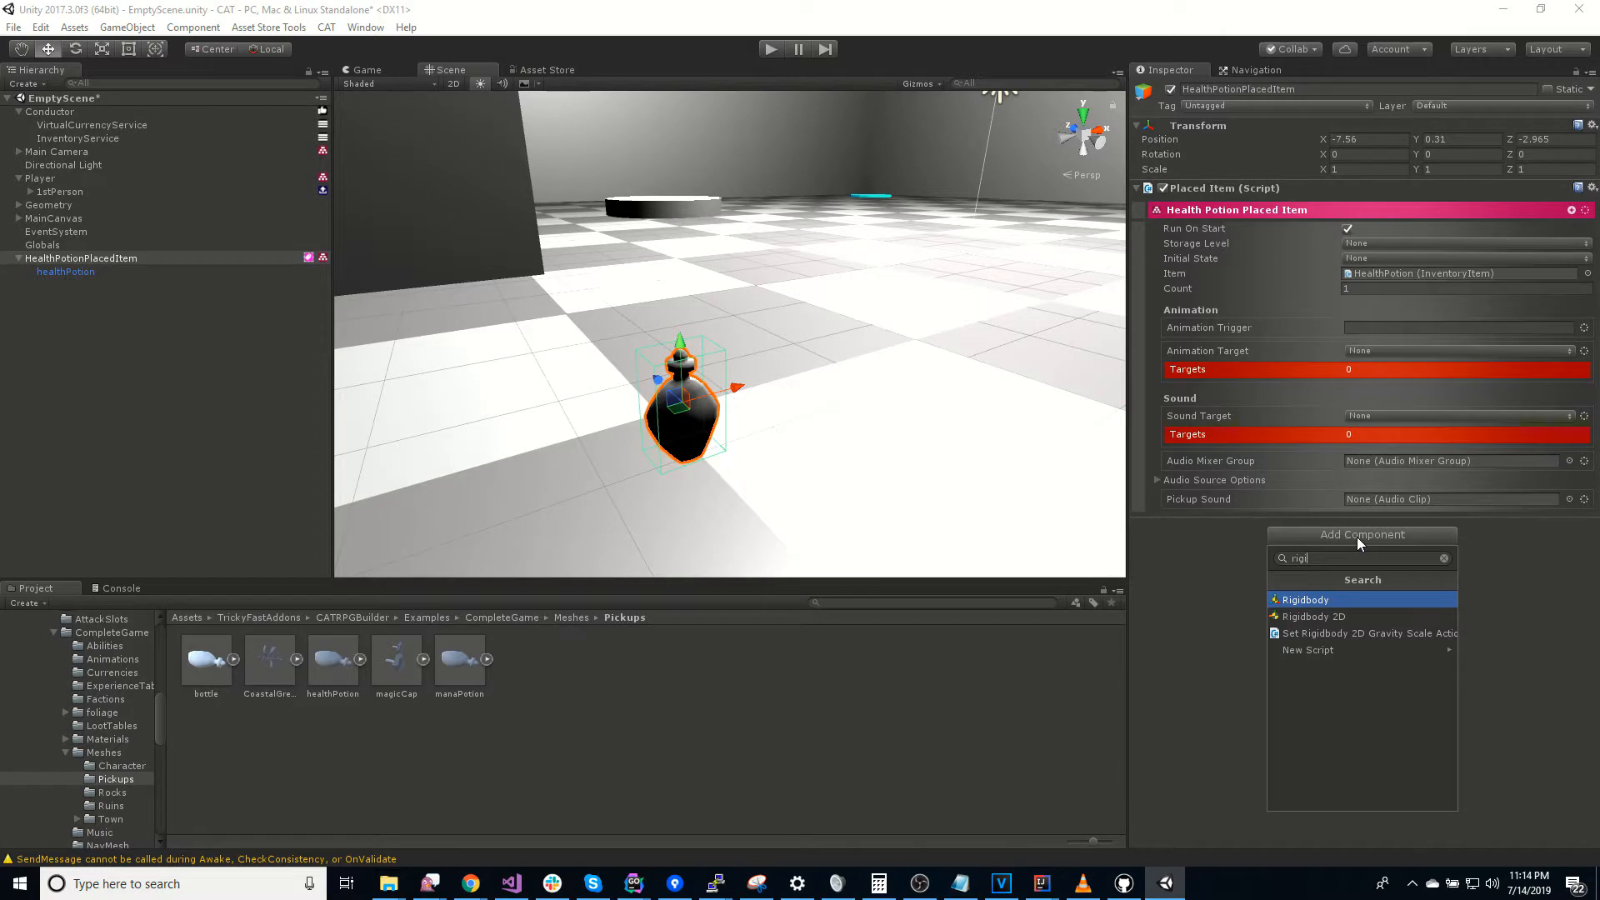
pyautogui.press('Return')
pyautogui.click(1326, 587)
pyautogui.click(1327, 587)
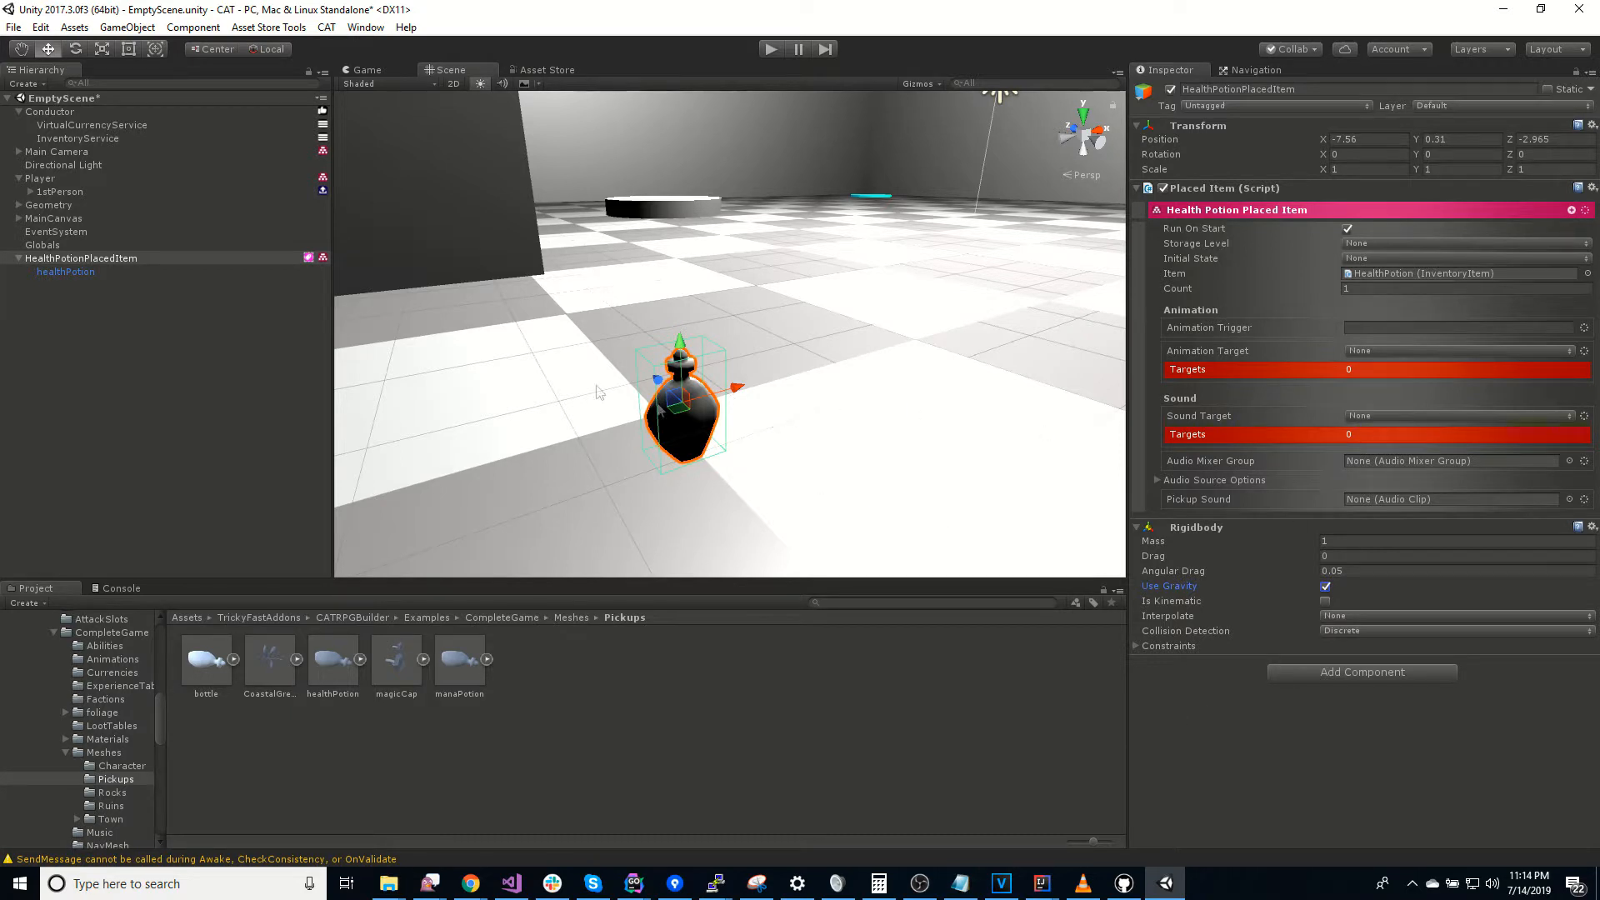
# Step: Review the components on the healthPotion model and on its parent HealthPotionPlacedItem
pyautogui.click(67, 273)
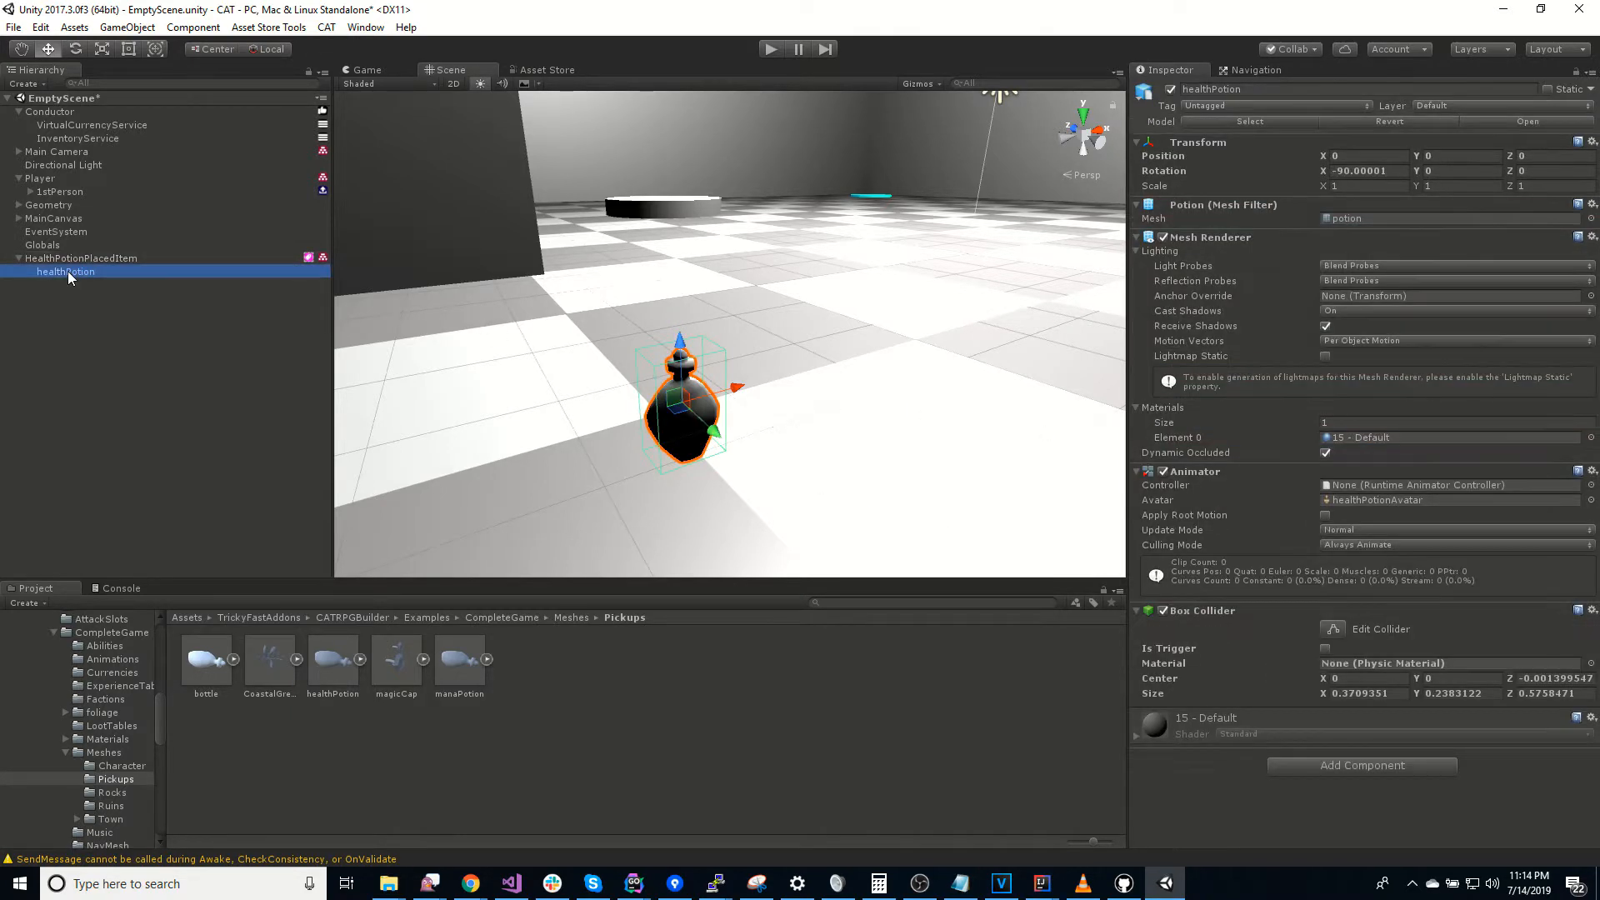
pyautogui.click(78, 260)
pyautogui.click(88, 272)
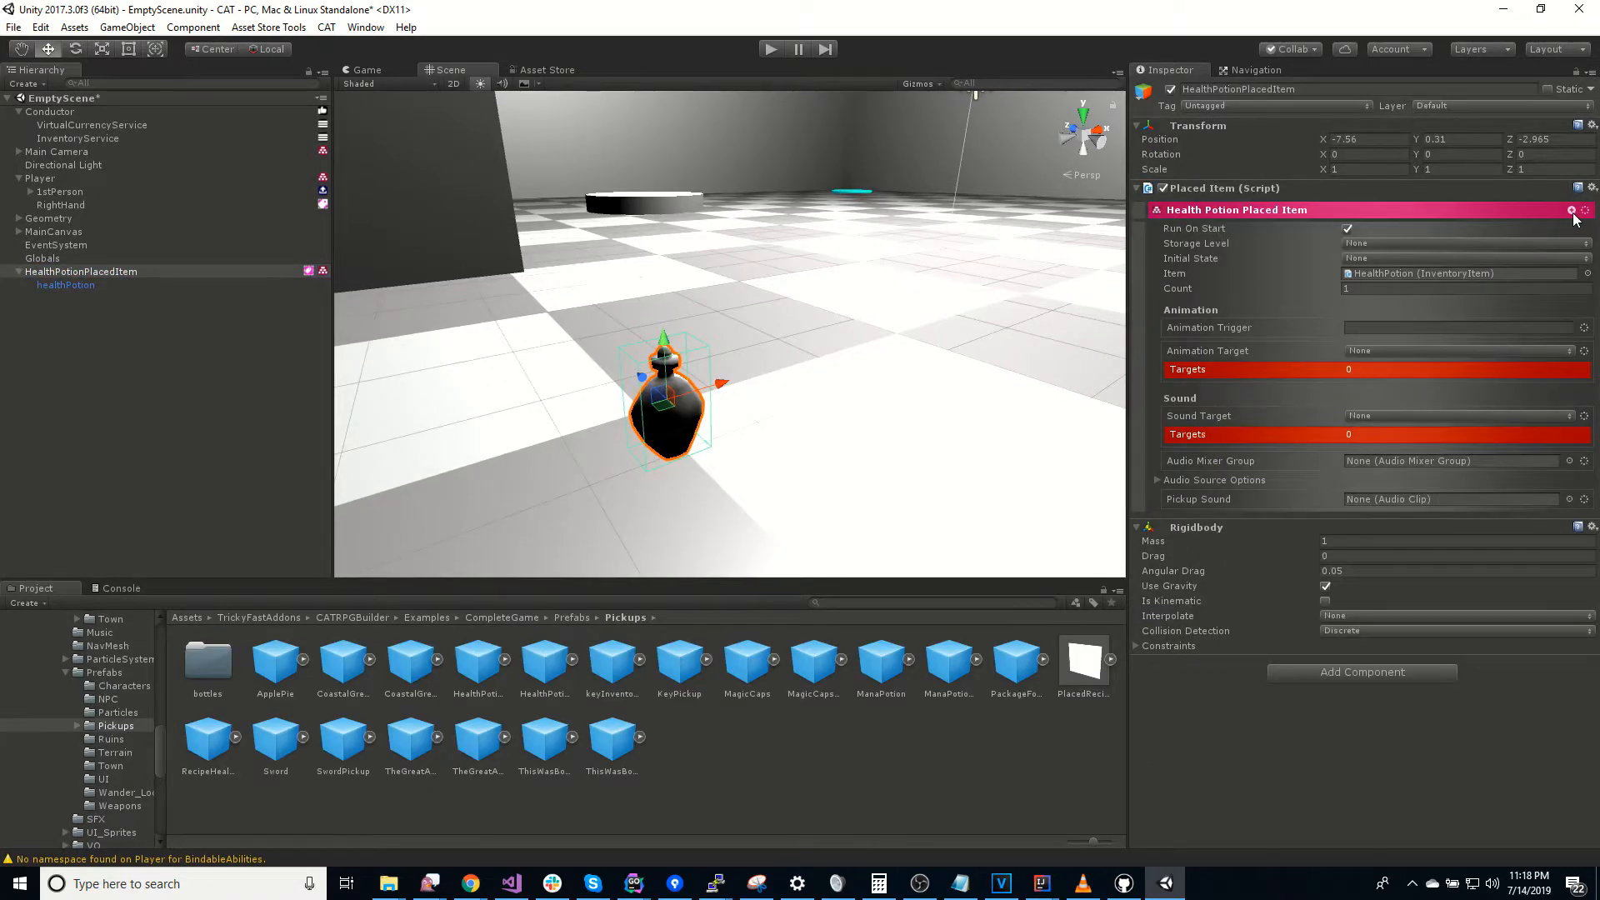
# Step: Add a Press Trigger and a Picked Up trigger to HealthPotionPlacedItem, each in its own triggered action
pyautogui.click(1572, 211)
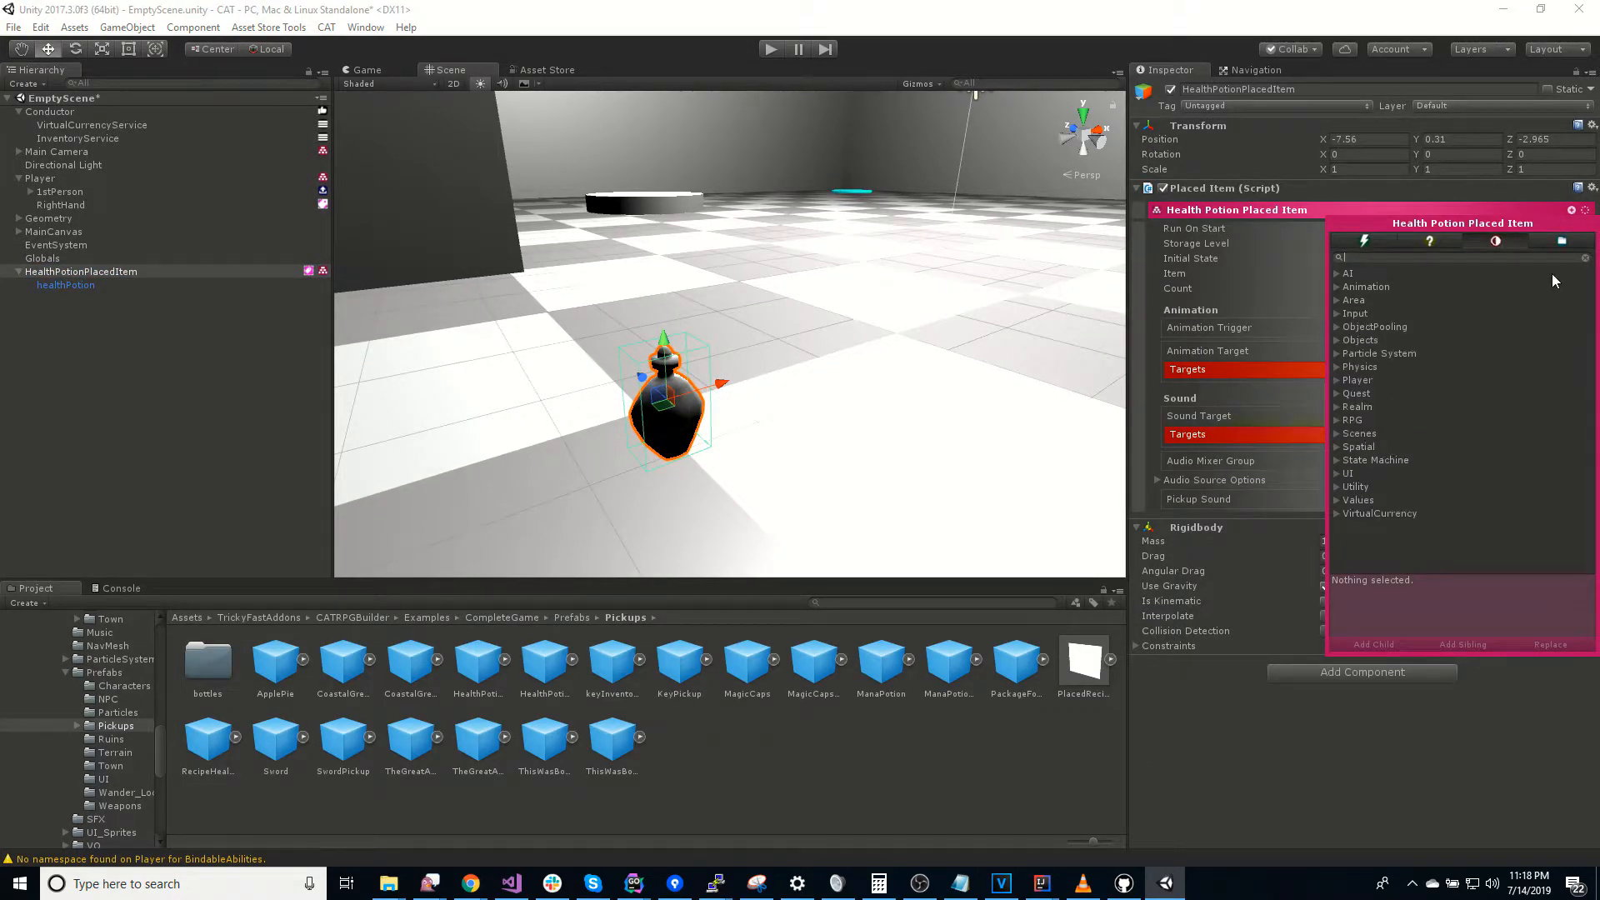
pyautogui.write('pres')
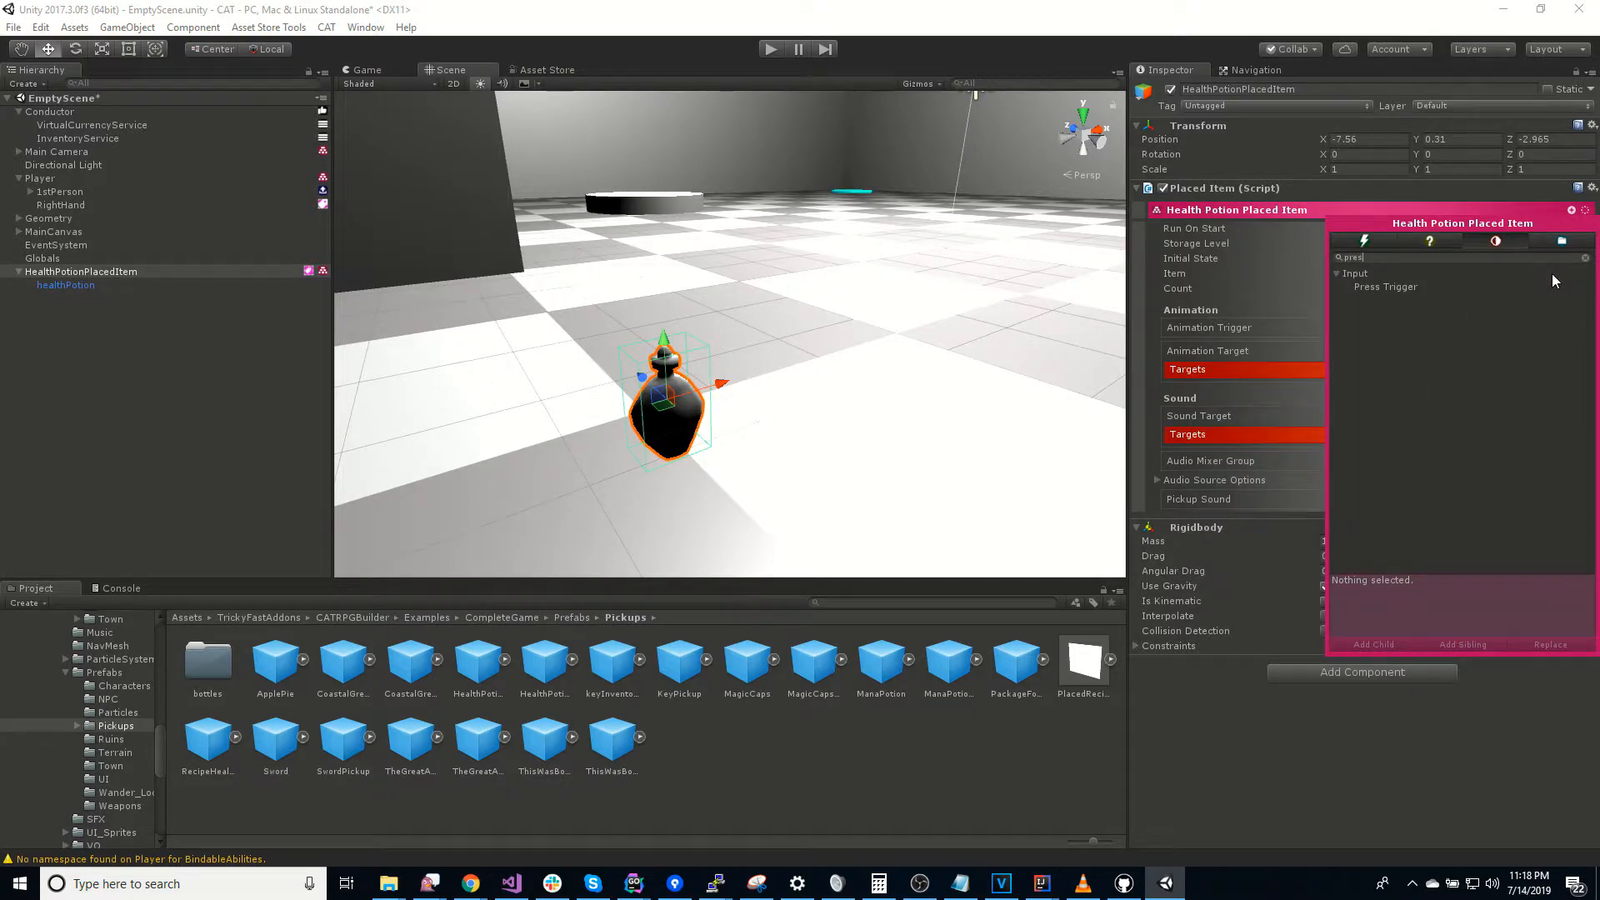
pyautogui.doubleClick(1377, 287)
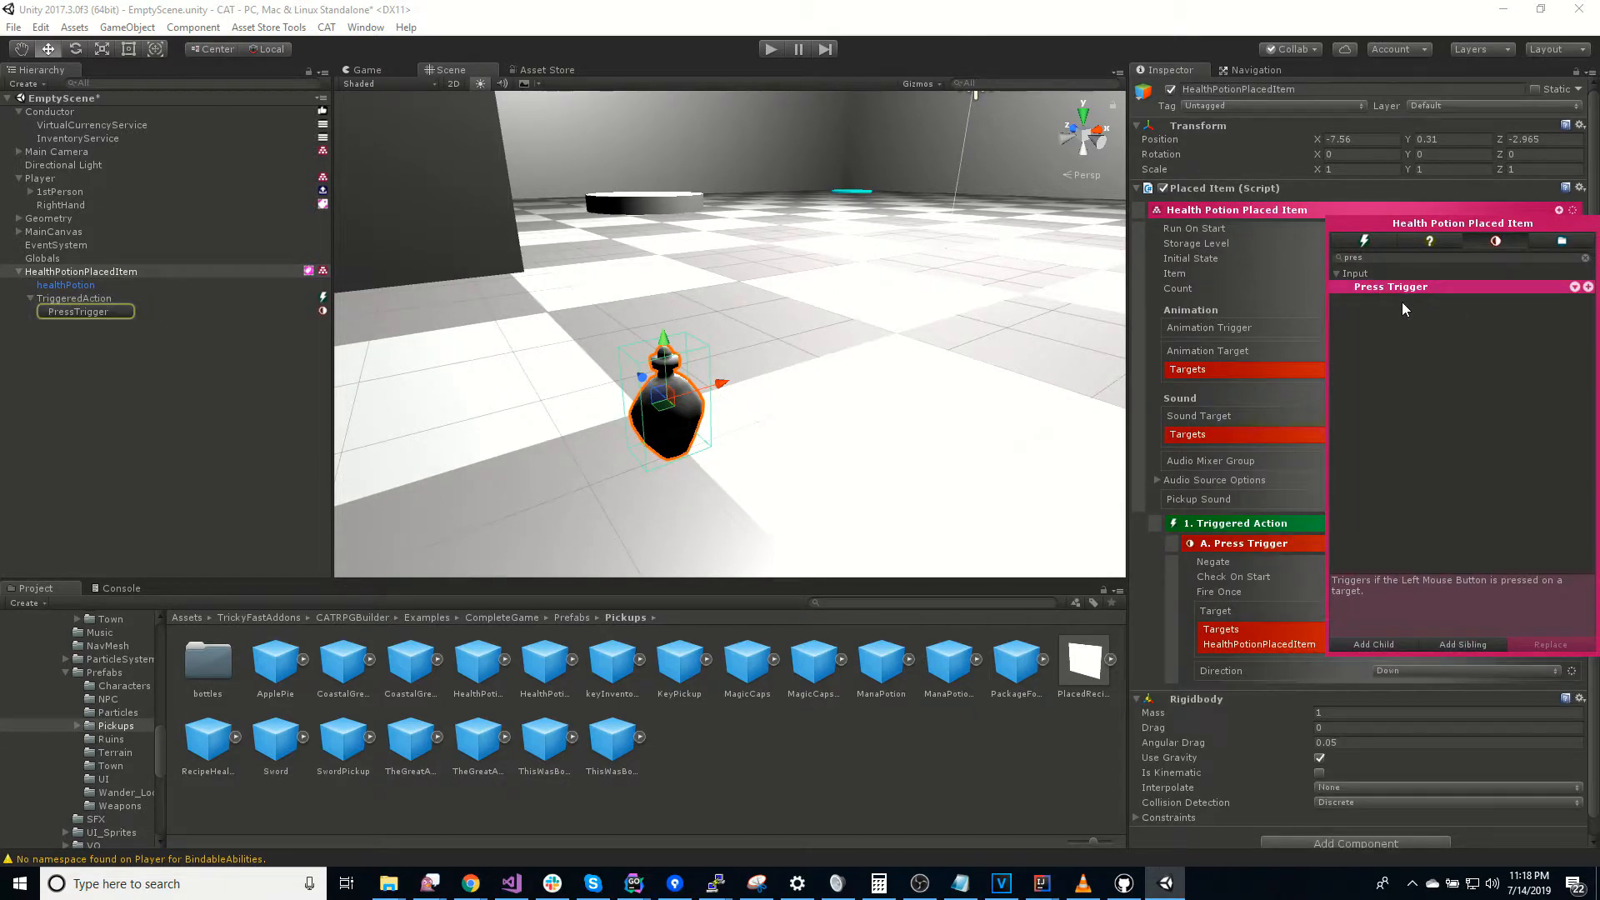
pyautogui.click(1388, 261)
pyautogui.write('pick')
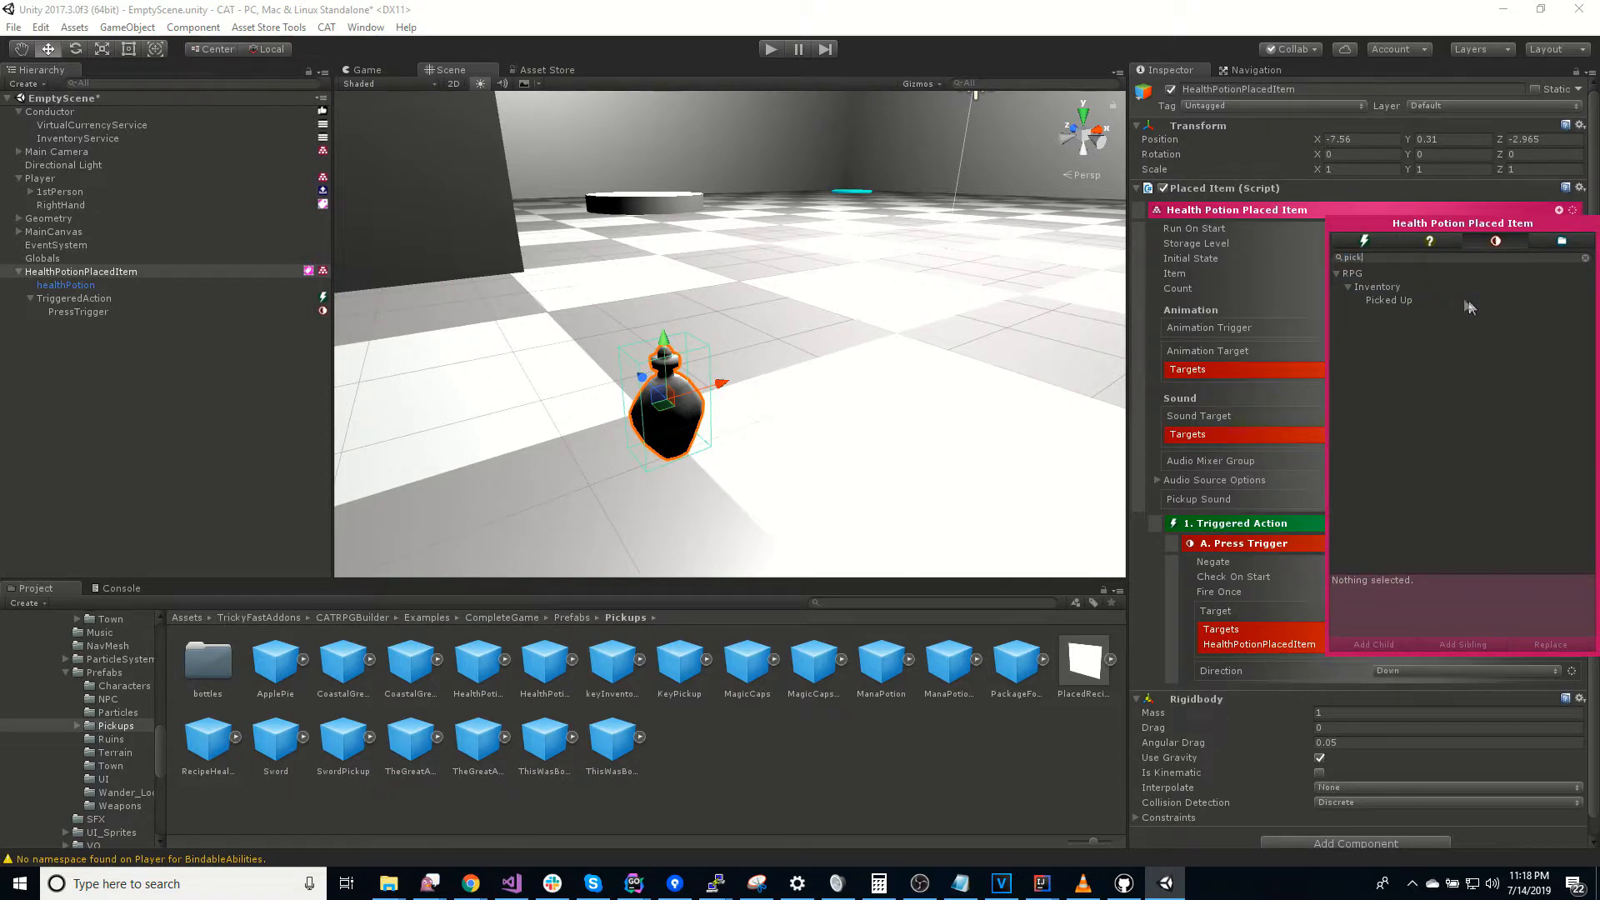
pyautogui.doubleClick(1417, 301)
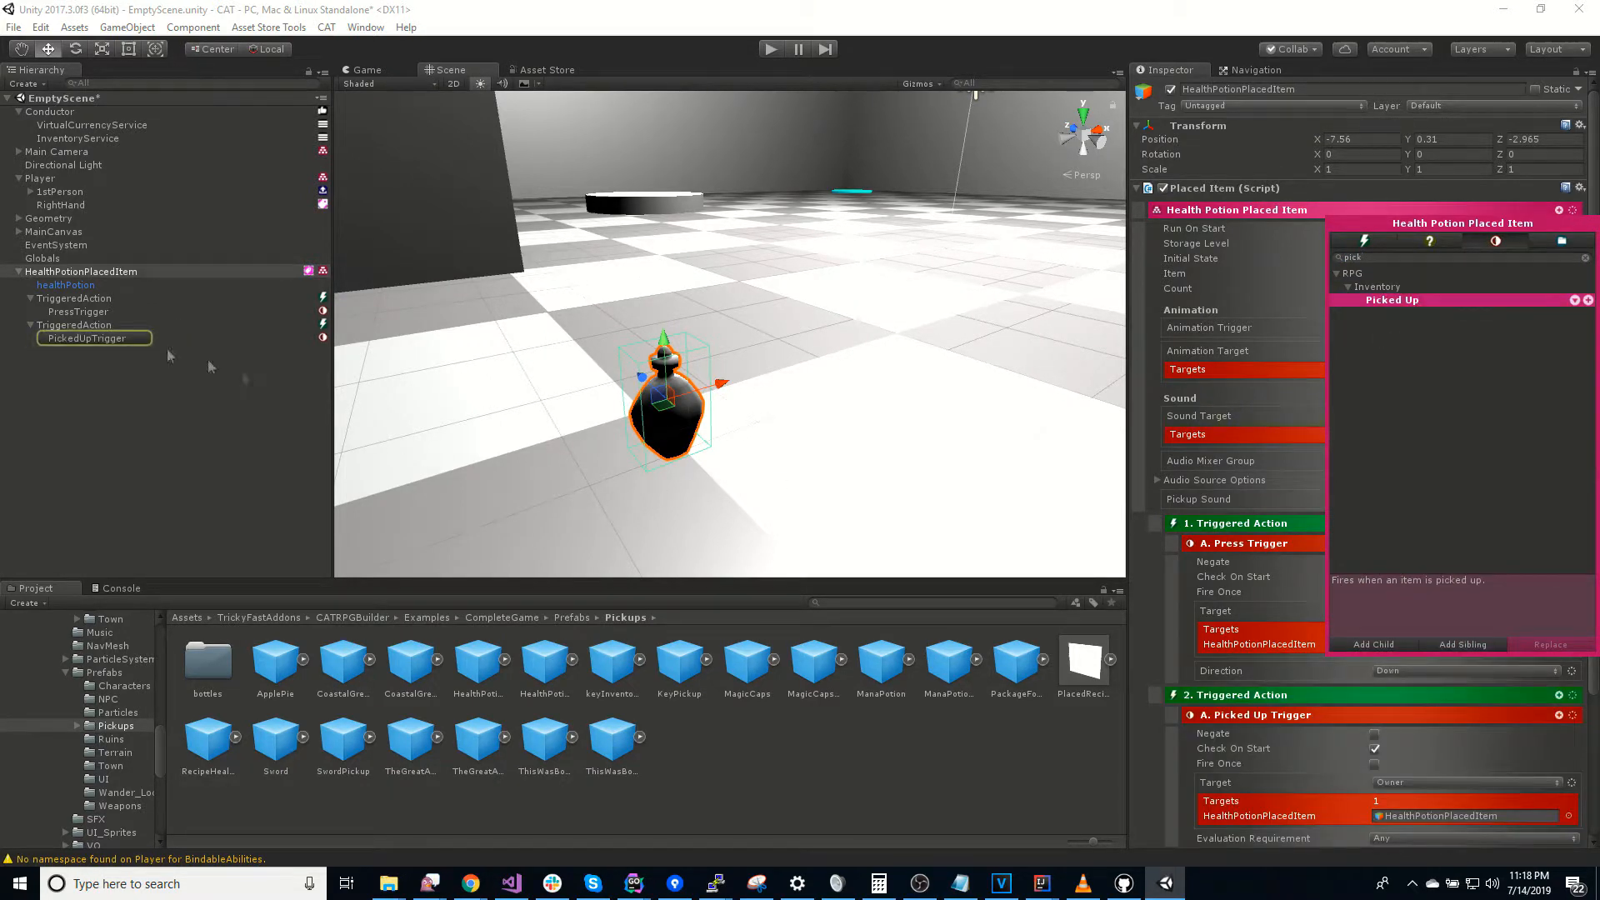
# Step: Add a Pick Up Item action to the Press Trigger's triggered action, target the Player, and check the RightHand equip slot
pyautogui.click(75, 299)
pyautogui.click(83, 312)
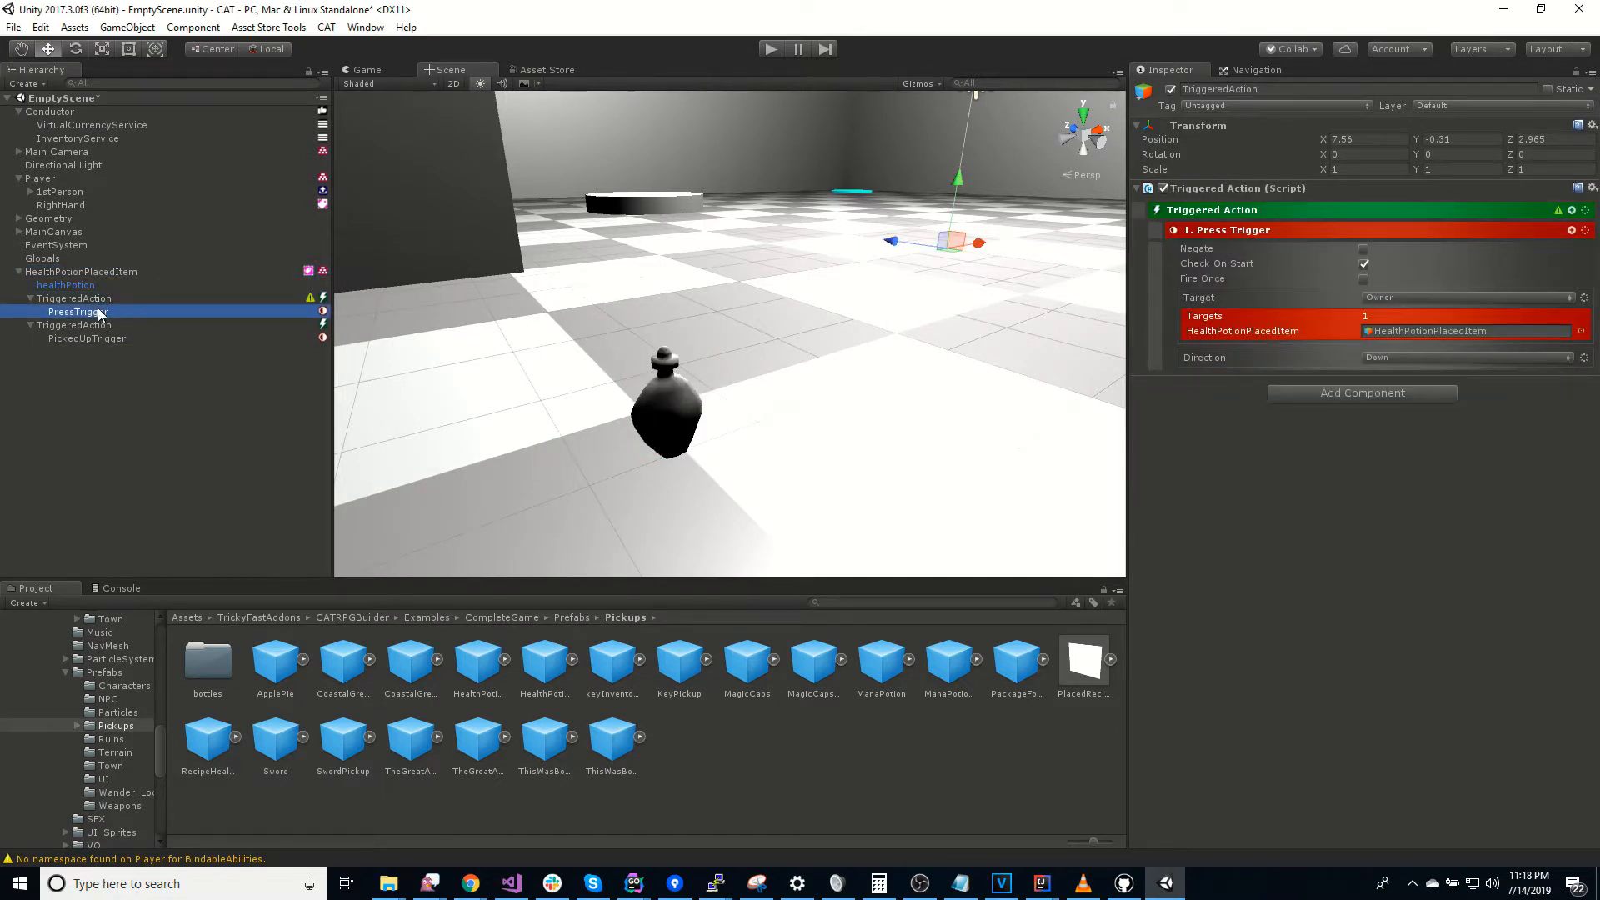
pyautogui.click(101, 298)
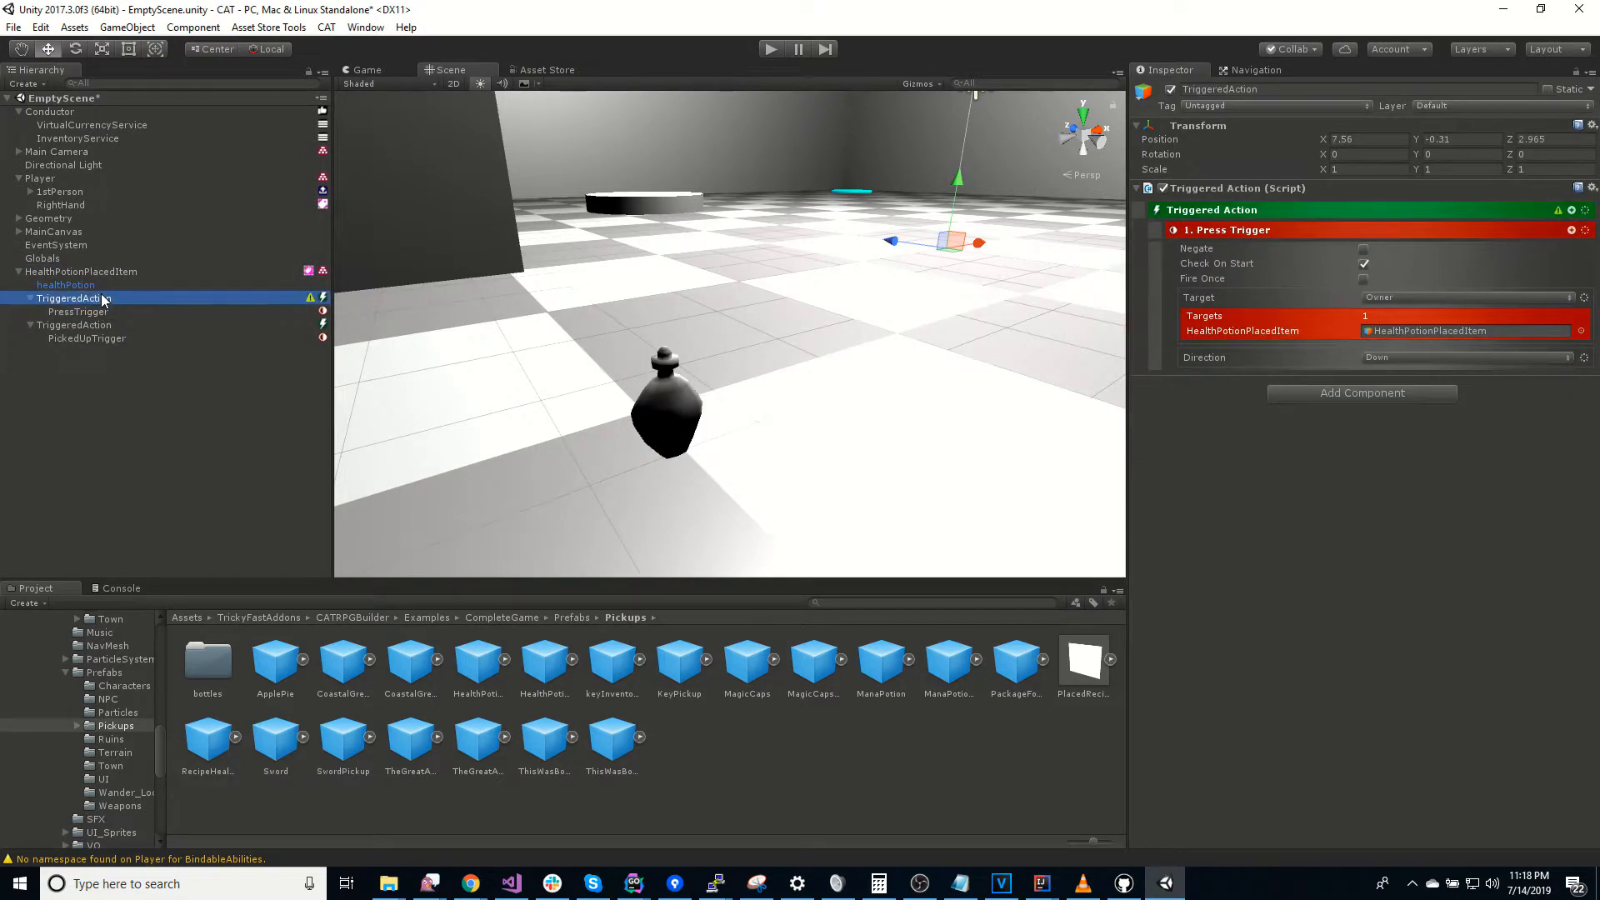
pyautogui.click(1572, 211)
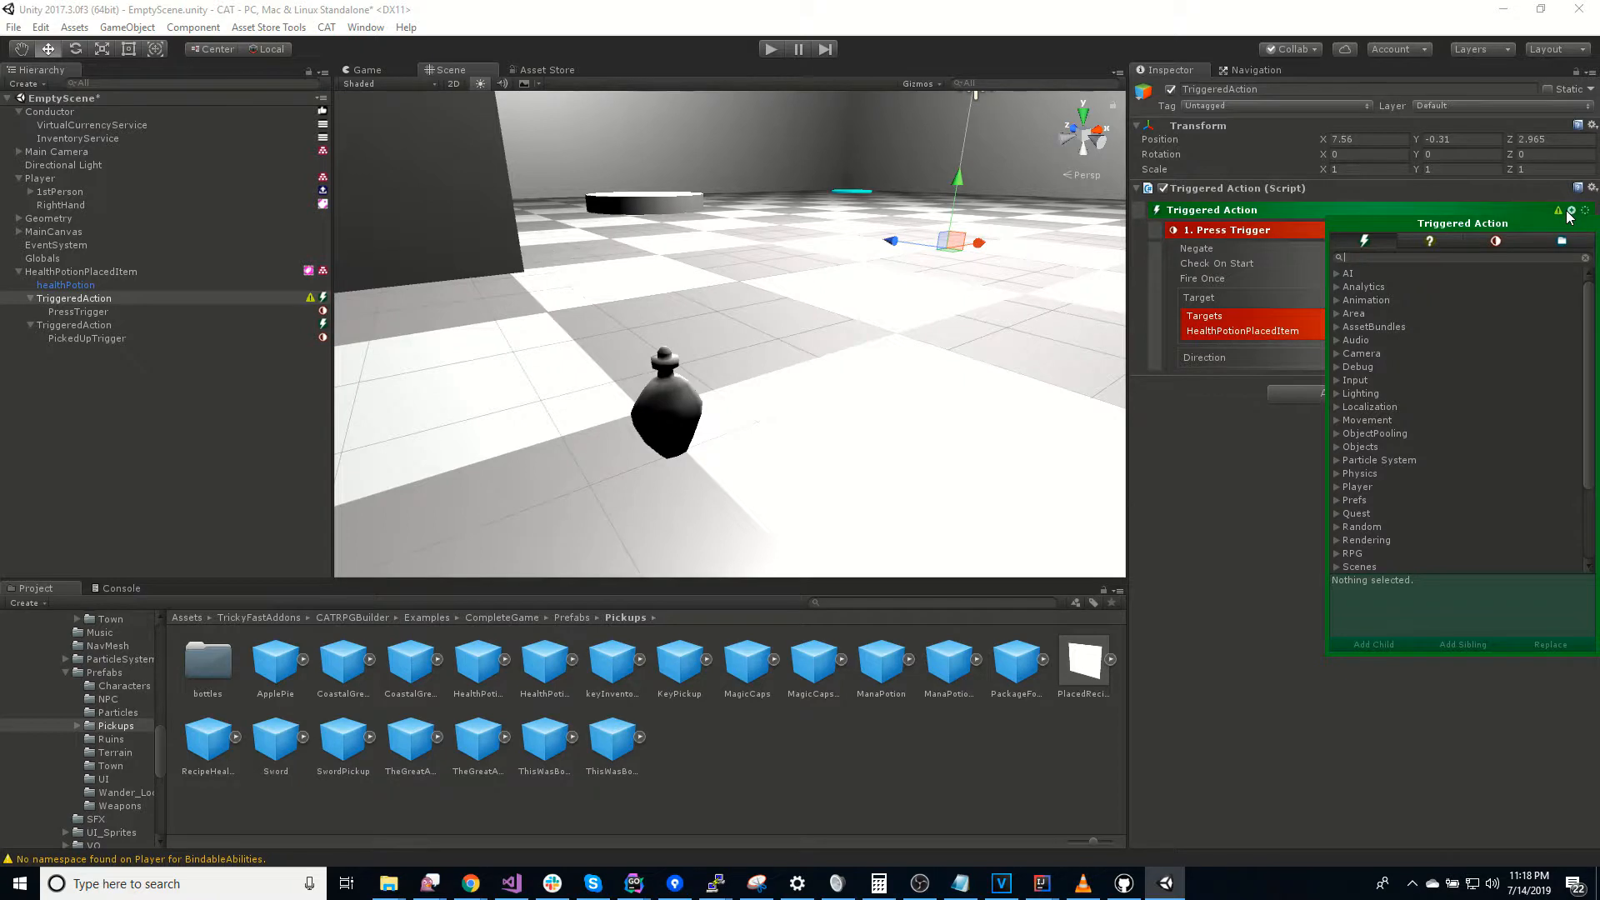
pyautogui.write('pick')
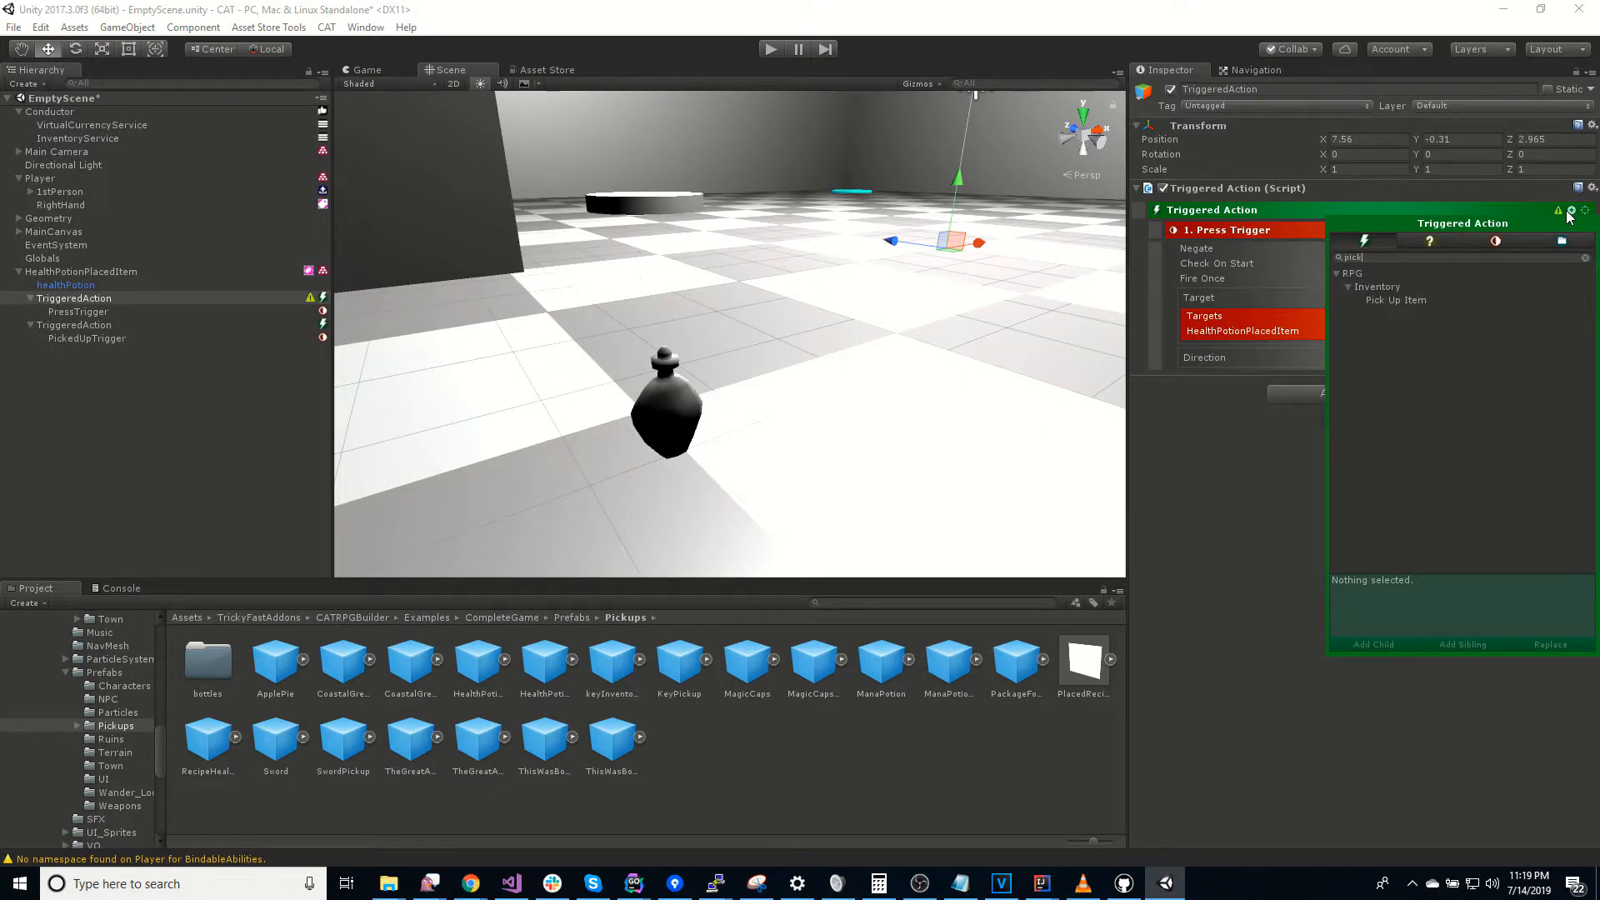
pyautogui.doubleClick(1387, 302)
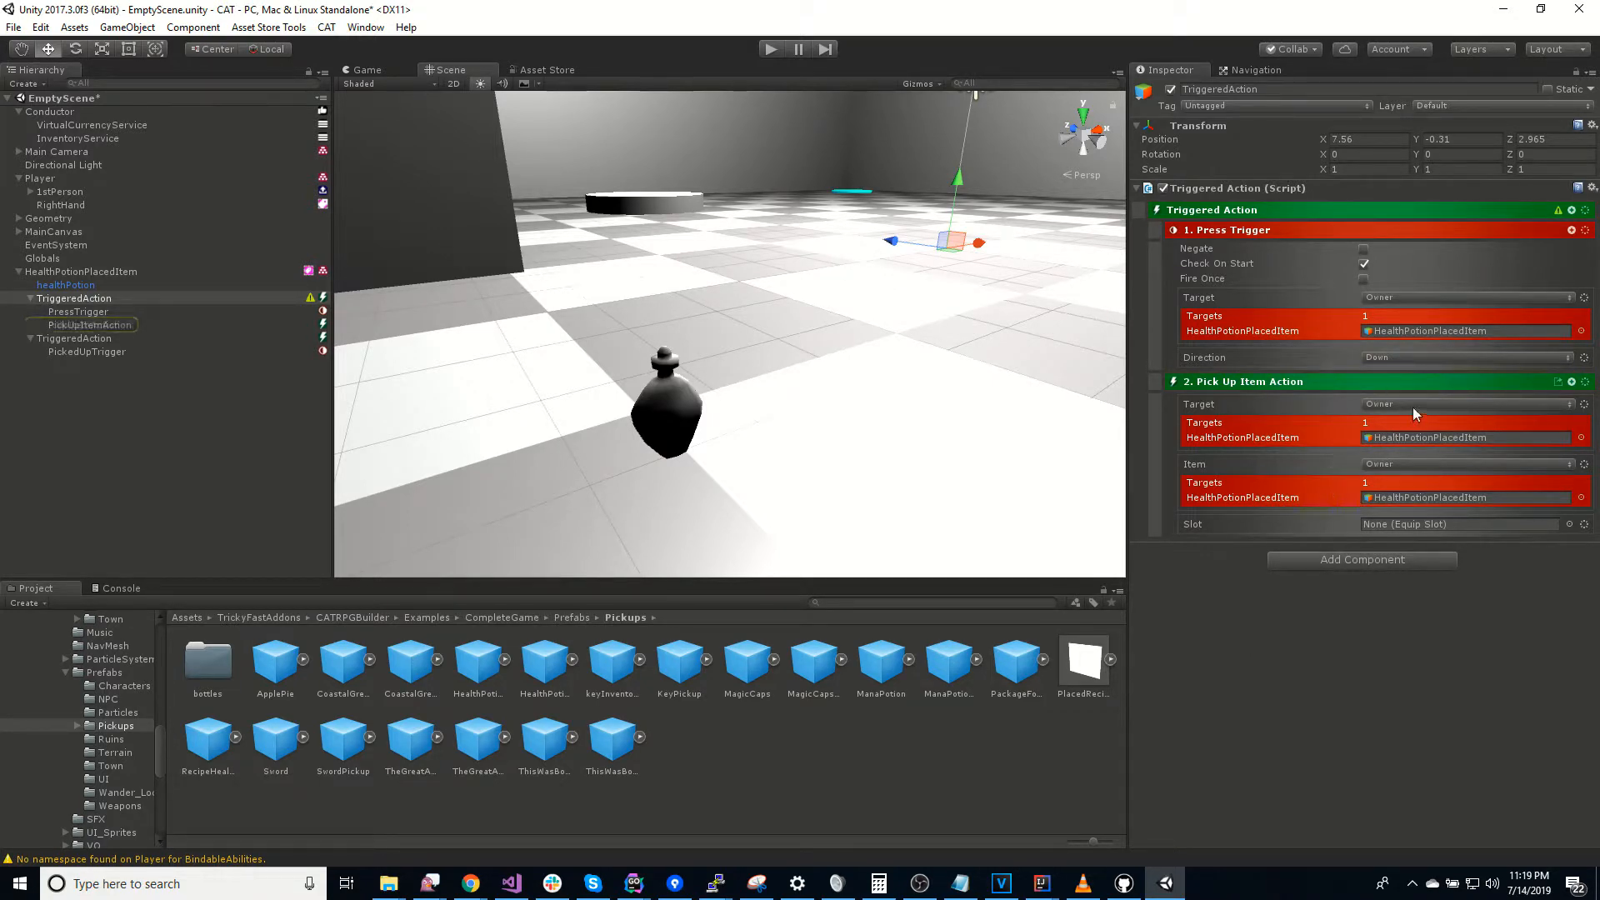
pyautogui.click(1415, 407)
pyautogui.click(1421, 438)
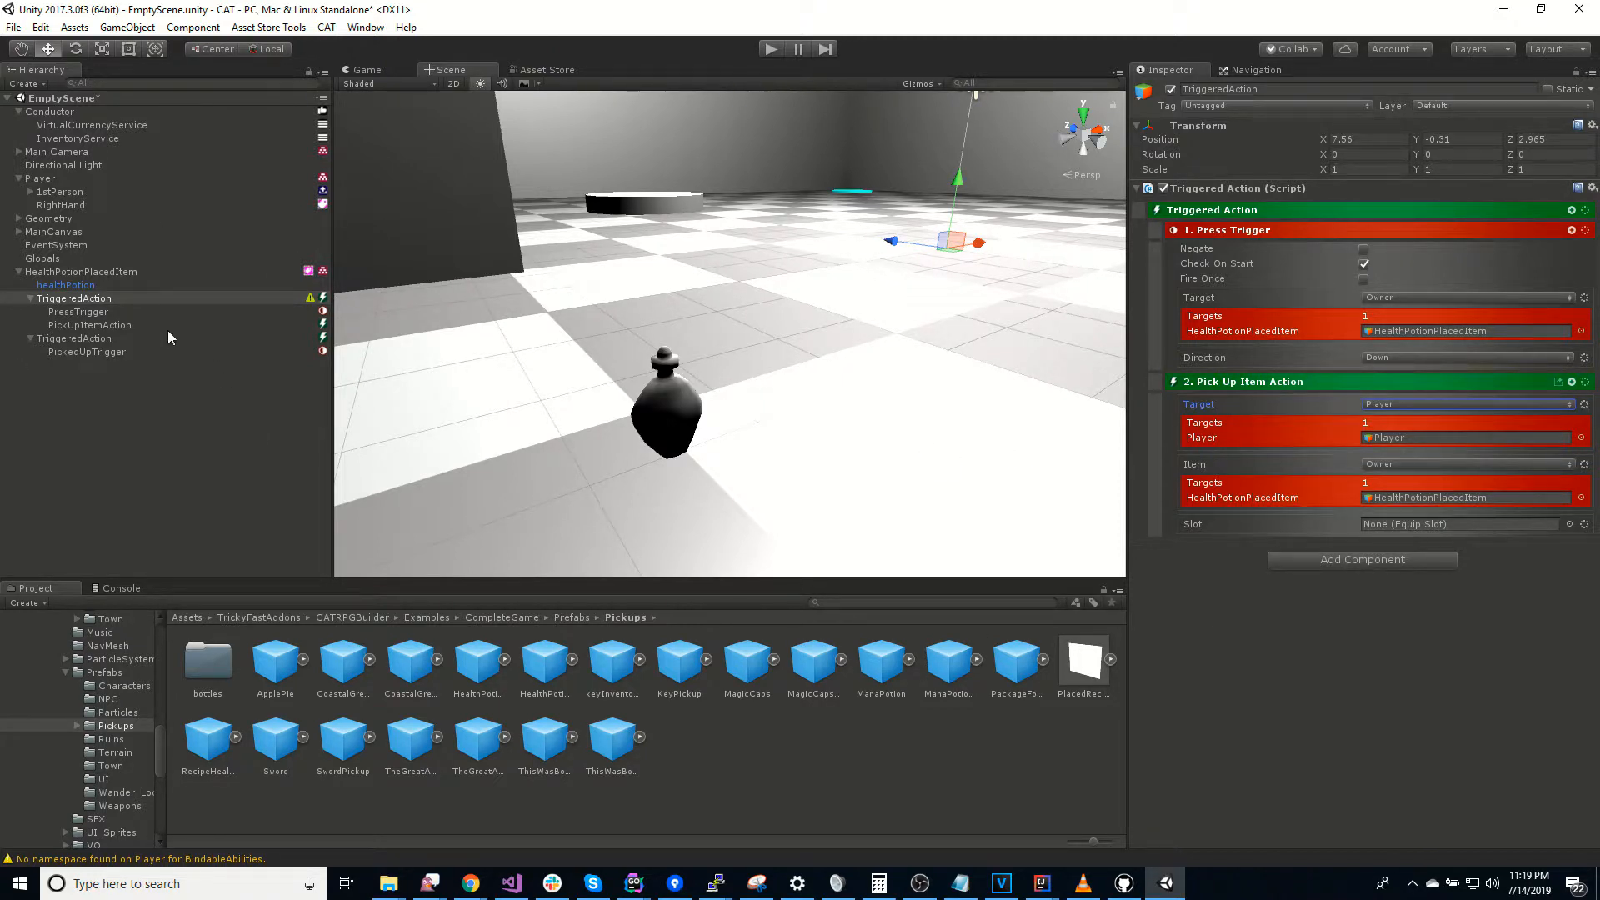
pyautogui.click(61, 205)
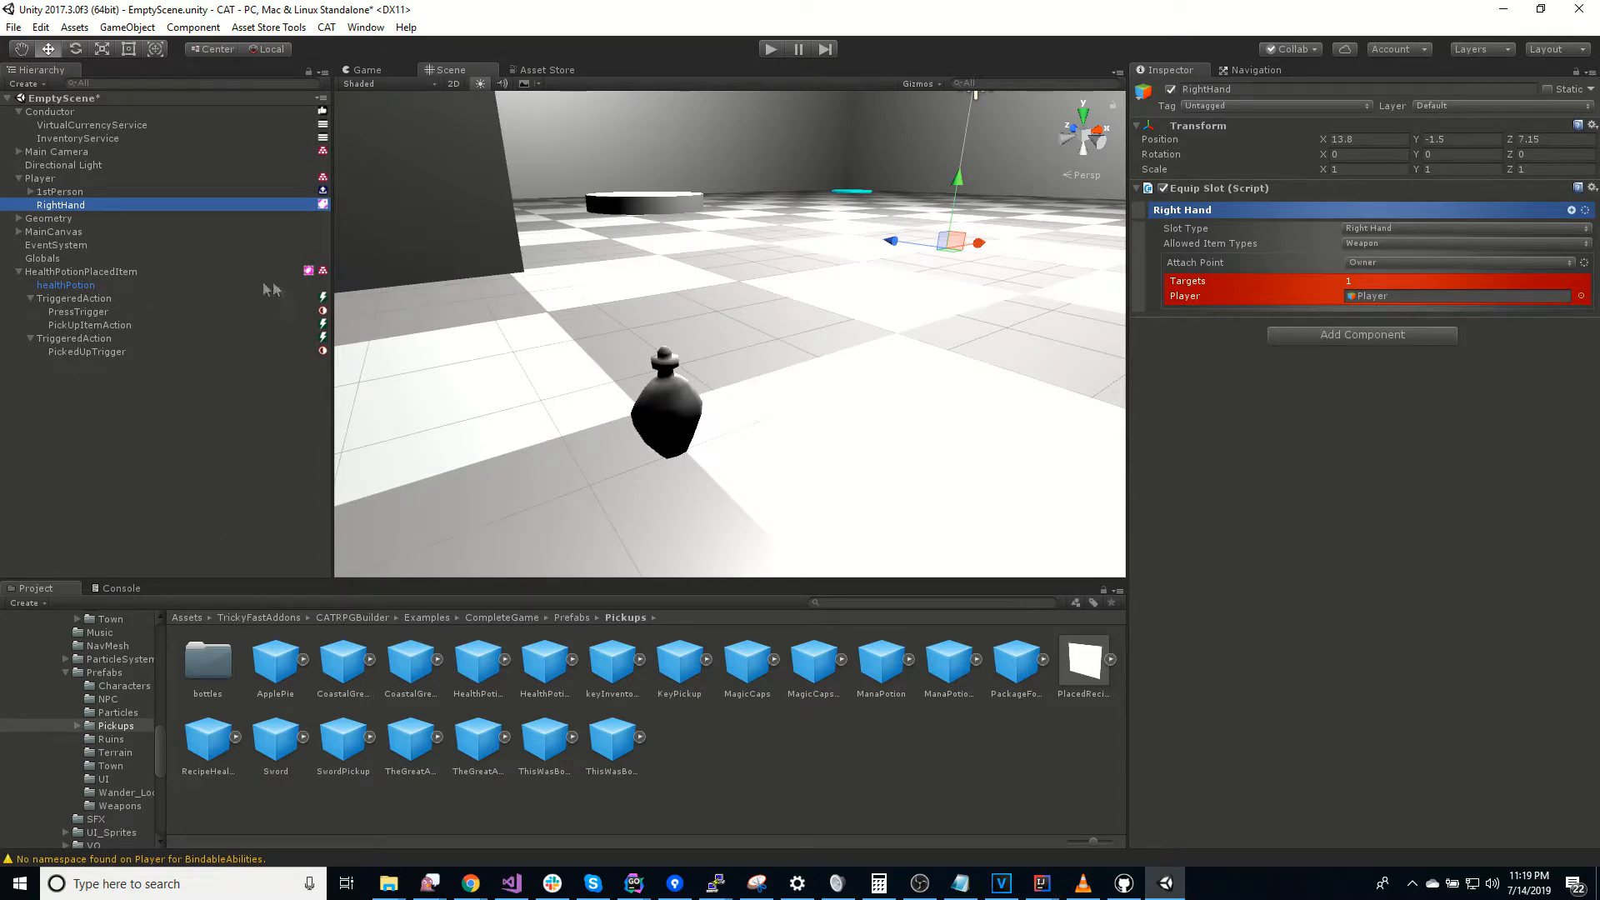
# Step: Add a Destroy Object action to the triggered action that contains the Picked Up Trigger
pyautogui.click(116, 352)
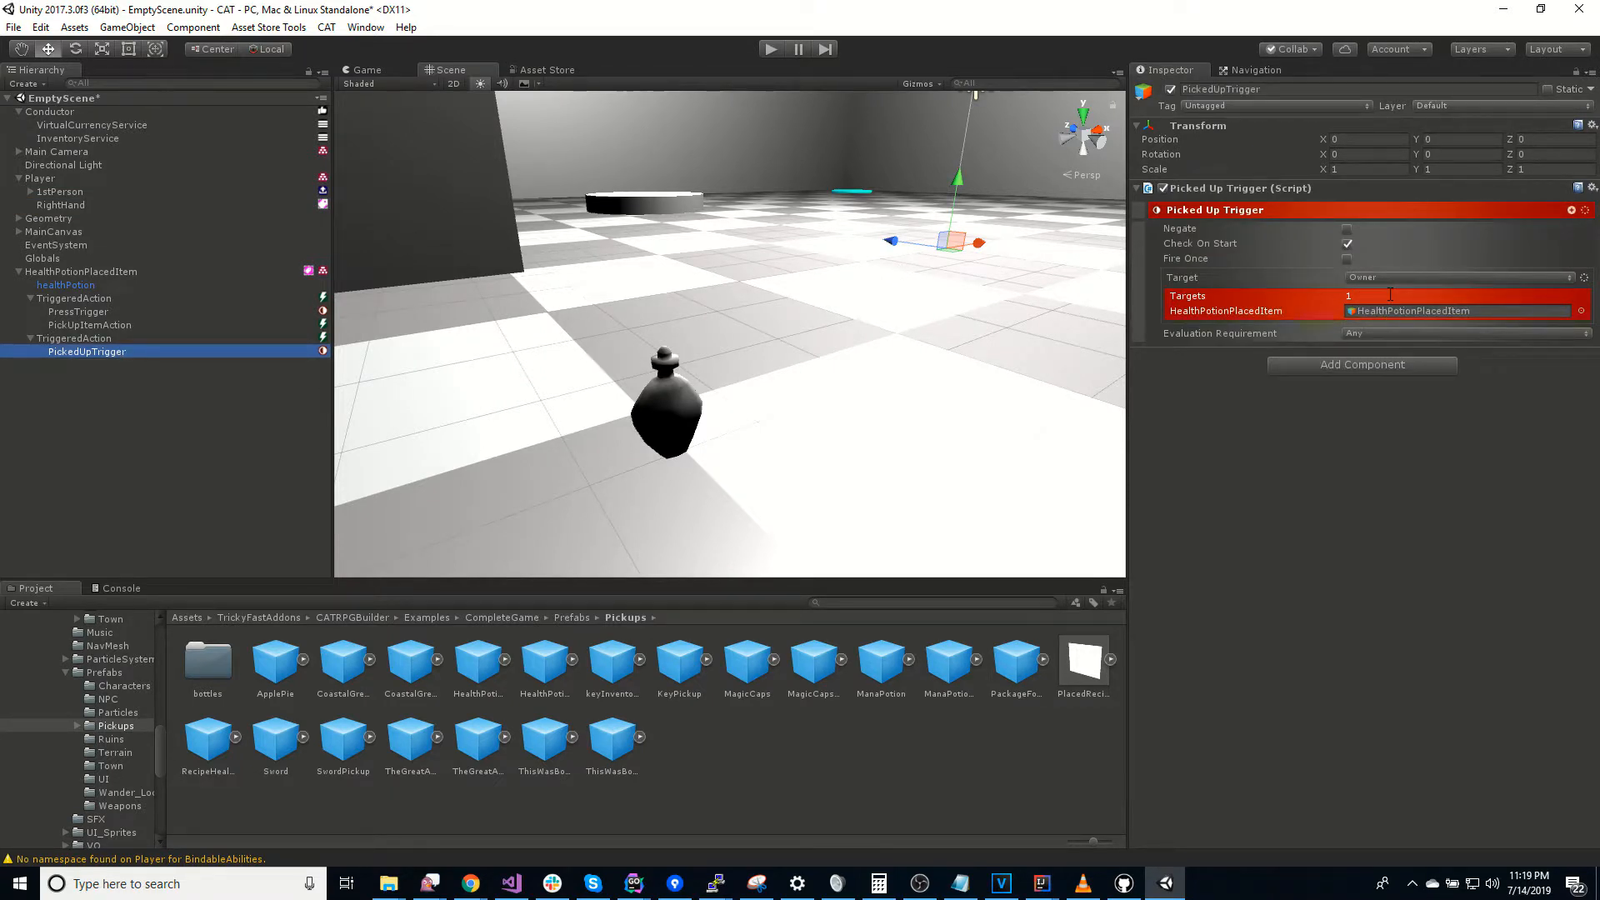
pyautogui.click(107, 340)
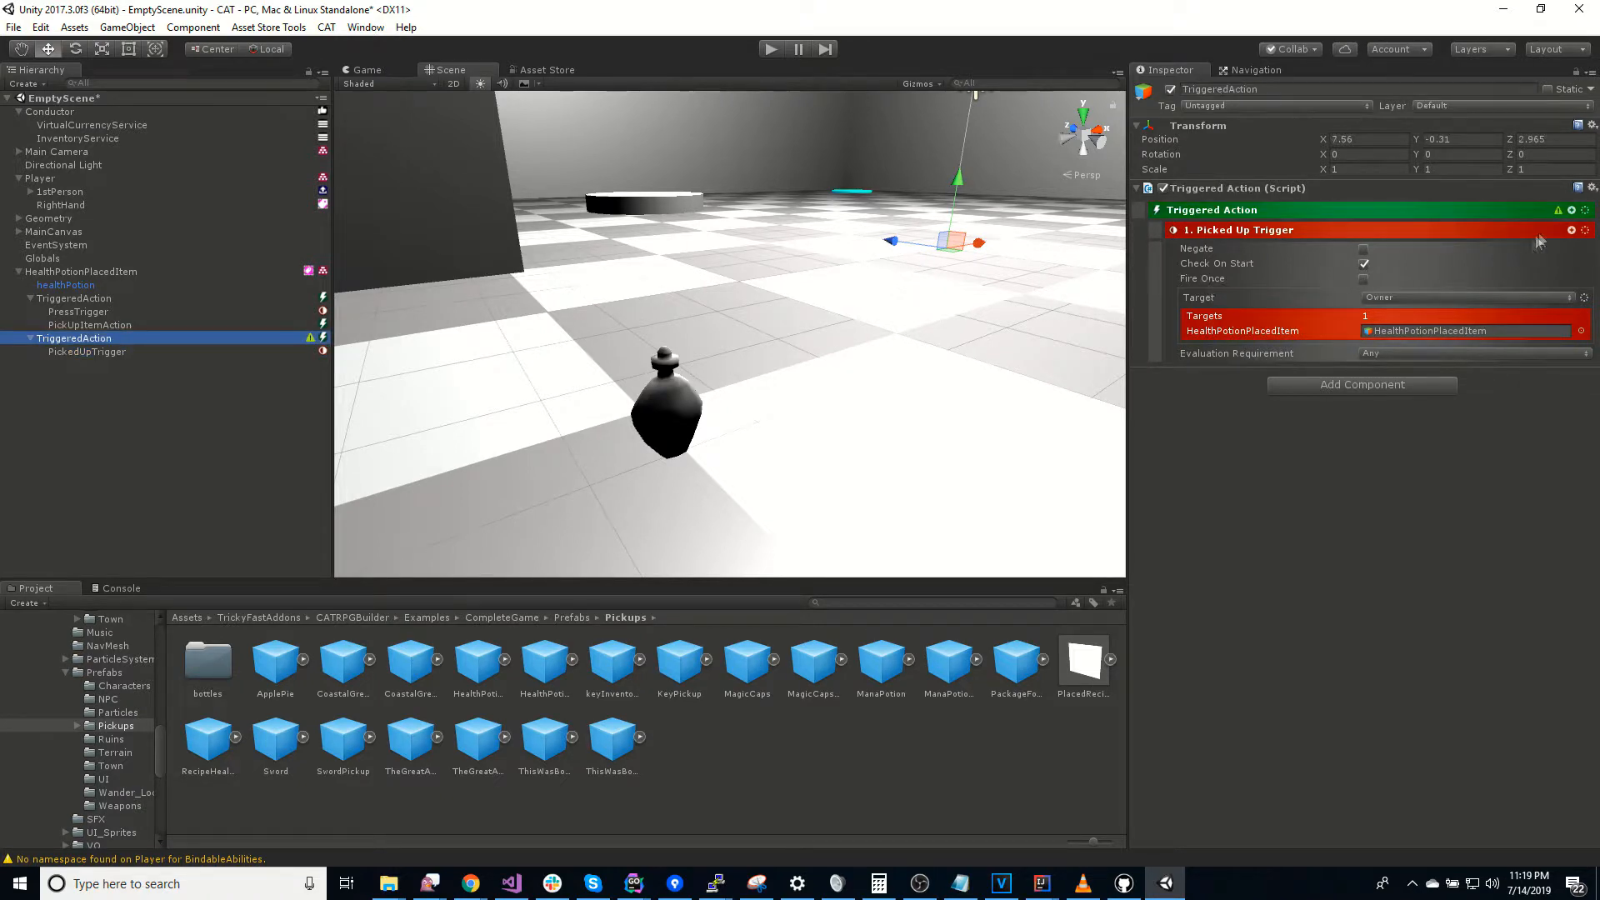
pyautogui.click(1572, 211)
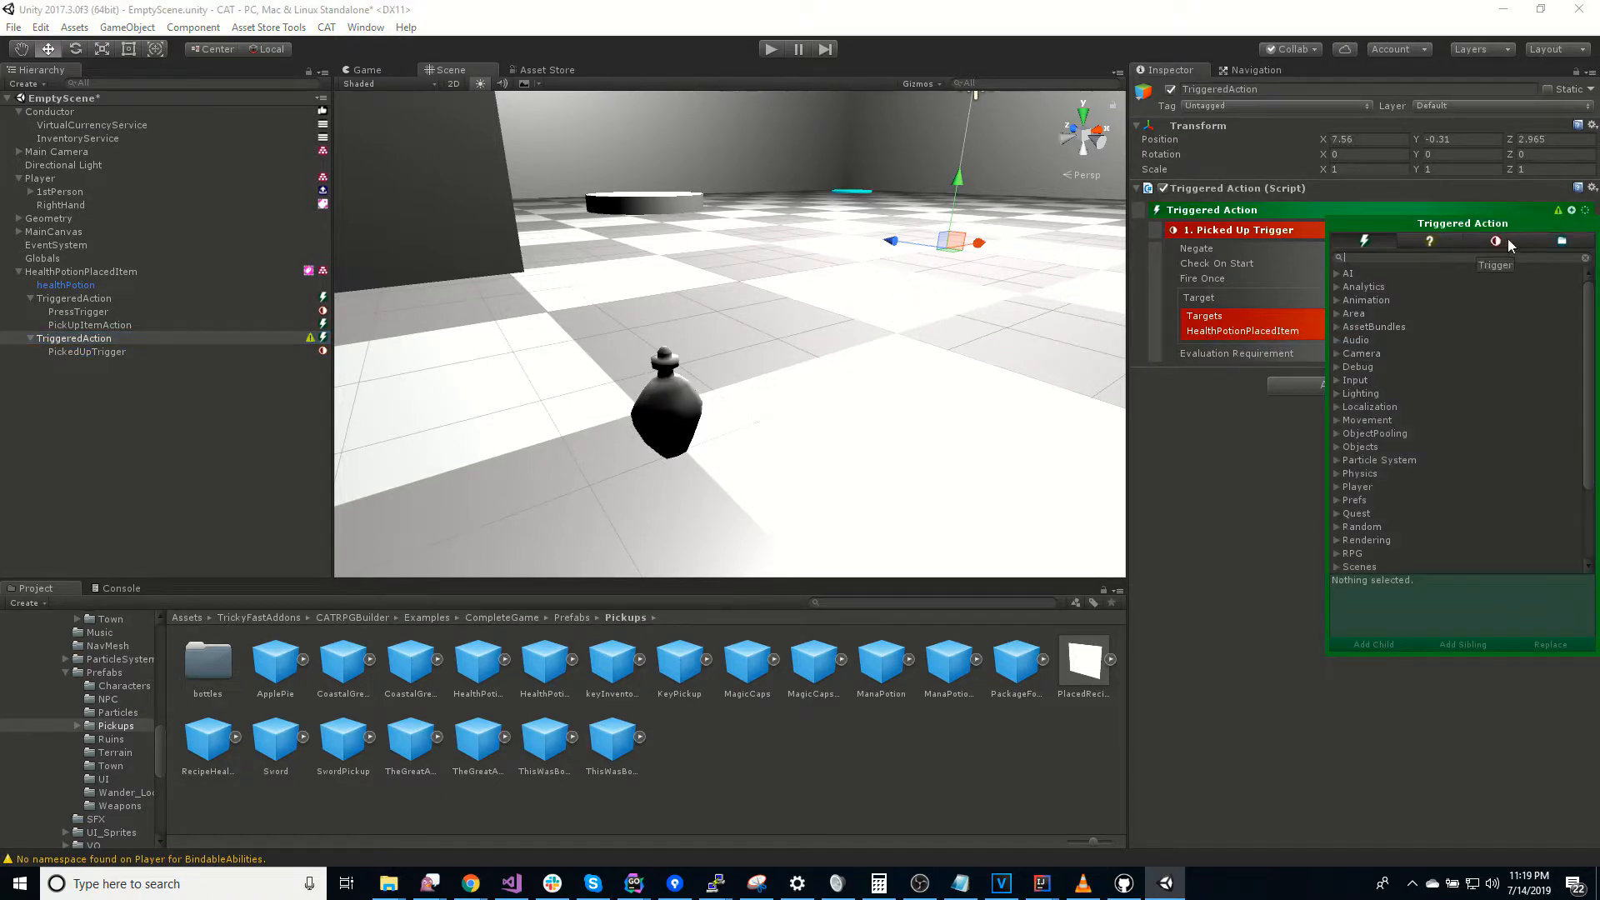
pyautogui.write('dest')
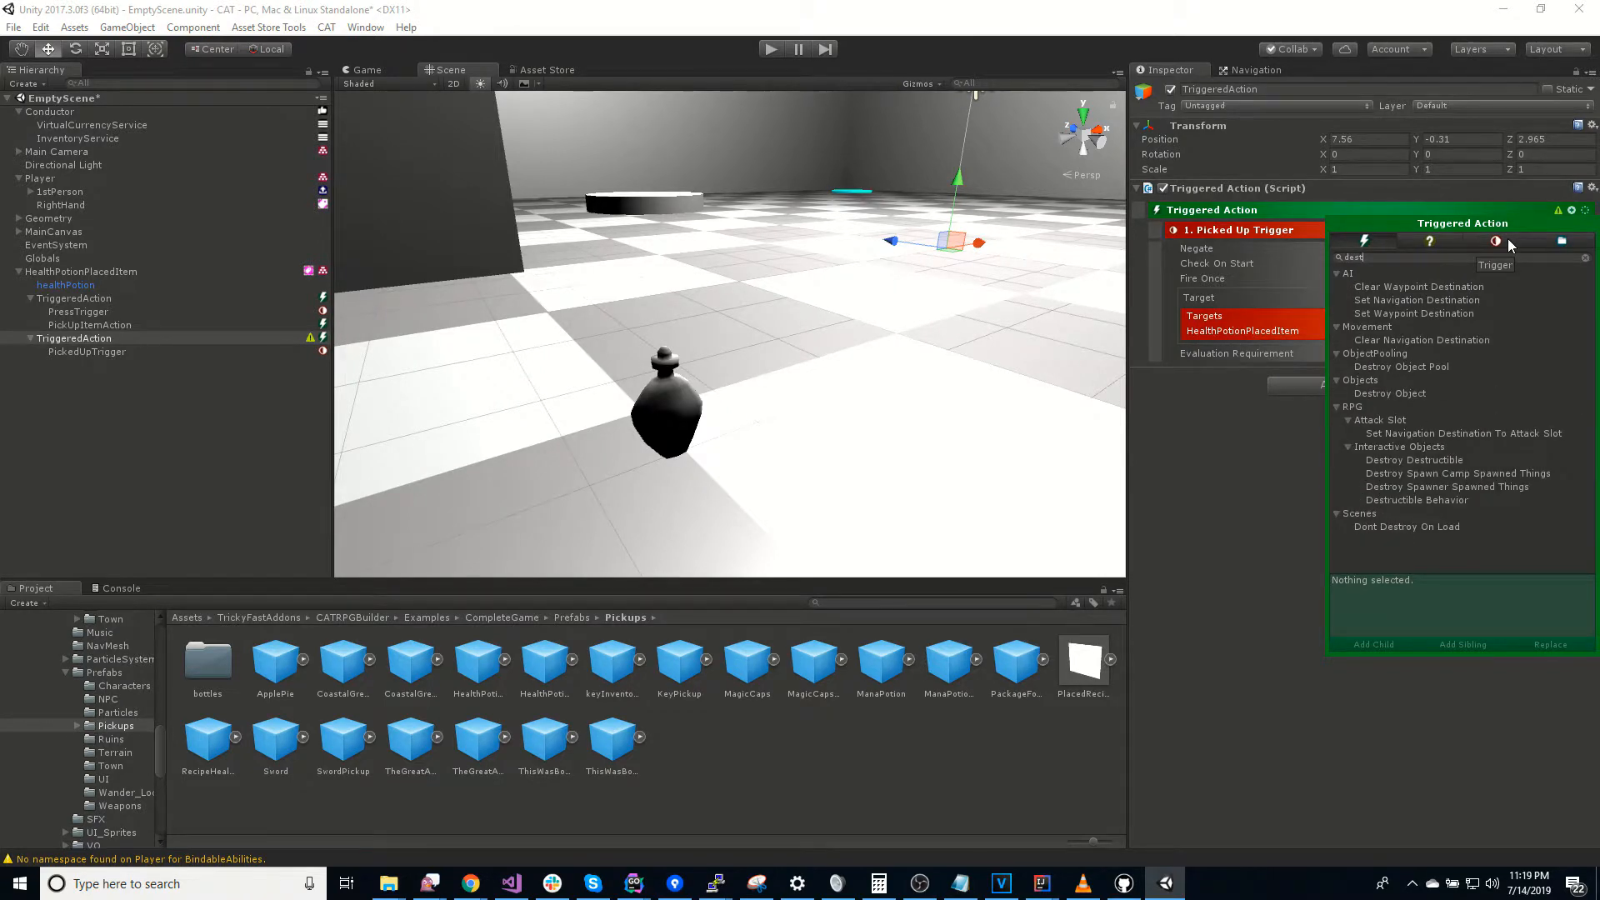
pyautogui.doubleClick(1408, 393)
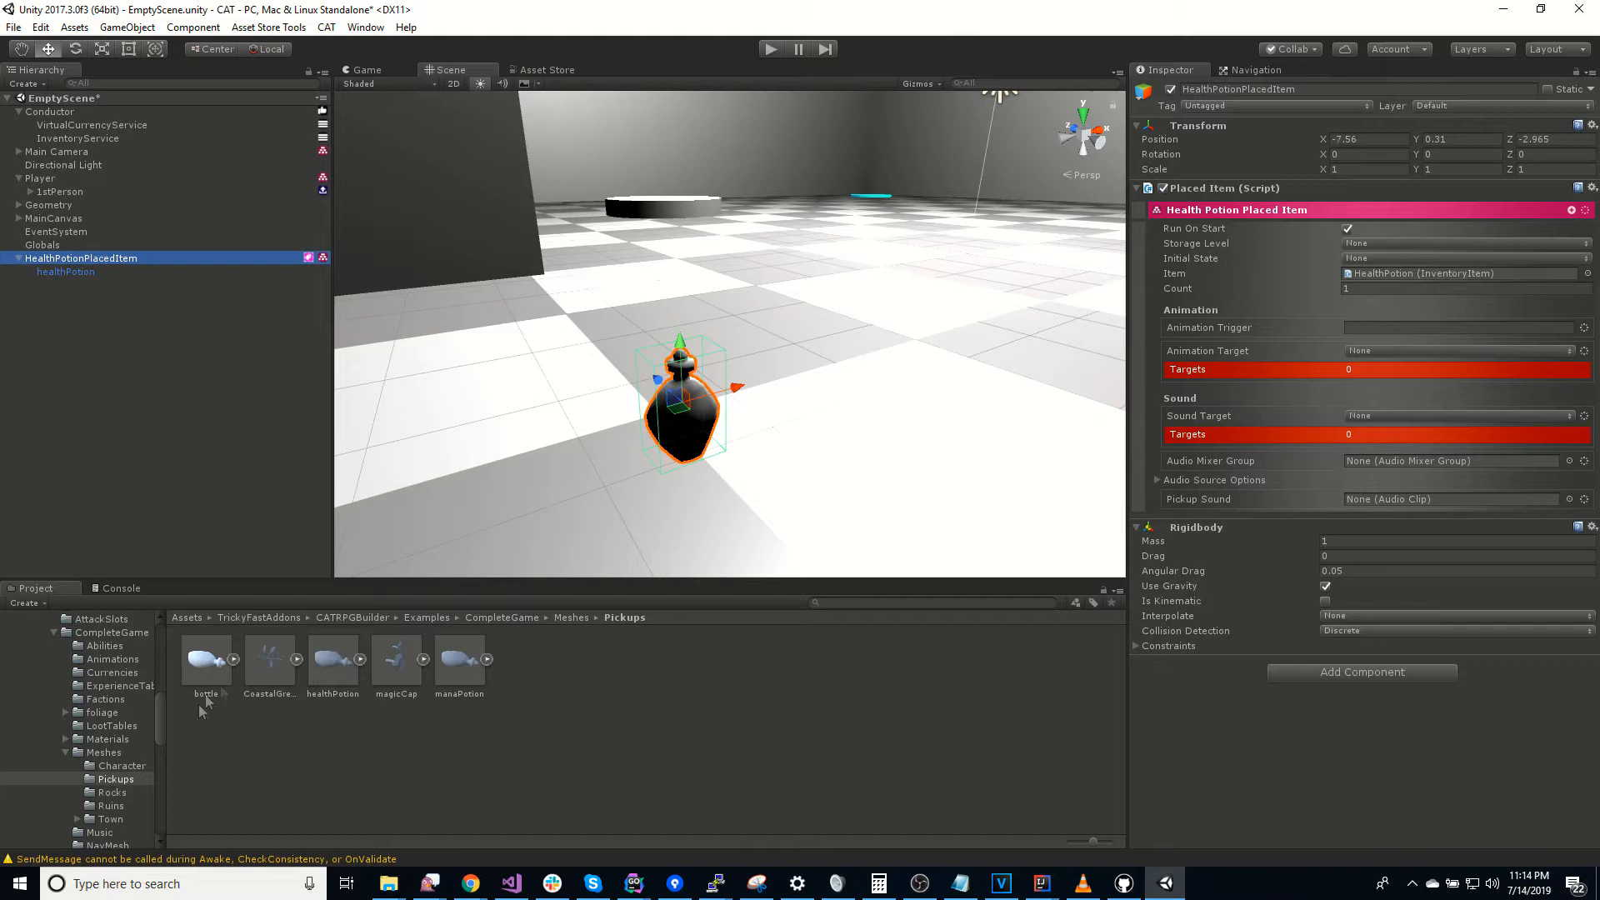
# Step: Set InventoryService's Available Items size to 1 and assign the HealthPotion prefab from Tests/Video as Element 0
pyautogui.scroll(6, 140, 729)
pyautogui.scroll(-2, 133, 771)
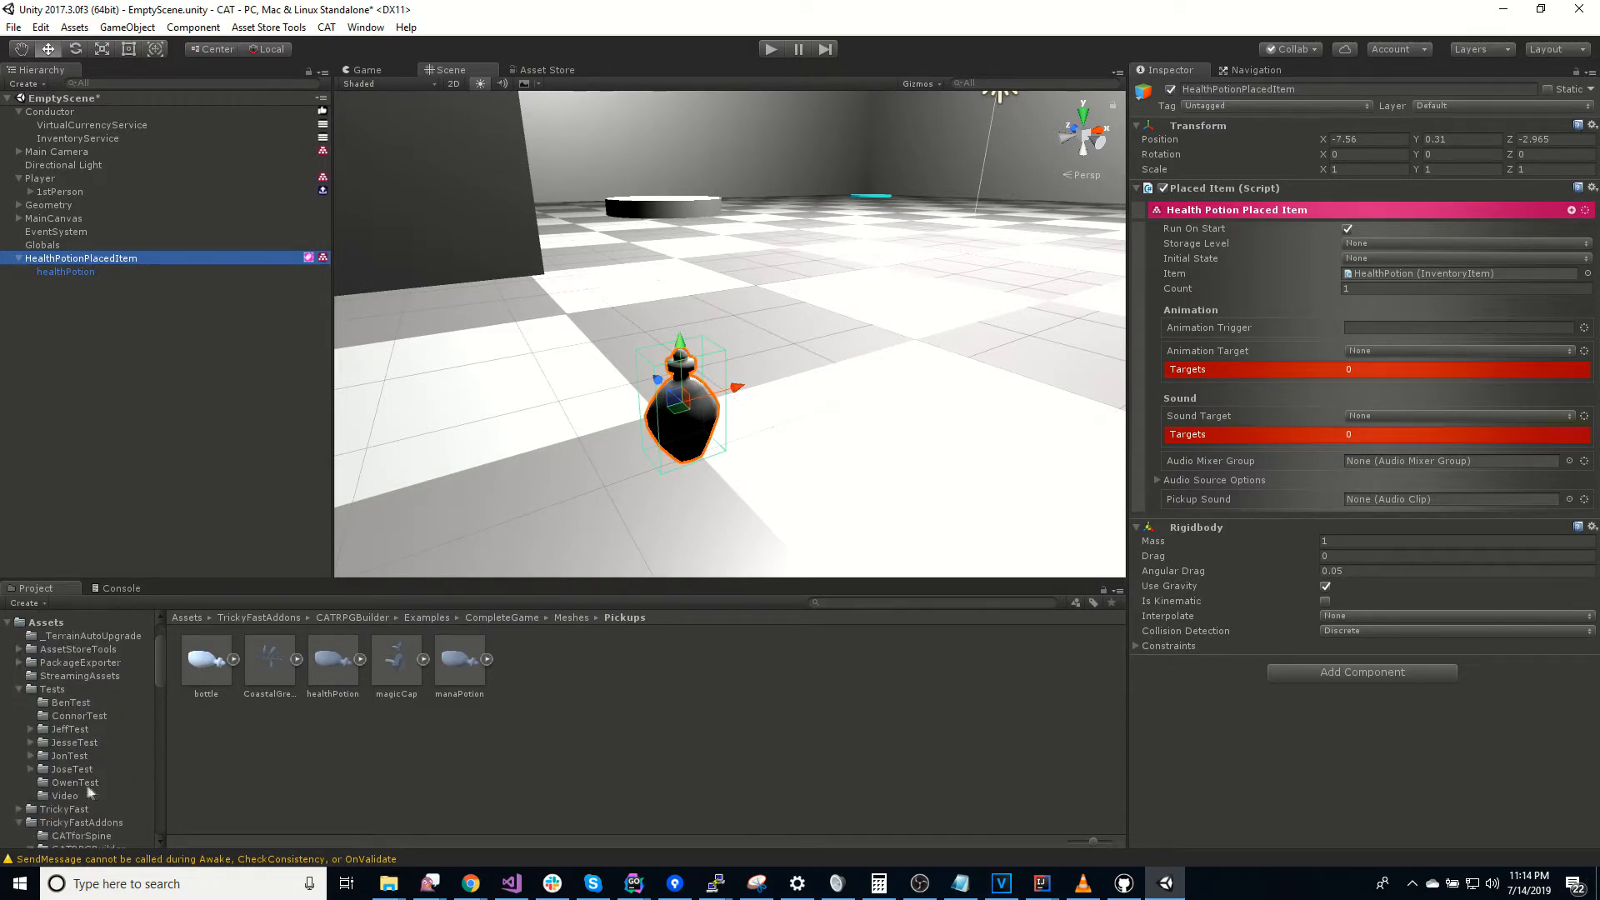
pyautogui.click(76, 797)
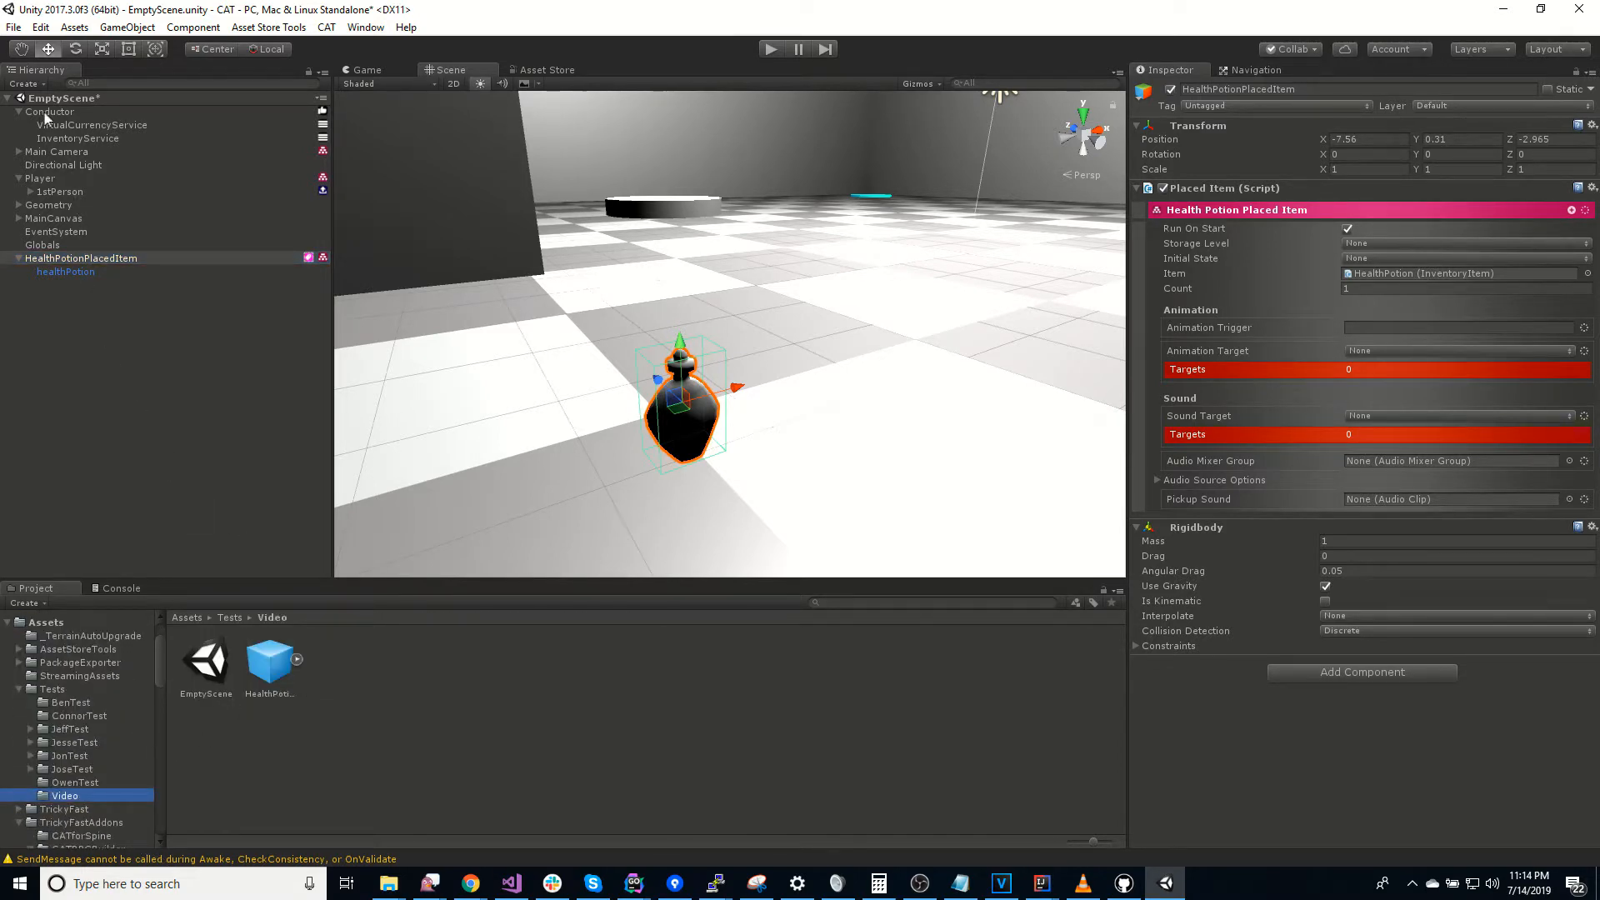
pyautogui.click(70, 137)
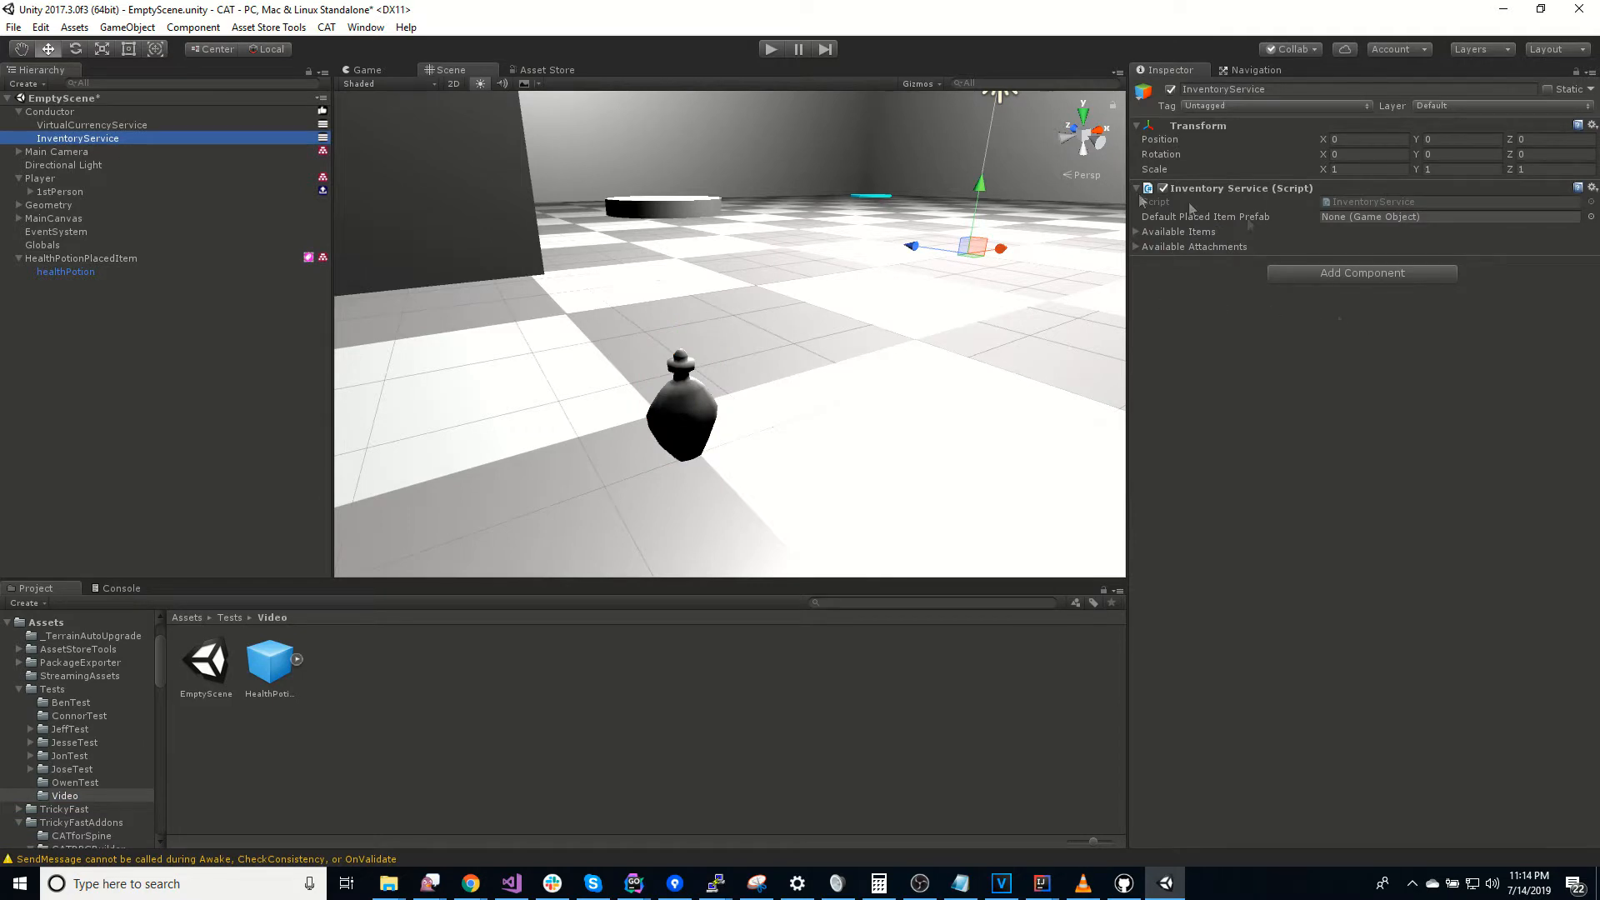
pyautogui.click(1135, 232)
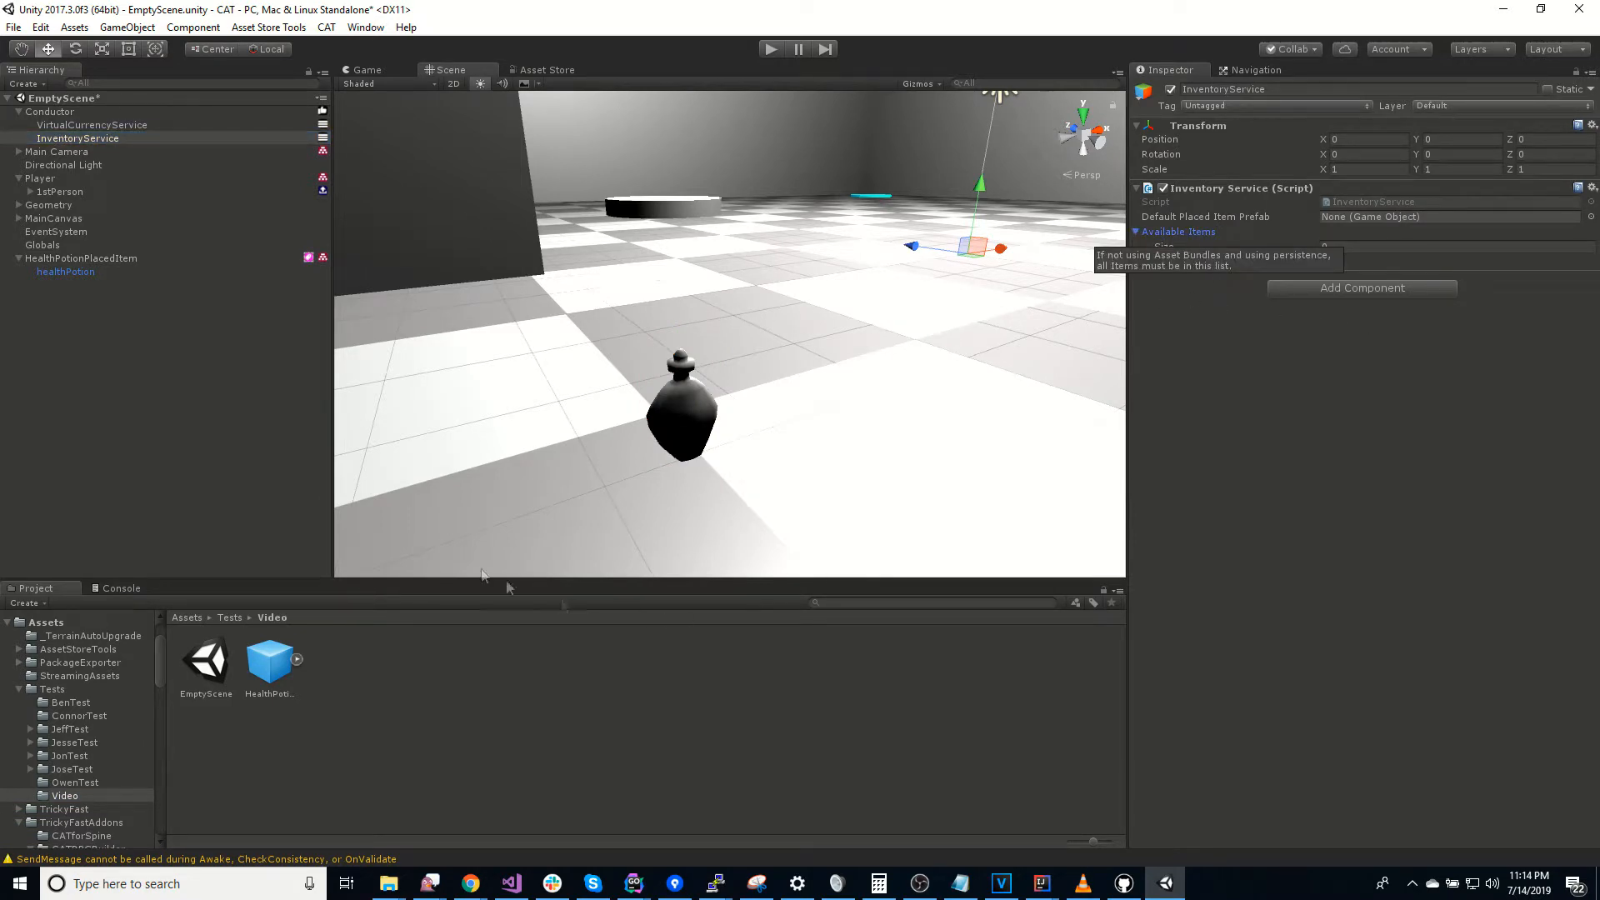
pyautogui.click(1347, 248)
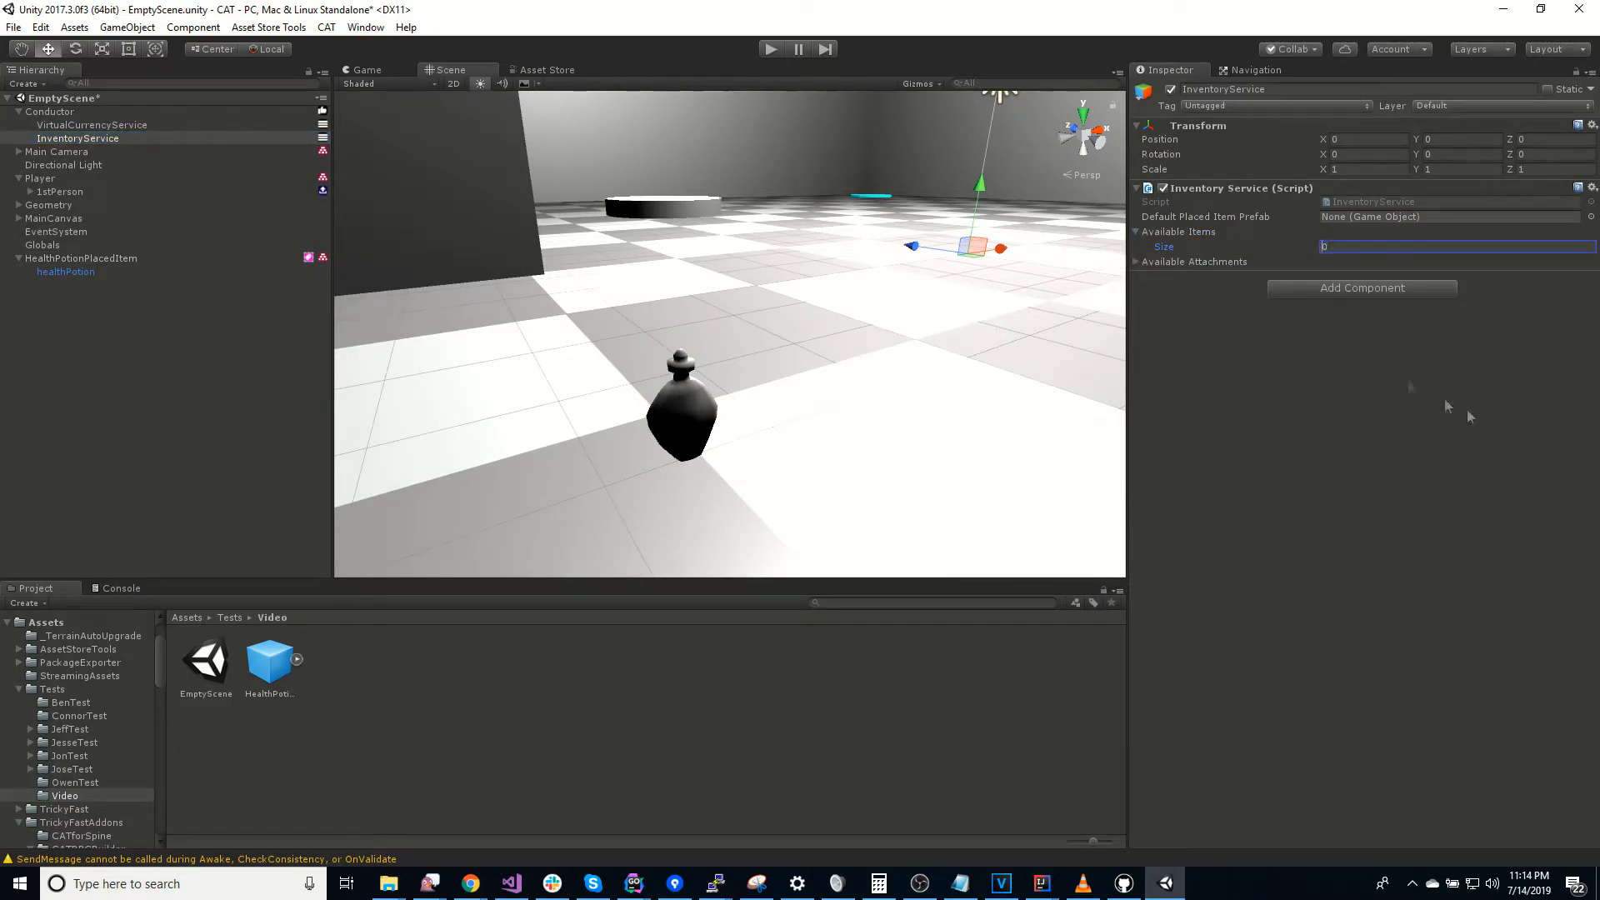
pyautogui.write('1')
pyautogui.press('Return')
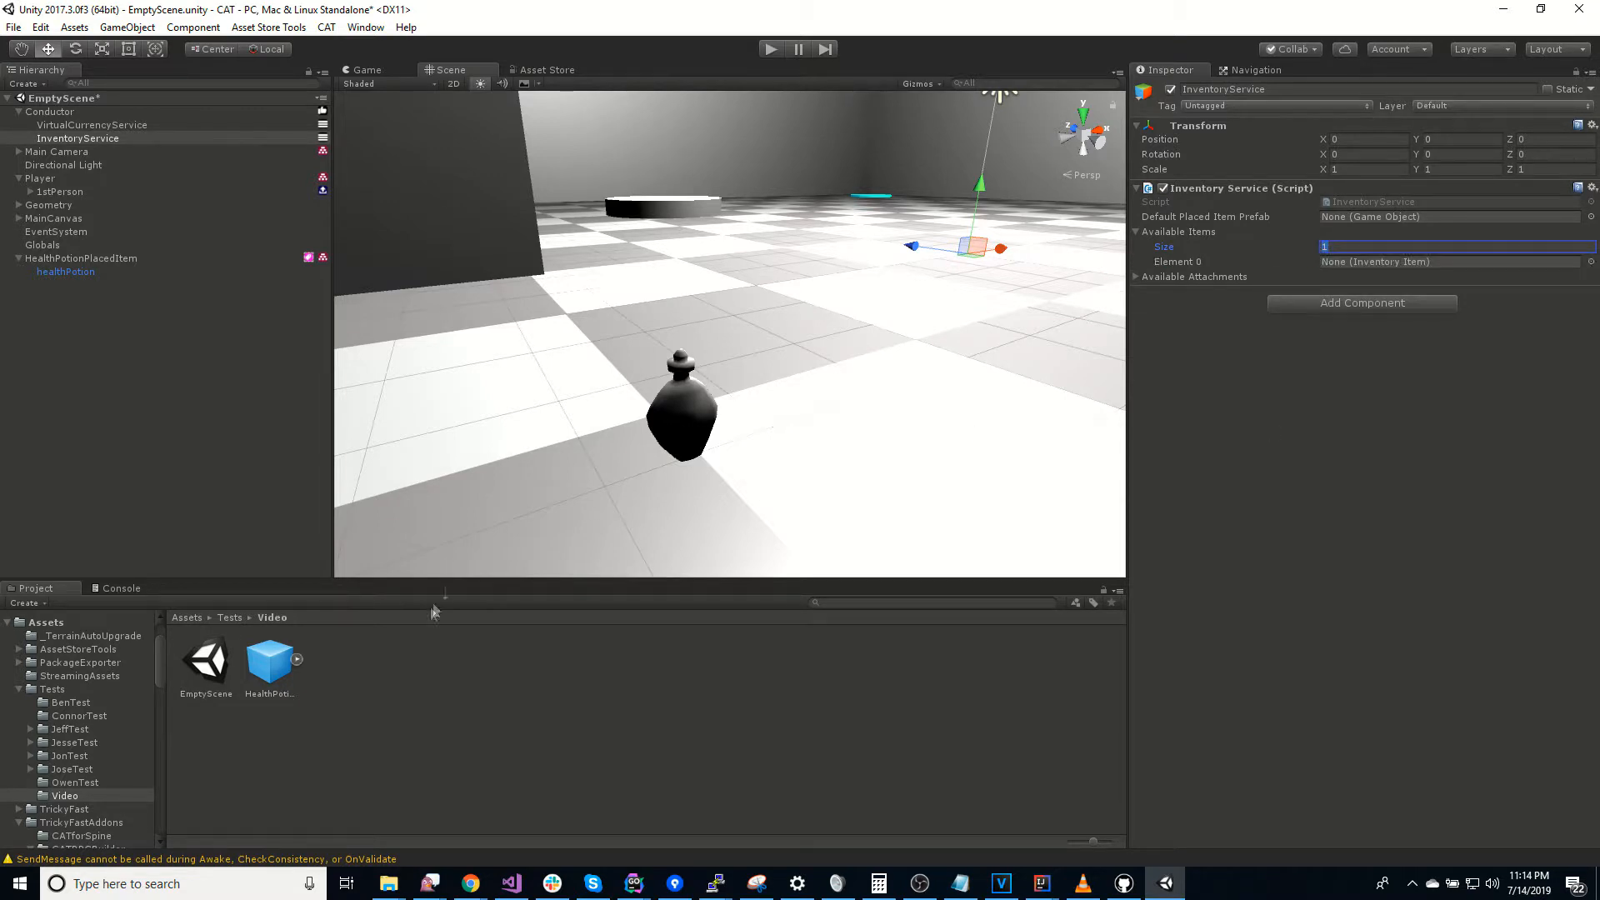
pyautogui.moveTo(269, 662)
pyautogui.mouseDown()
pyautogui.moveTo(1384, 262)
pyautogui.moveTo(1379, 219)
pyautogui.moveTo(1384, 262)
pyautogui.mouseUp()
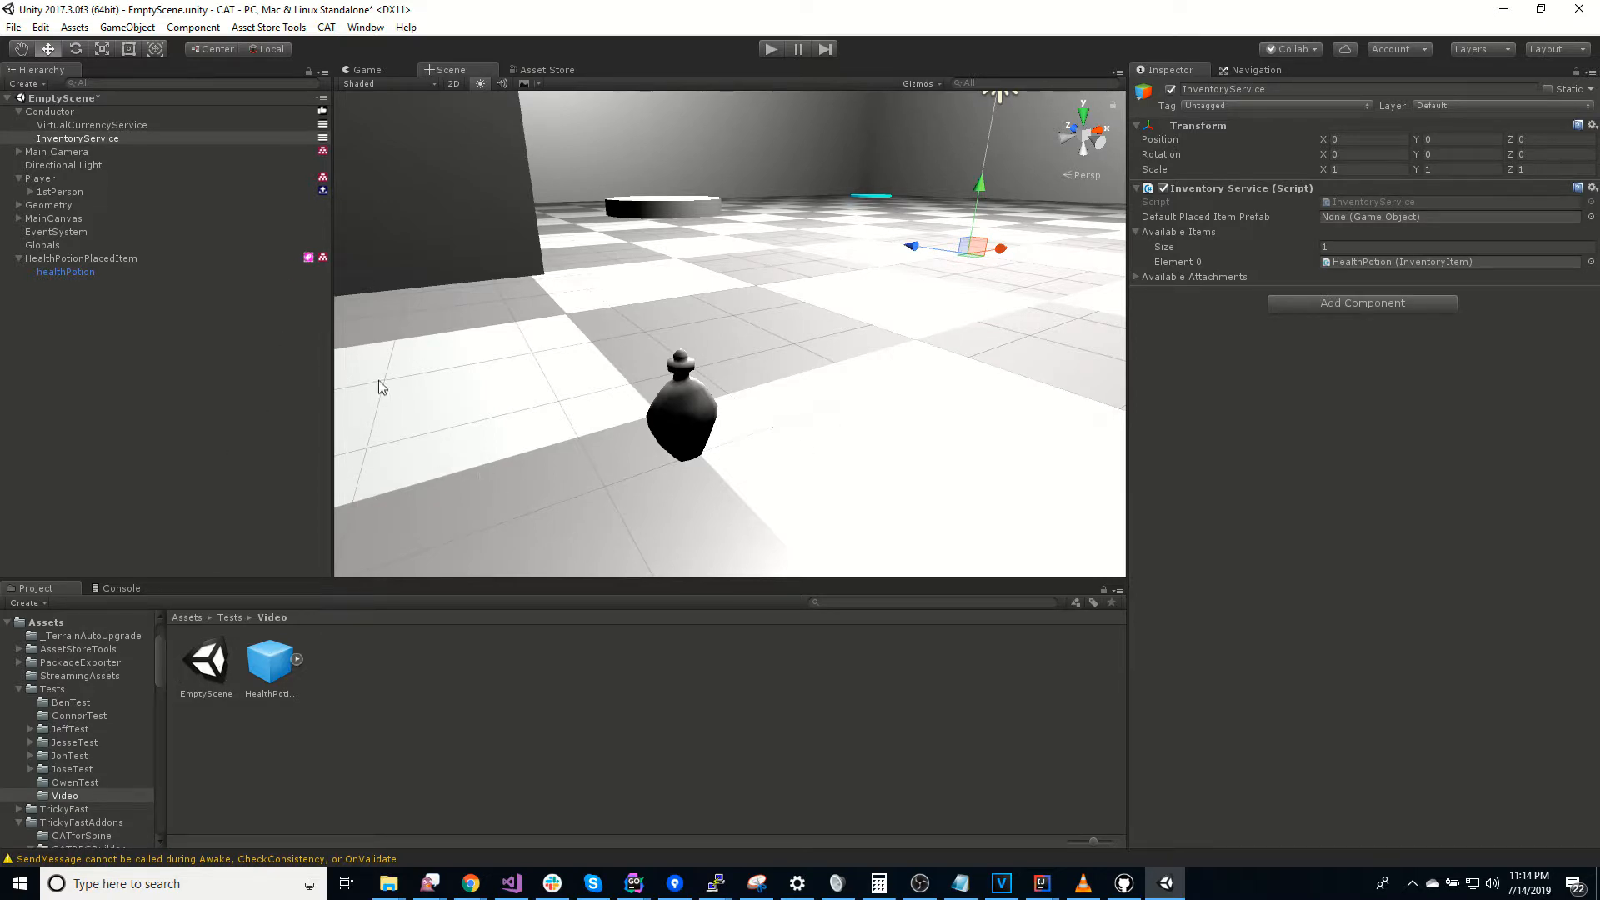
# Step: Add an Inventory Manager component to the Player
pyautogui.click(35, 180)
pyautogui.scroll(-3, 1238, 398)
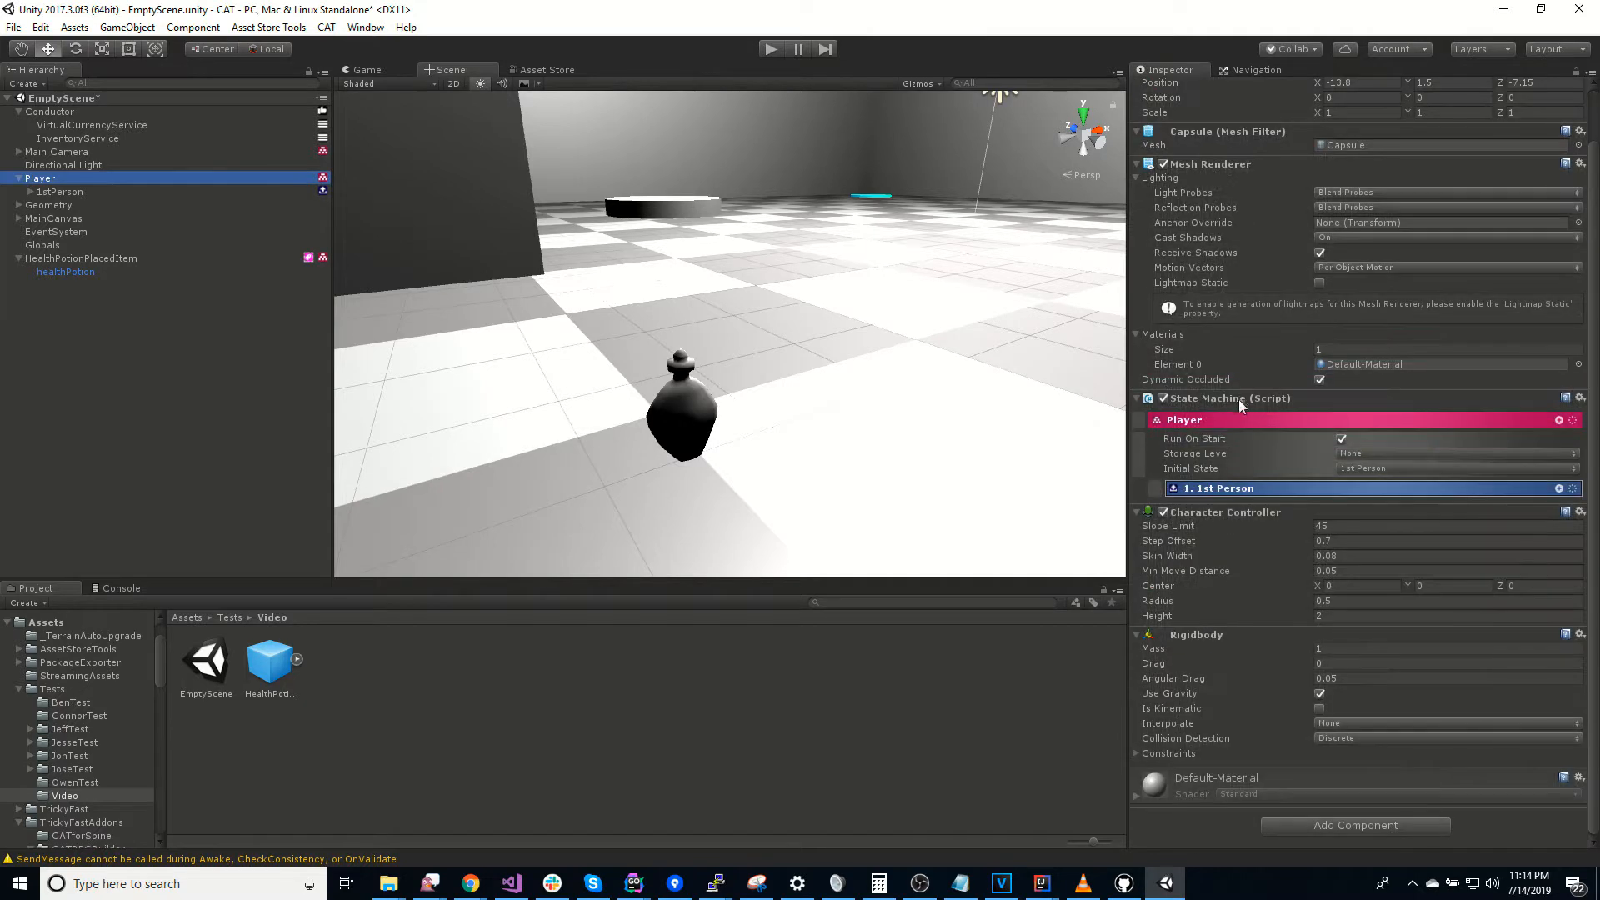
pyautogui.click(1364, 824)
pyautogui.write('i')
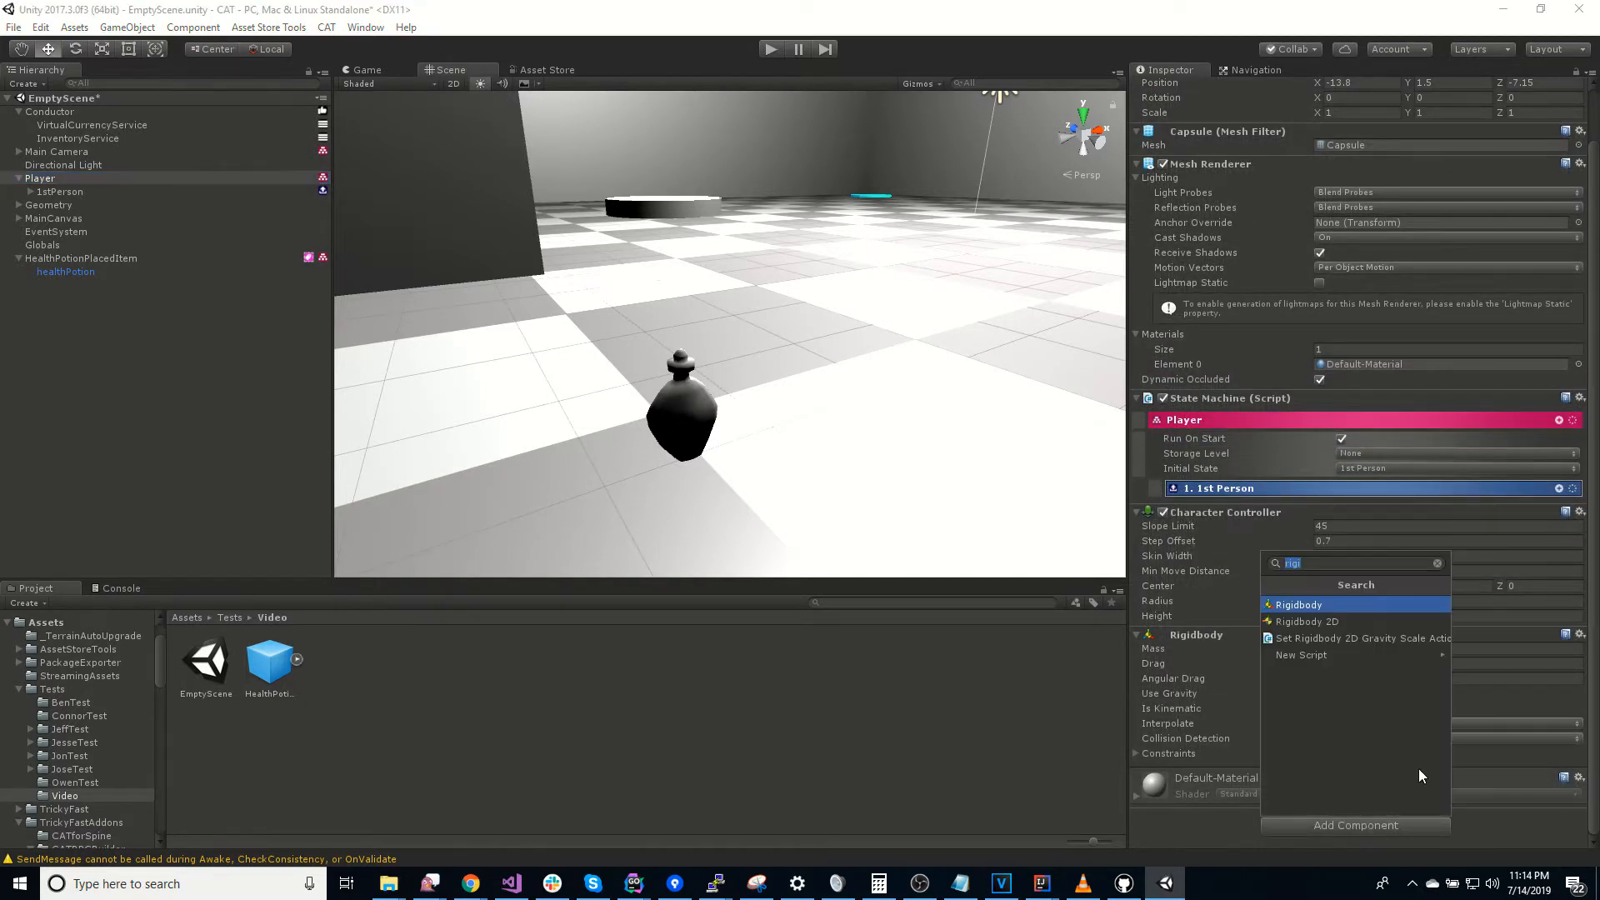
pyautogui.write('nventory')
pyautogui.press('Down')
pyautogui.press('Down')
pyautogui.press('Down')
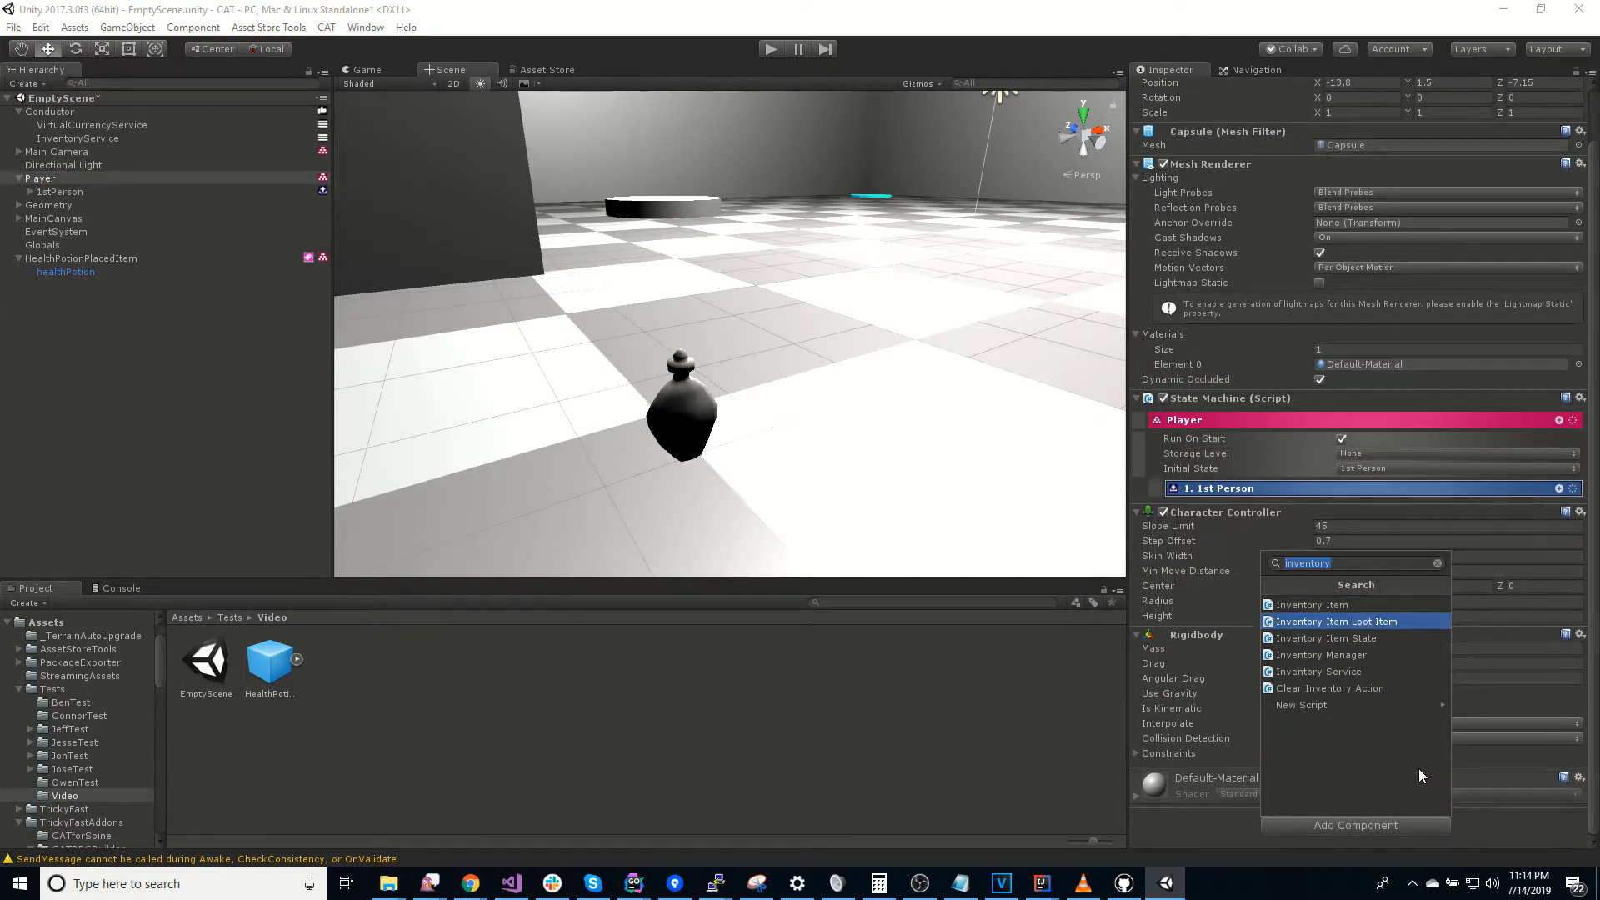
pyautogui.press('Return')
pyautogui.scroll(-1, 1419, 770)
pyautogui.click(1227, 755)
pyautogui.scroll(-2, 1223, 747)
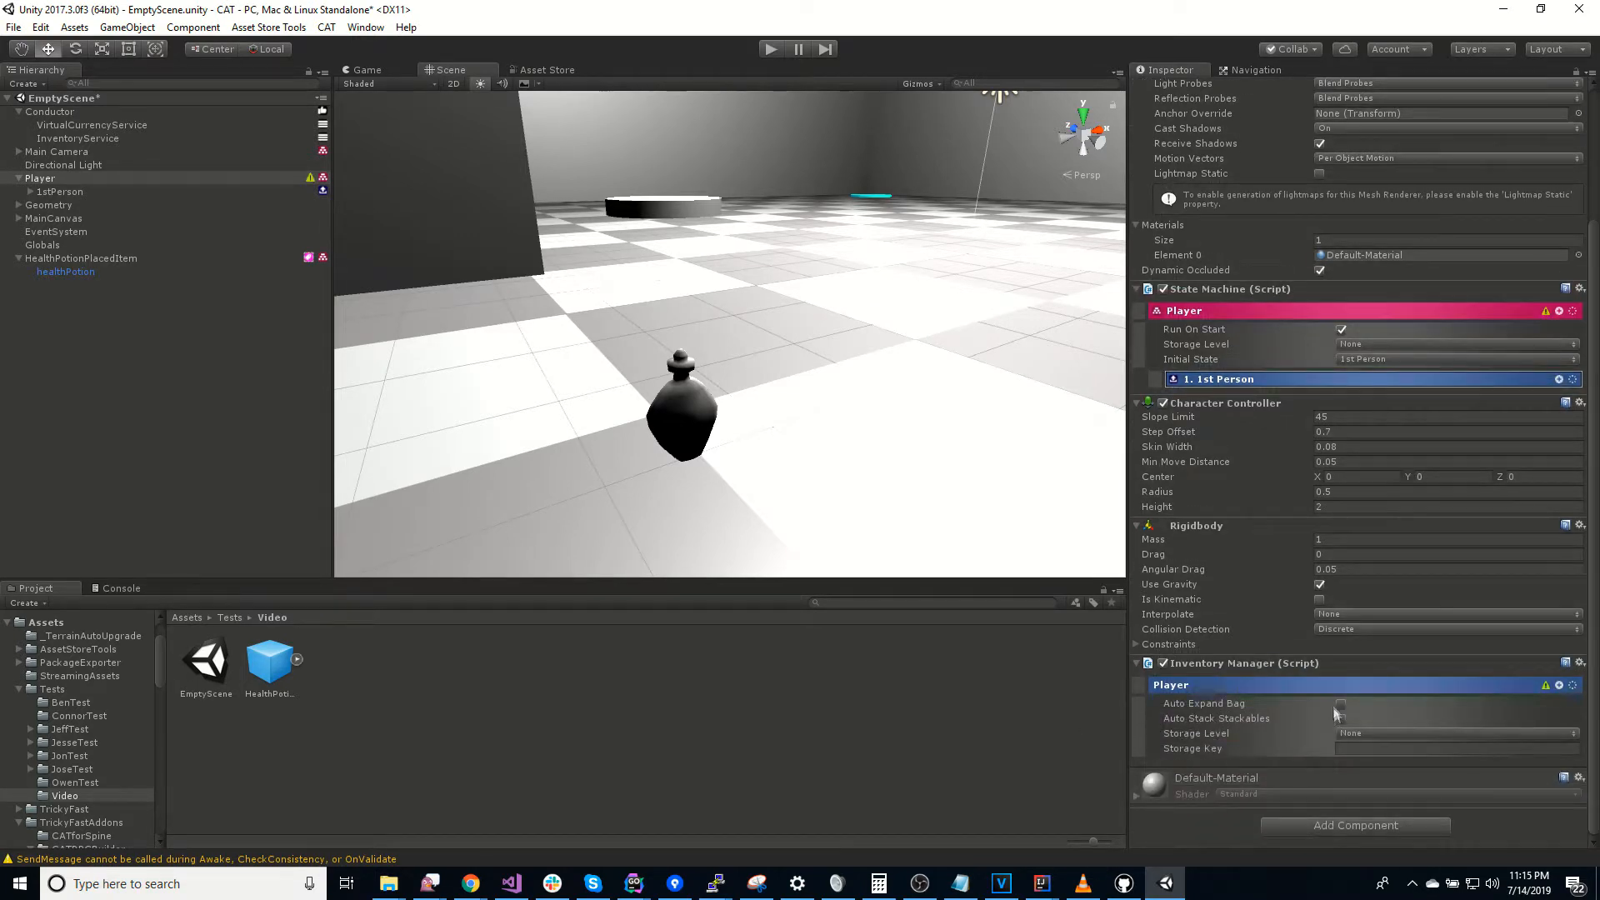
# Step: Try Character and Account as the Storage Level of the Player's Inventory Manager
pyautogui.click(1378, 735)
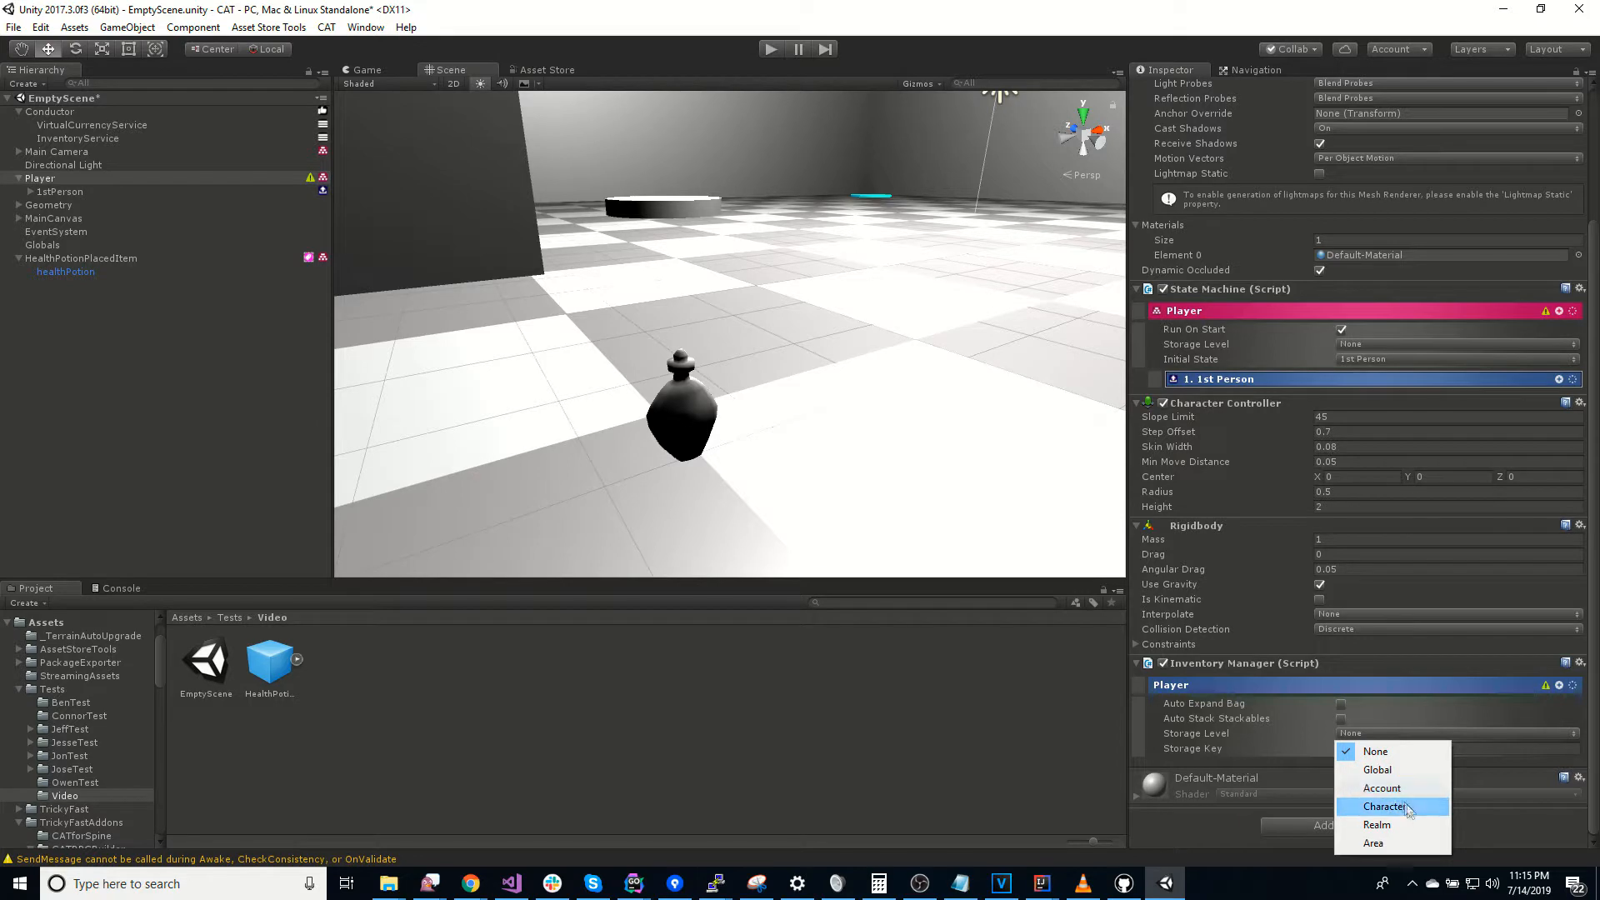
pyautogui.click(1383, 806)
pyautogui.click(1384, 735)
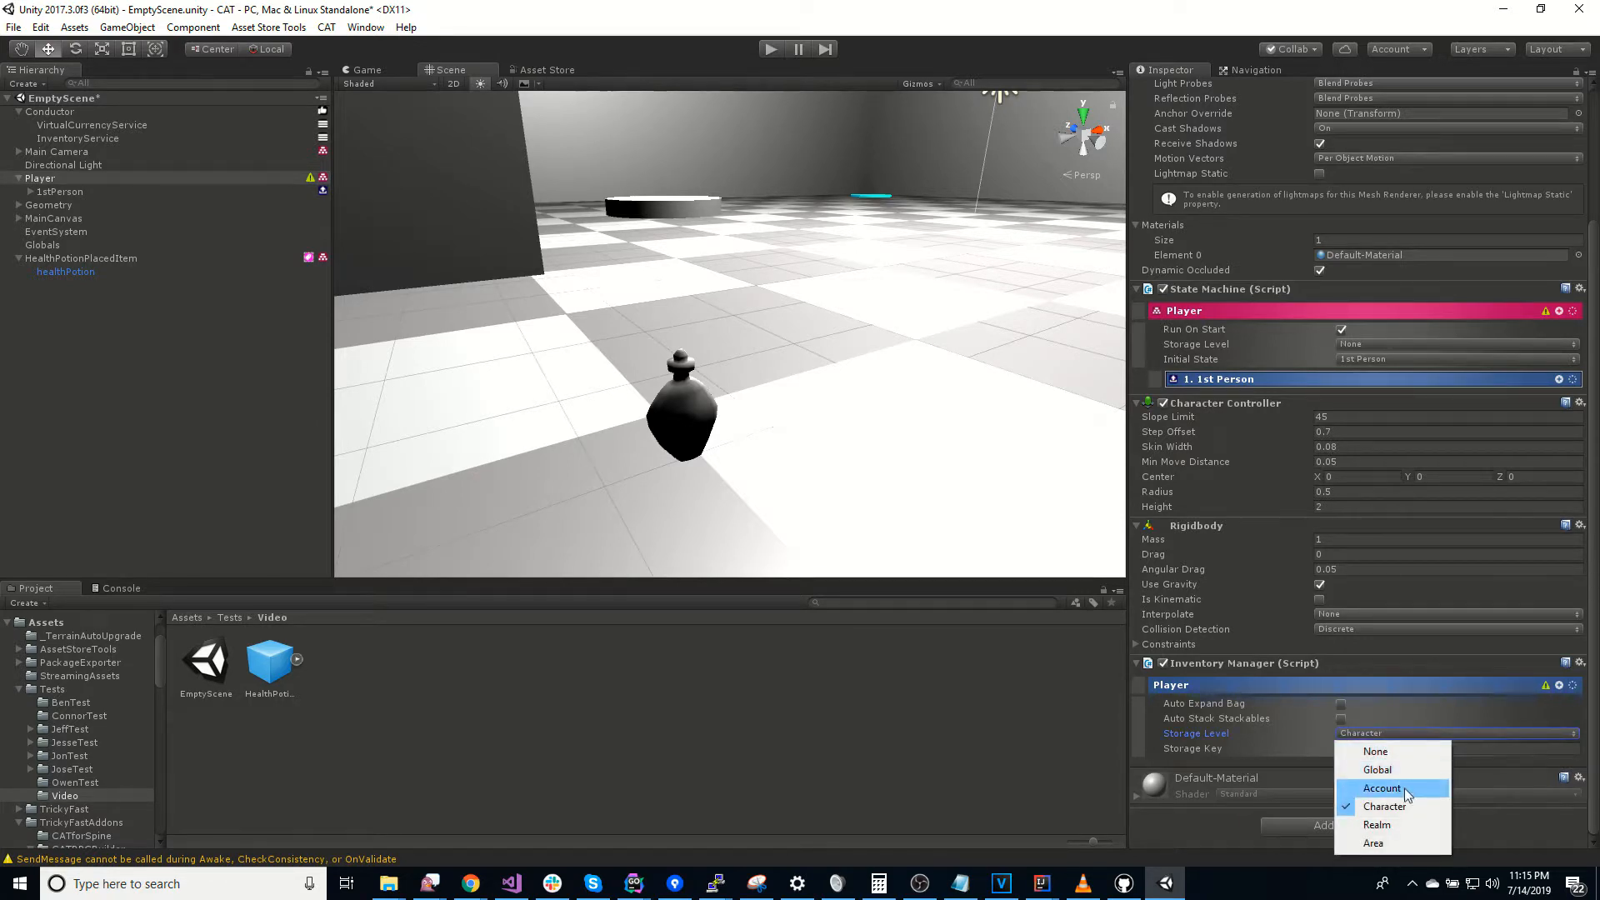
pyautogui.click(1407, 796)
# Step: Set the Inventory Manager's Storage Level to Global and its Storage Key to Inventory
pyautogui.click(1386, 735)
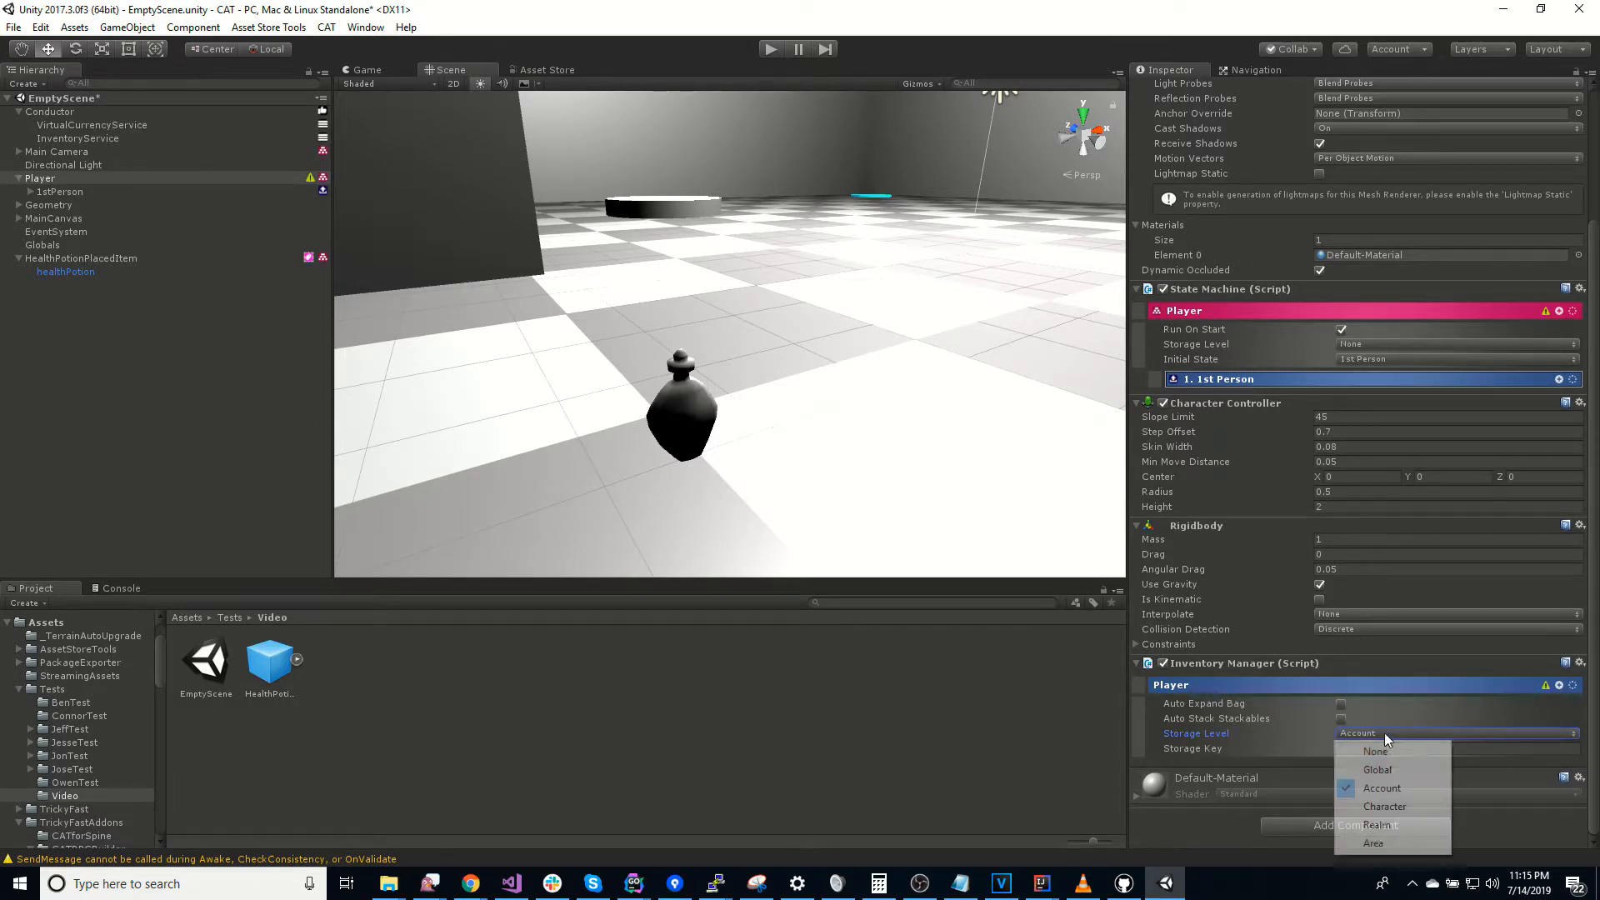
pyautogui.click(1408, 774)
pyautogui.click(1410, 749)
pyautogui.write('Inventory')
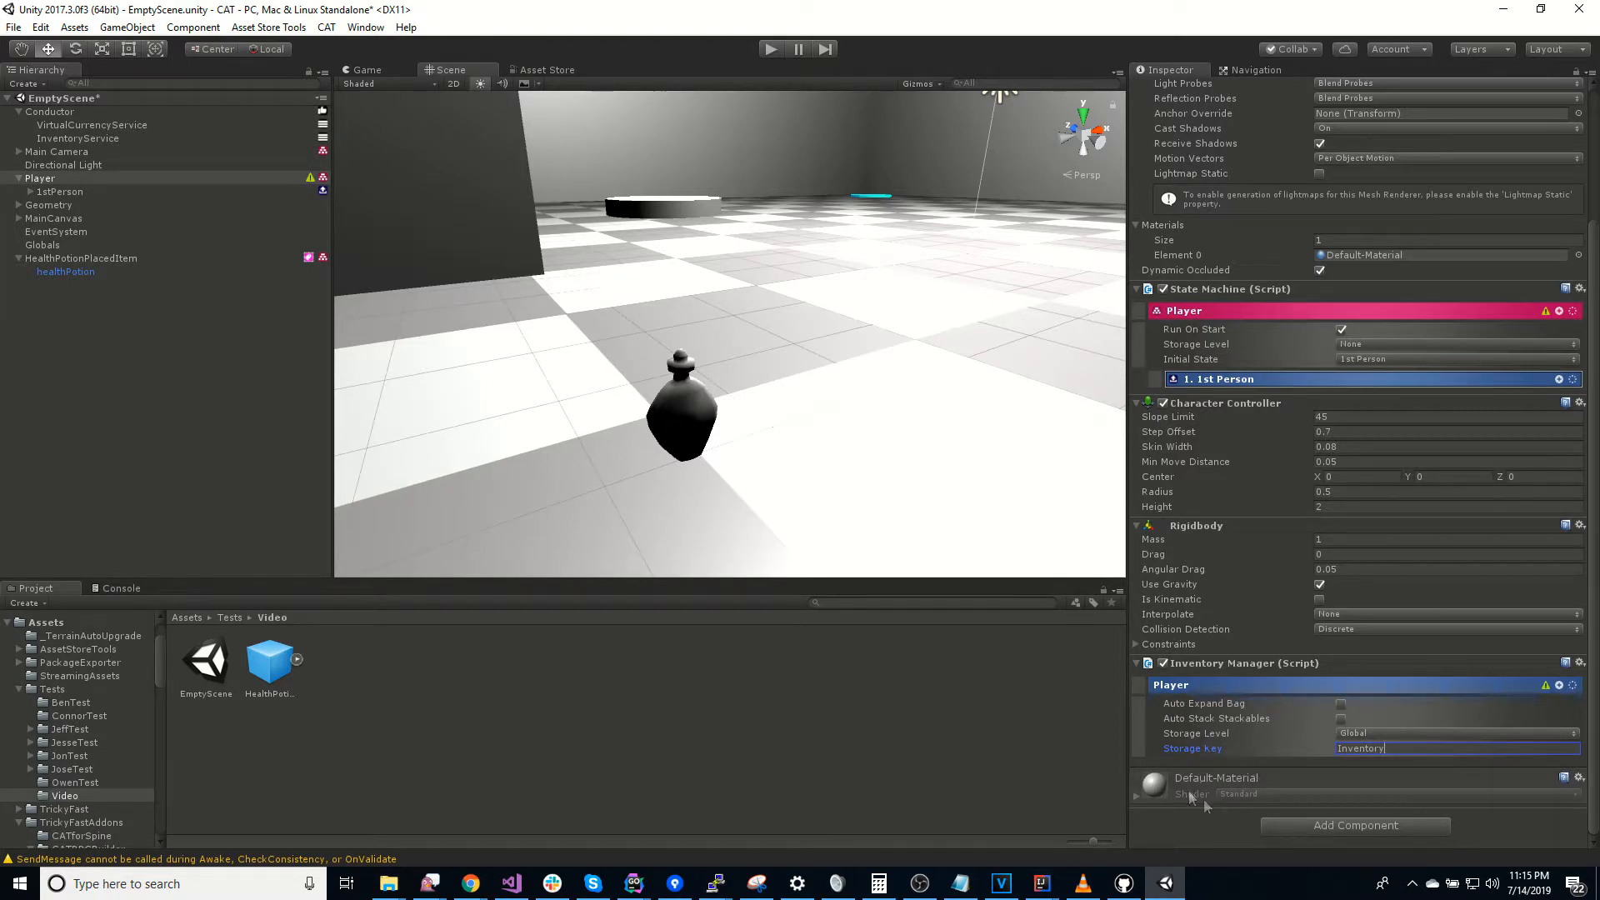
pyautogui.click(1375, 735)
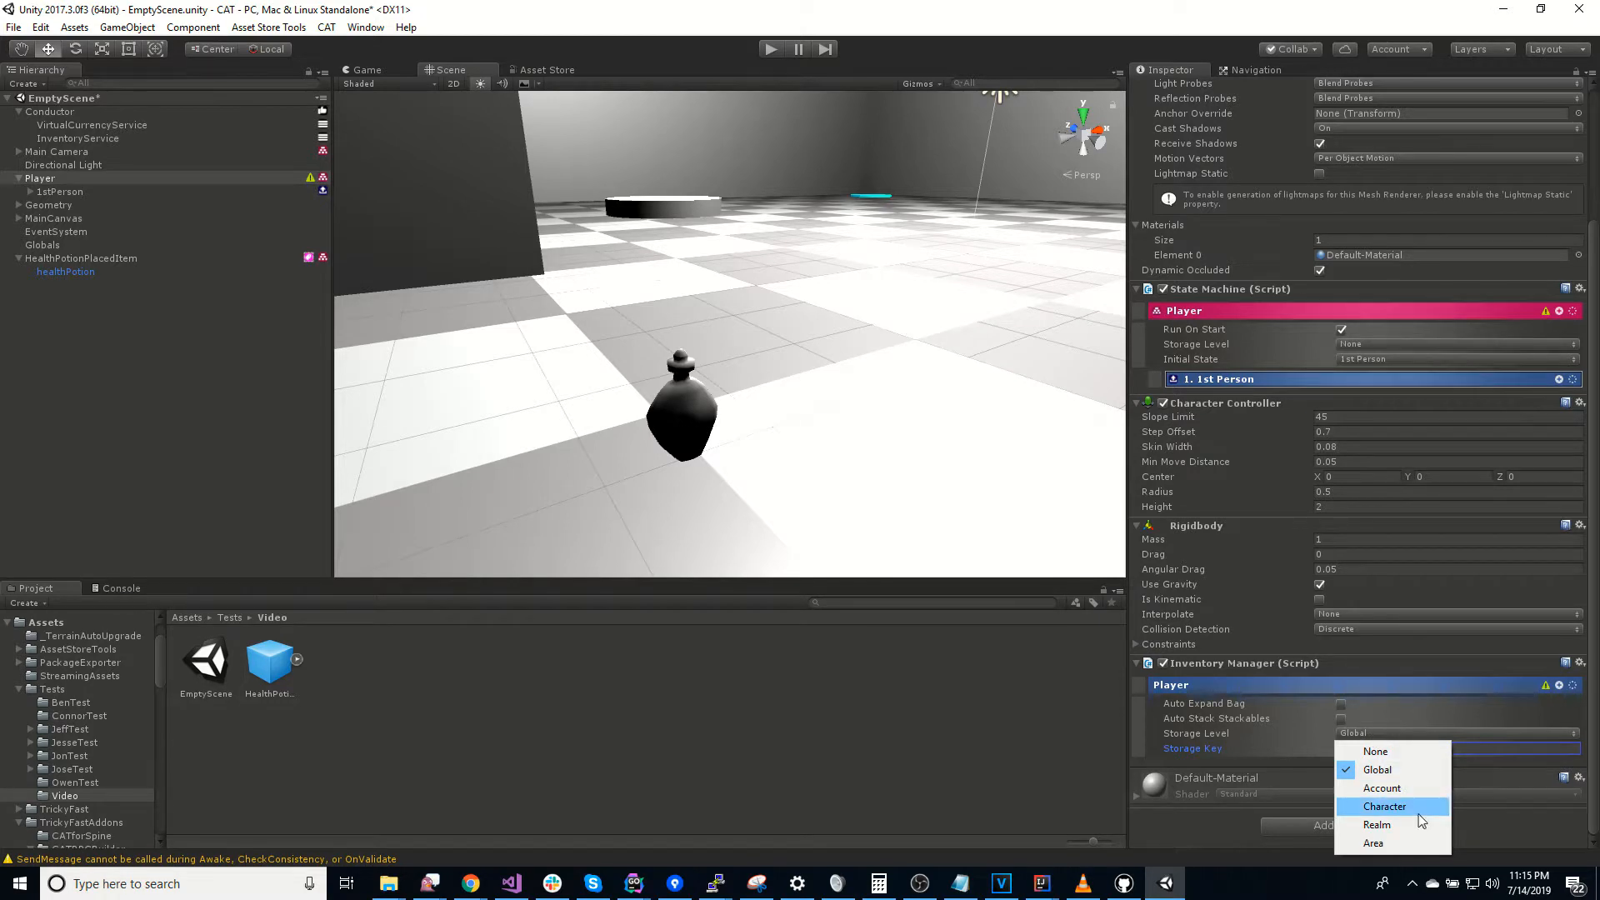
pyautogui.click(1119, 740)
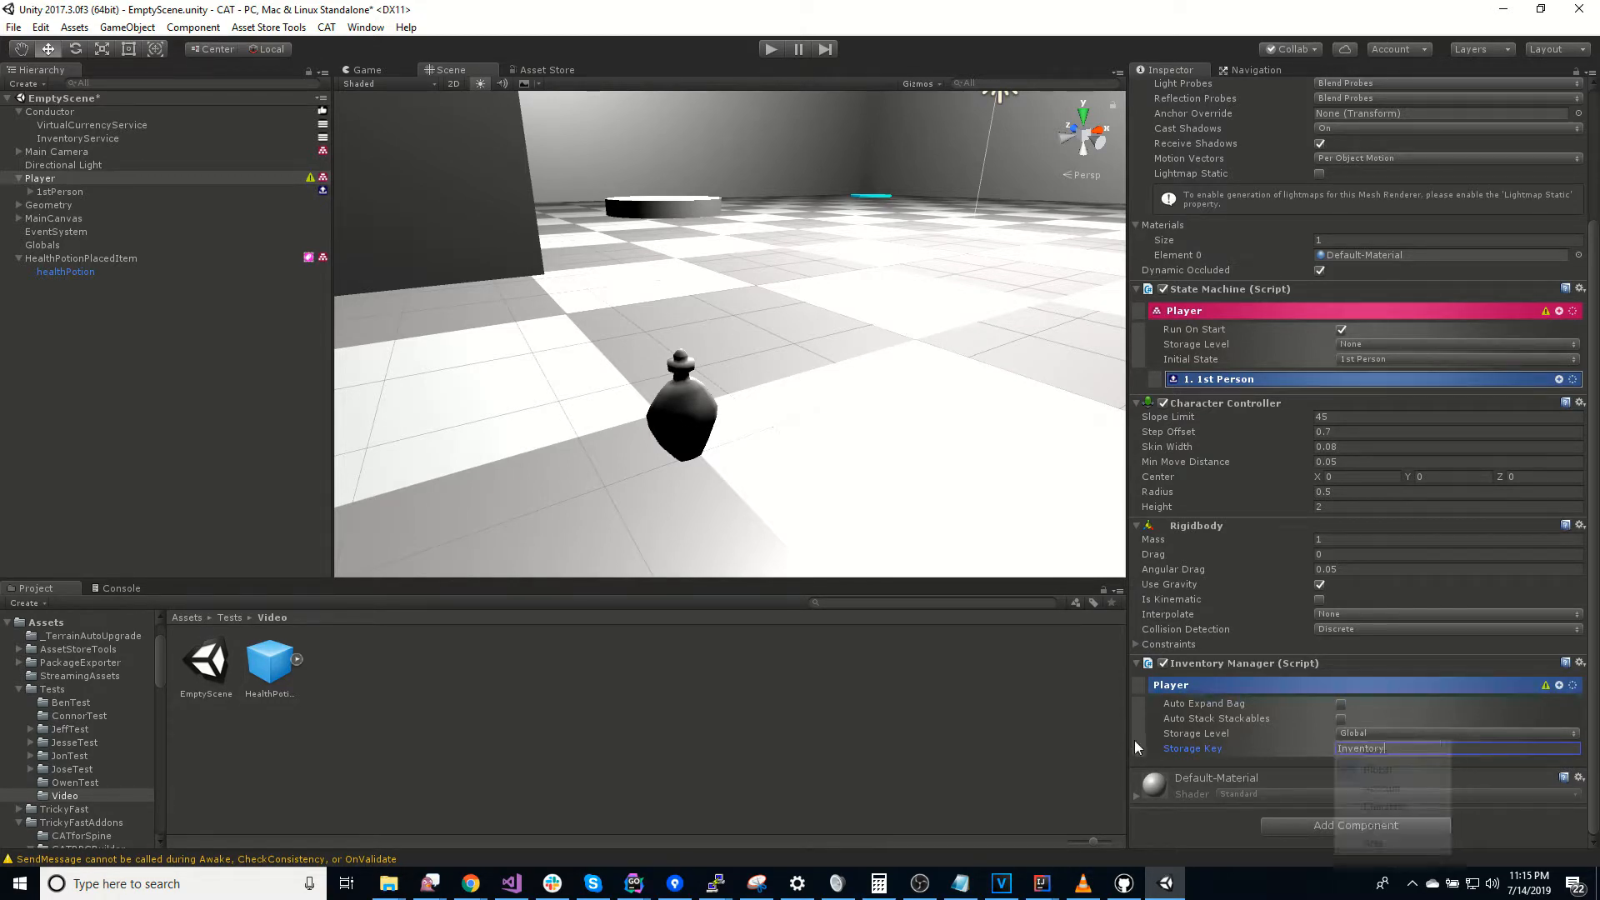
pyautogui.click(1362, 747)
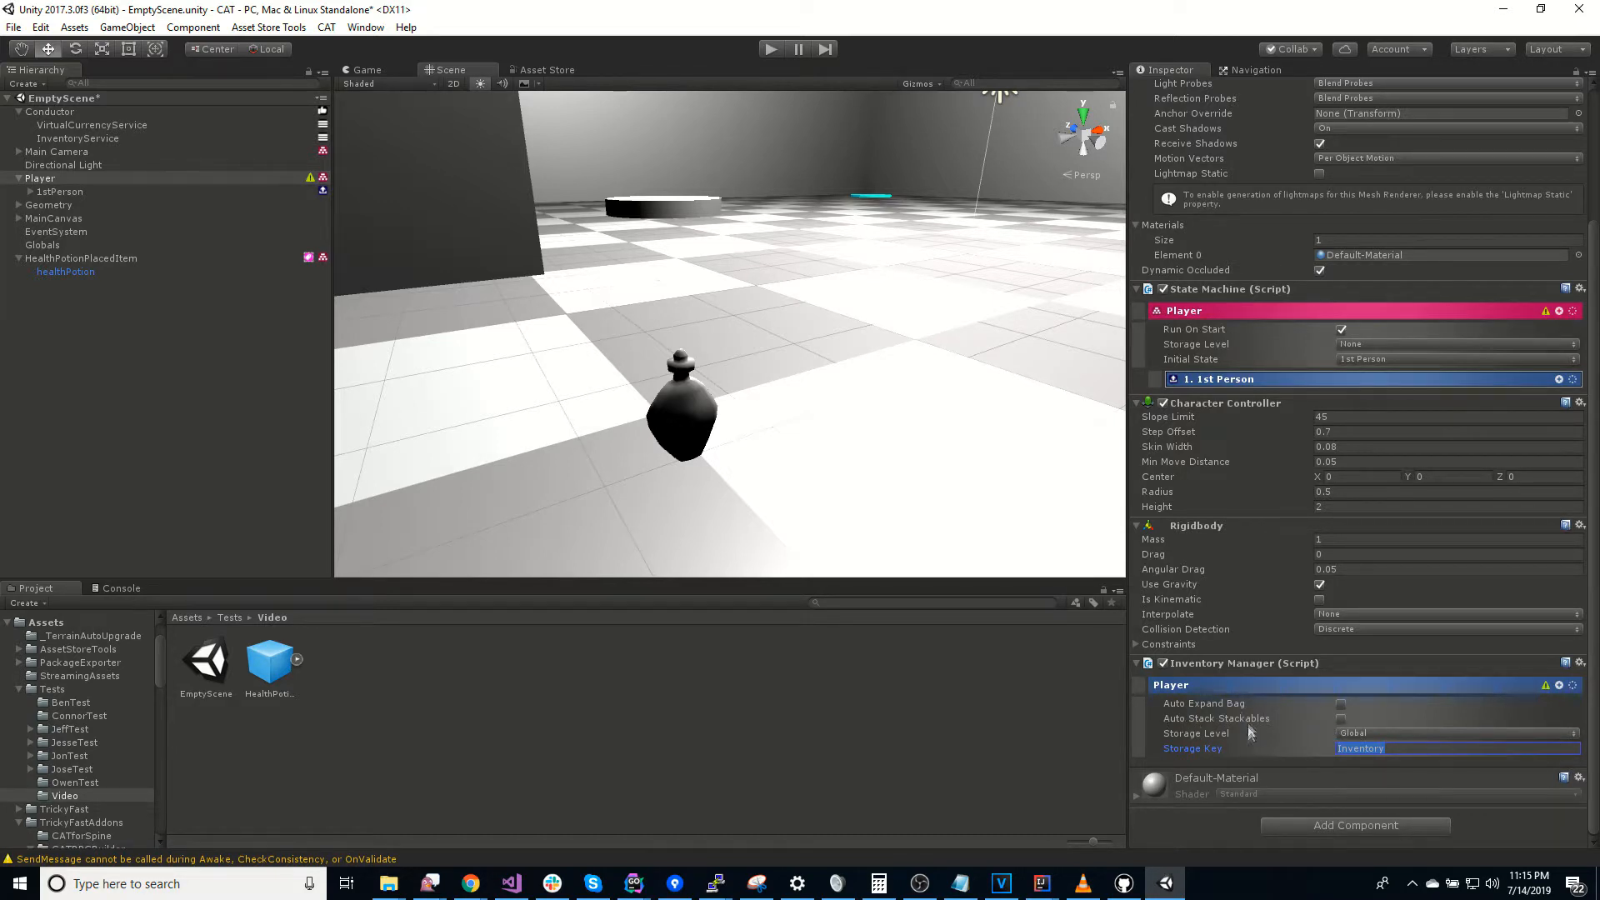
# Step: Enable Auto Expand Bag and Auto Stack Stackables on the Player's Inventory Manager
pyautogui.click(1401, 733)
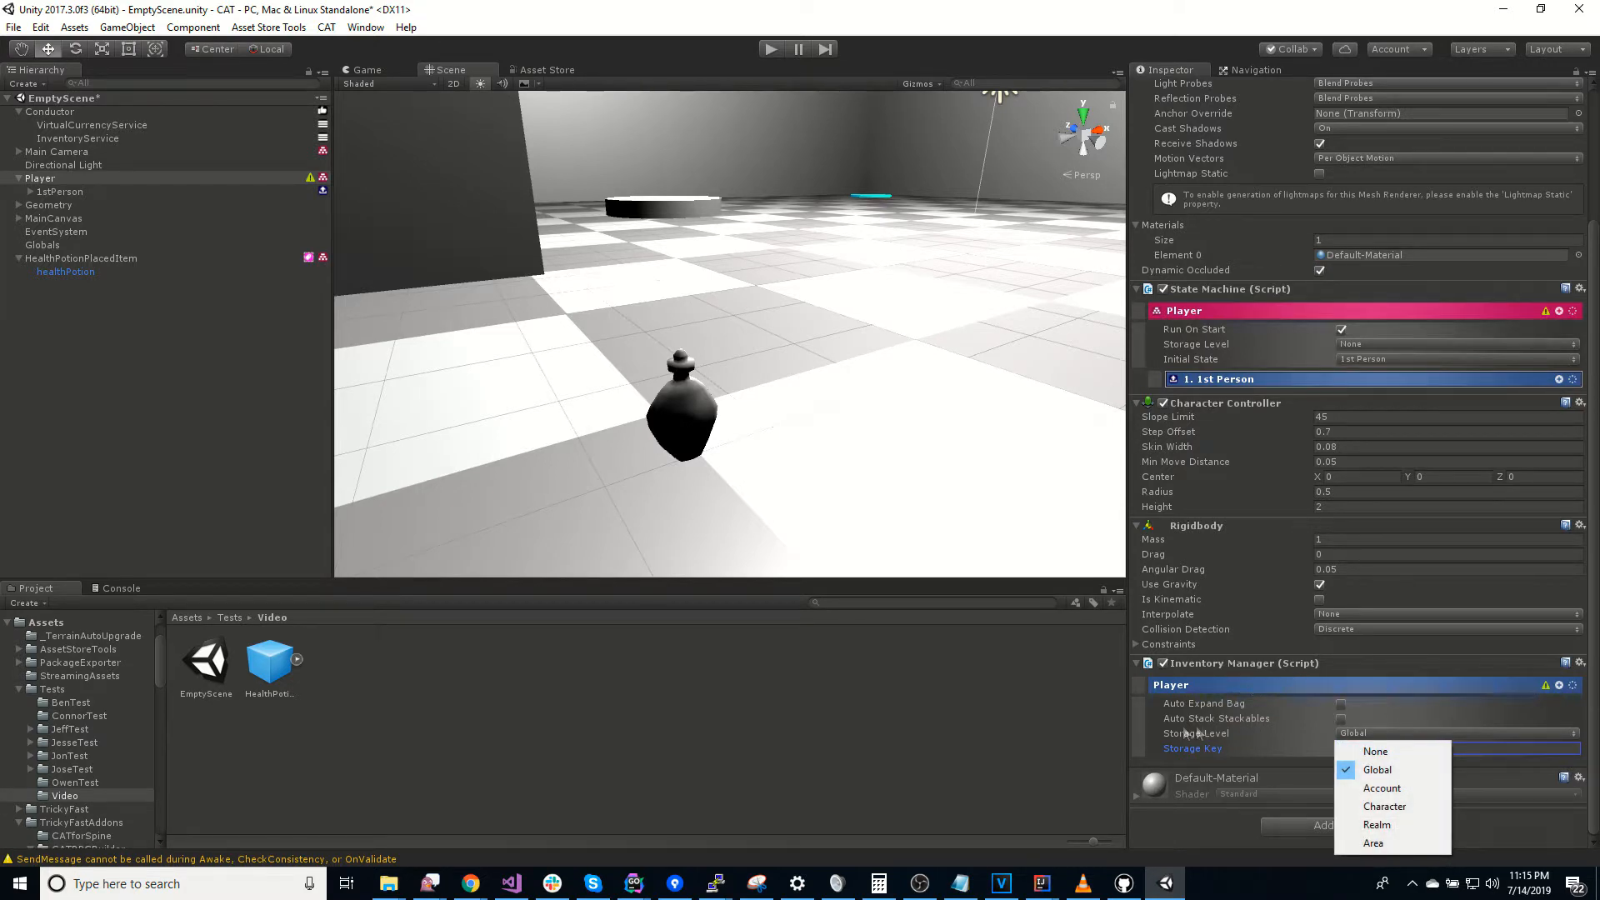
pyautogui.click(1148, 725)
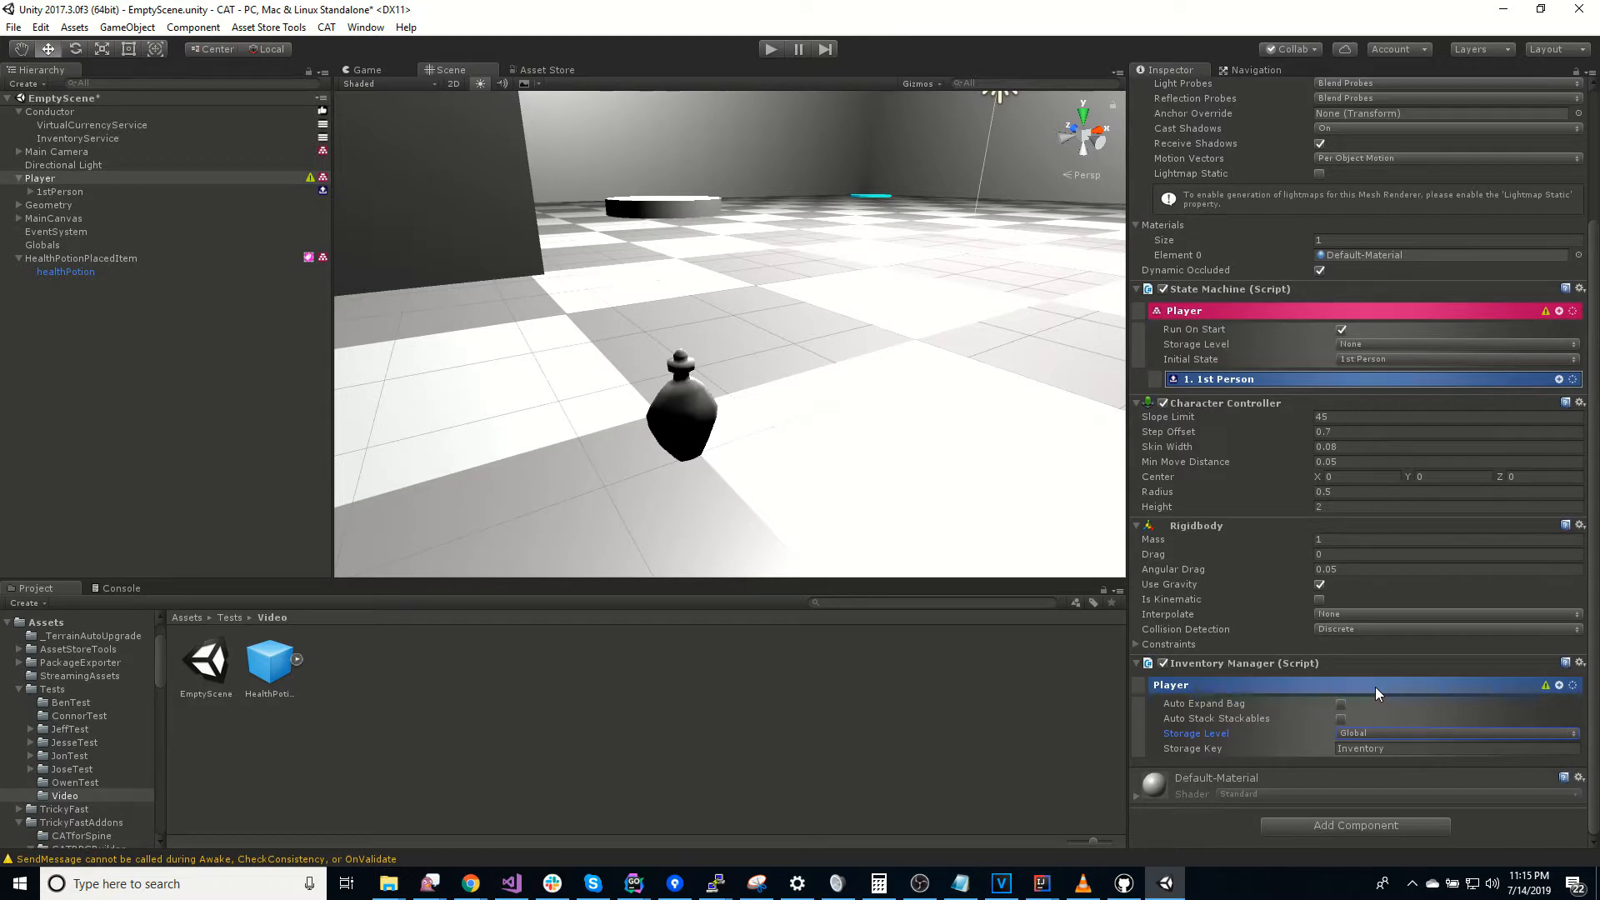
pyautogui.click(1340, 704)
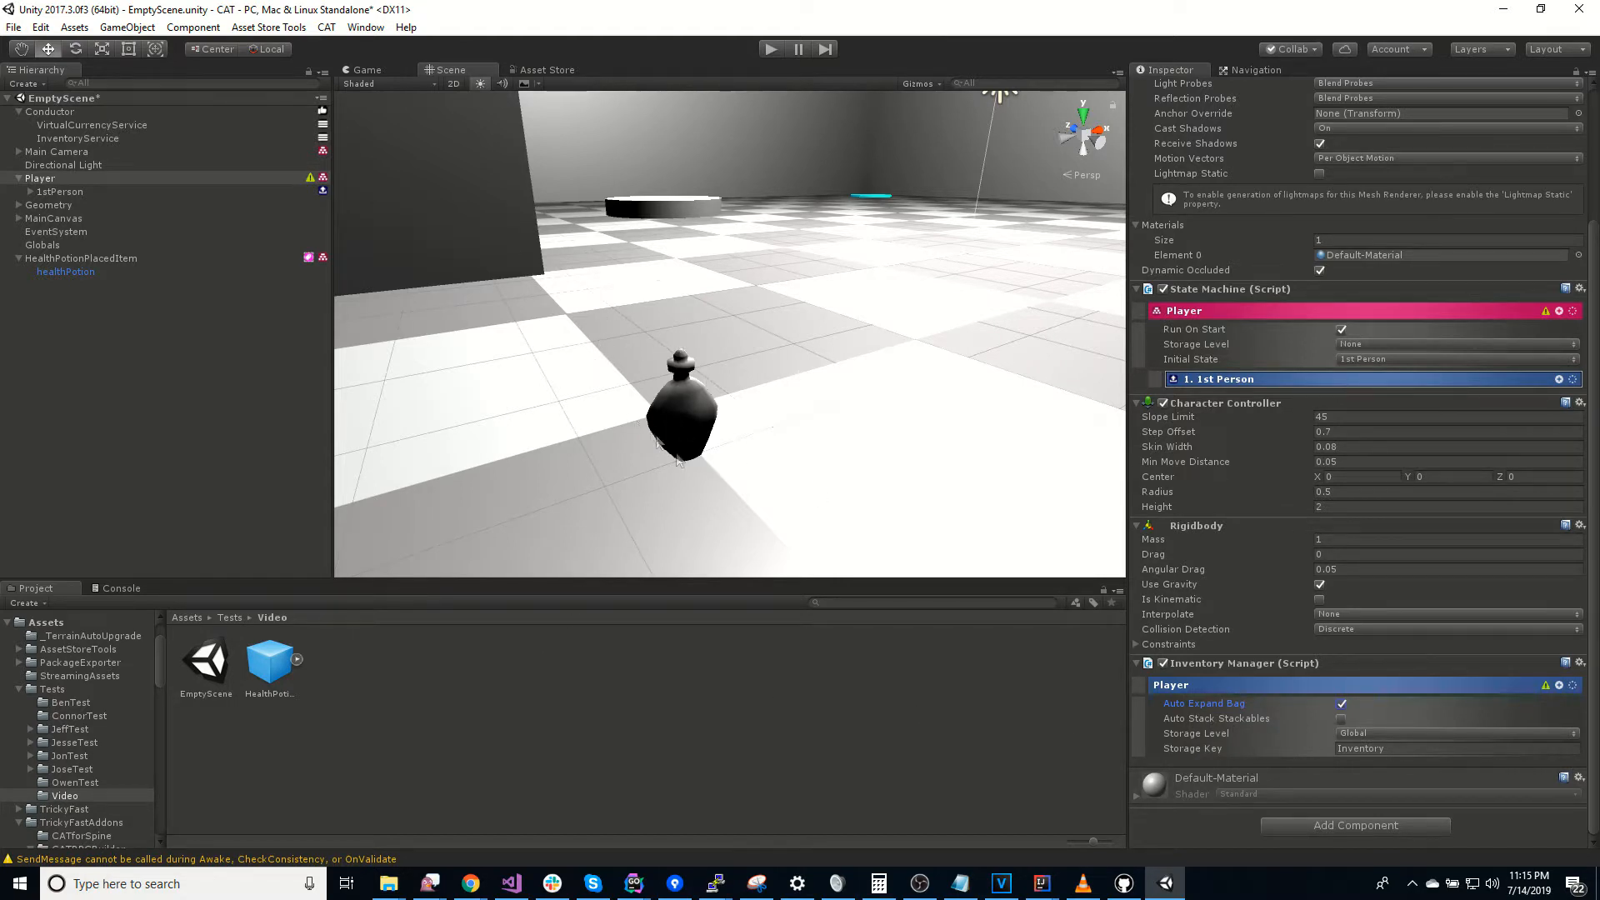
pyautogui.click(1340, 719)
# Step: Add a CAT RPG inventory Equip Slot as a child of the Player and select it
pyautogui.rightClick(69, 180)
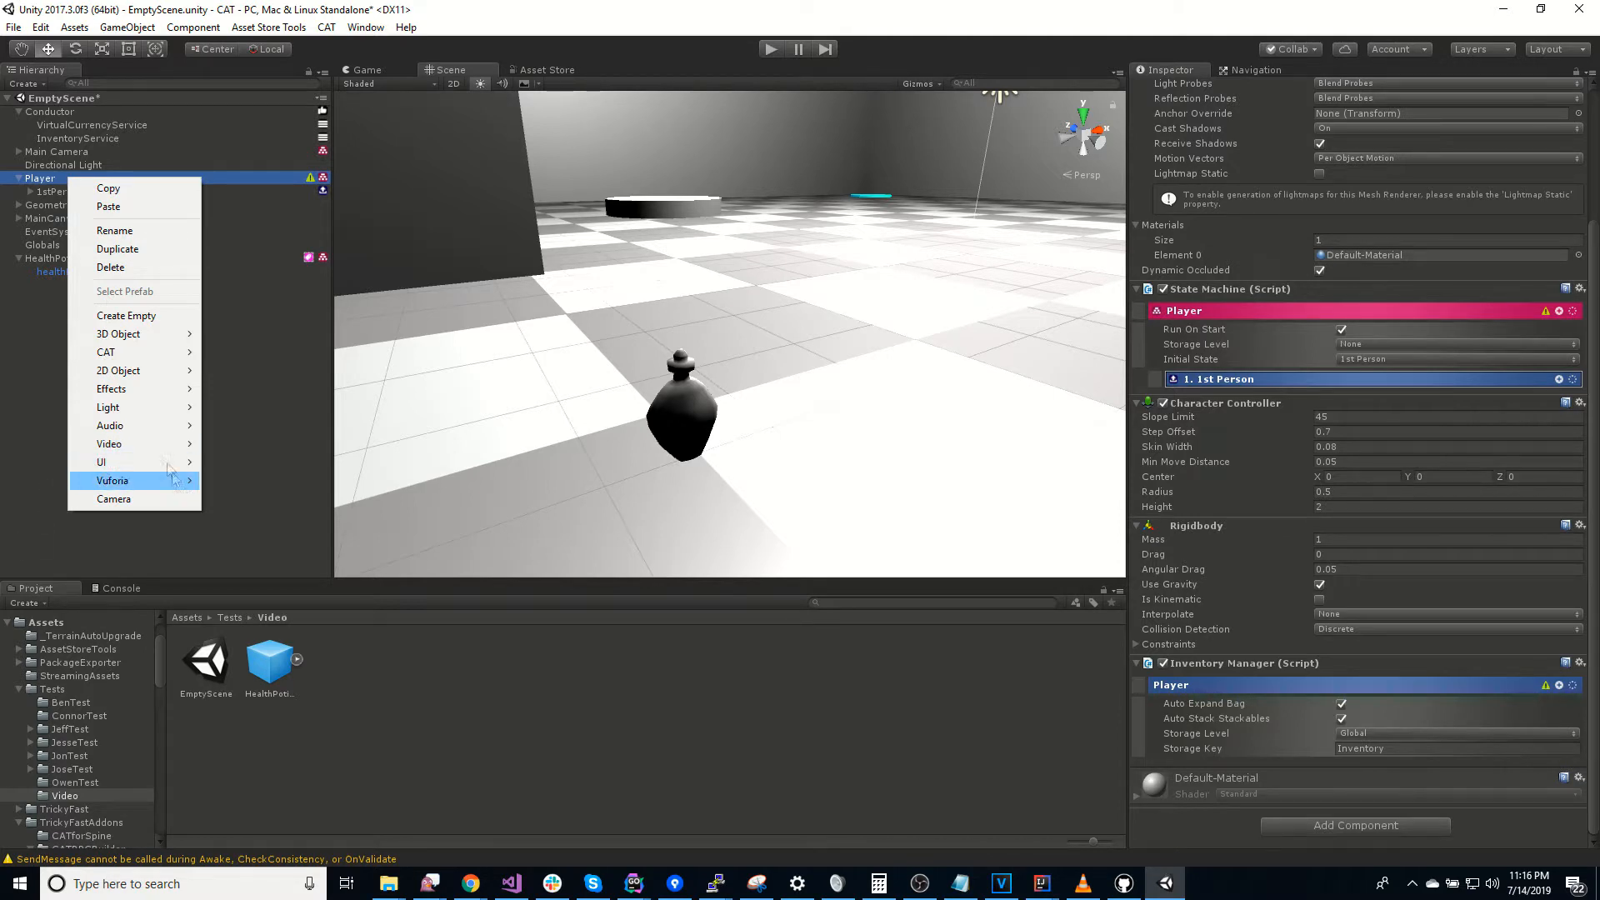
pyautogui.moveTo(154, 352)
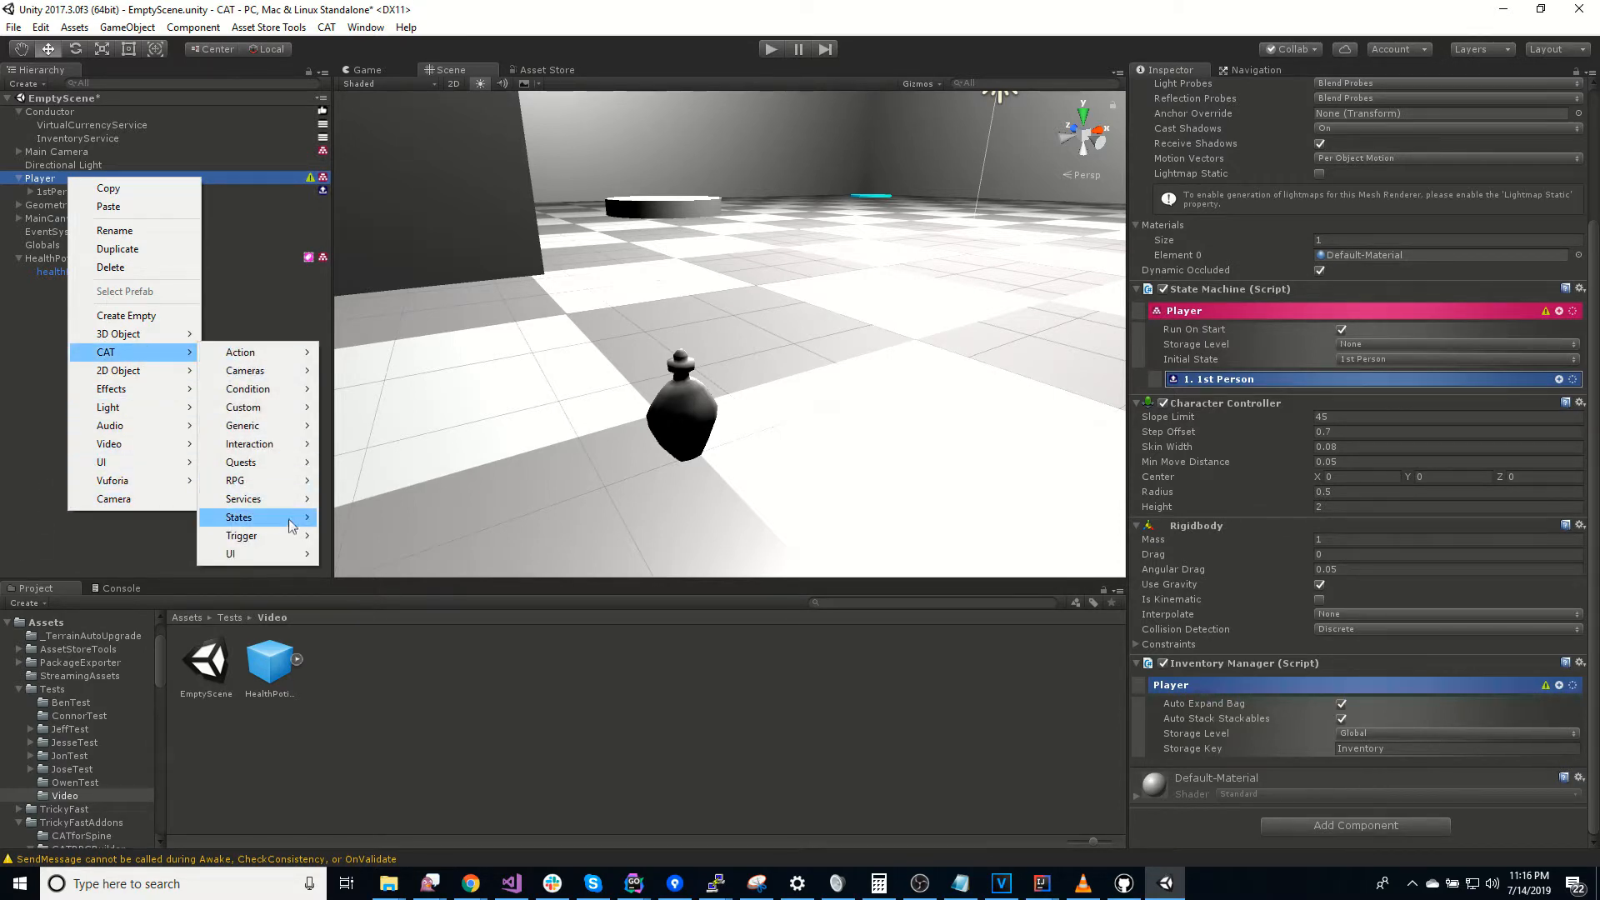
pyautogui.moveTo(279, 483)
pyautogui.moveTo(387, 502)
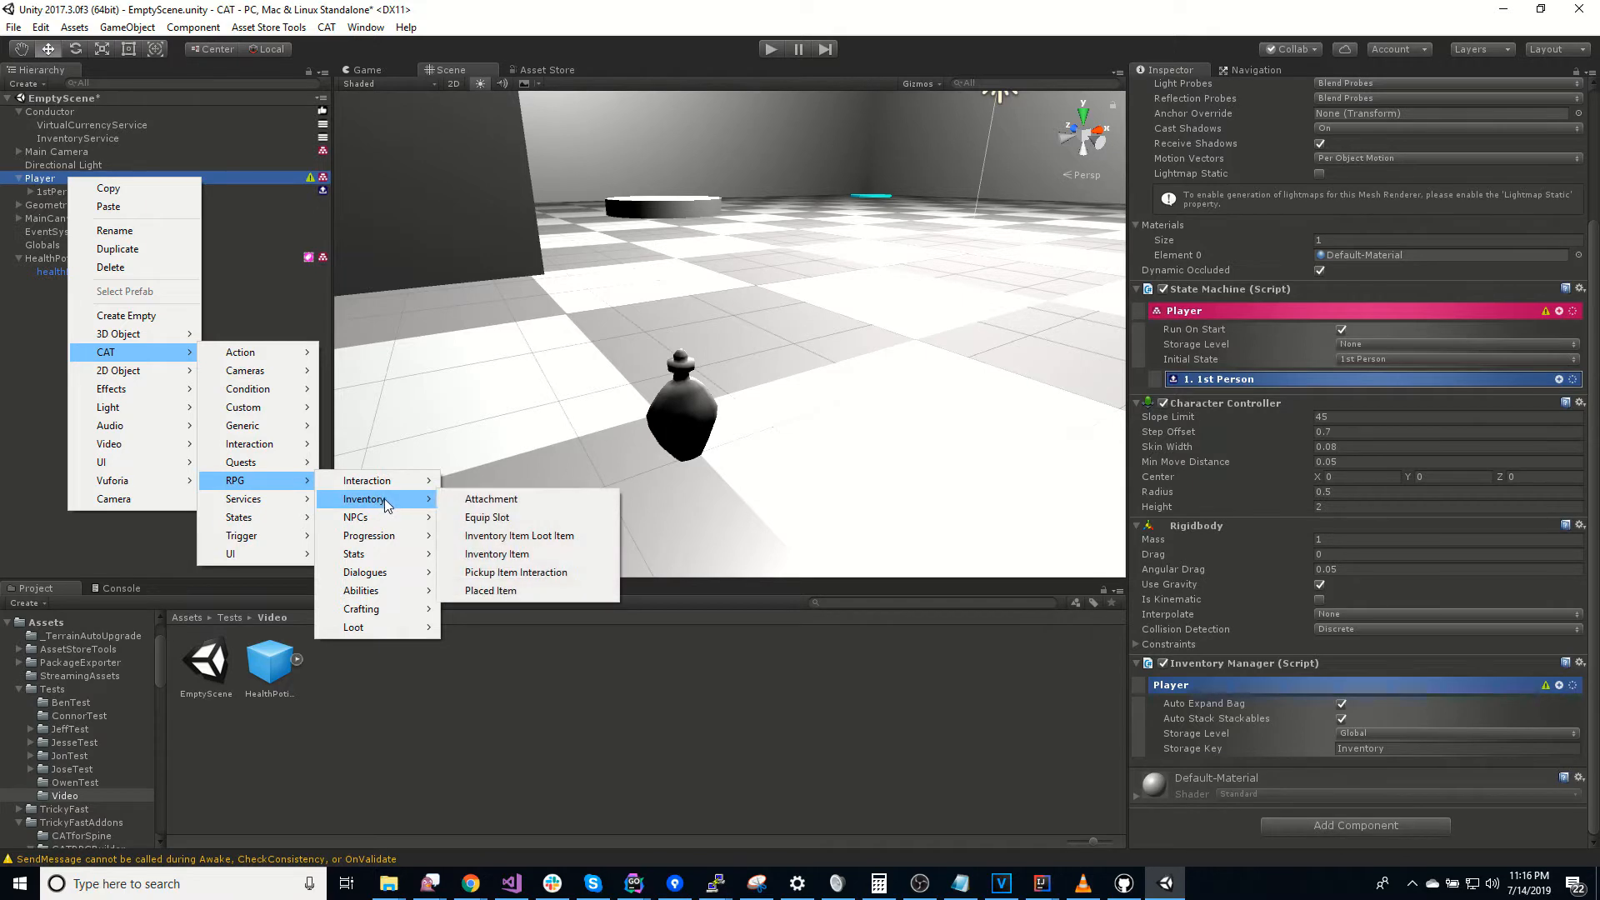
pyautogui.click(569, 518)
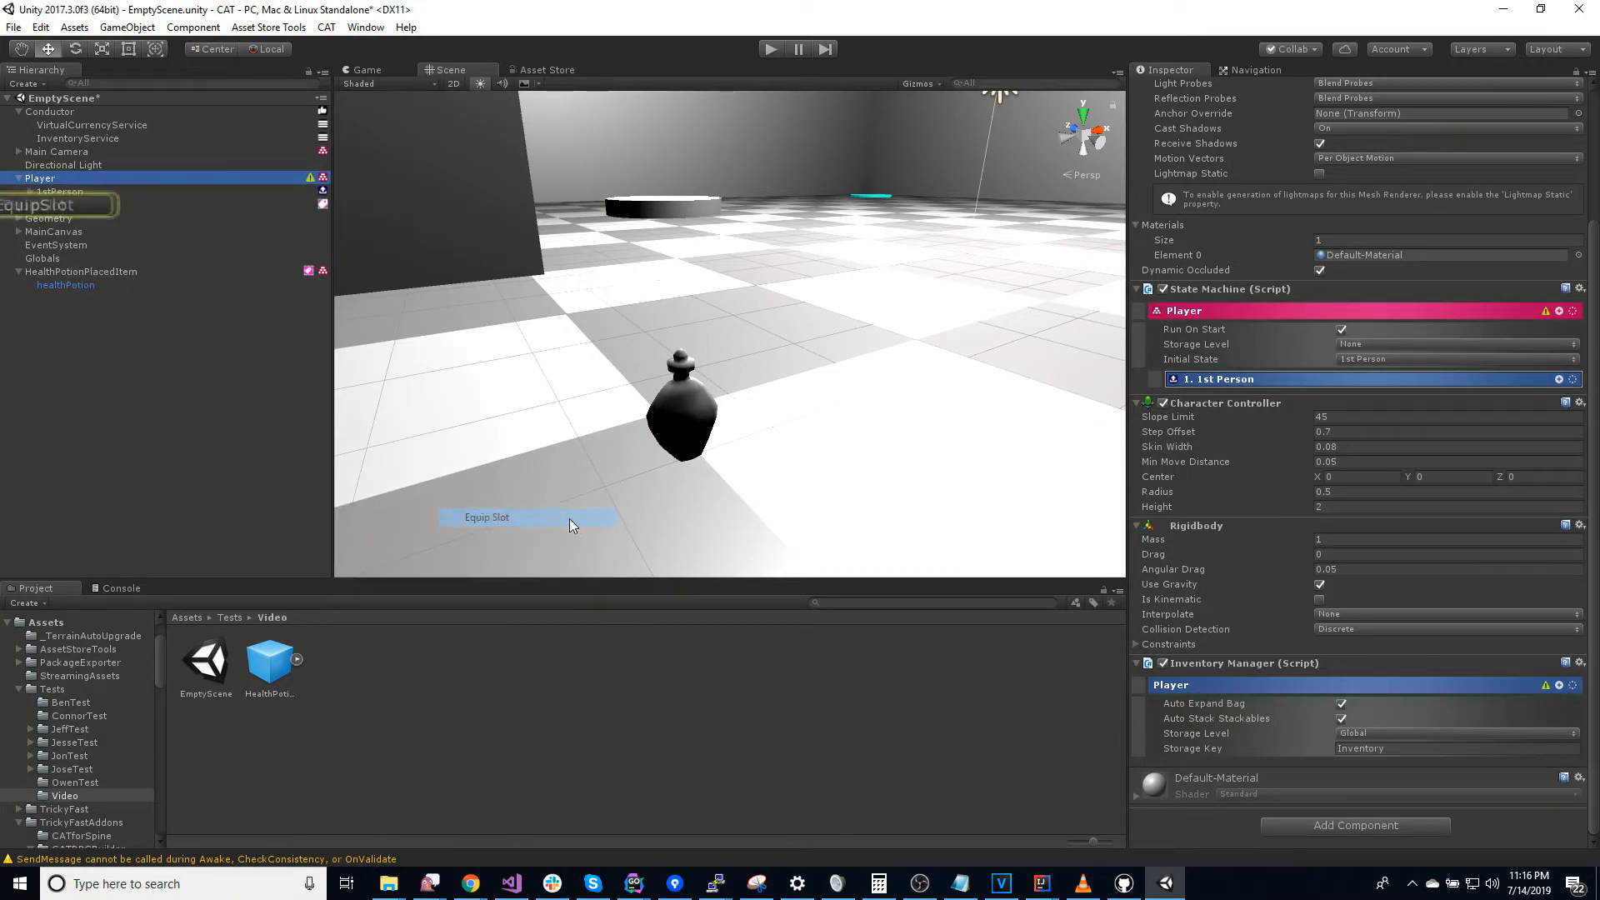
pyautogui.click(74, 207)
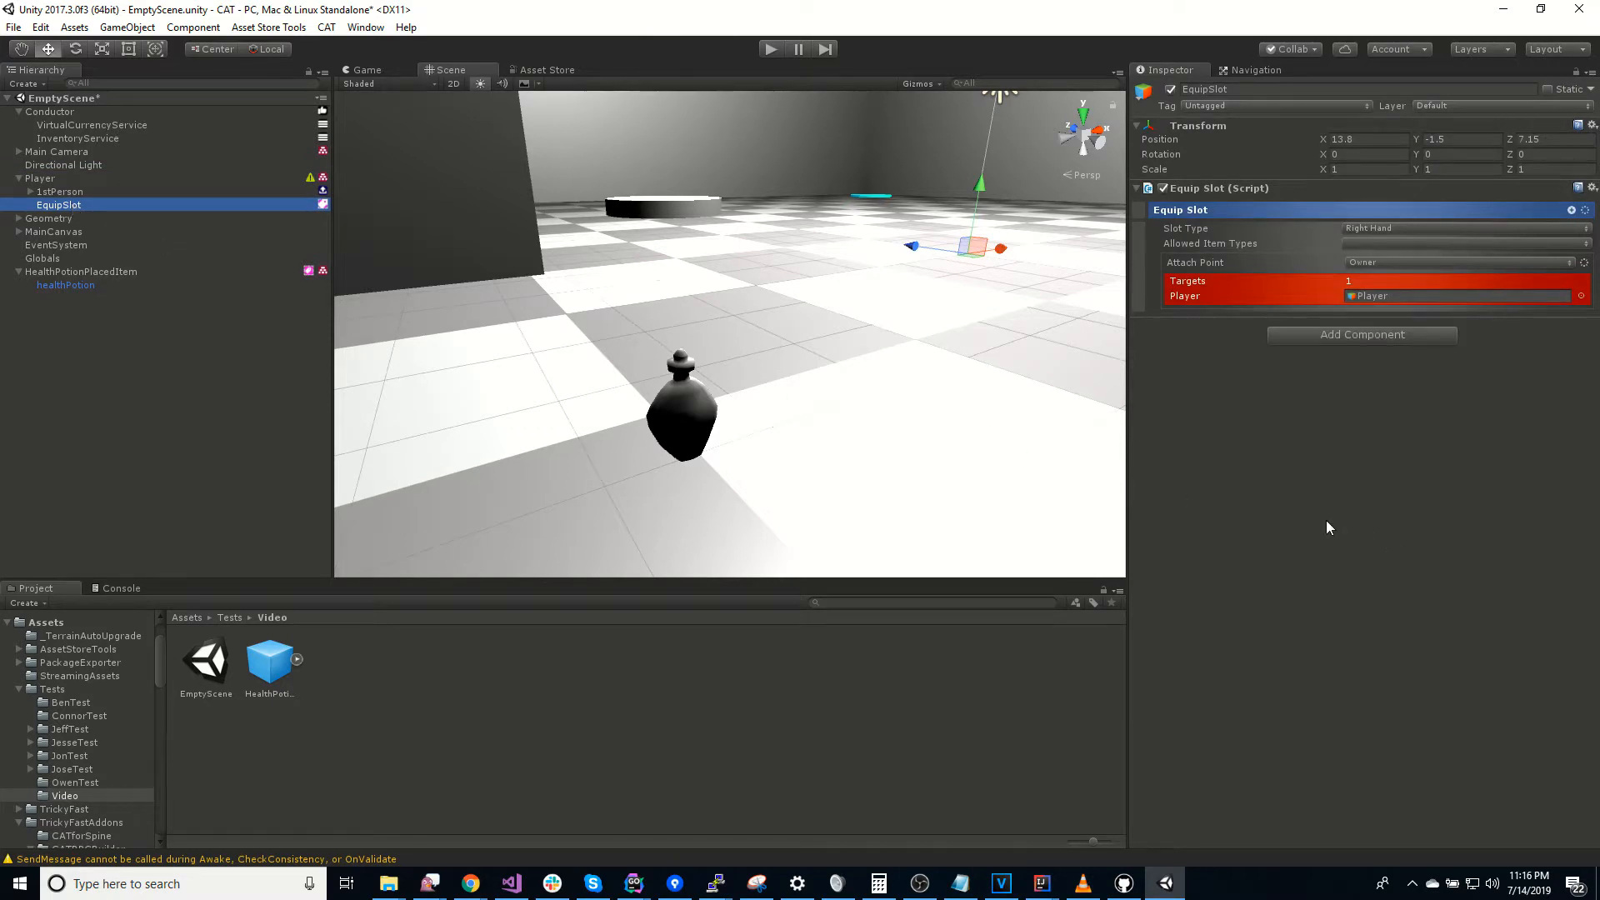
# Step: Review the equip slot's Slot Type options, keeping Right Hand, and set its Allowed Item Types to Weapon
pyautogui.click(1404, 224)
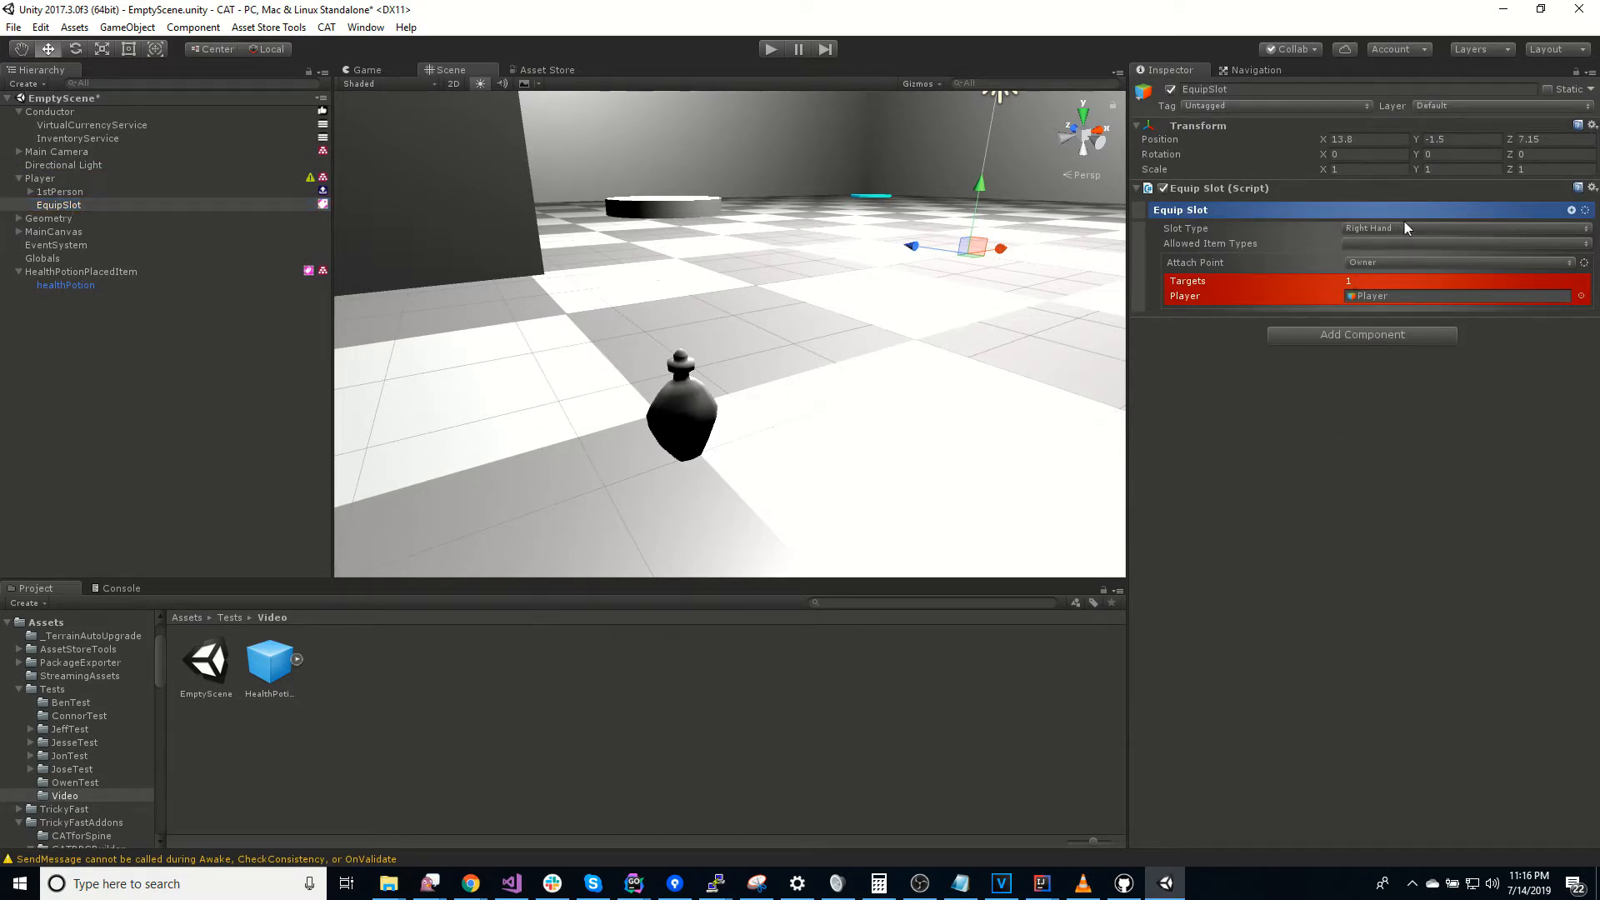
pyautogui.click(1413, 229)
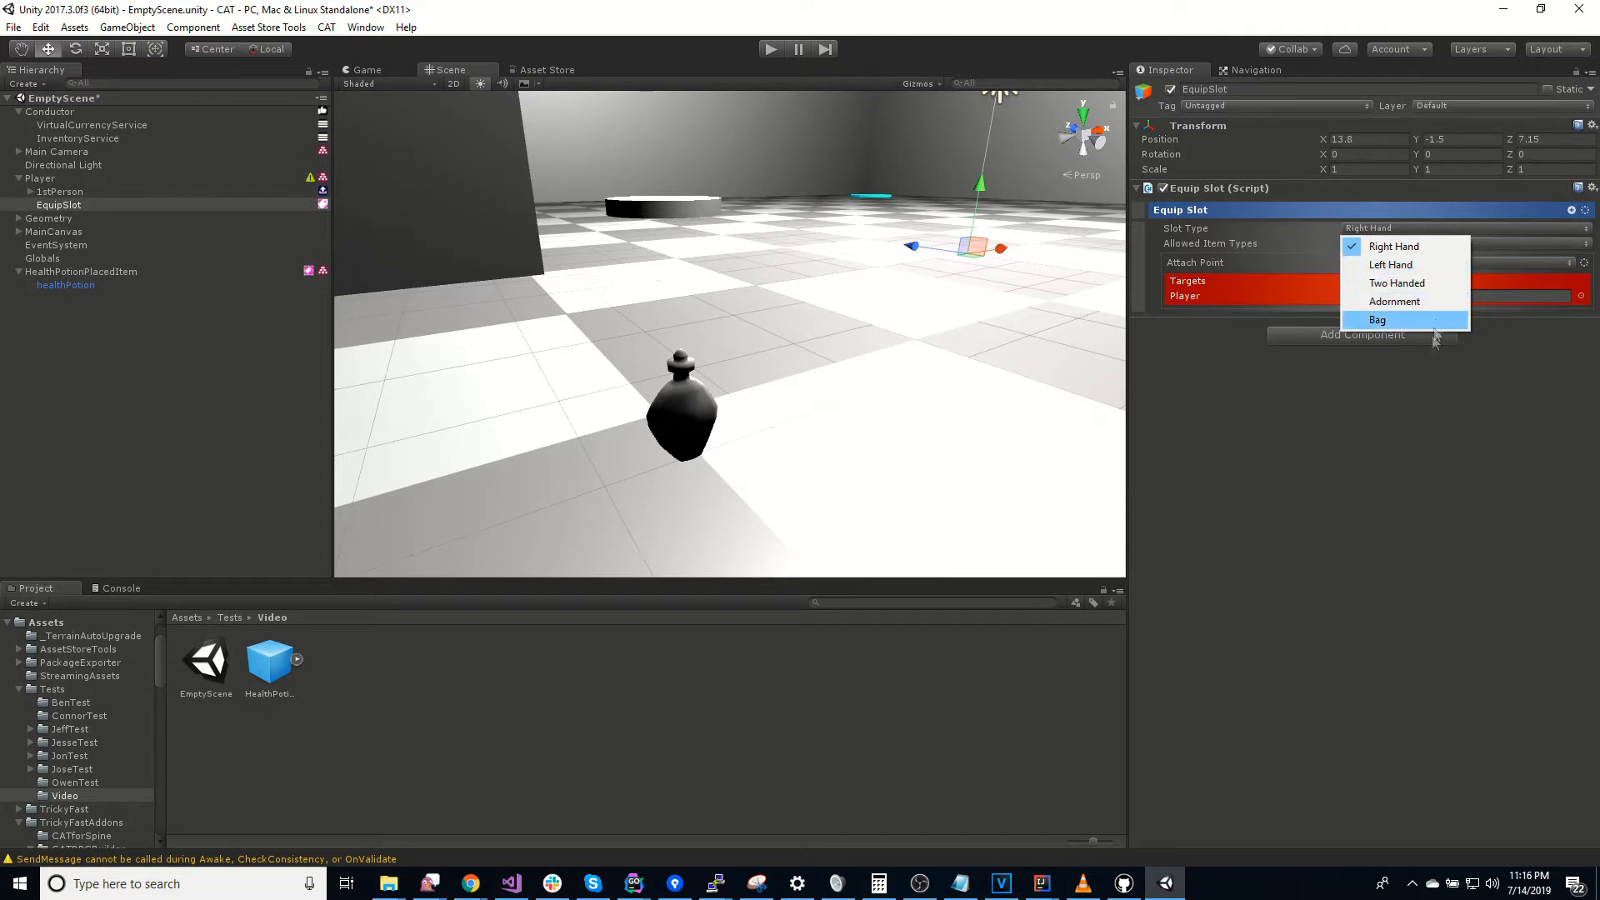
pyautogui.click(1245, 609)
pyautogui.click(1385, 230)
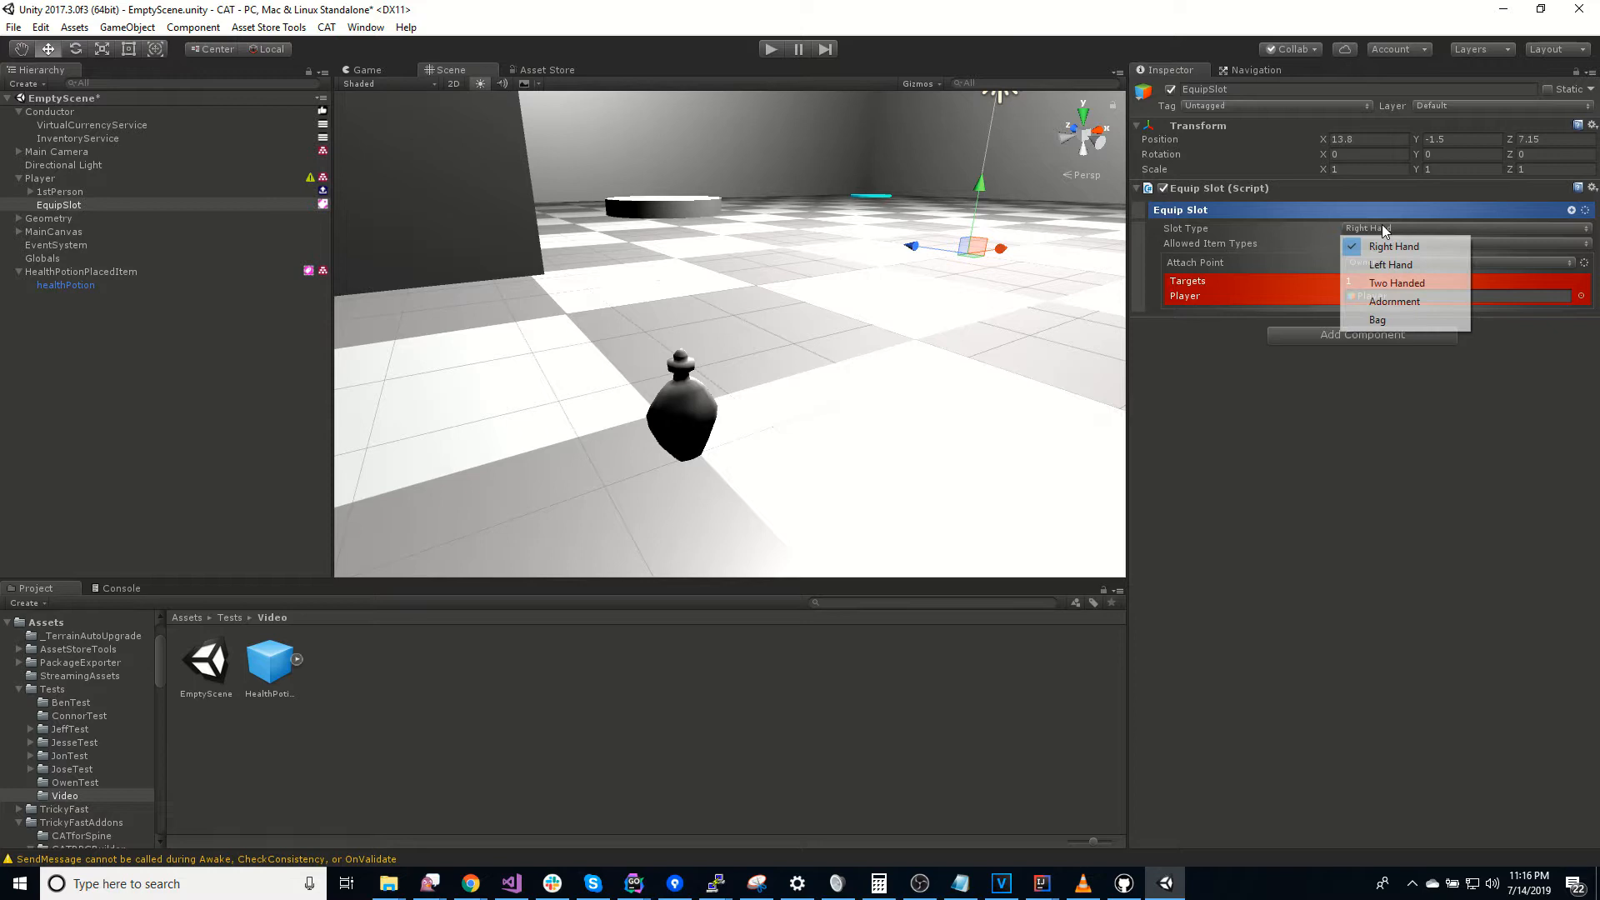
pyautogui.click(1247, 439)
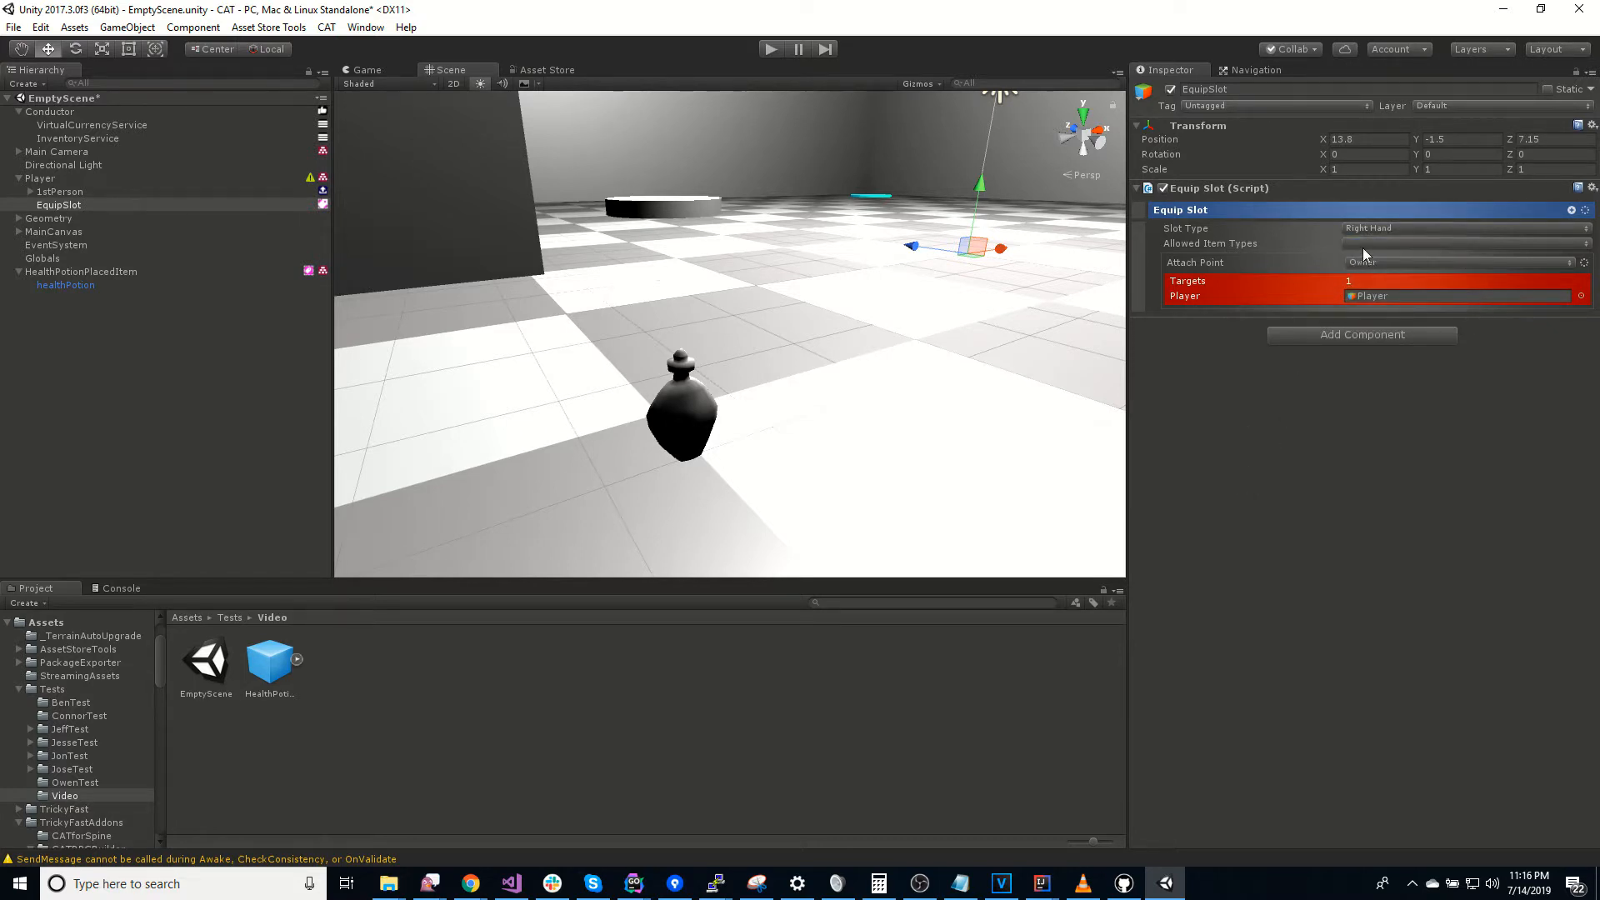
pyautogui.click(1363, 245)
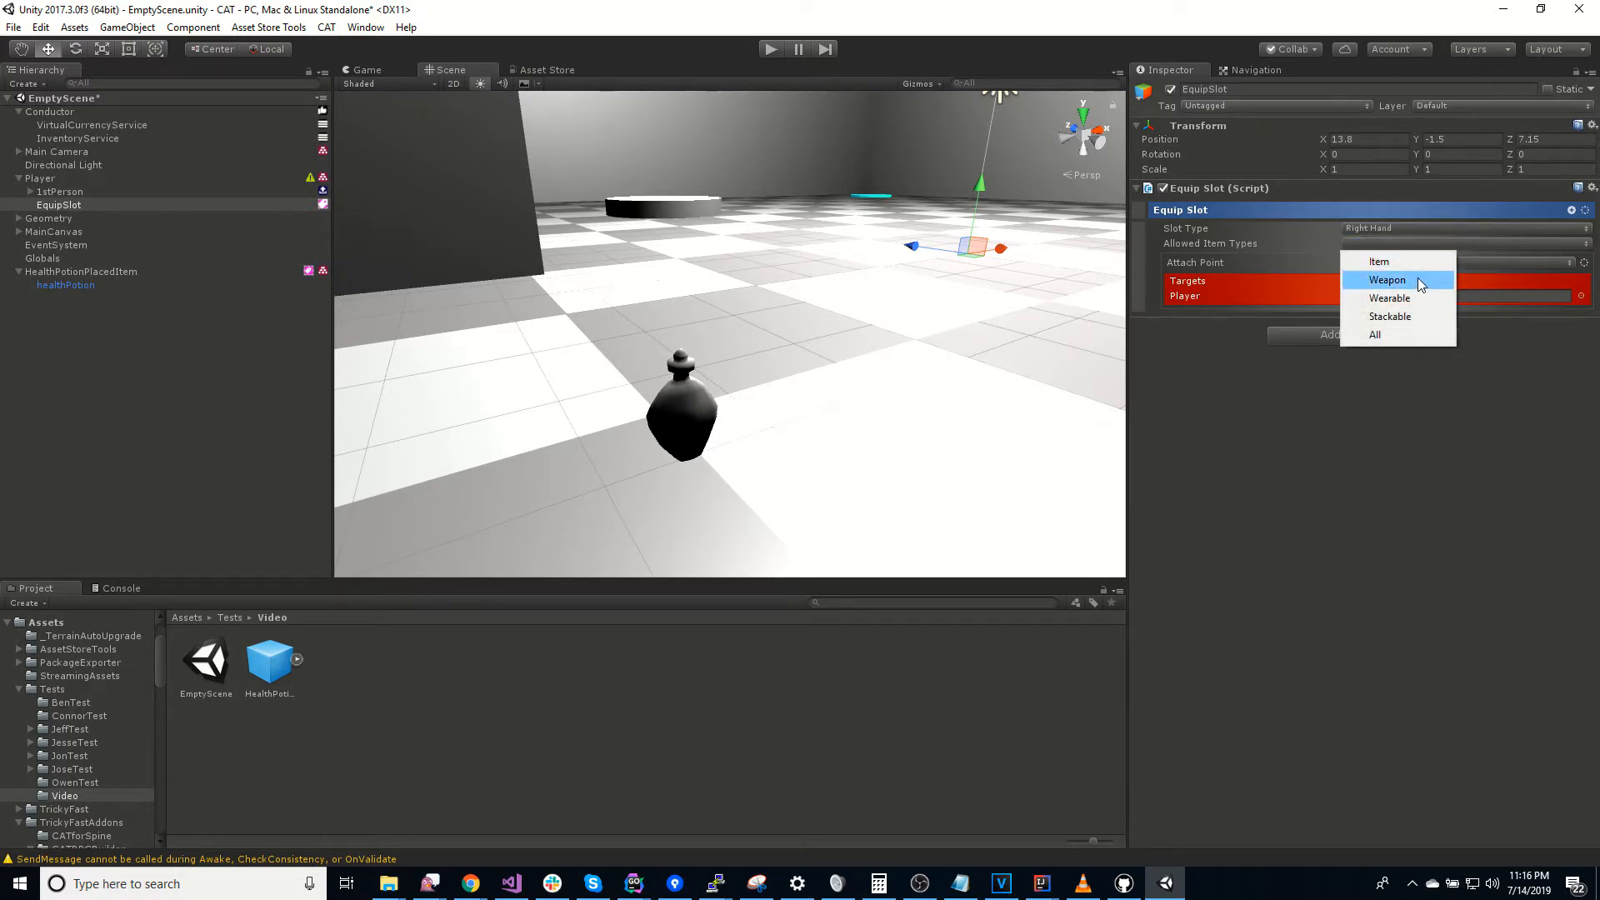
pyautogui.click(1419, 280)
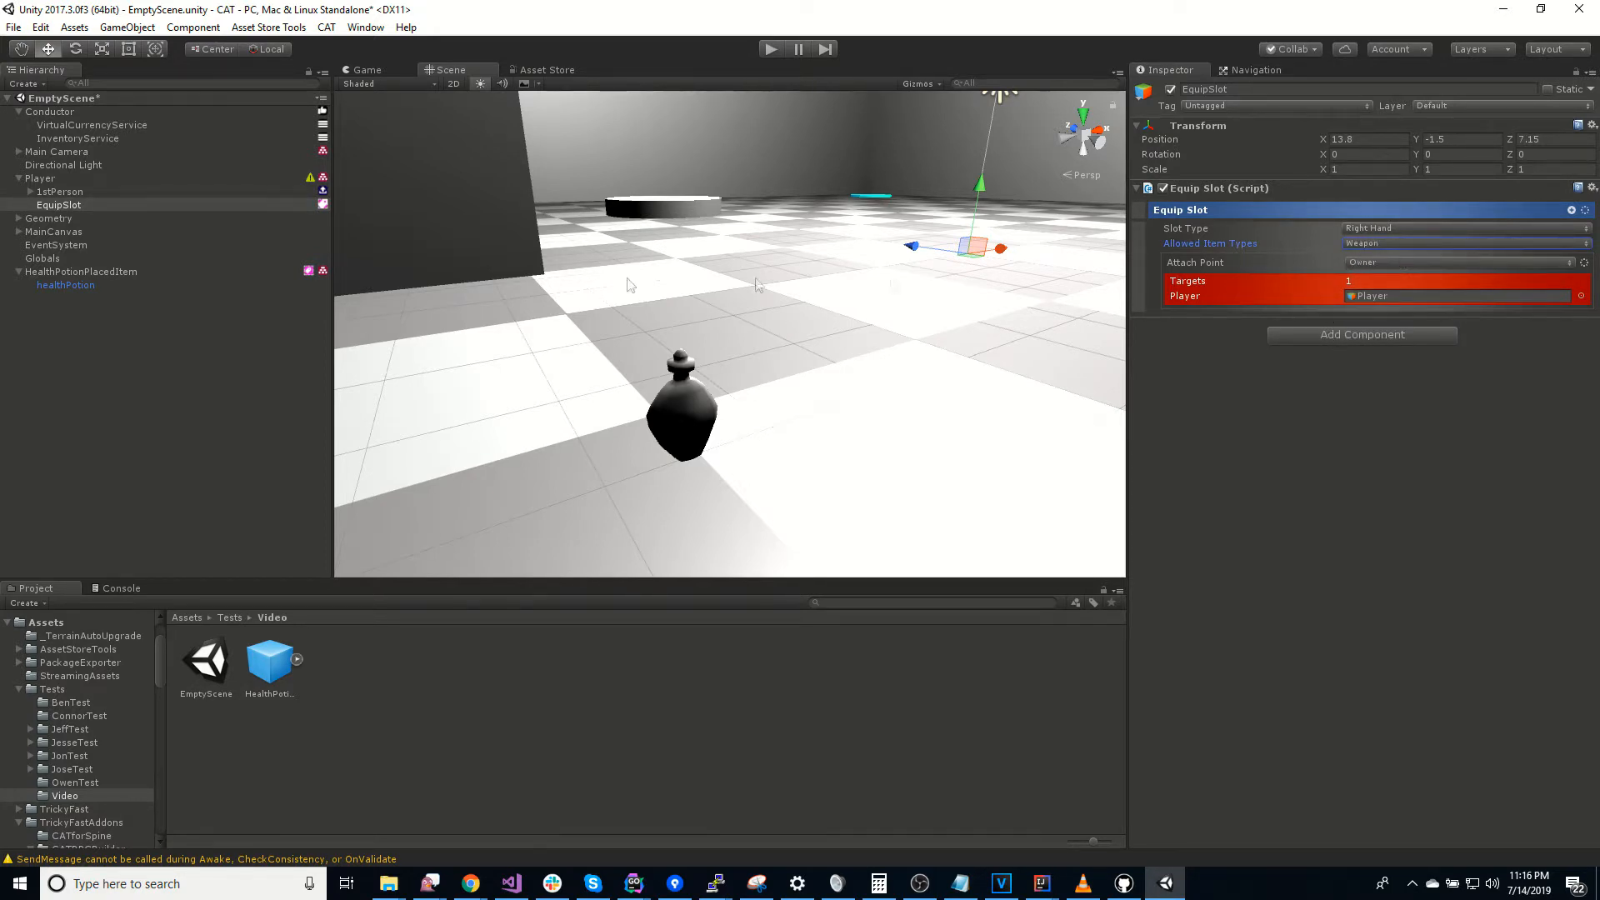
# Step: Inspect the HealthPotion prefab's Inventory Item settings for its placed item and equip prefab fields
pyautogui.moveTo(791, 358)
pyautogui.mouseDown(button='right')
pyautogui.moveTo(137, 280)
pyautogui.moveTo(914, 428)
pyautogui.moveTo(779, 337)
pyautogui.moveTo(802, 359)
pyautogui.mouseUp(button='right')
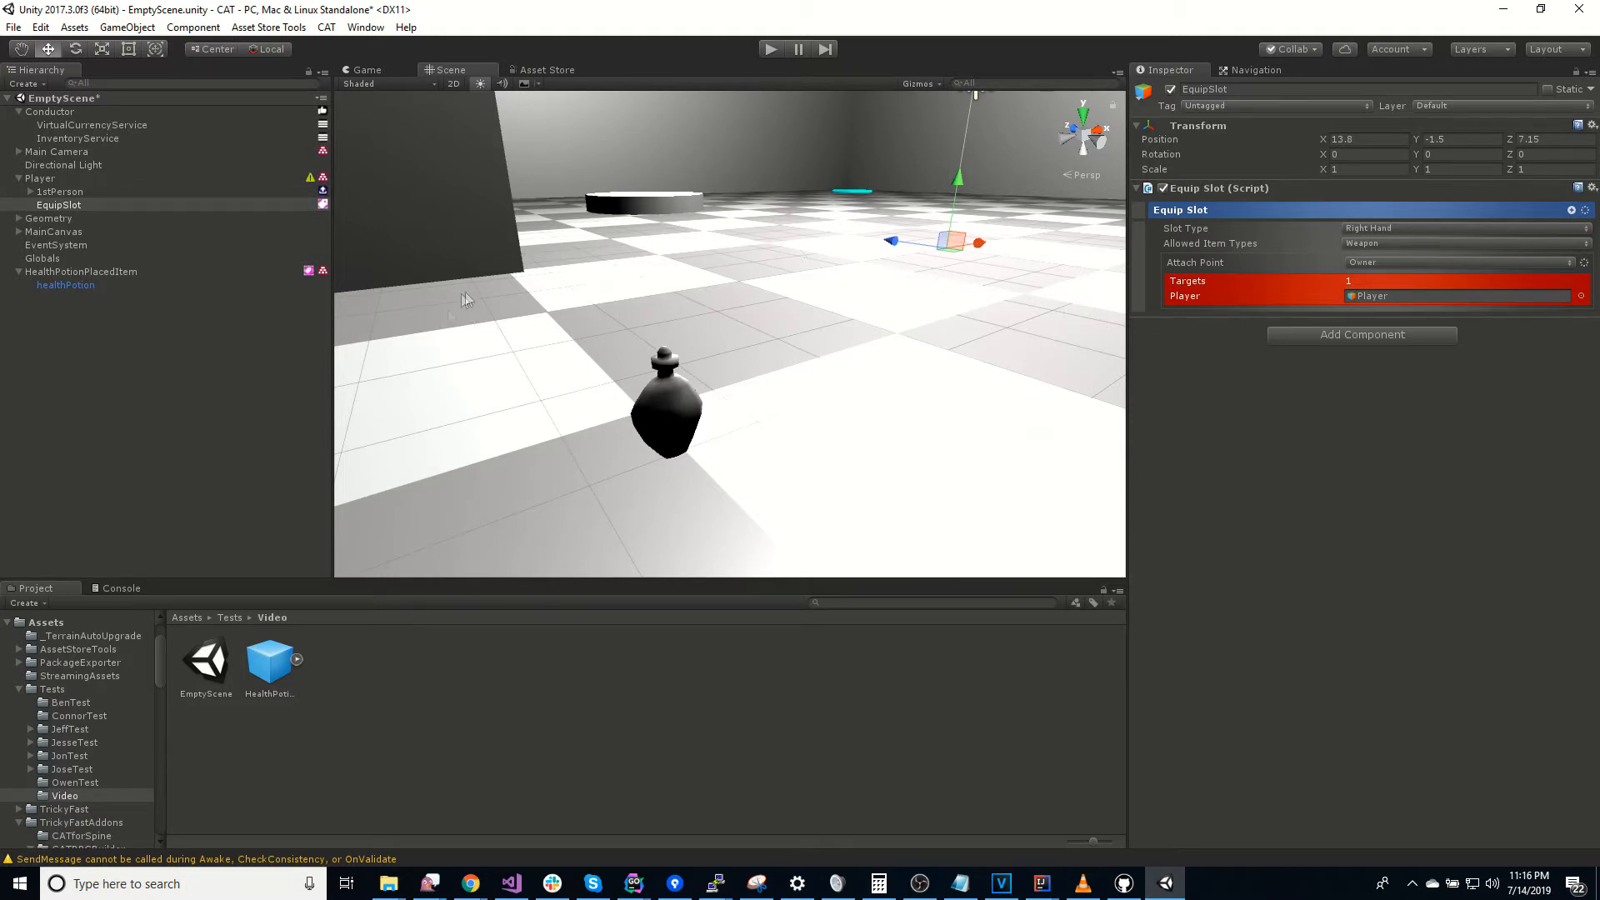
pyautogui.click(281, 666)
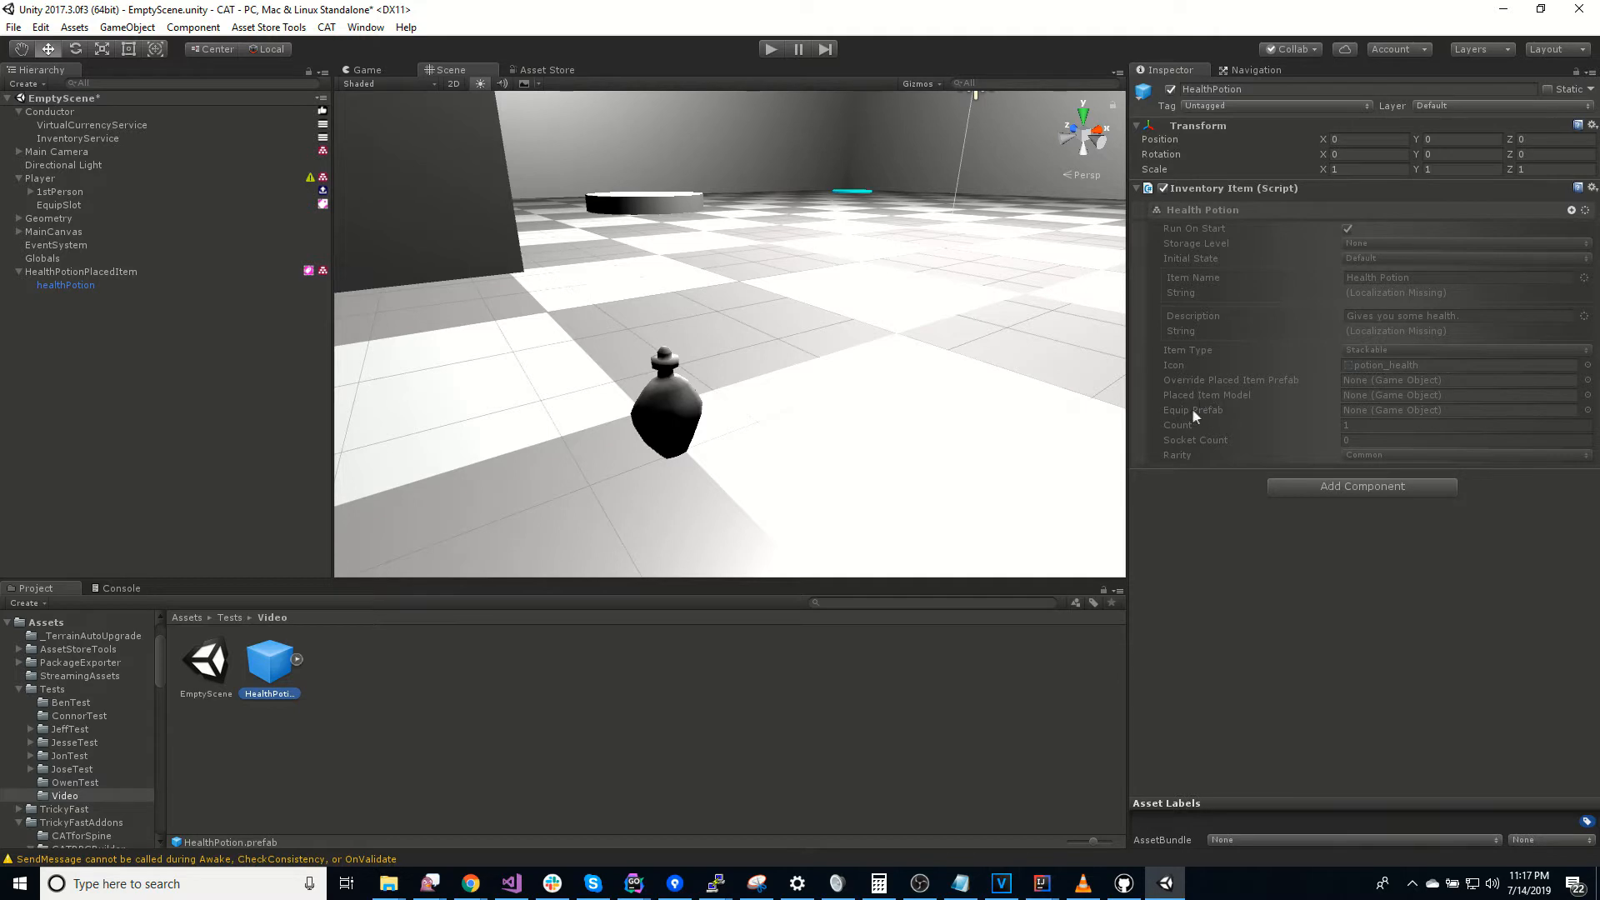
pyautogui.moveTo(1254, 381)
# Step: Rename the Player's EquipSlot object to RightHand
pyautogui.click(59, 205)
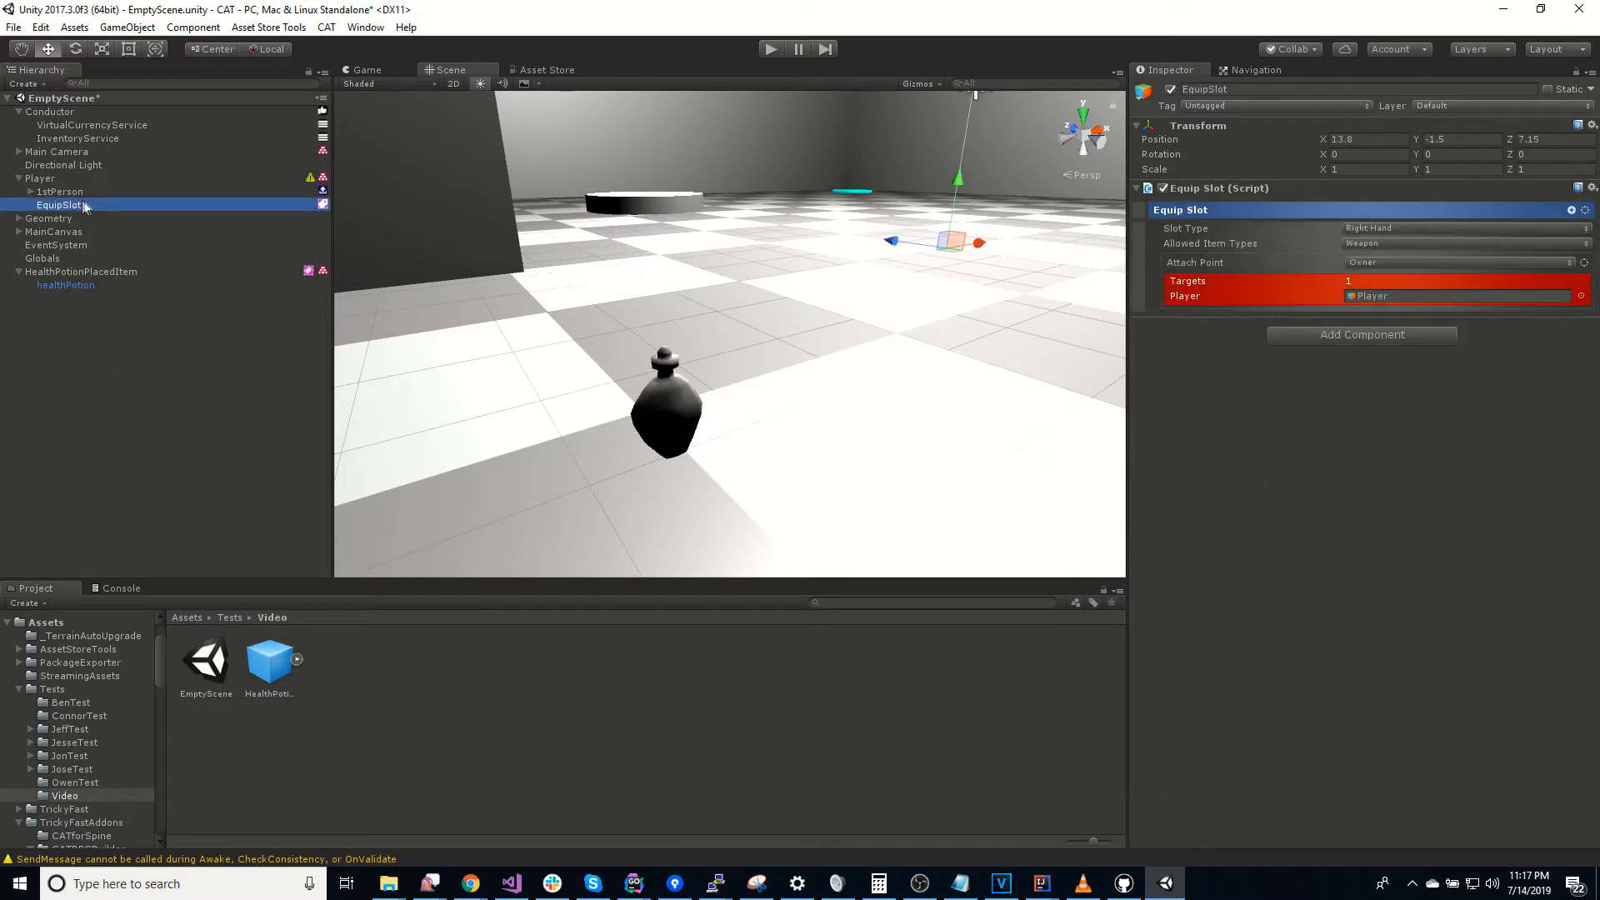
pyautogui.press('F2')
pyautogui.write('RightHa')
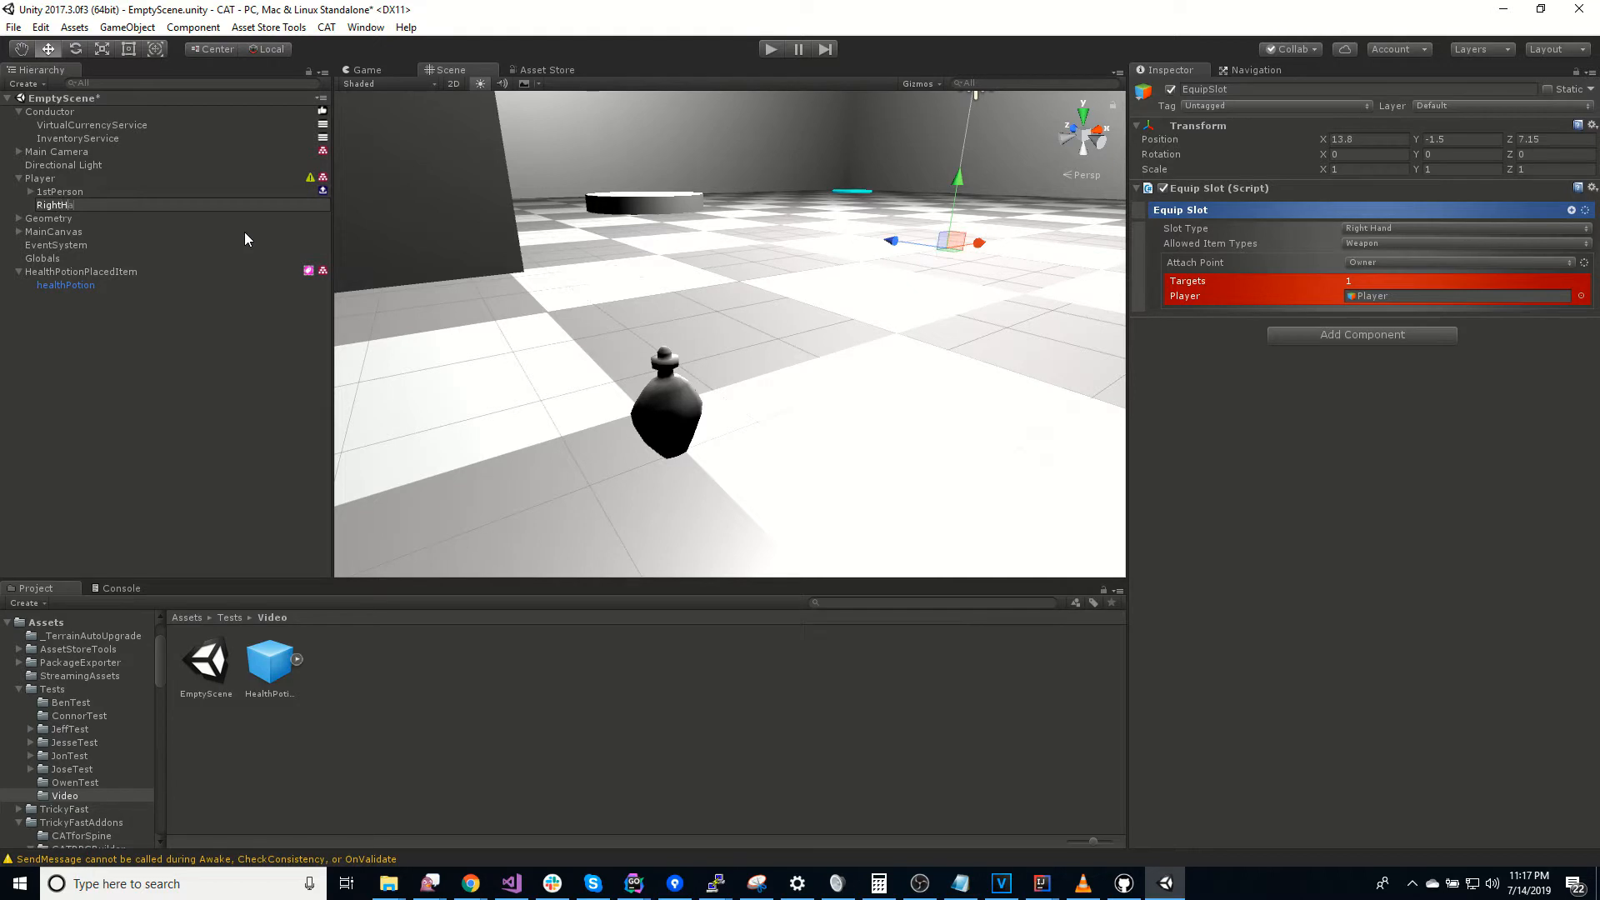
pyautogui.write('nd')
pyautogui.press('Return')
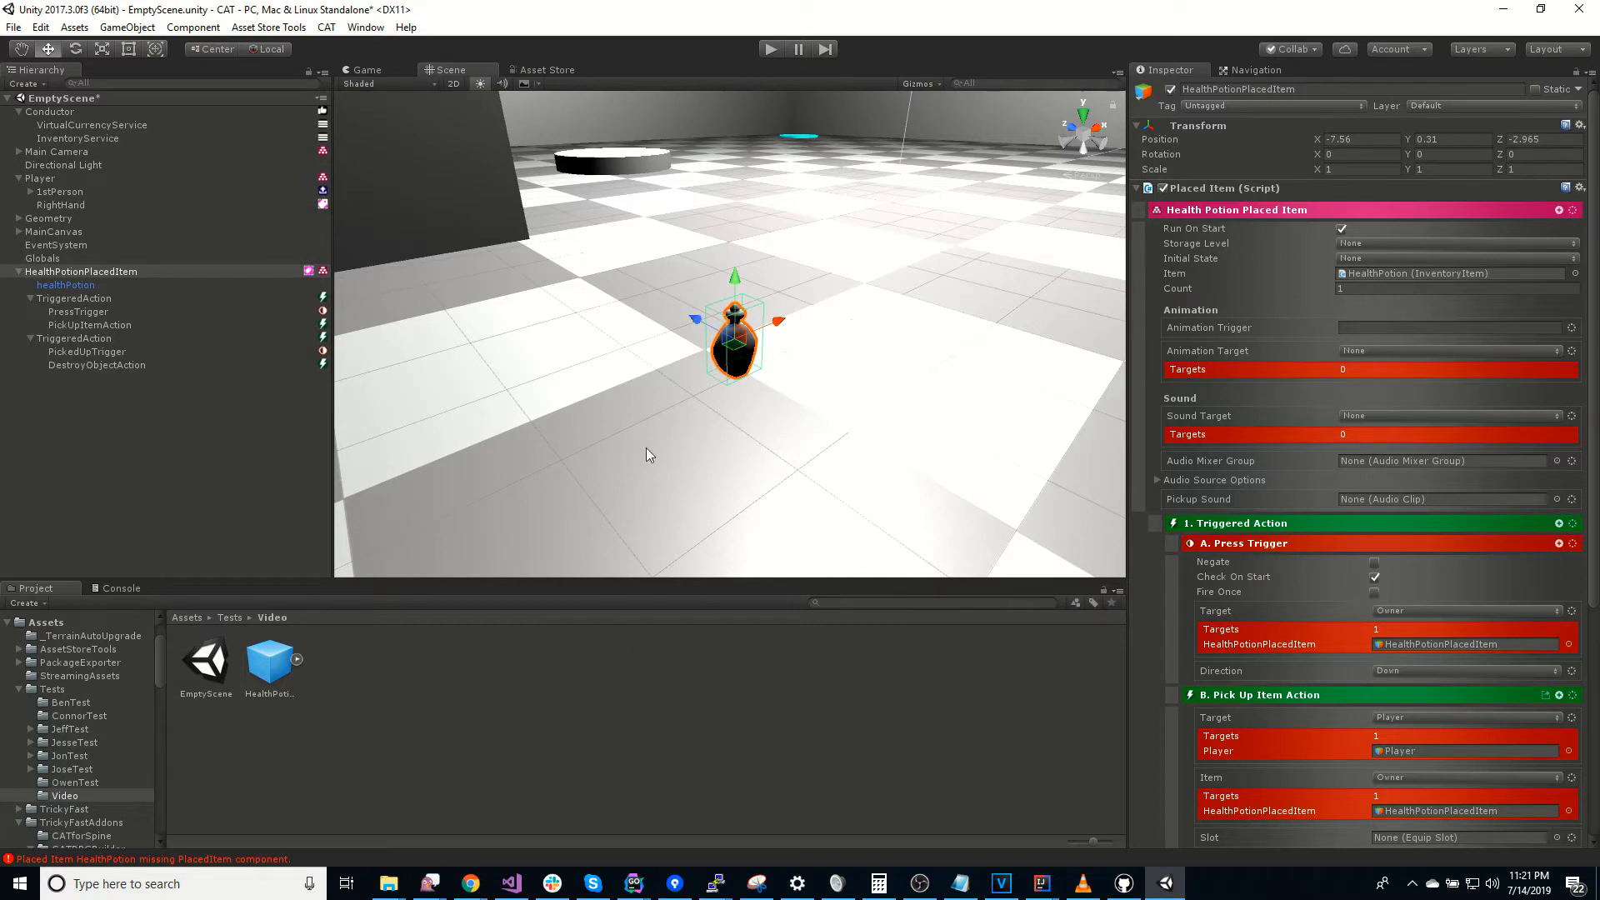
# Step: Save HealthPotionPlacedItem as a prefab in Tests/Video and add an instance of the HealthPotion prefab to the scene
pyautogui.click(65, 285)
pyautogui.moveTo(75, 273)
pyautogui.mouseDown()
pyautogui.moveTo(58, 273)
pyautogui.moveTo(422, 678)
pyautogui.mouseUp()
pyautogui.moveTo(273, 672); pyautogui.dragTo(96, 392)
pyautogui.click(19, 379)
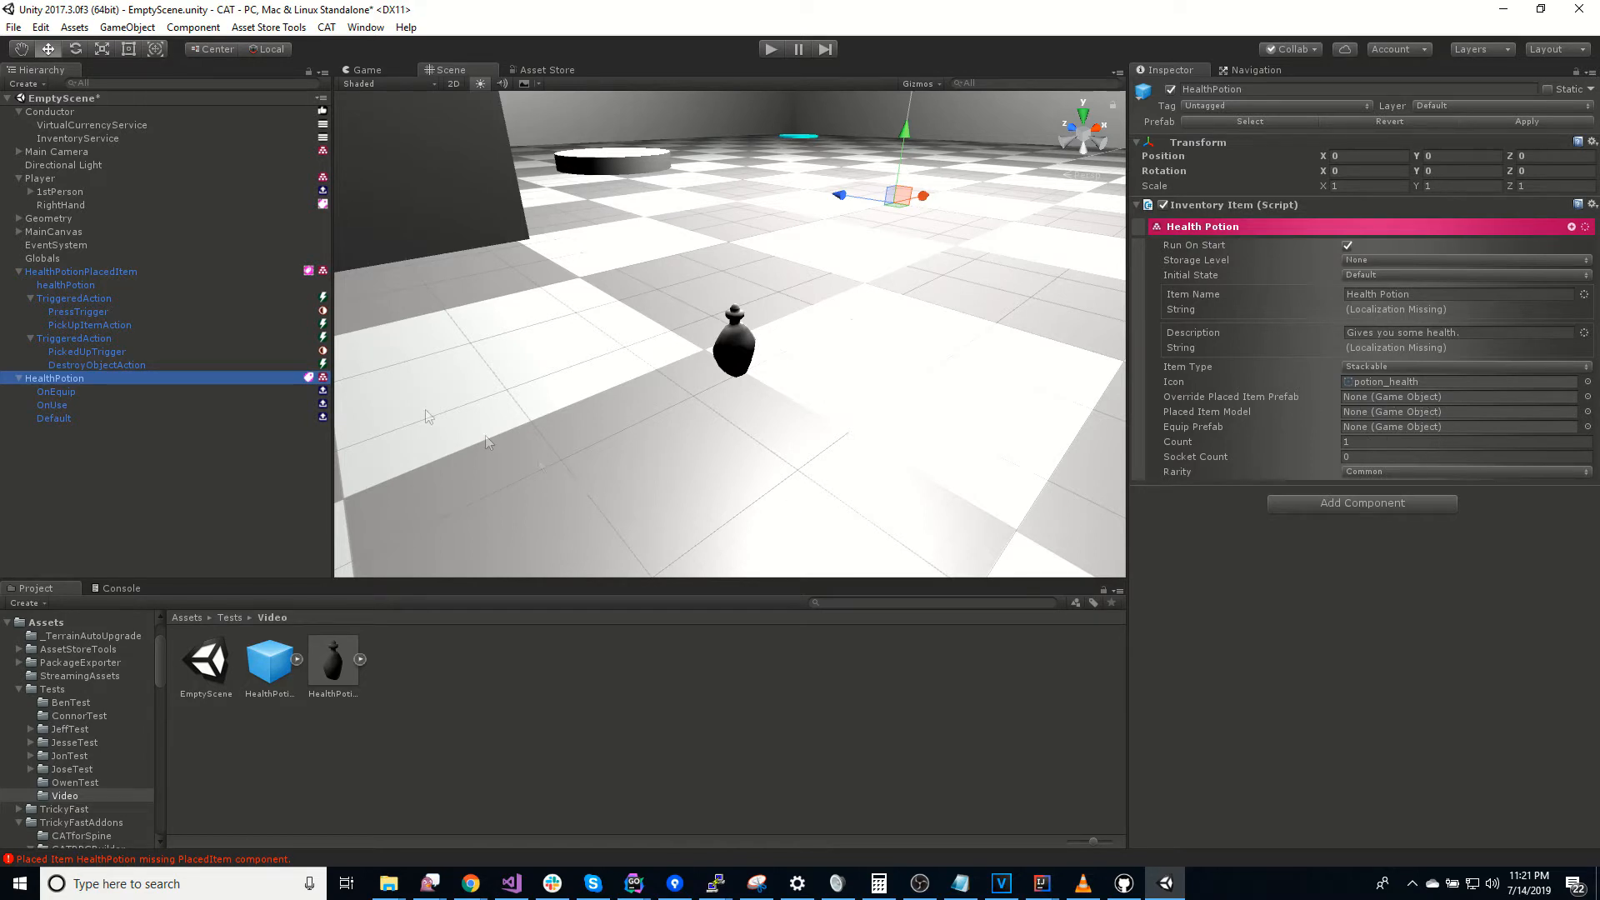
# Step: Try the HealthPotion prefab as the HealthPotion instance's Override Placed Item Prefab
pyautogui.moveTo(260, 672)
pyautogui.mouseDown()
pyautogui.moveTo(946, 447)
pyautogui.moveTo(1313, 393)
pyautogui.moveTo(1401, 401)
pyautogui.mouseUp()
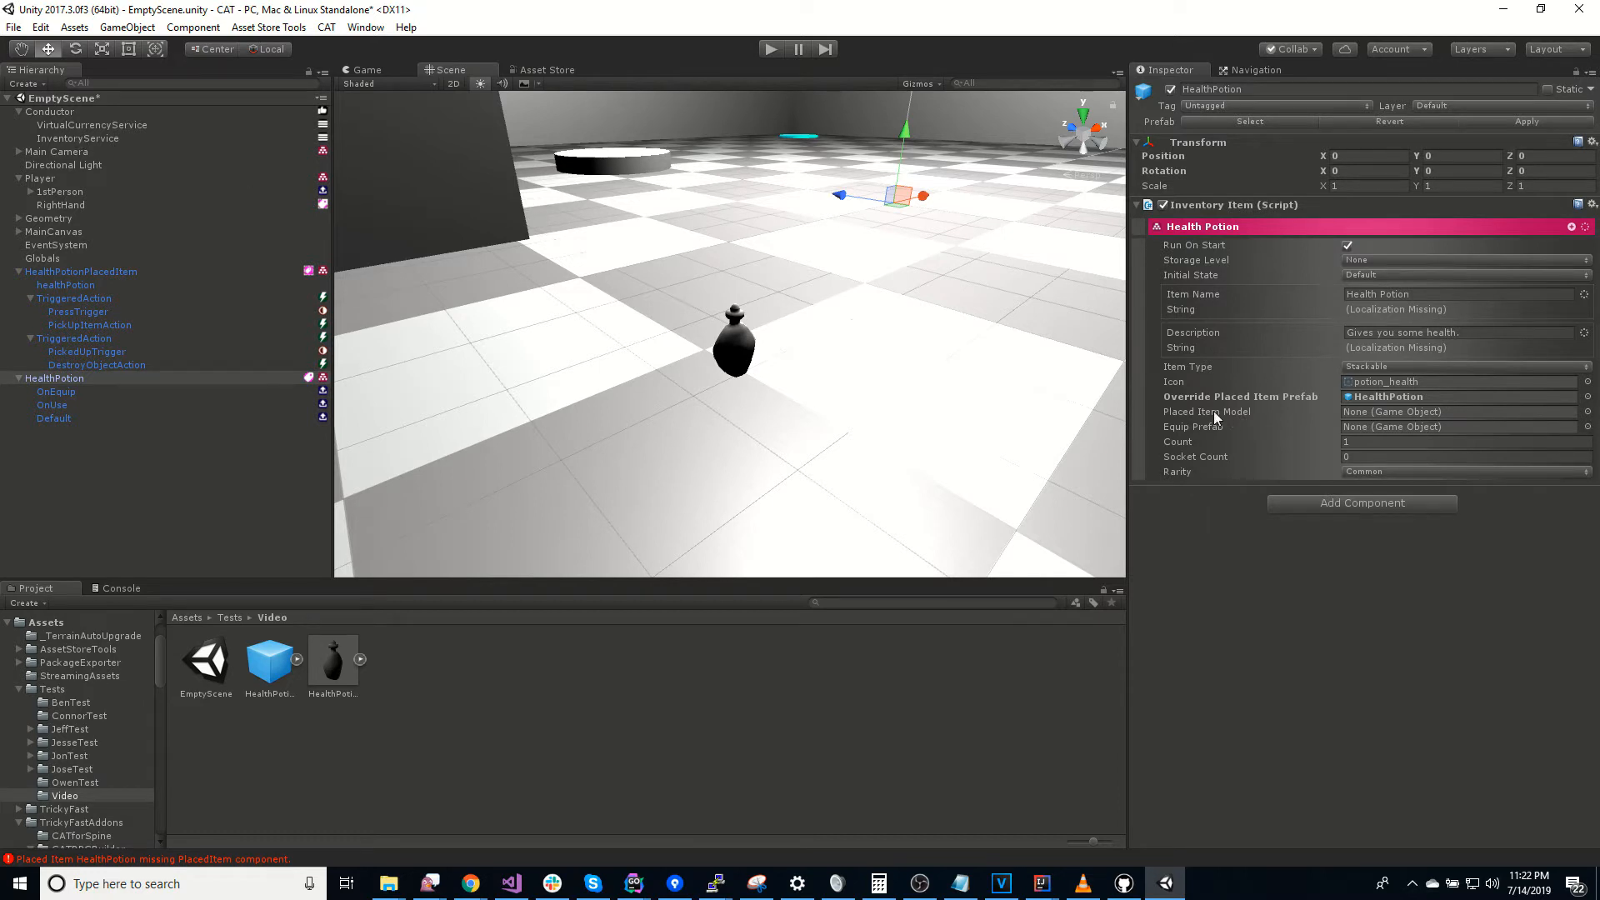
pyautogui.moveTo(1256, 412)
pyautogui.click(325, 670)
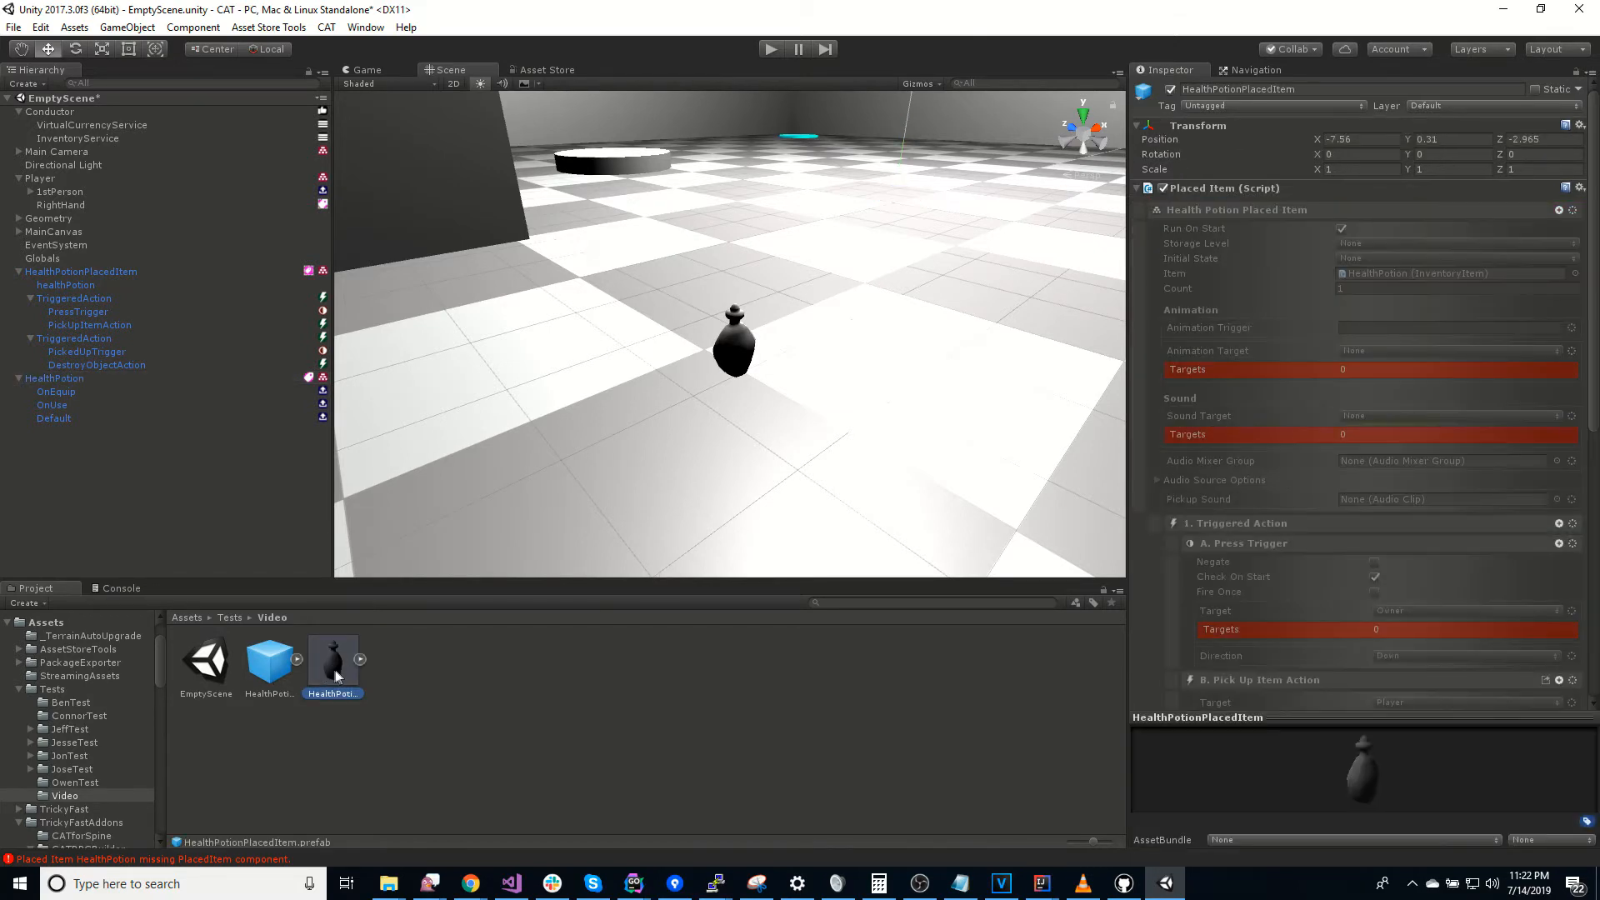
# Step: Apply HealthPotionPlacedItem as the Override Placed Item Prefab to the HealthPotion prefab and delete the HealthPotion instance from the scene
pyautogui.click(71, 380)
pyautogui.moveTo(333, 666)
pyautogui.mouseDown()
pyautogui.moveTo(625, 521)
pyautogui.moveTo(1416, 398)
pyautogui.mouseUp()
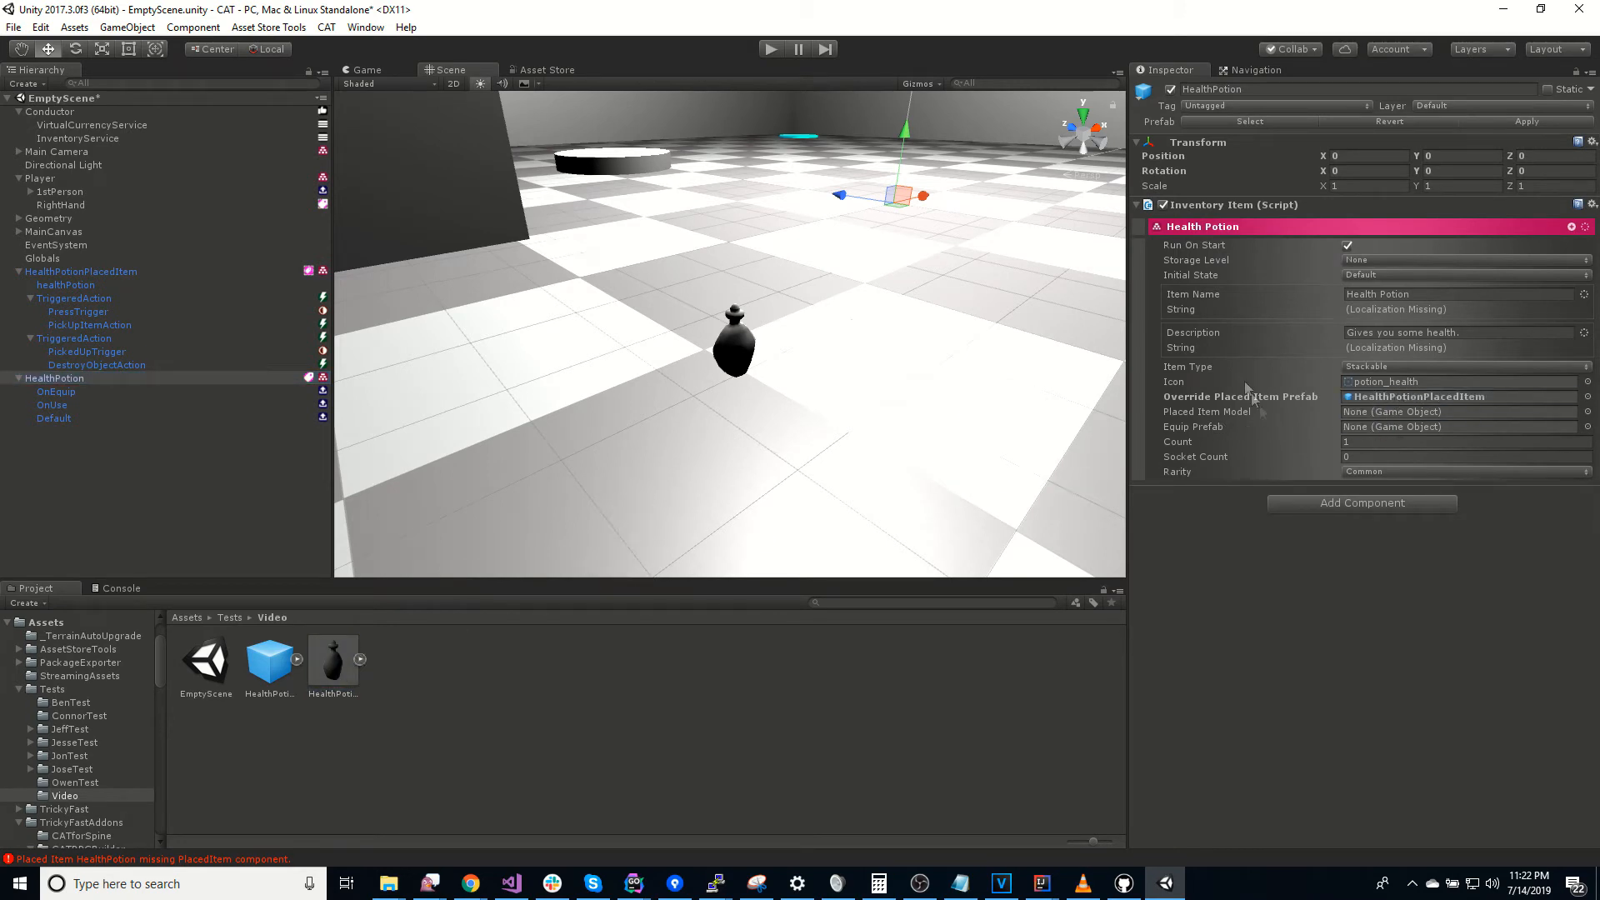
pyautogui.click(1528, 122)
pyautogui.click(97, 379)
pyautogui.press('Delete')
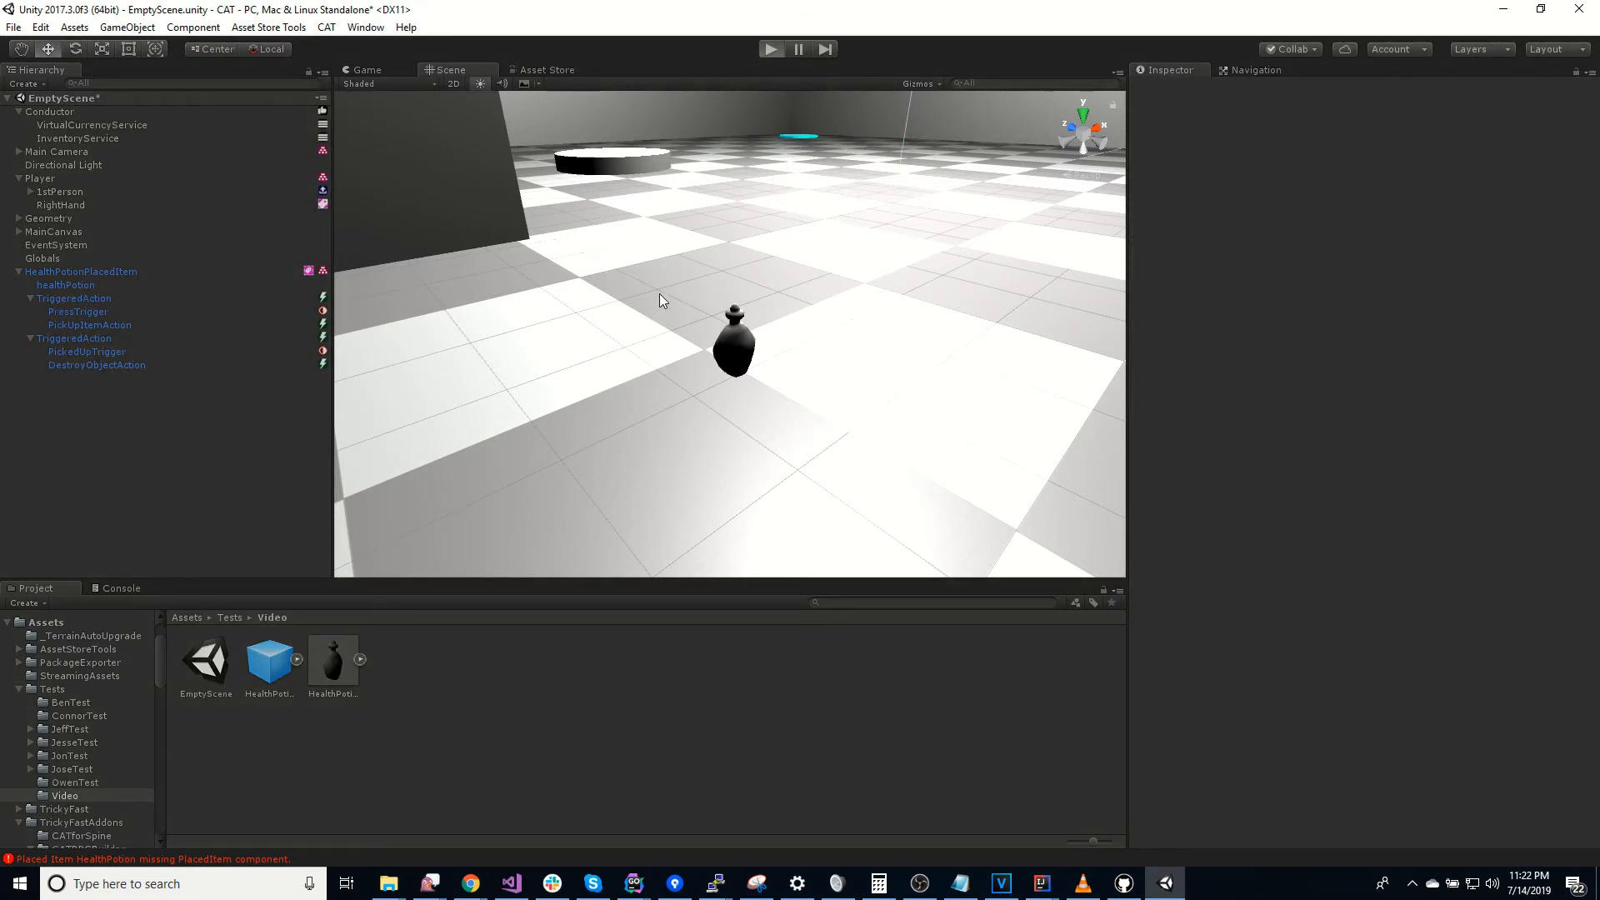
# Step: Run the scene and pick up the placed health potion with the Player
pyautogui.hotkey('ctrl', 'p')
pyautogui.moveTo(680, 388); pyautogui.dragTo(1182, 405, button='right')
pyautogui.moveTo(660, 293); pyautogui.dragTo(757, 464, button='right')
pyautogui.press('w')
pyautogui.click(779, 437)
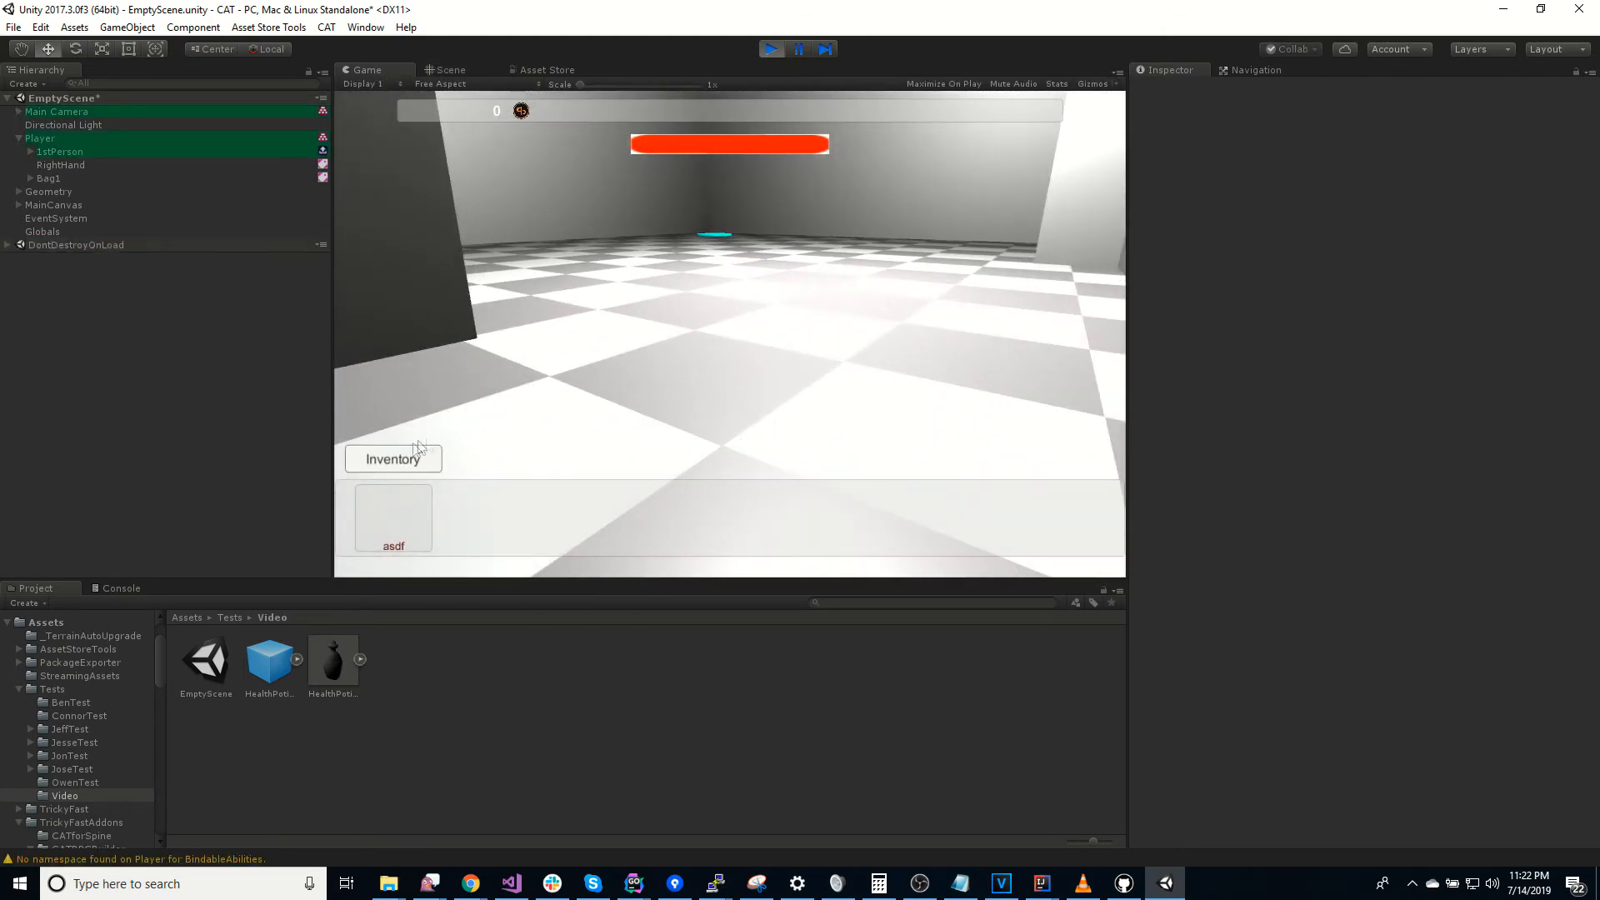
# Step: Drop the health potion from the in-game inventory and close the inventory
pyautogui.click(406, 463)
pyautogui.click(581, 275)
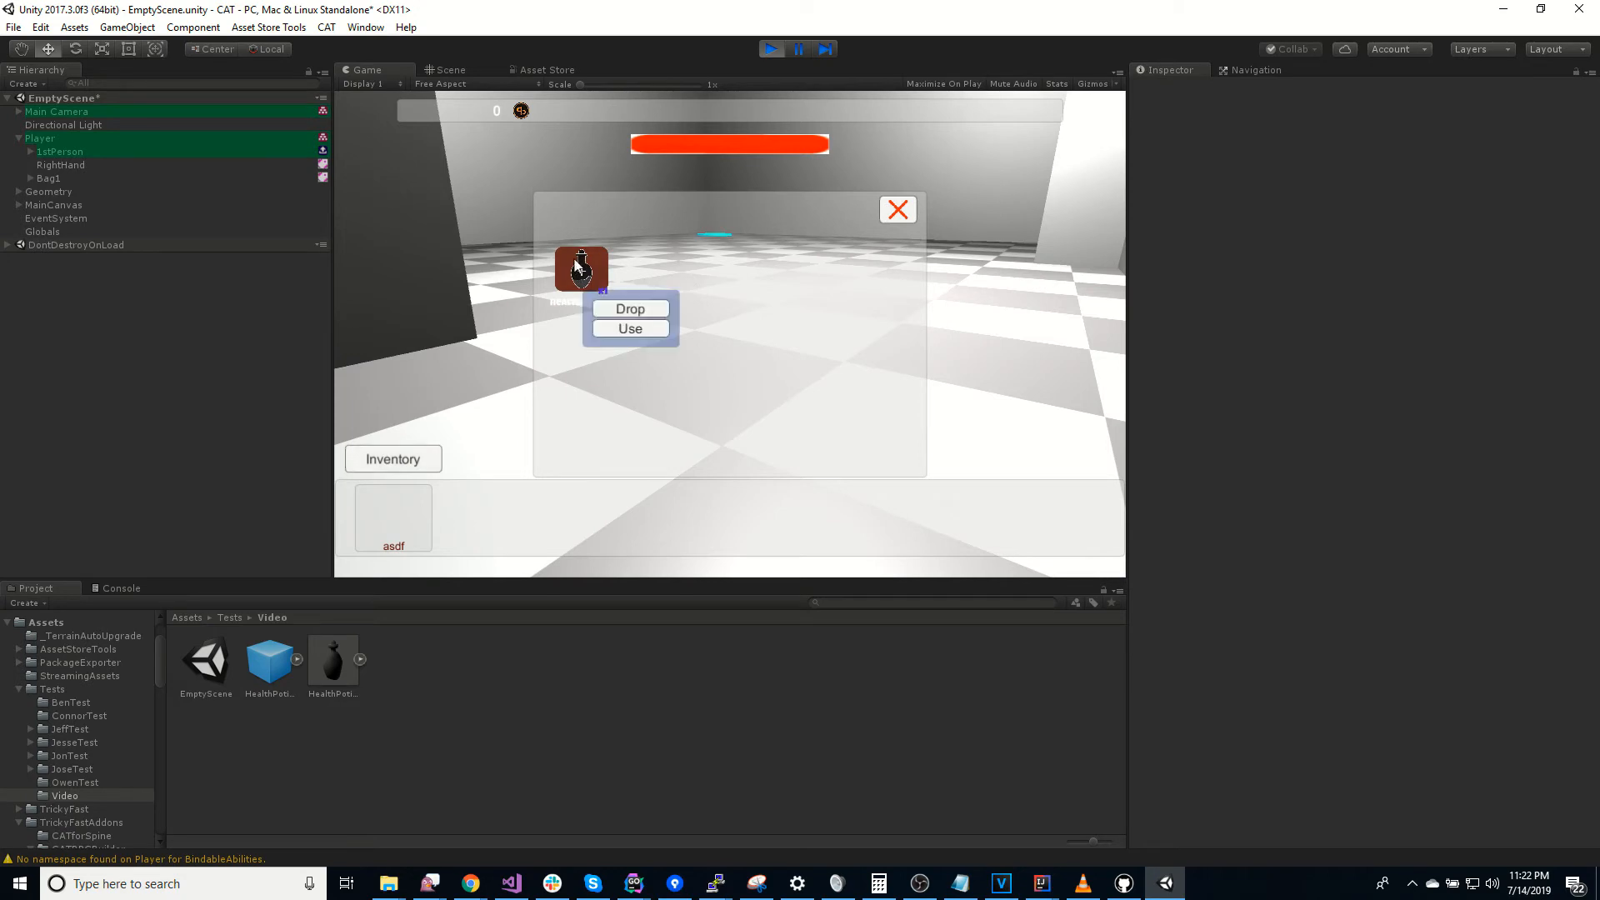
pyautogui.click(646, 310)
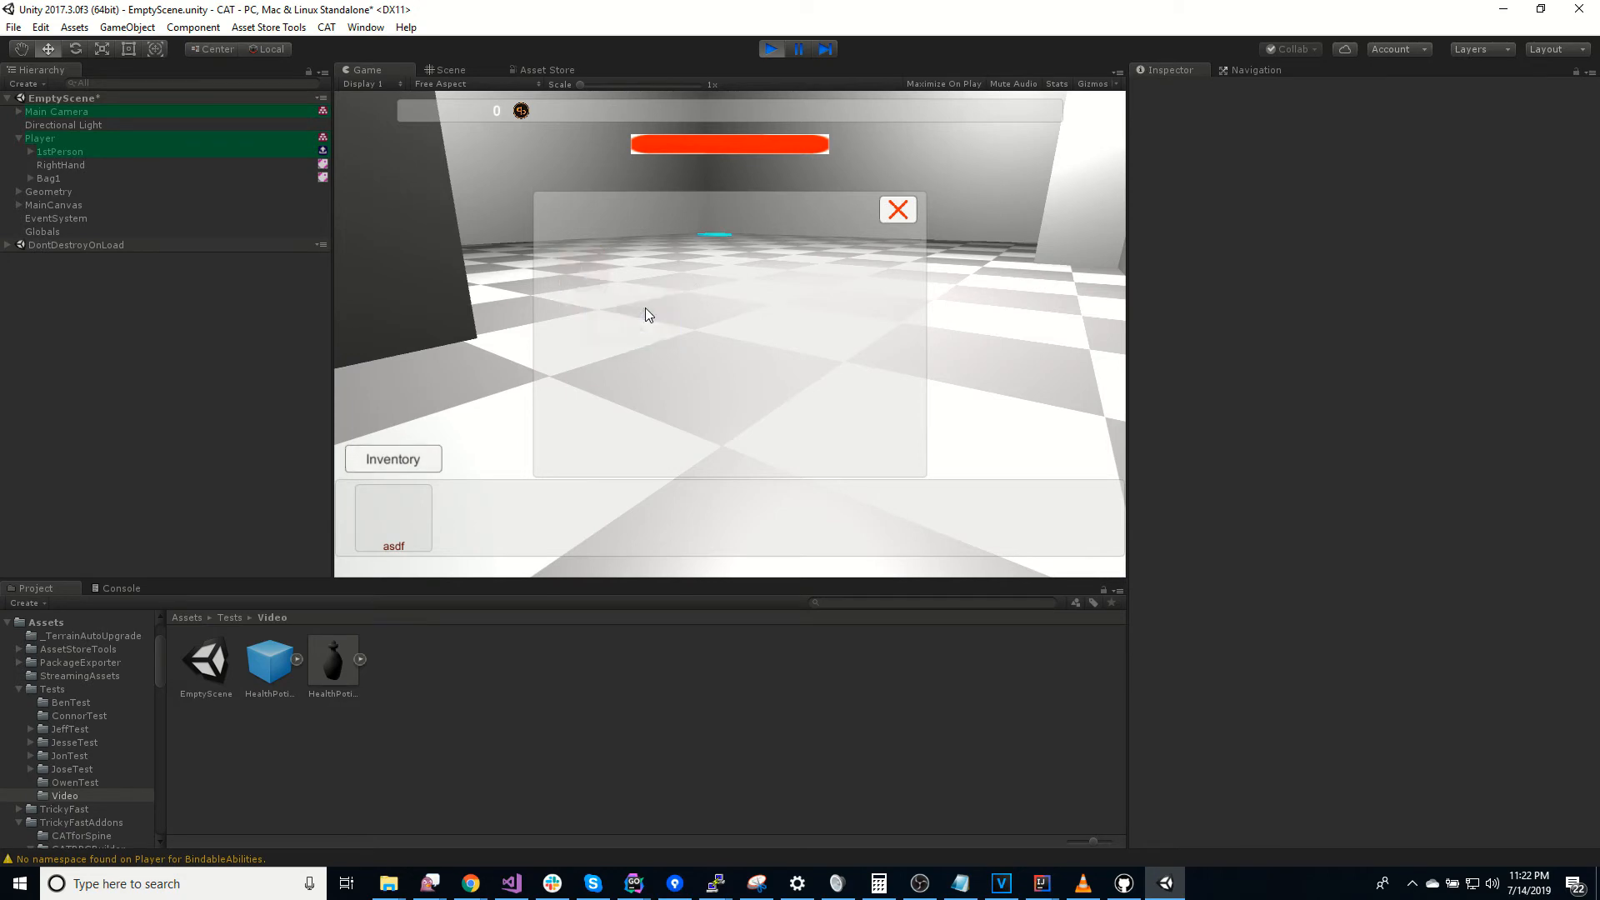
pyautogui.click(904, 214)
# Step: Walk the Player to the dropped health potion and pick it up again
pyautogui.moveTo(786, 261)
pyautogui.mouseDown(button='right')
pyautogui.moveTo(806, 224)
pyautogui.moveTo(775, 243)
pyautogui.moveTo(764, 325)
pyautogui.moveTo(359, 379)
pyautogui.moveTo(422, 379)
pyautogui.moveTo(378, 421)
pyautogui.mouseUp(button='right')
pyautogui.press('s')
pyautogui.press('w')
pyautogui.click(640, 358)
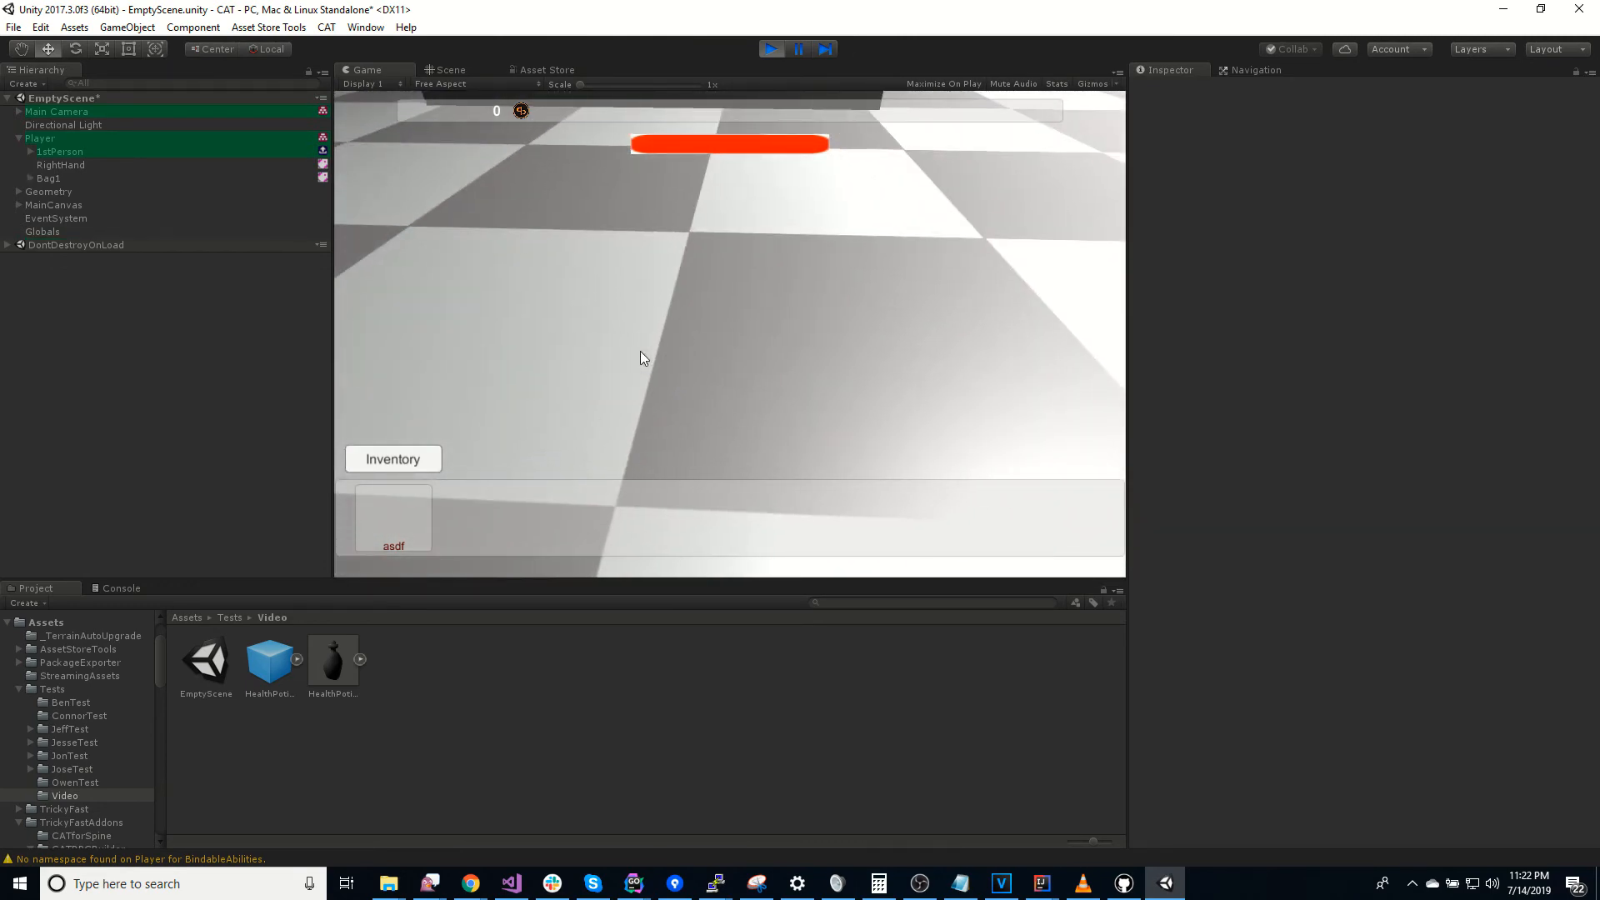
# Step: Drop the health potion from the inventory a second time and close the inventory window
pyautogui.click(415, 455)
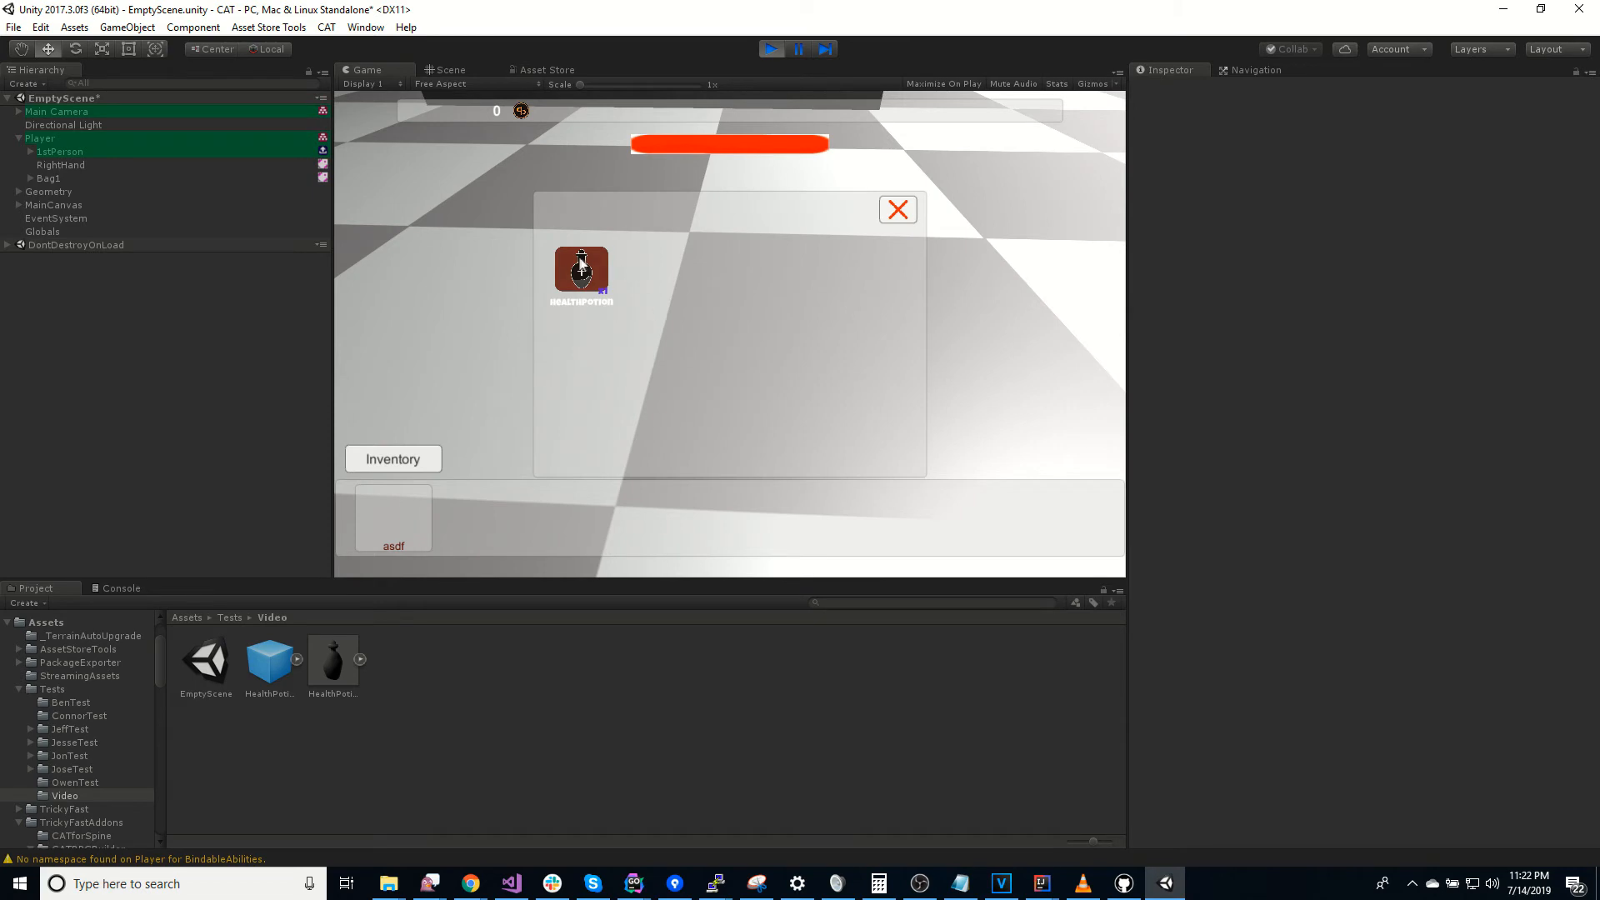
pyautogui.click(583, 265)
pyautogui.click(630, 309)
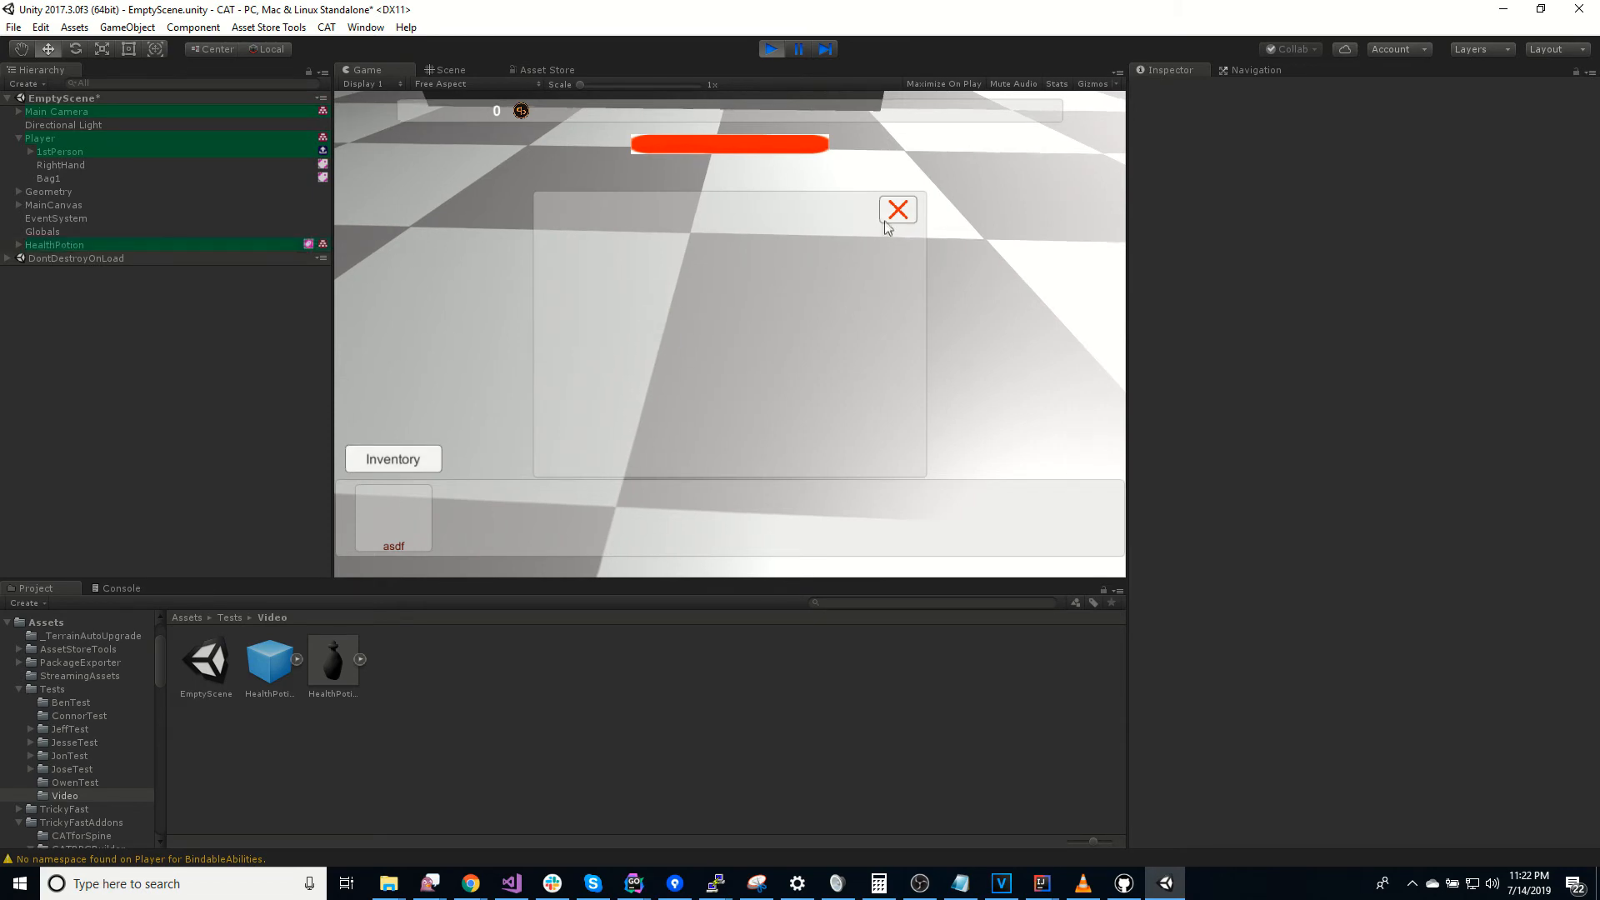
pyautogui.click(897, 210)
# Step: Move the Player up to the health potion dropped on the floor
pyautogui.moveTo(898, 210); pyautogui.dragTo(875, 63, button='right')
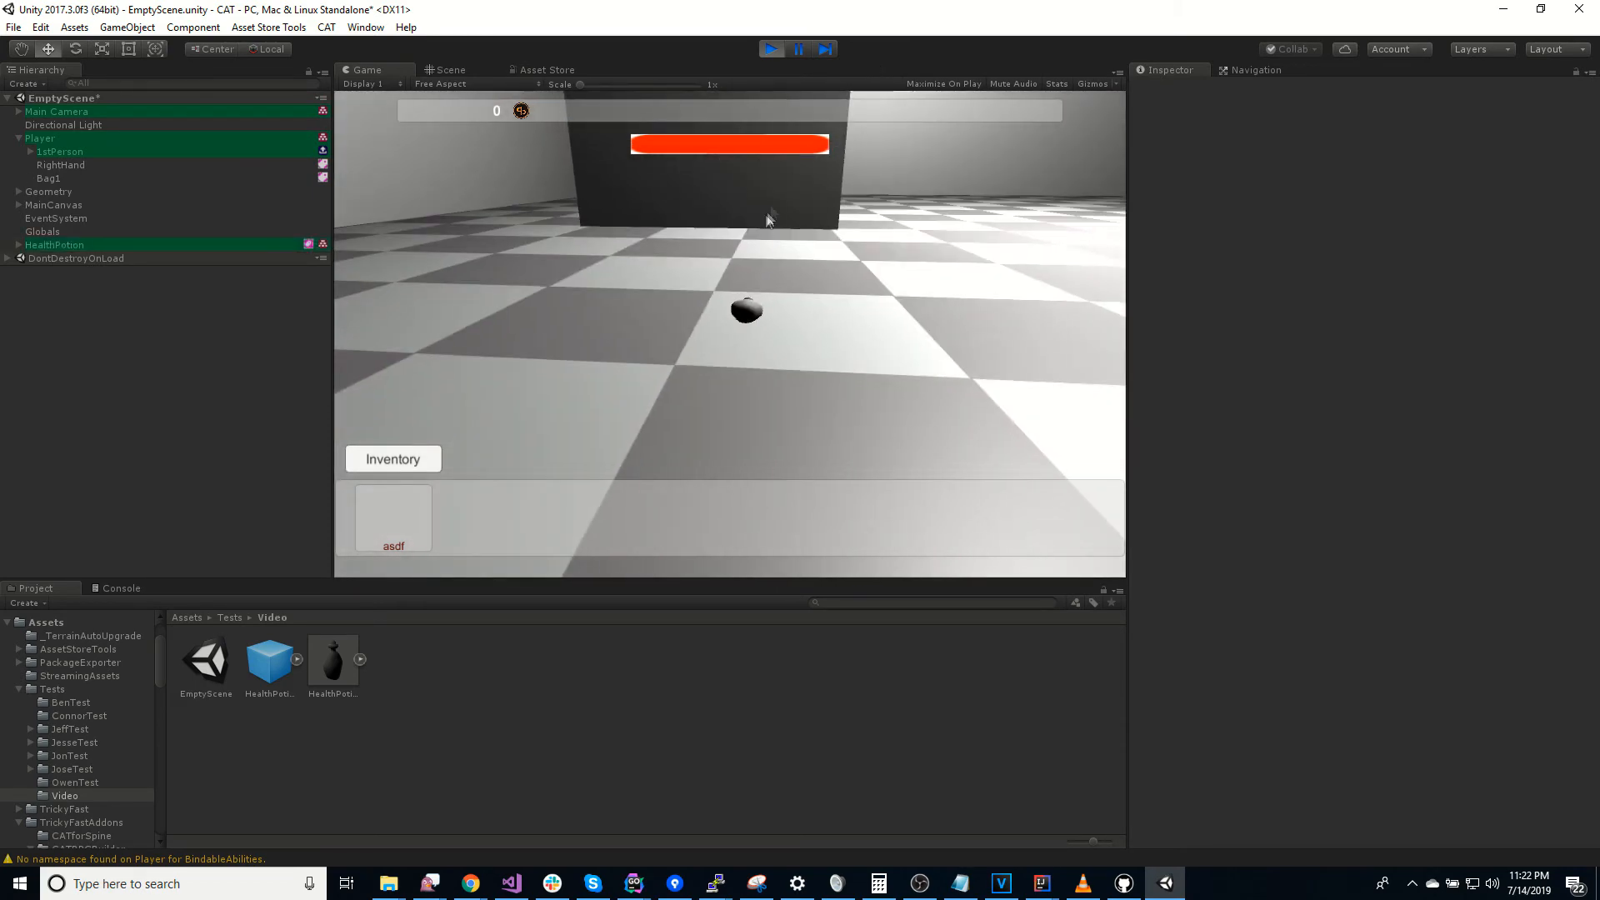
pyautogui.press('w')
pyautogui.moveTo(769, 216); pyautogui.dragTo(575, 134, button='right')
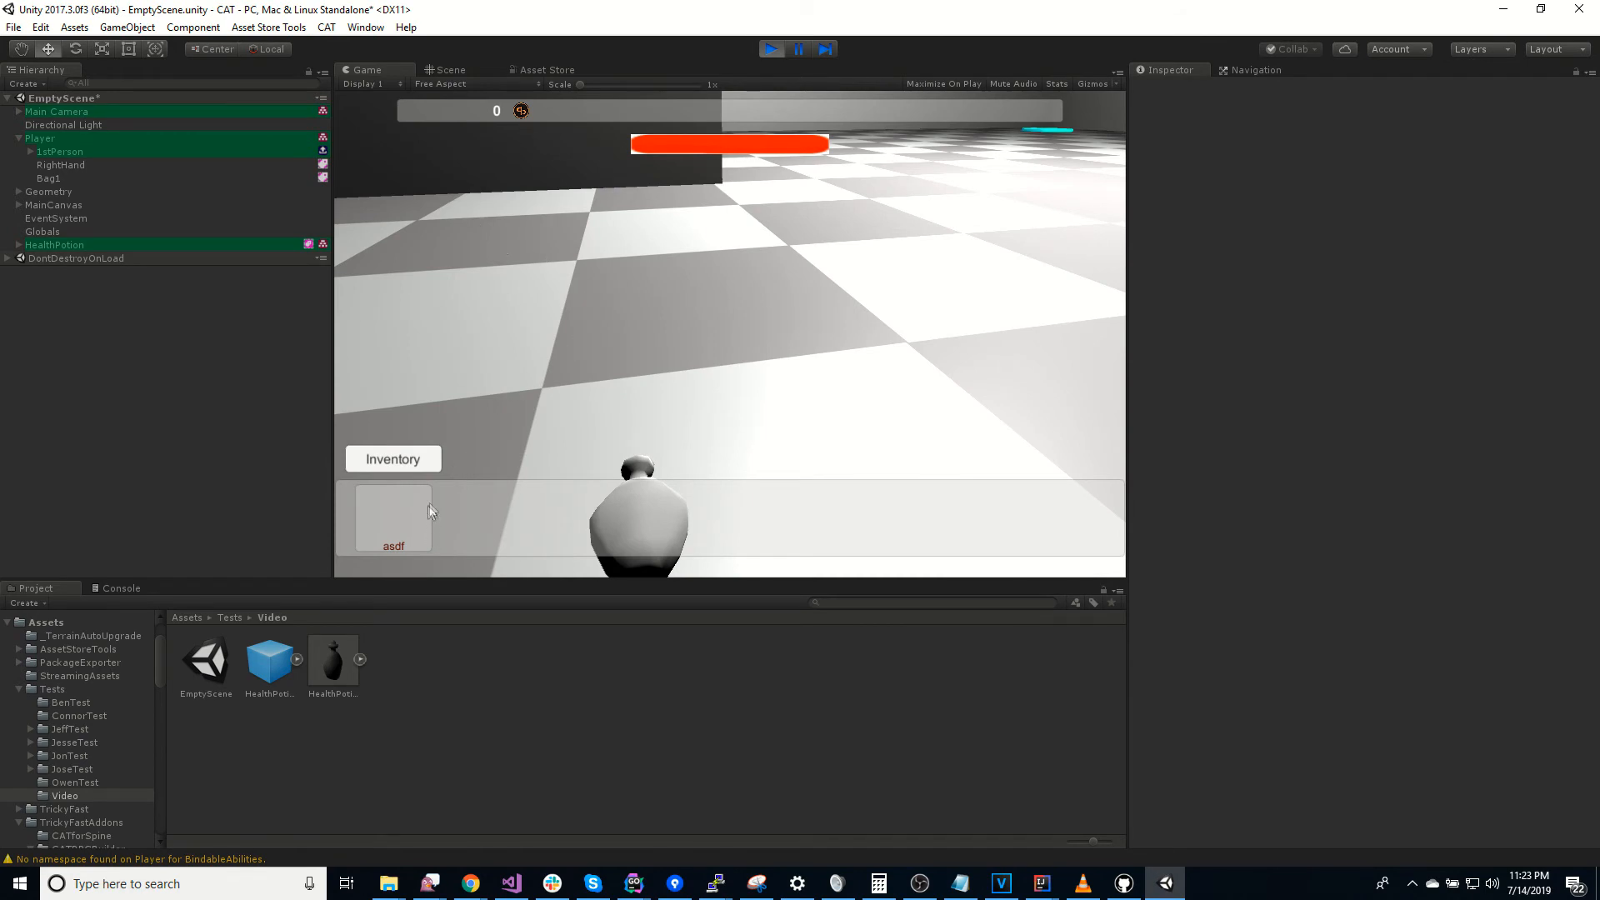
# Step: Check the in-game inventory window's contents by opening and closing it repeatedly
pyautogui.click(410, 460)
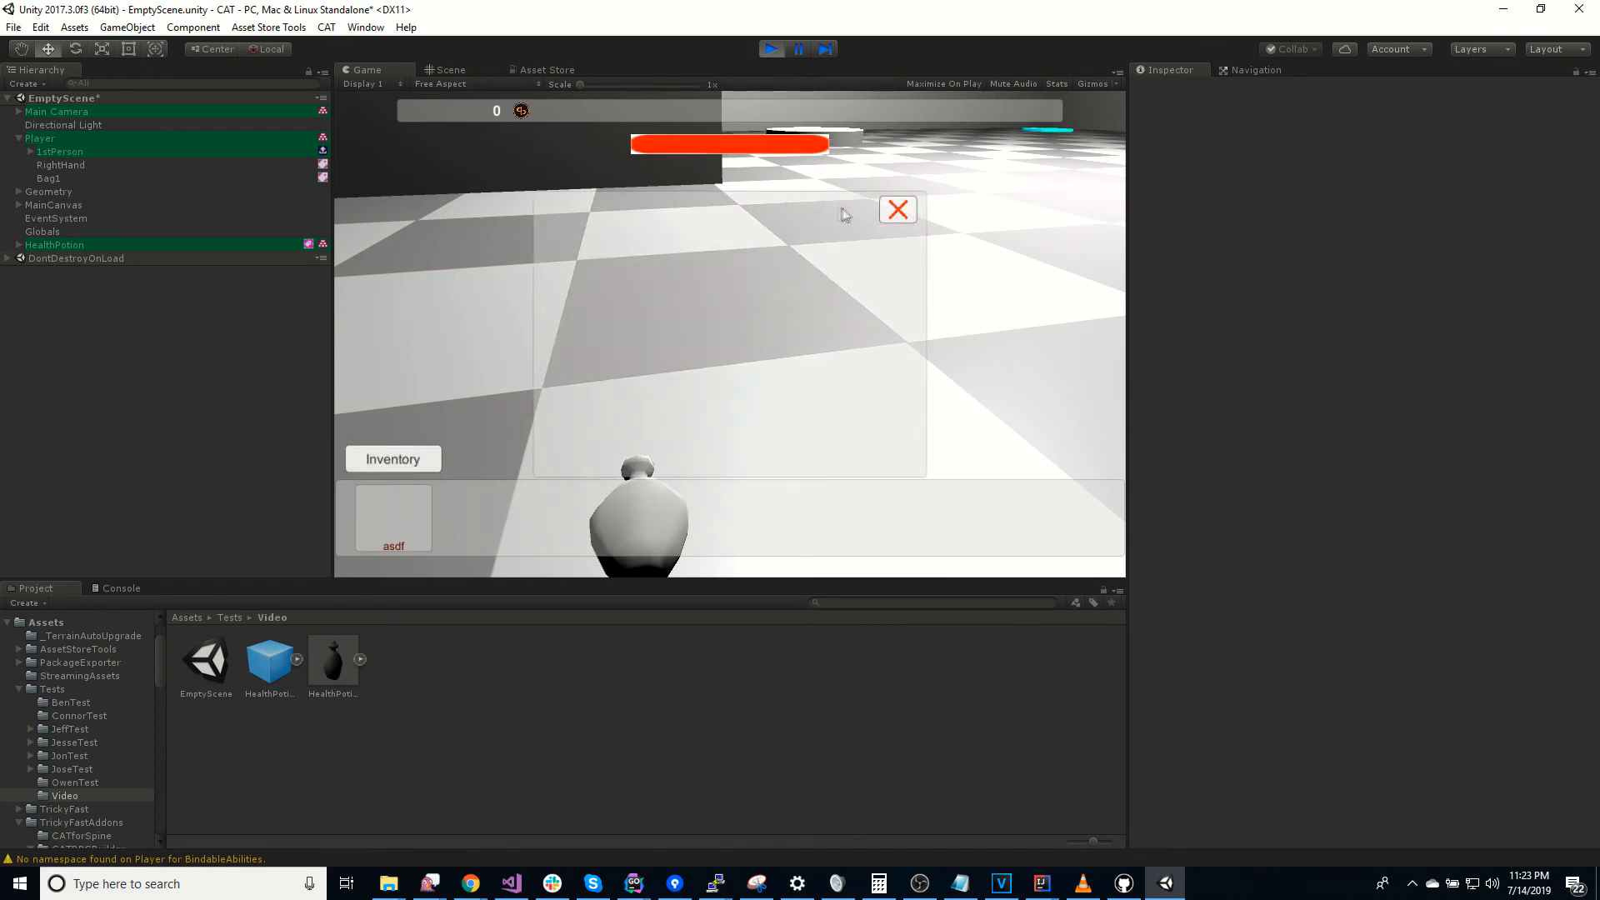
pyautogui.click(893, 219)
pyautogui.click(412, 459)
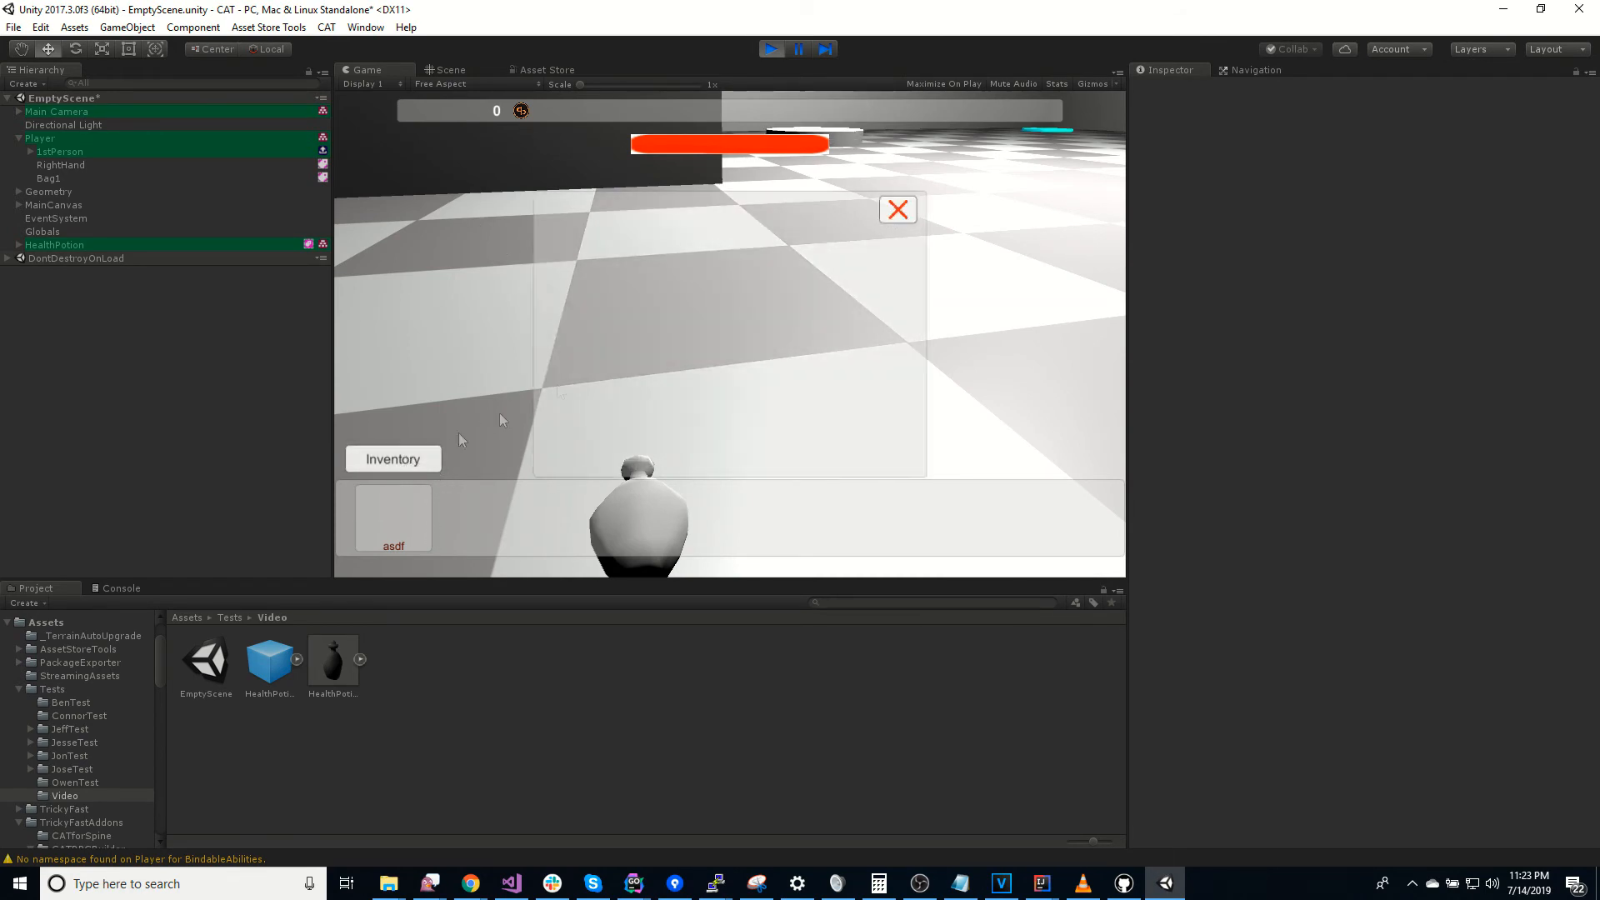
pyautogui.click(897, 212)
pyautogui.click(393, 459)
pyautogui.click(898, 214)
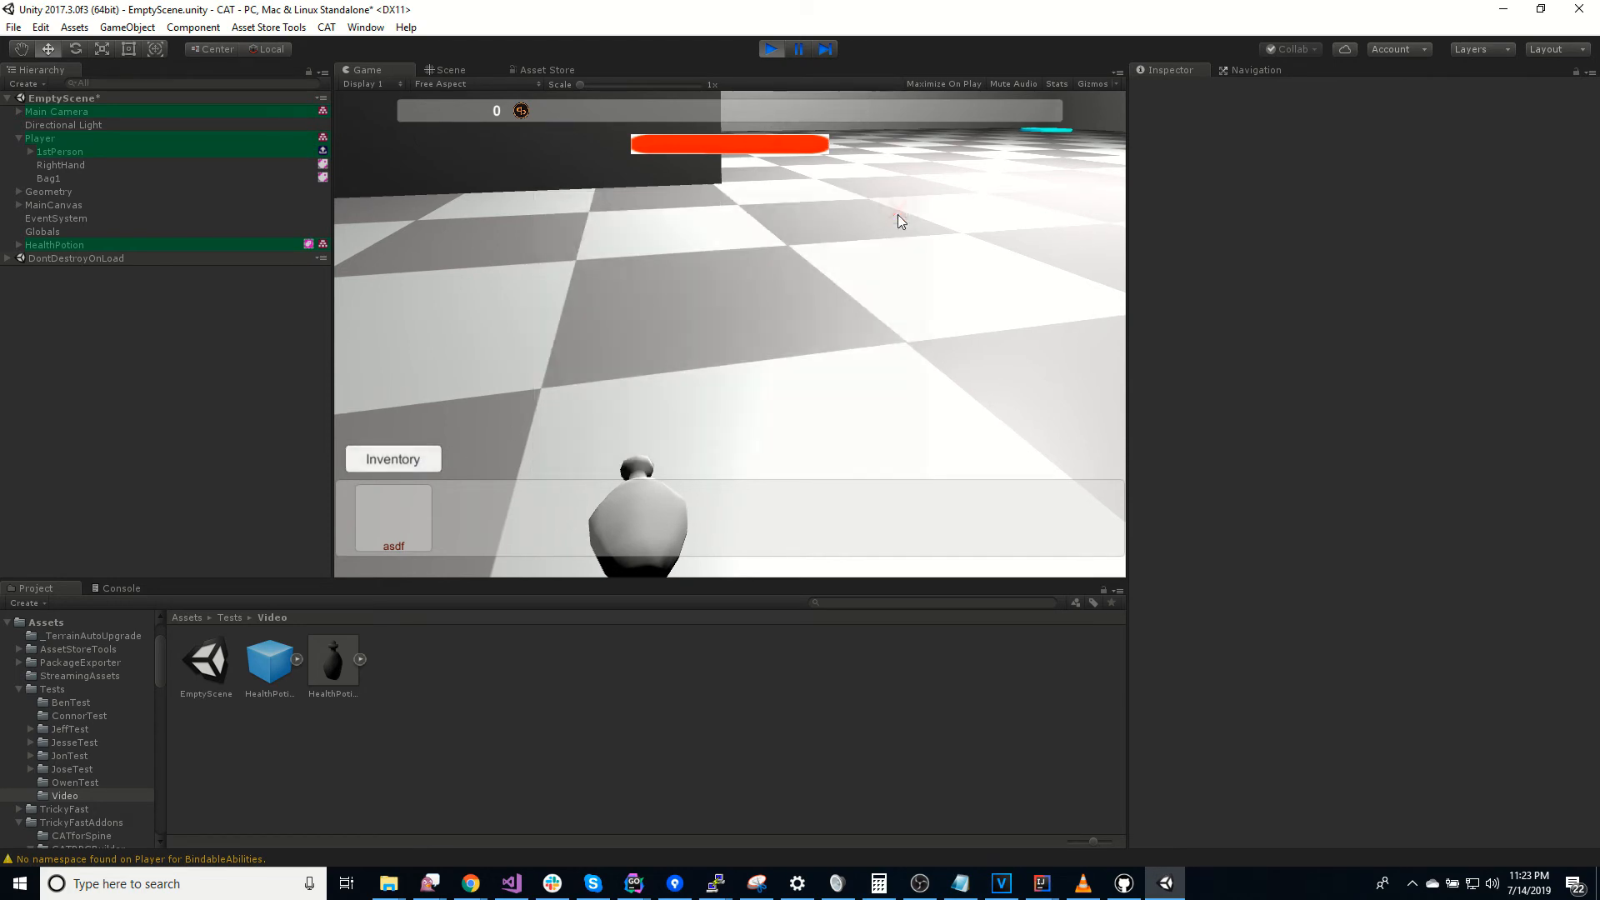
pyautogui.click(421, 458)
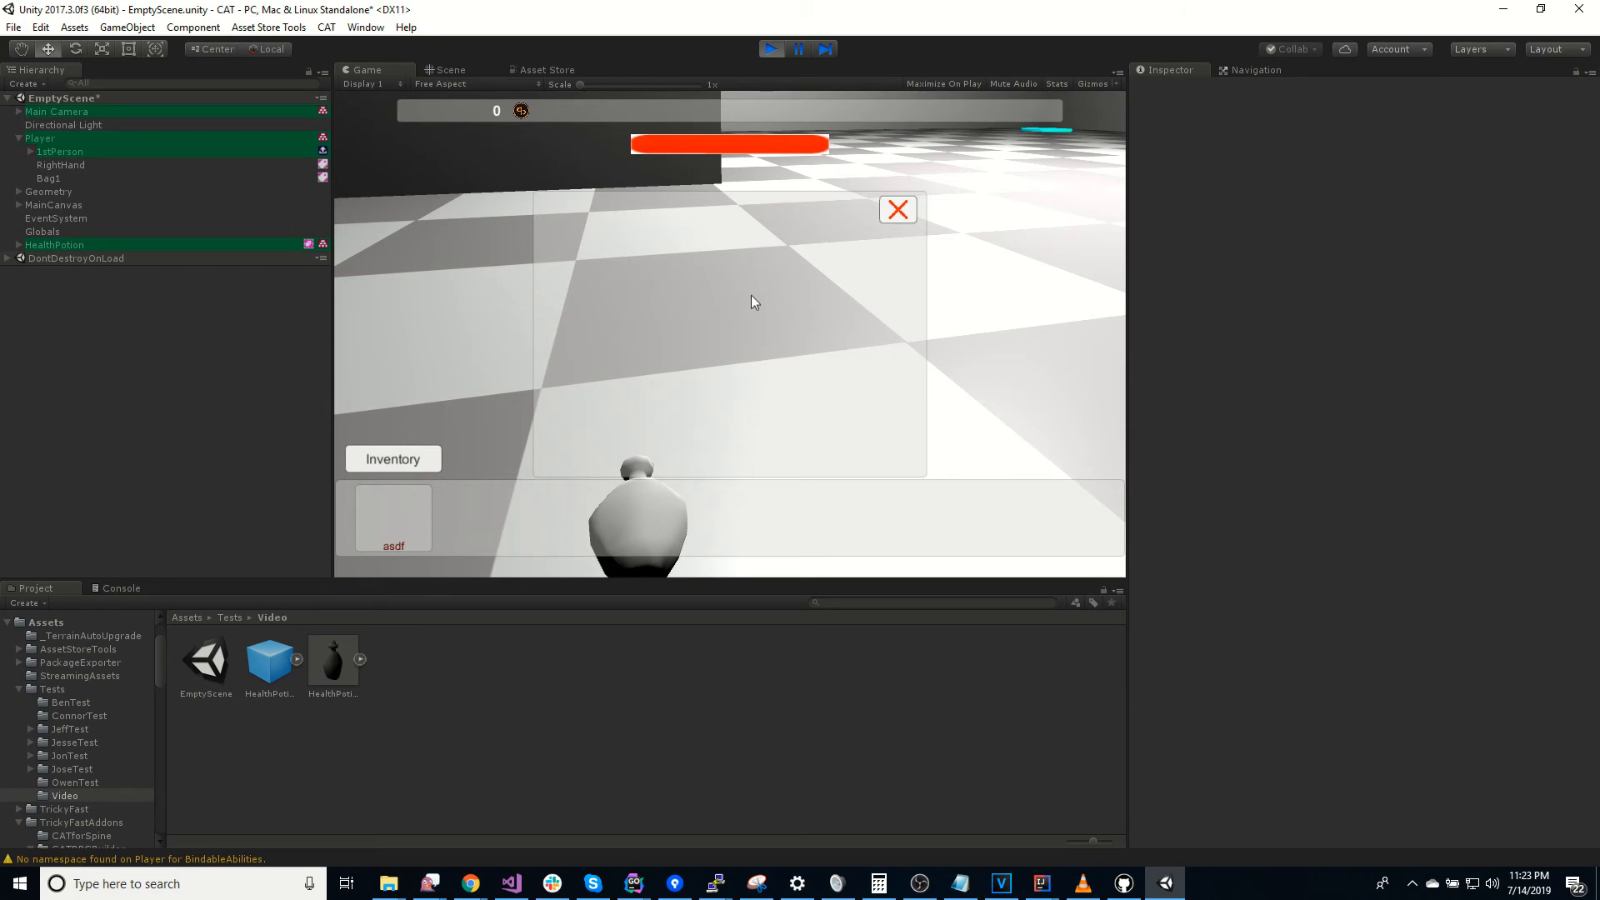
pyautogui.moveTo(699, 345)
pyautogui.mouseDown(button='right')
pyautogui.moveTo(780, 353)
pyautogui.moveTo(712, 353)
pyautogui.mouseUp(button='right')
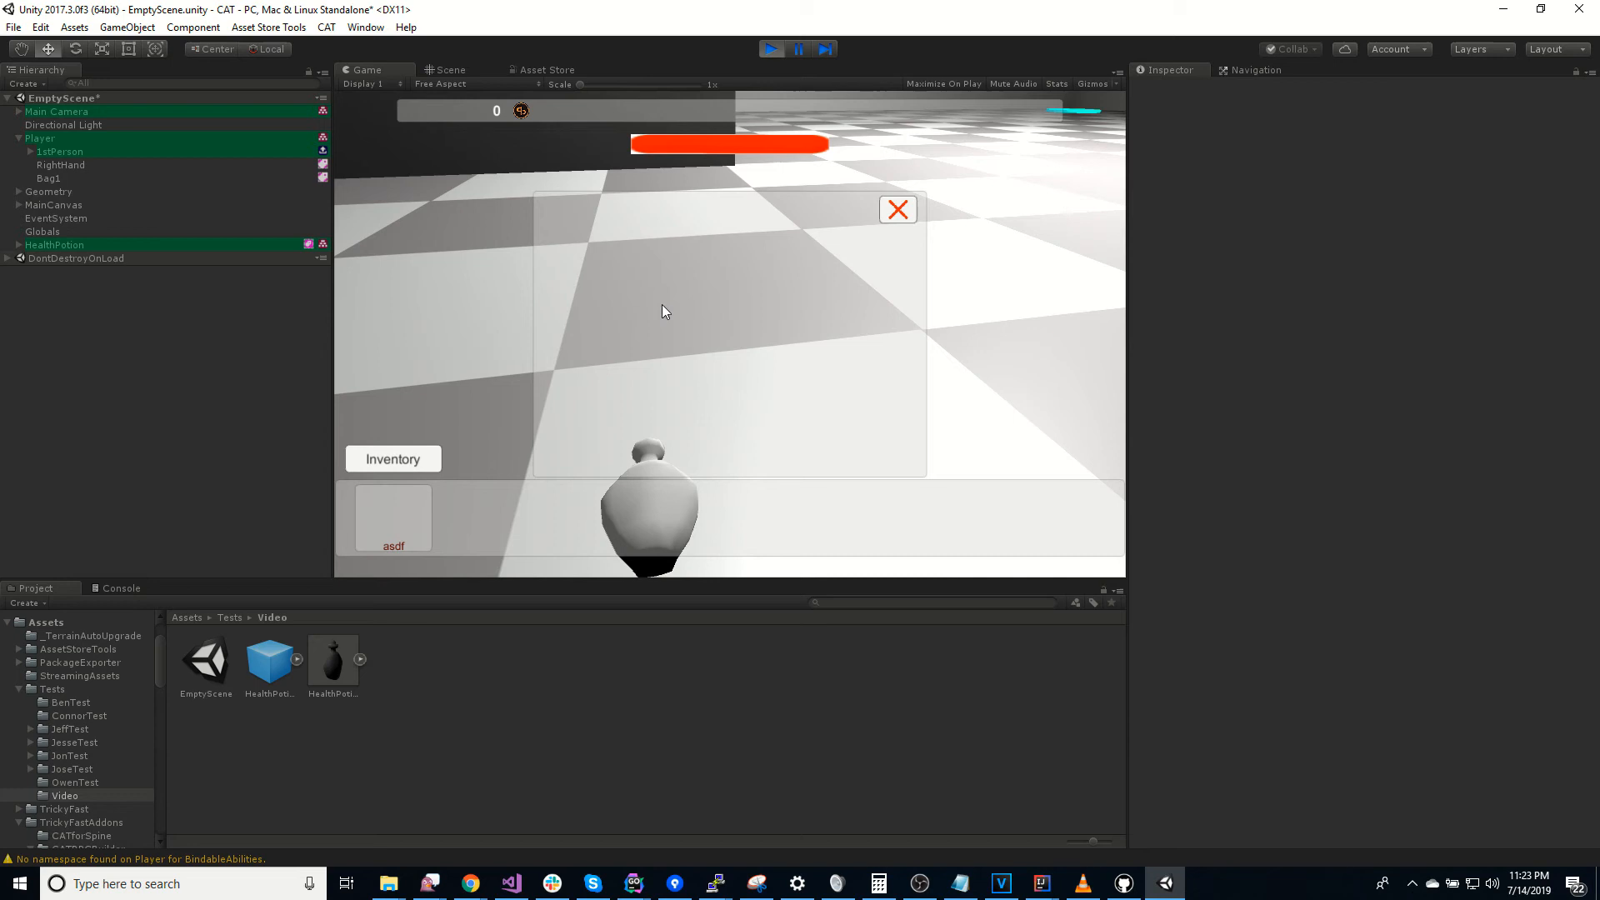
pyautogui.click(904, 212)
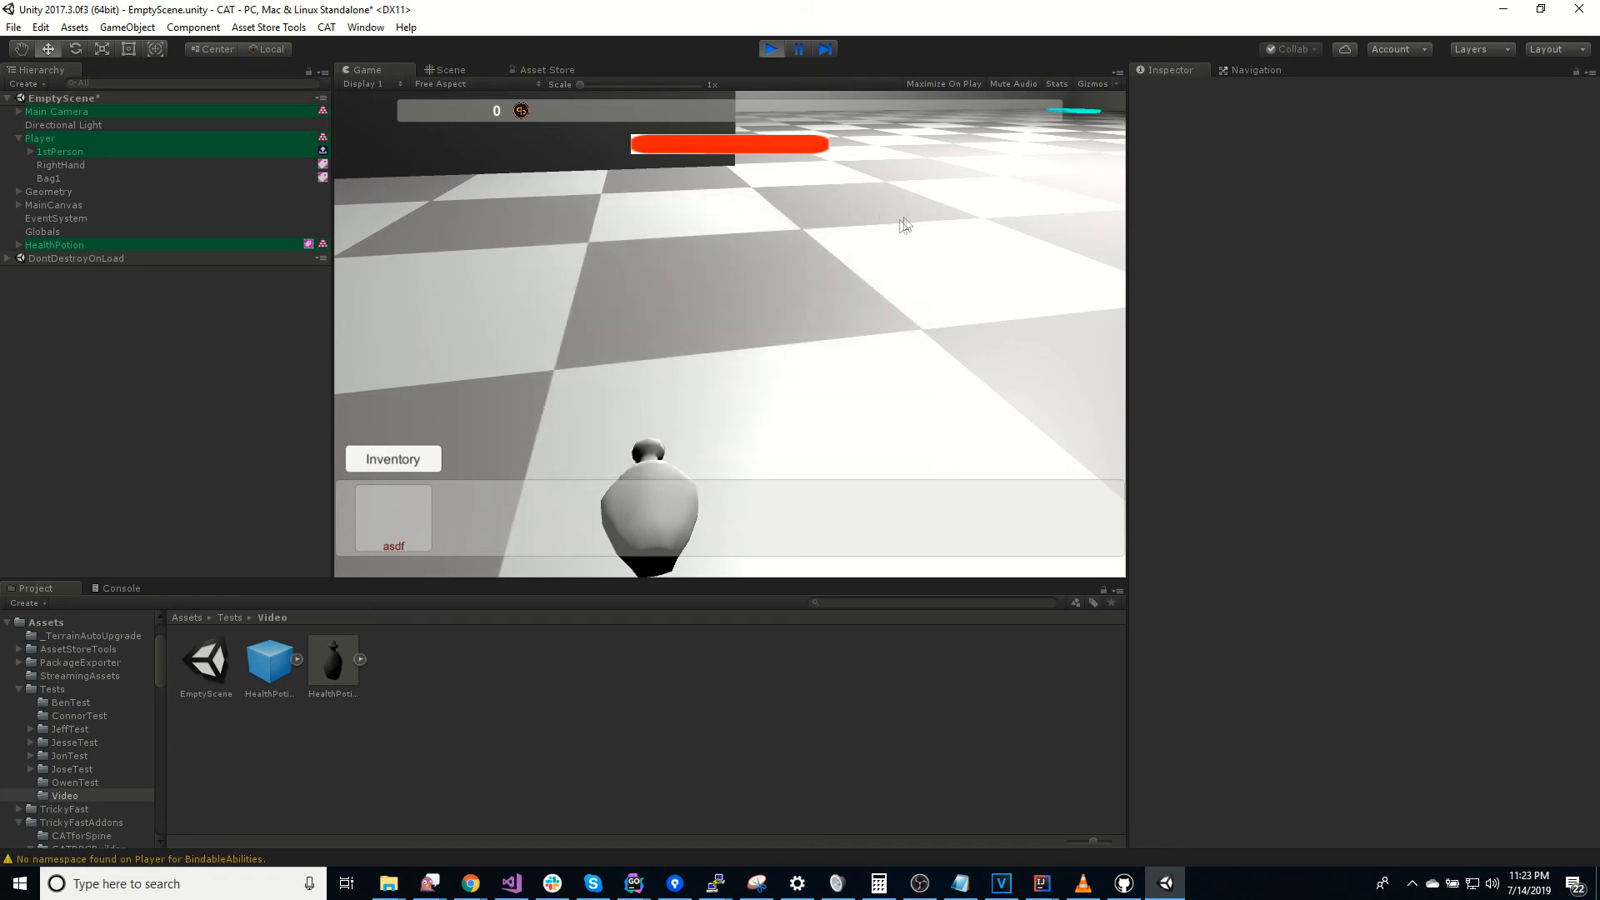